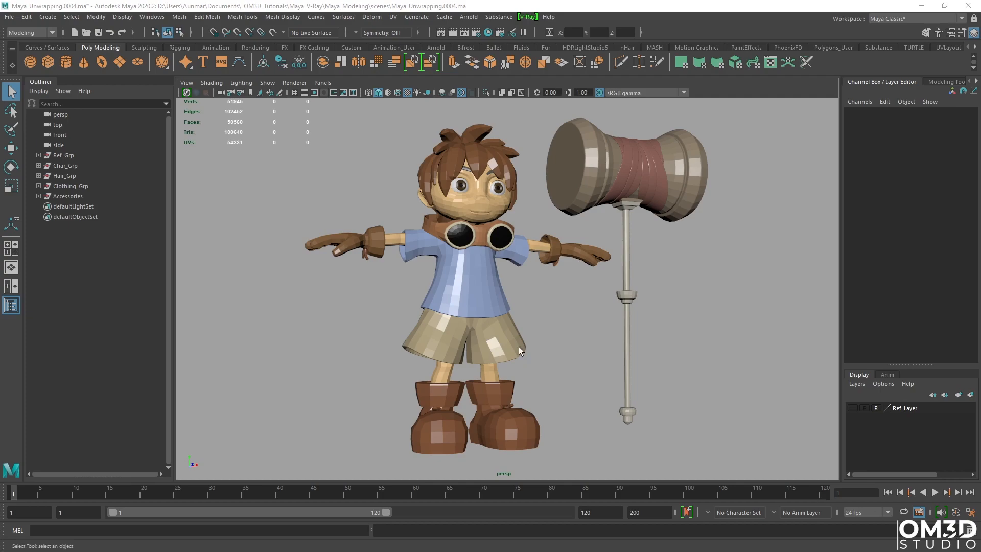
Examine the character and hammer models closely in their shaded and checker-textured states.
mouse_move(583, 299)
left_mouse_down("alt")
mouse_move(574, 300)
mouse_move(587, 299)
left_mouse_up("alt")
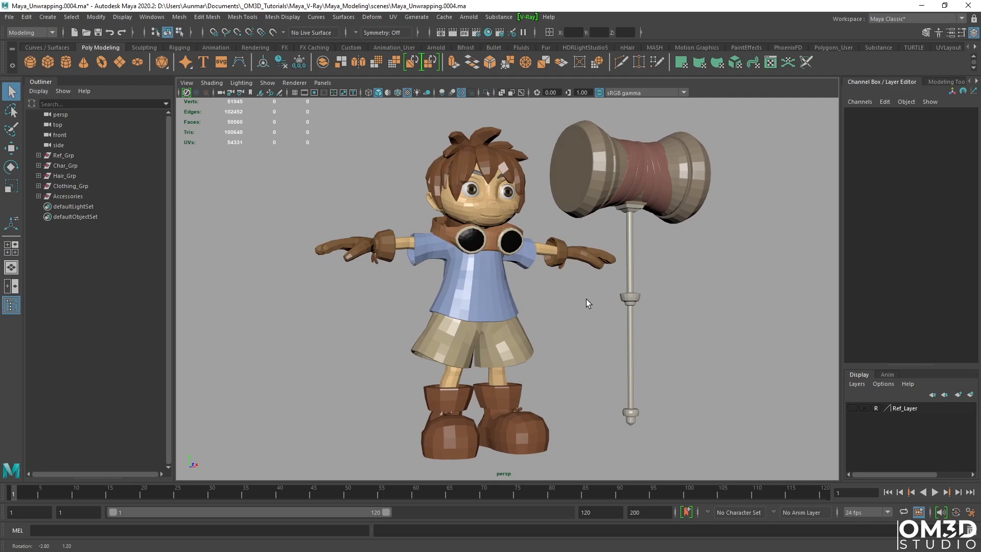
key("ctrl+z")
left_click_drag(651, 311, 686, 291, "alt")
left_click(786, 300)
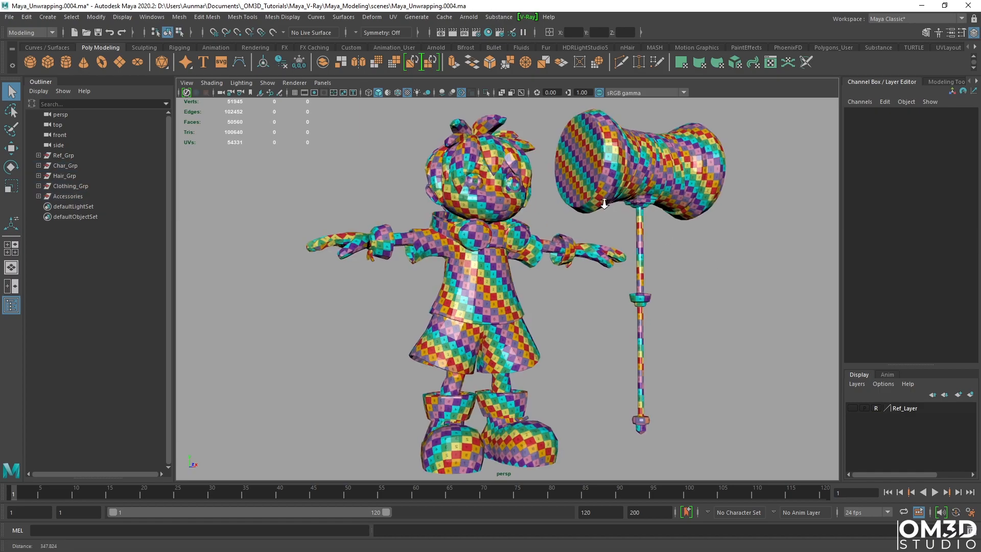
scroll(599, 283, "up", 5)
scroll(594, 278, "up", 3)
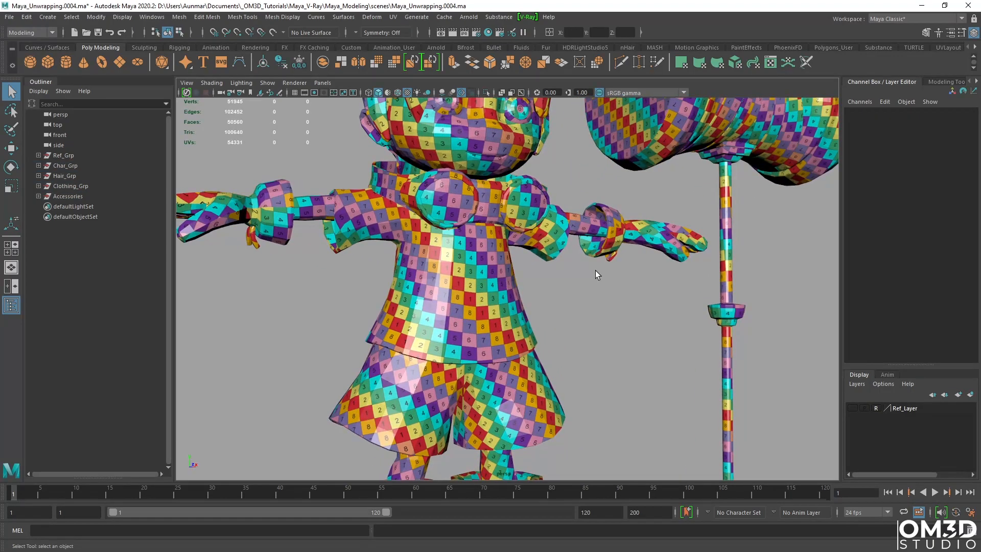
middle_click_drag(530, 250, 526, 328, "alt")
scroll(527, 328, "up", 3)
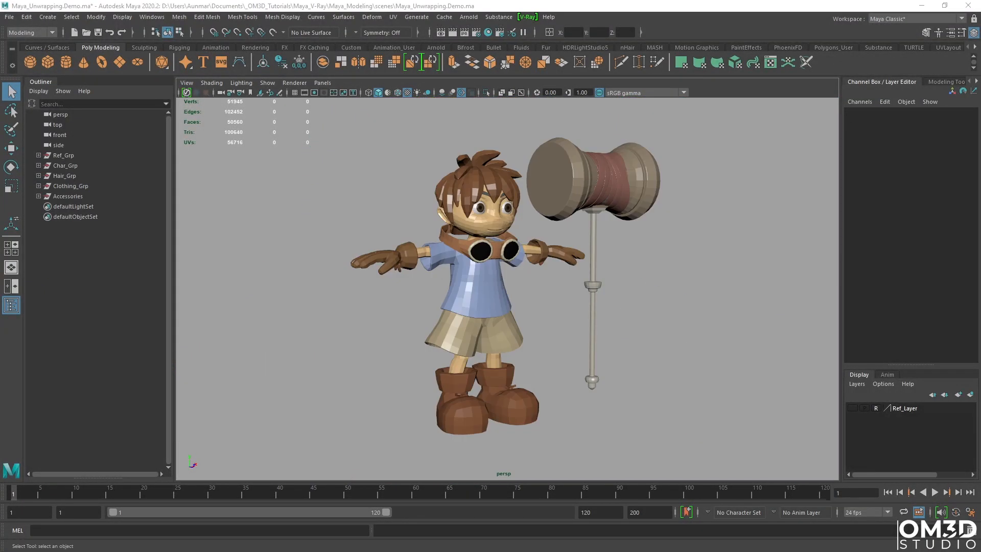
Hide the Accessories group containing the hammer and goggles.
scroll(541, 220, "up", 4)
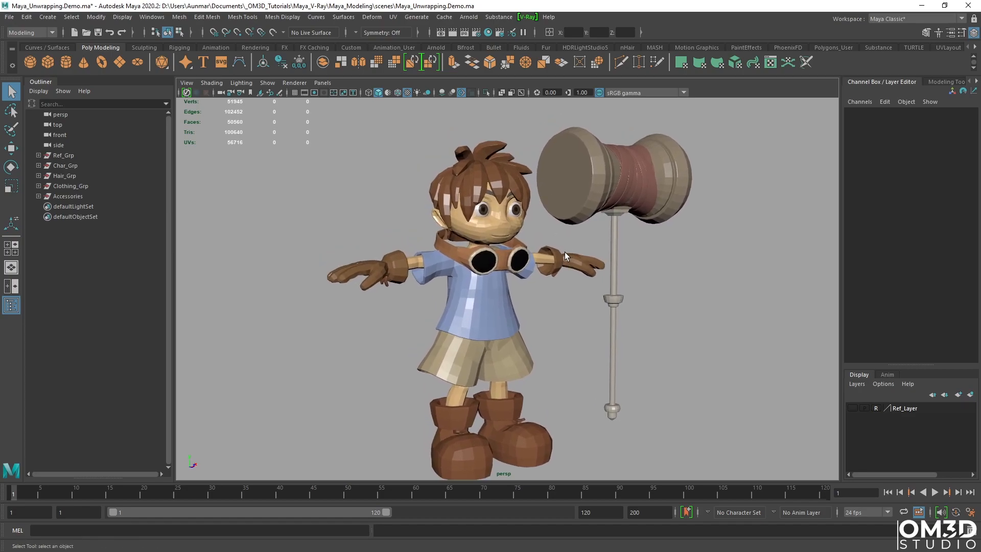
scroll(549, 240, "down", 3)
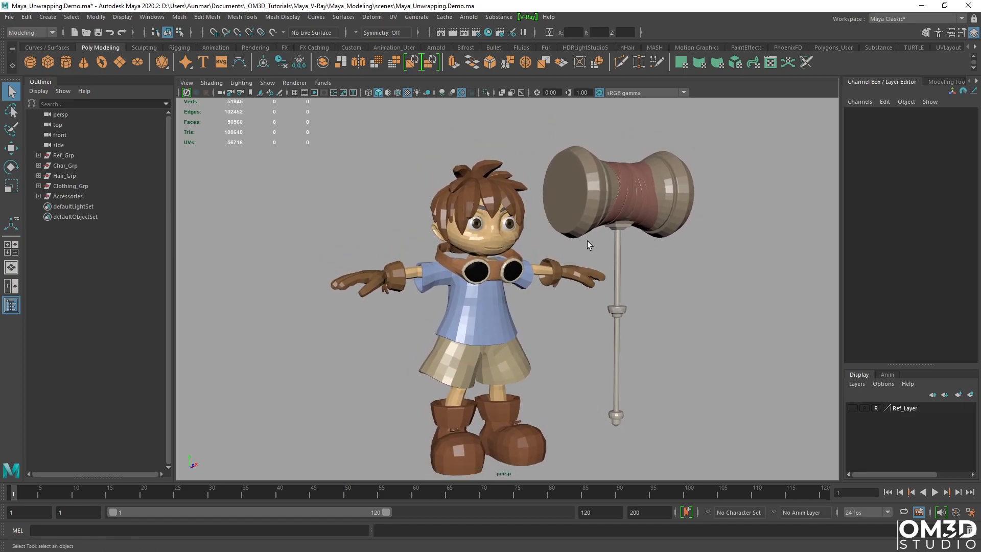
left_click_drag(543, 272, 563, 276, "alt")
left_click_drag(556, 233, 561, 230, "alt")
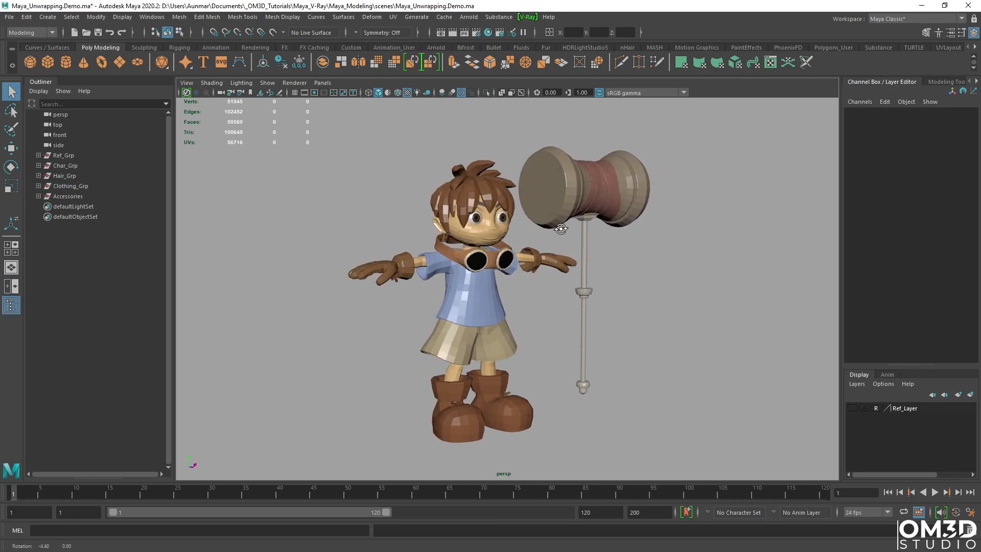
left_click(61, 197)
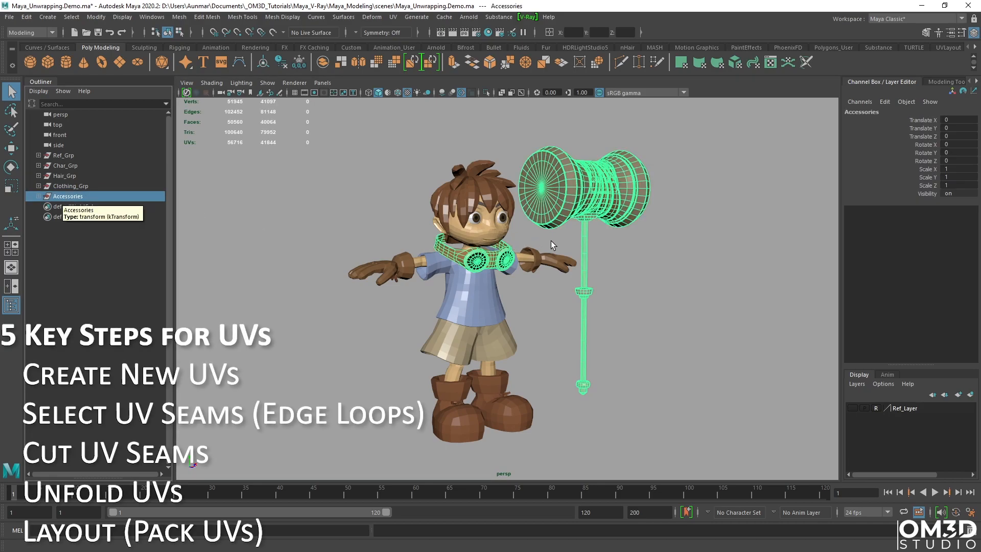
key("ctrl+h")
Select the character's body mesh and open the UV Editor.
middle_click_drag(556, 242, 567, 239, "alt")
right_click_drag(517, 247, 547, 249, "alt")
middle_click_drag(547, 250, 583, 251, "alt")
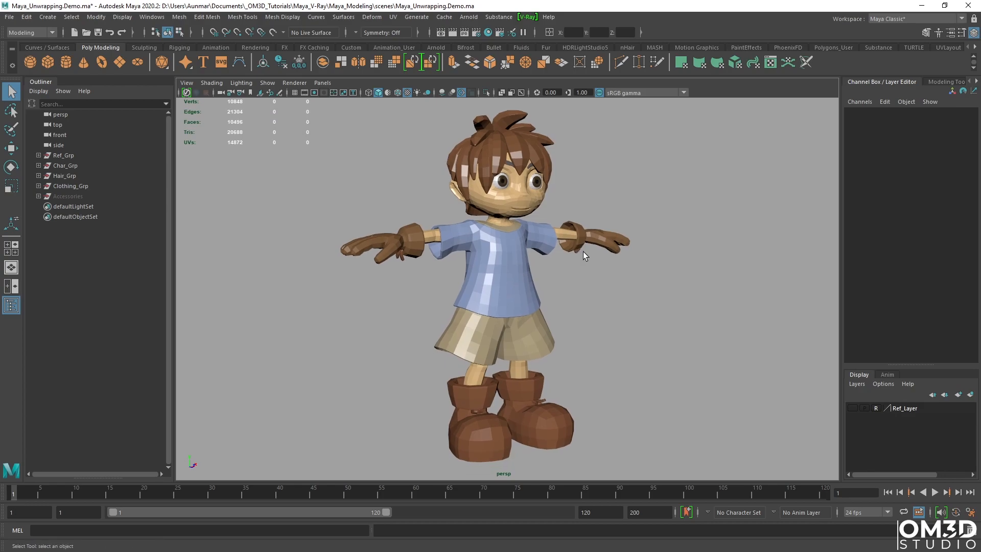
left_click_drag(553, 216, 552, 223, "alt")
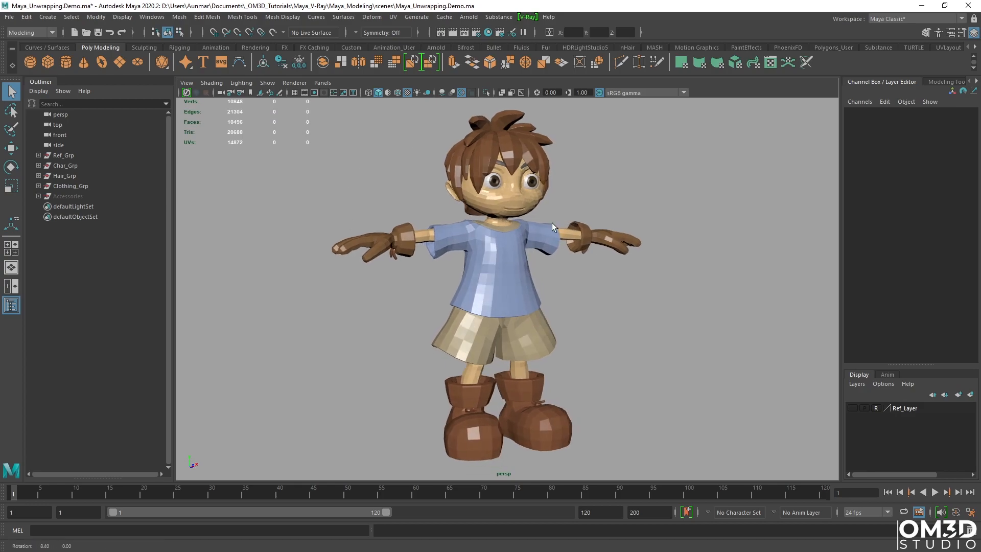
left_click(500, 187)
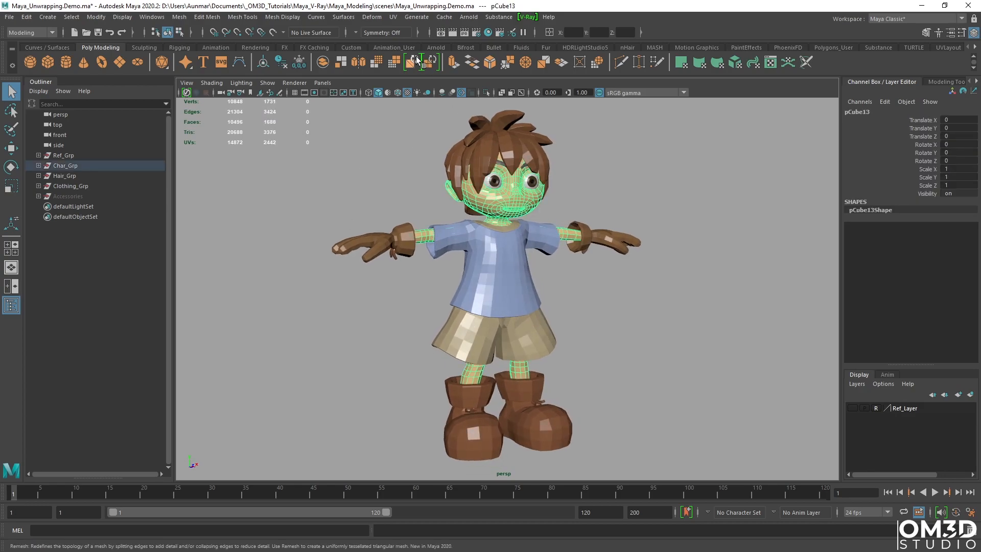
left_click(395, 18)
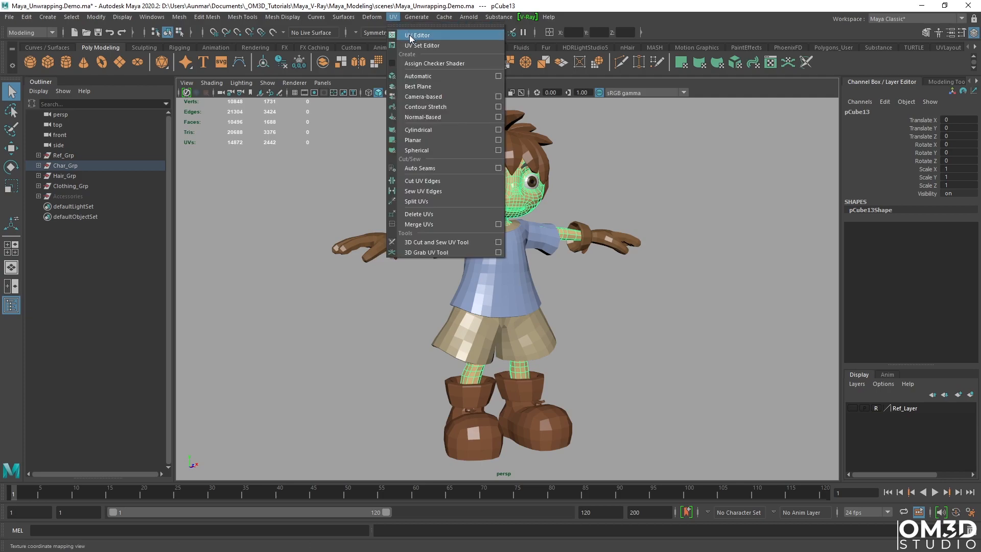
left_click(410, 35)
left_click(393, 19)
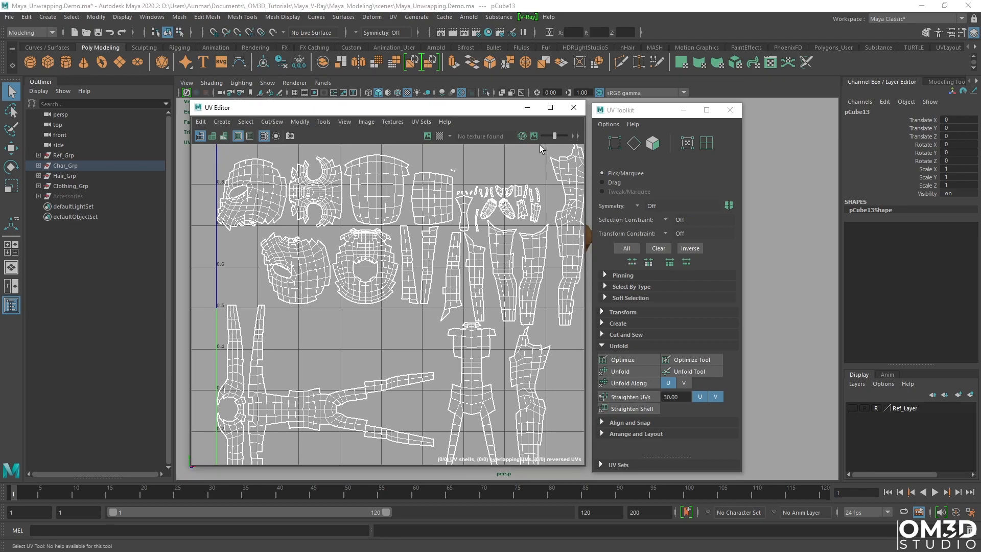
Move the UV Toolkit and UV Editor windows aside so the character stays visible, and fit the UV layout in view.
left_click_drag(619, 114, 767, 108)
left_click_drag(456, 110, 824, 122)
middle_click_drag(482, 227, 394, 224, "alt")
scroll(444, 250, "down", 1)
middle_click_drag(799, 302, 788, 262, "alt")
scroll(742, 288, "down", 3)
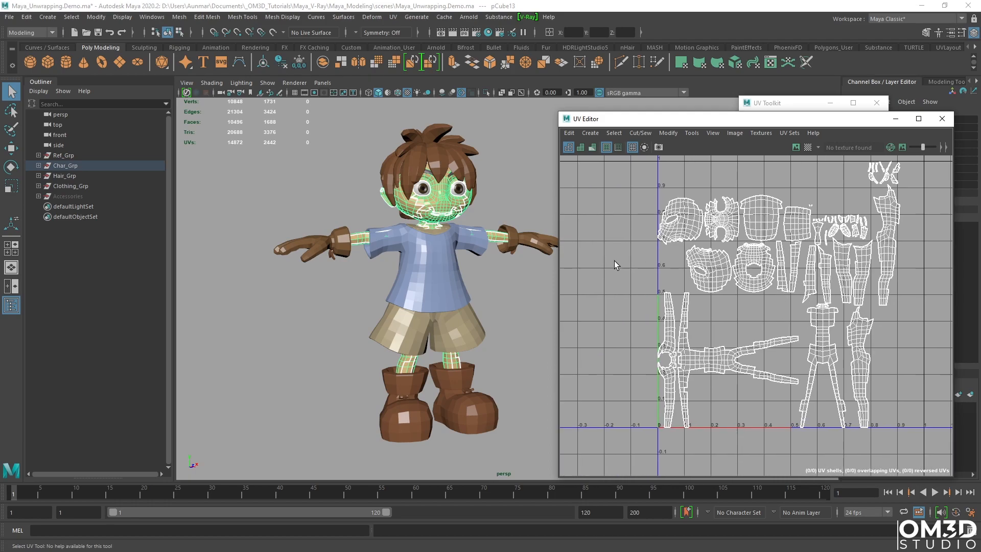
Inspect the existing UVs of the shirt, glove, shorts and boot one after another in the UV Editor.
middle_click_drag(459, 257, 432, 252, "alt")
left_click_drag(432, 252, 460, 208, "alt")
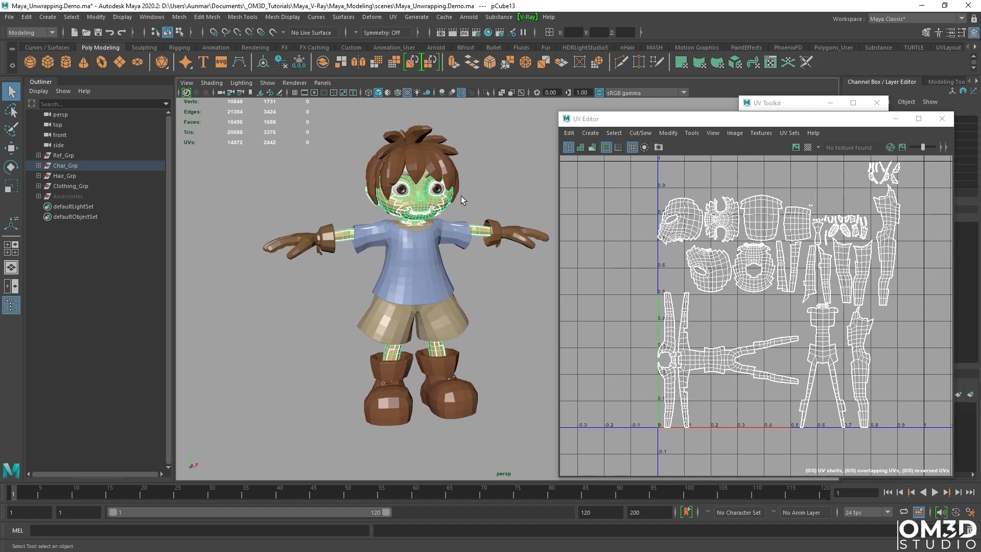
left_click(498, 237)
left_click(425, 256)
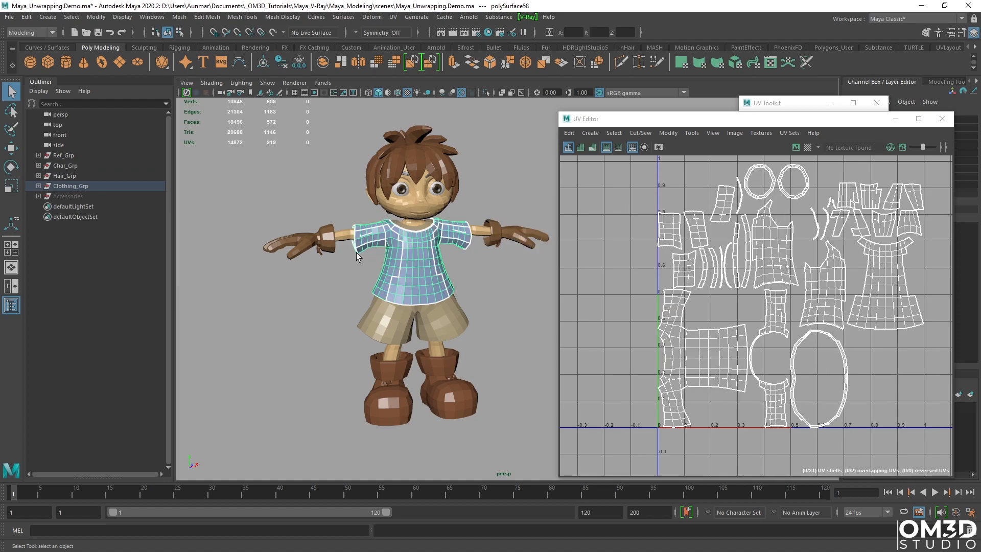
left_click(319, 244)
left_click(404, 329)
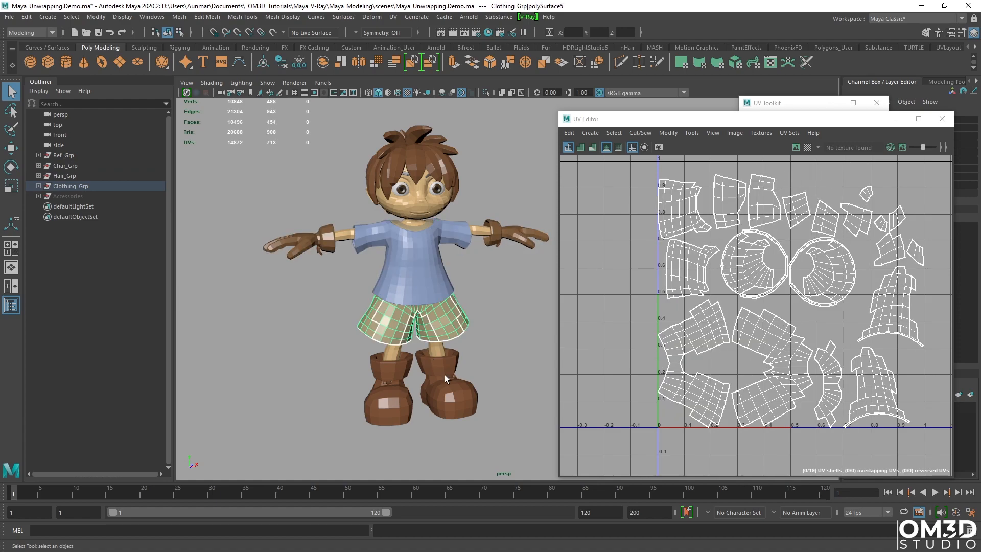
left_click(445, 378)
Select all visible character, hair and clothing meshes and delete their UVs.
scroll(497, 398, "down", 2)
left_click_drag(534, 417, 277, 146)
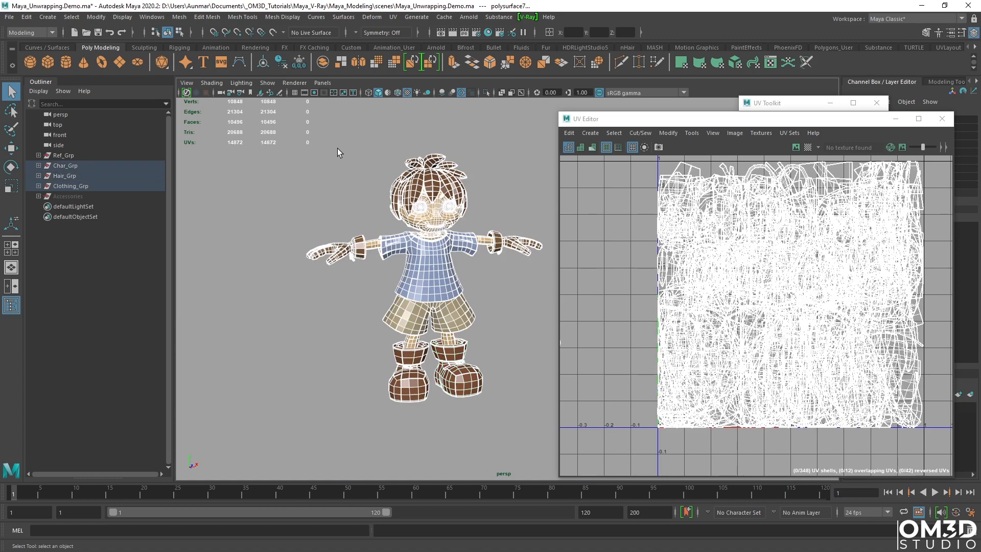
key("f")
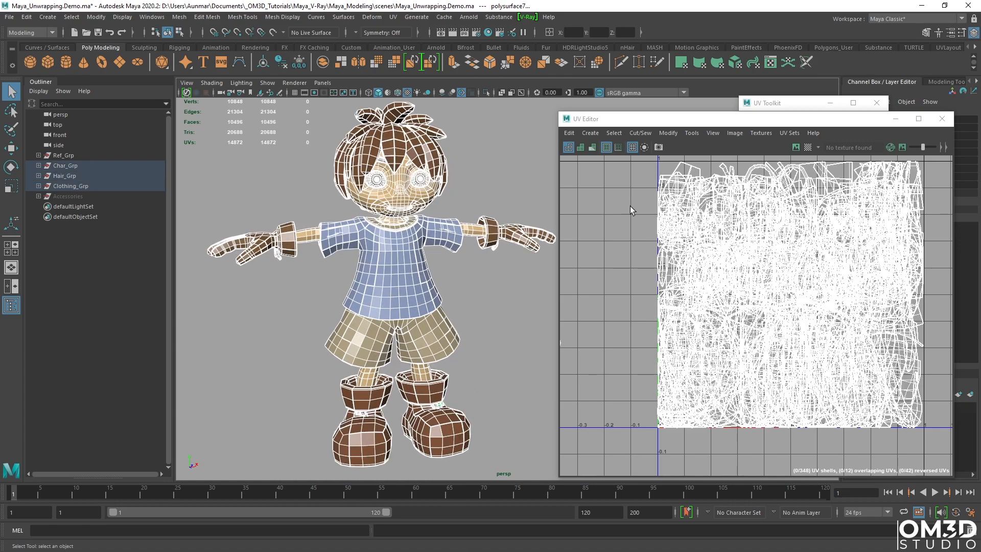
left_click(394, 17)
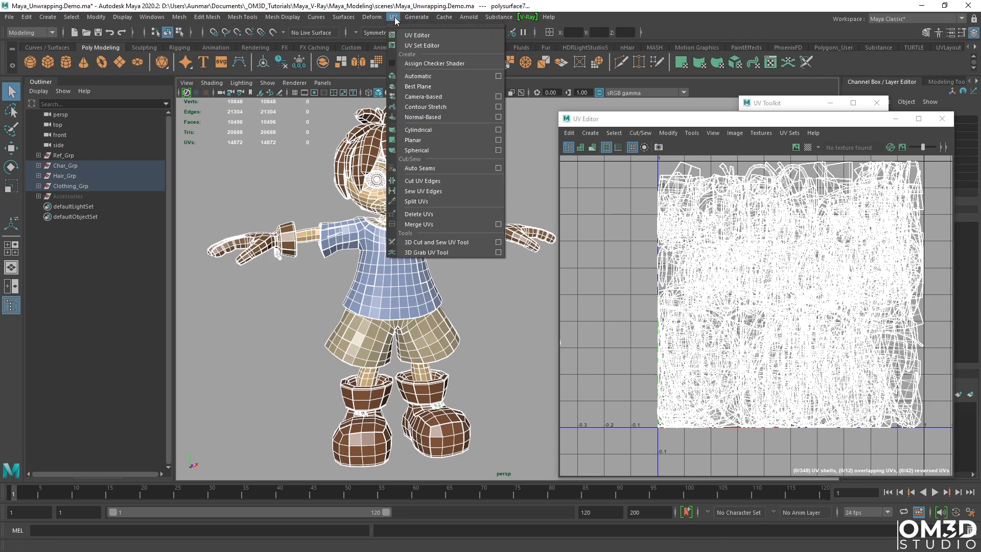
left_click(441, 214)
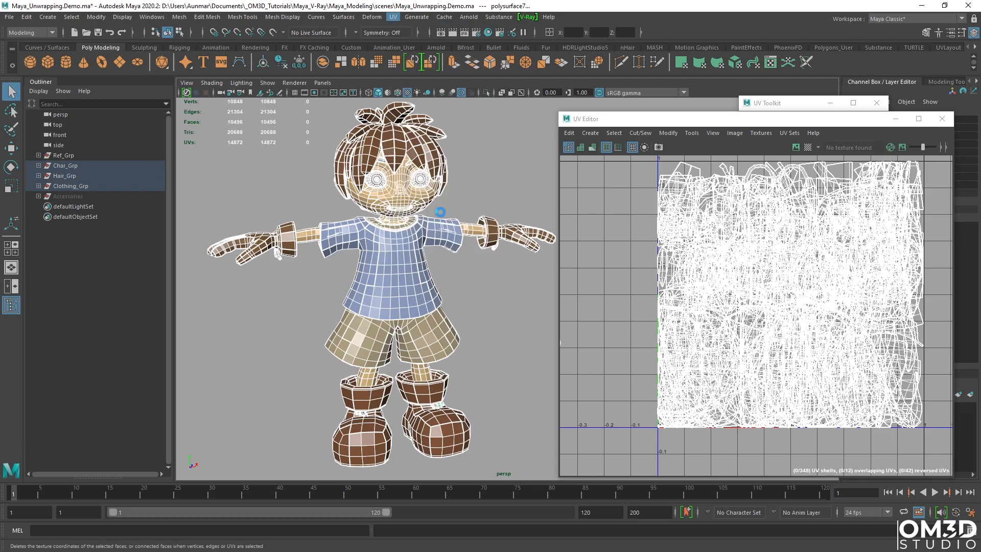
Select only the character's body mesh and check its UV space in the UV Editor.
left_click(425, 266)
left_click(415, 204)
scroll(863, 311, "down", 4)
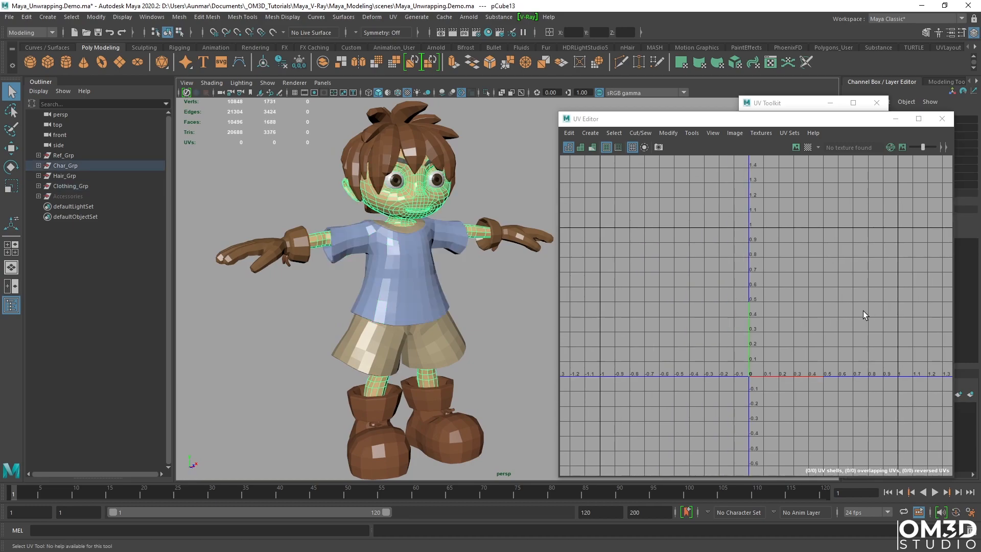
middle_click_drag(823, 317, 758, 310, "alt")
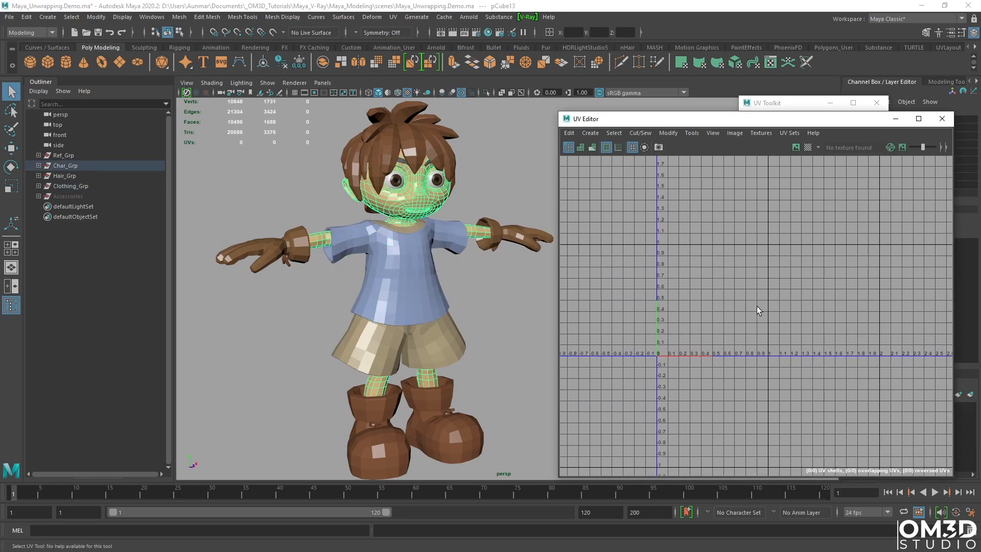
Dock the UV Editor and UV Toolkit side by side next to the perspective view and resize the panels to enlarge the viewport.
left_click_drag(729, 127, 356, 124)
left_click_drag(771, 108, 578, 136)
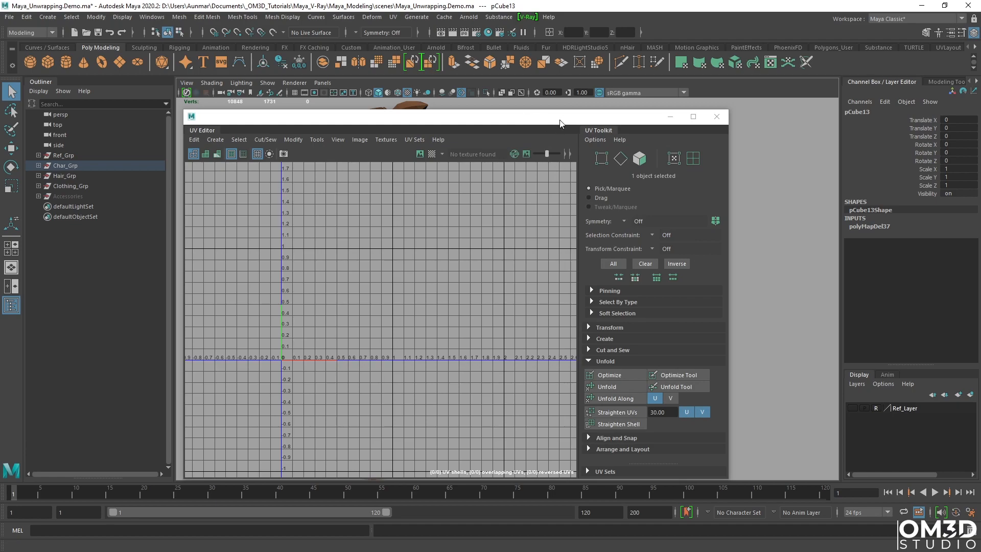
left_click_drag(481, 121, 174, 137)
left_click_drag(559, 301, 490, 301)
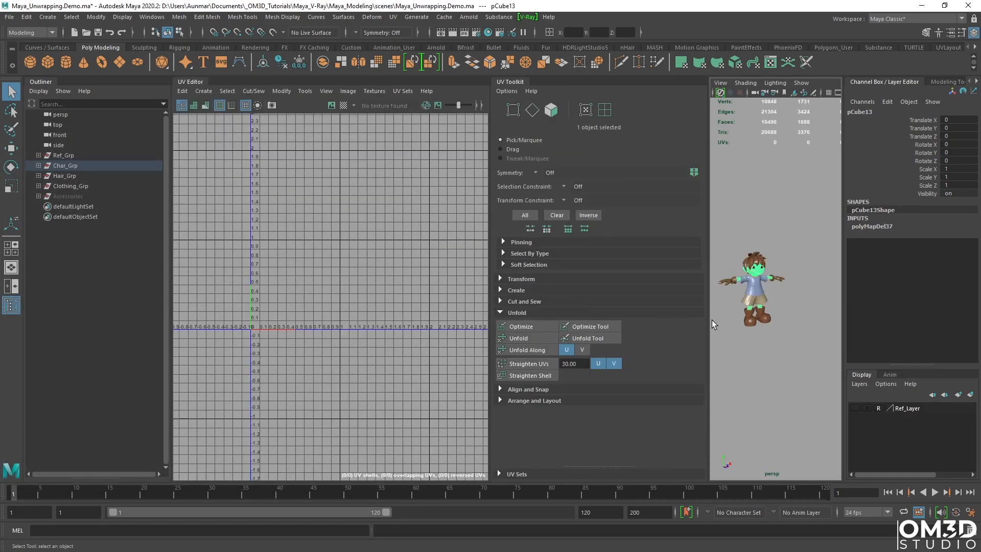
left_click_drag(709, 320, 630, 323)
right_click_drag(705, 314, 766, 302, "alt")
left_click_drag(480, 279, 450, 278)
middle_click_drag(360, 293, 355, 294, "alt")
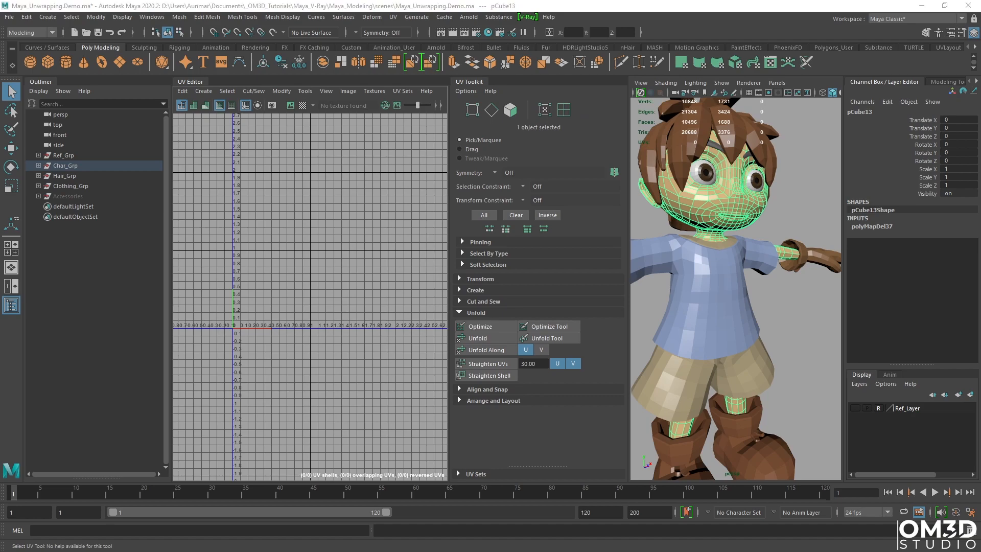
Isolate the body mesh in the perspective view.
mouse_move(774, 264)
left_mouse_down("alt")
mouse_move(744, 270)
mouse_move(759, 267)
mouse_move(756, 250)
mouse_move(729, 239)
mouse_move(848, 254)
mouse_move(768, 248)
left_mouse_up("alt")
key("ctrl+1")
mouse_move(768, 247)
right_mouse_down("alt")
mouse_move(761, 241)
mouse_move(766, 260)
right_mouse_up("alt")
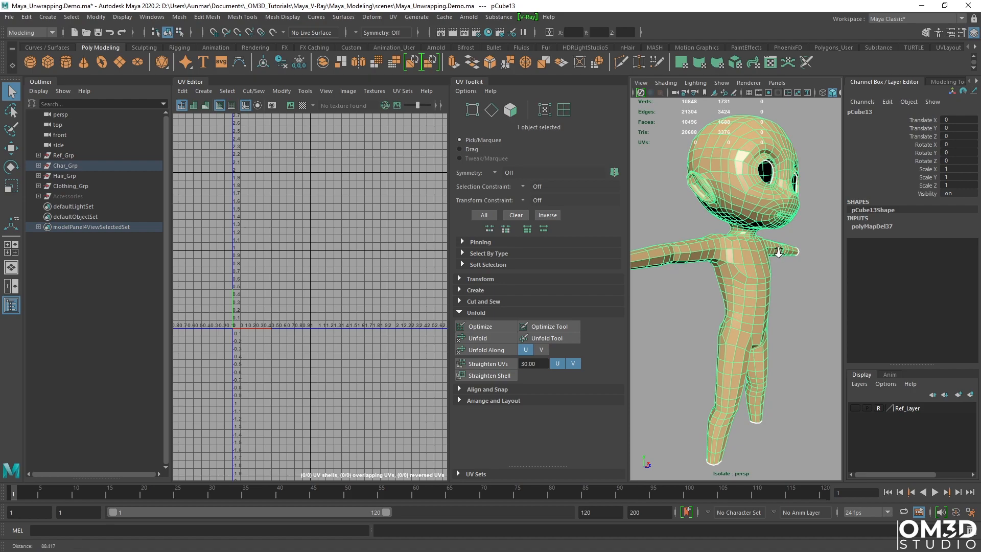
Examine the isolated body mesh from both sides and the front, including the open arm and leg ends.
left_click_drag(766, 259, 684, 271, "alt")
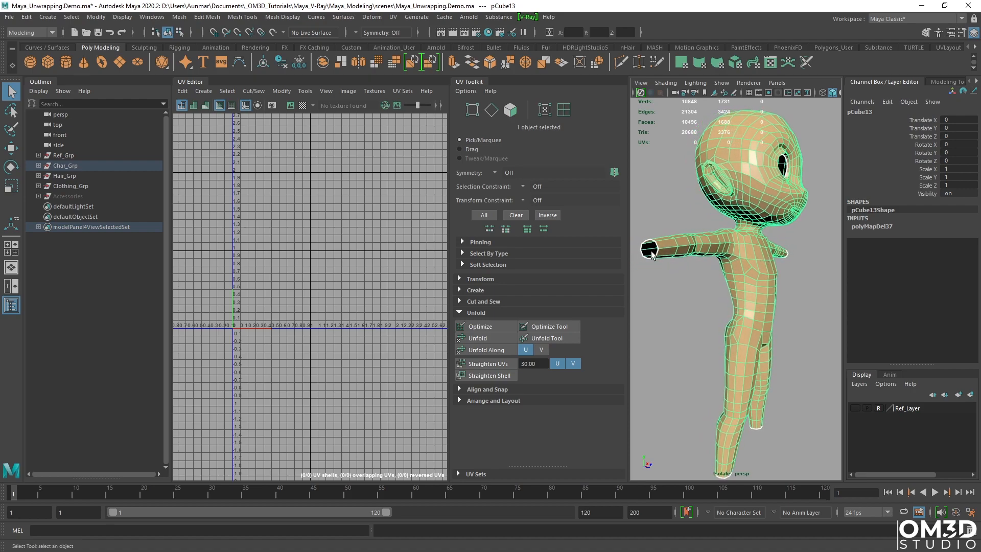
left_click_drag(723, 368, 746, 343, "alt")
middle_click_drag(746, 342, 754, 344, "alt")
mouse_move(754, 344)
left_mouse_down("alt")
mouse_move(688, 348)
mouse_move(771, 333)
mouse_move(751, 332)
left_mouse_up("alt")
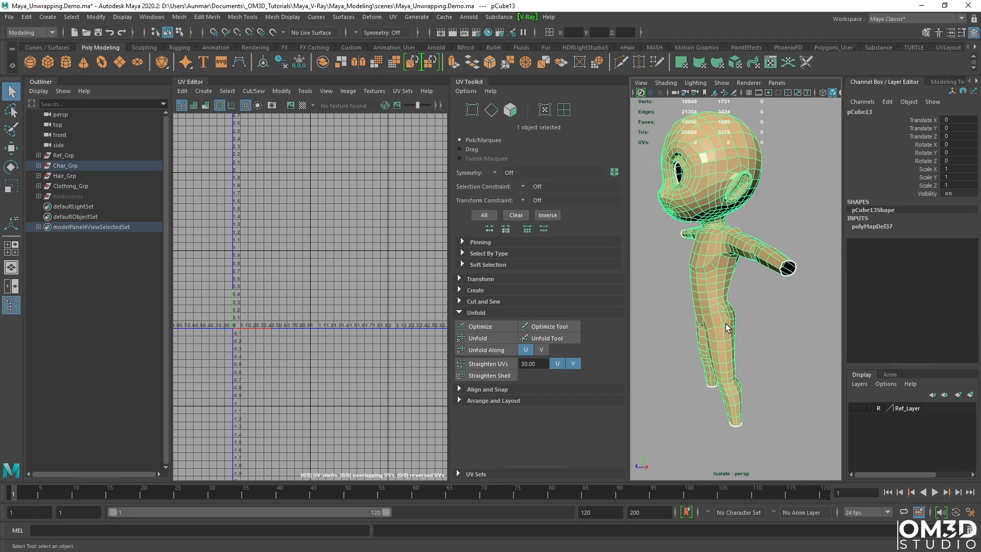
left_click_drag(741, 260, 765, 230, "alt")
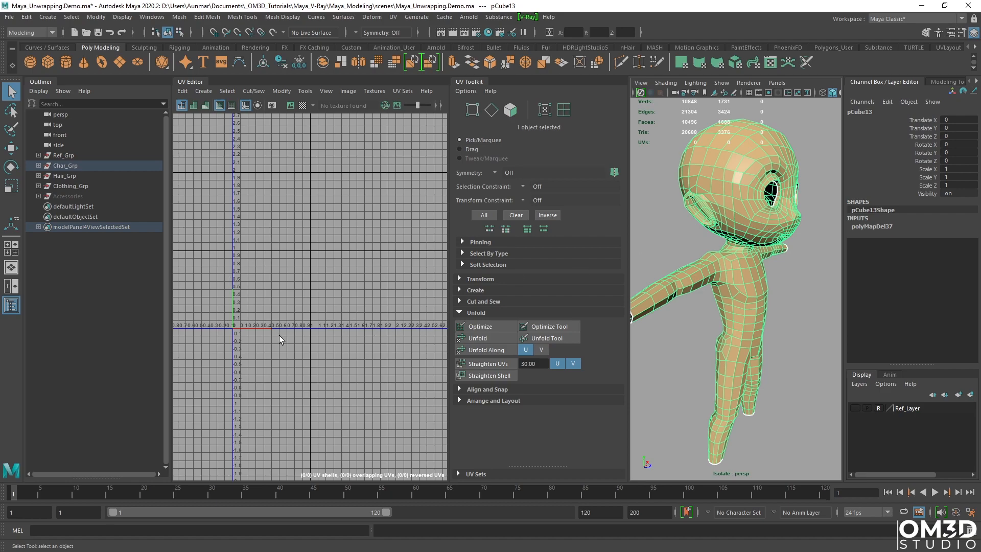
left_click_drag(765, 355, 751, 342, "alt")
right_click_drag(751, 343, 739, 332, "alt")
left_click_drag(740, 331, 739, 331, "alt")
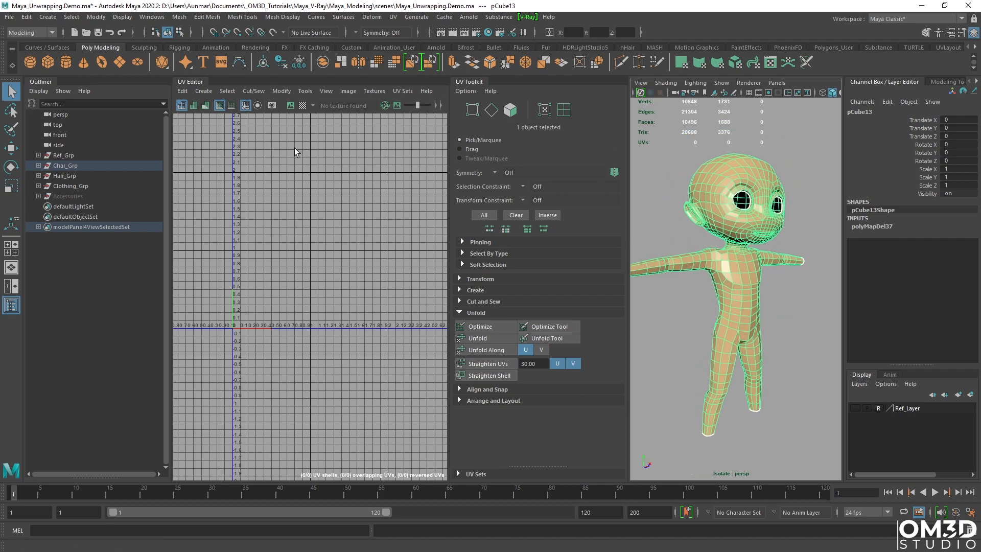
Create new UVs for the body mesh with a camera-based projection.
left_click(204, 92)
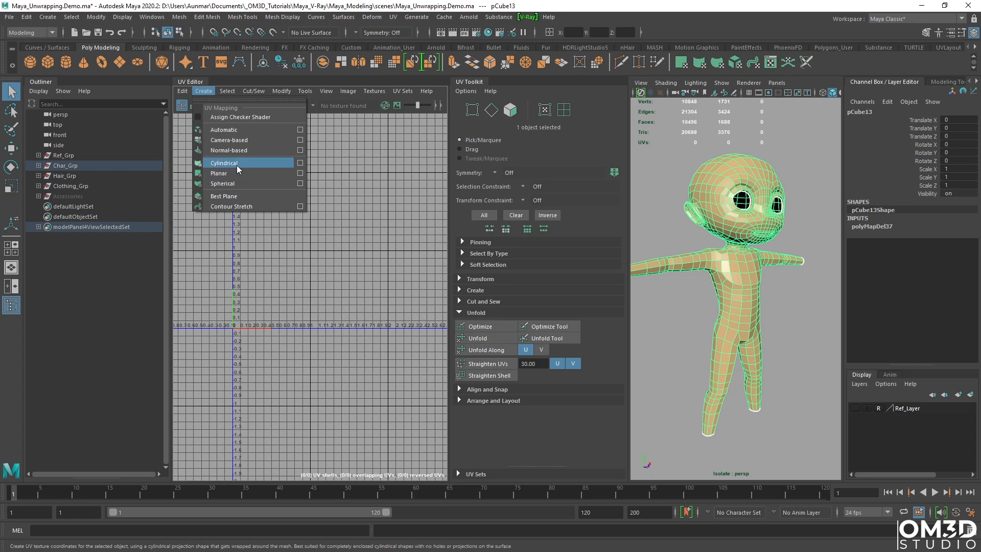
left_click_drag(764, 279, 720, 284, "alt")
scroll(323, 263, "up", 5)
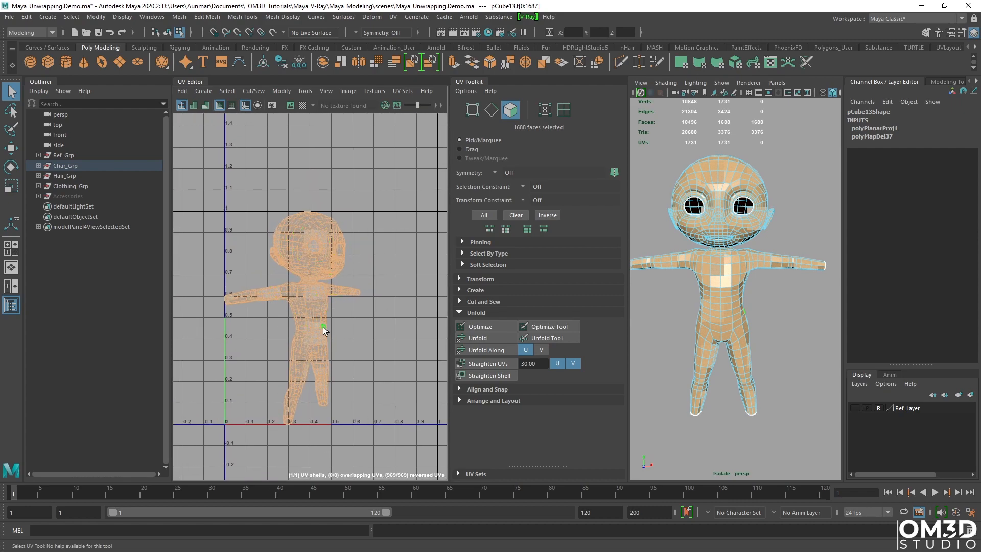
Switch the body mesh to edge selection.
left_click_drag(749, 299, 812, 267, "alt")
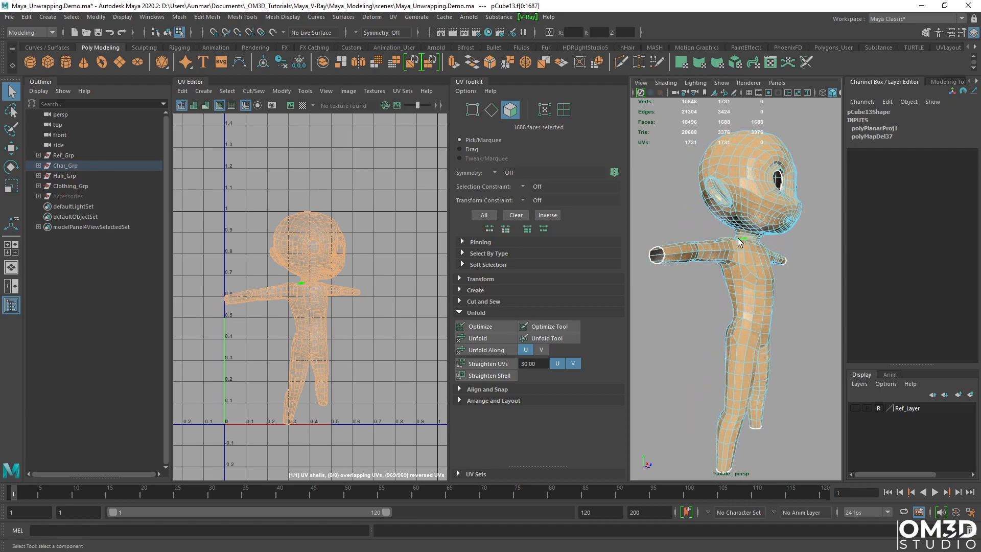
right_click(738, 239)
right_click_drag(736, 217, 737, 212)
left_click_drag(772, 280, 717, 290, "alt")
middle_click_drag(717, 290, 745, 288, "alt")
scroll(733, 289, "up", 3)
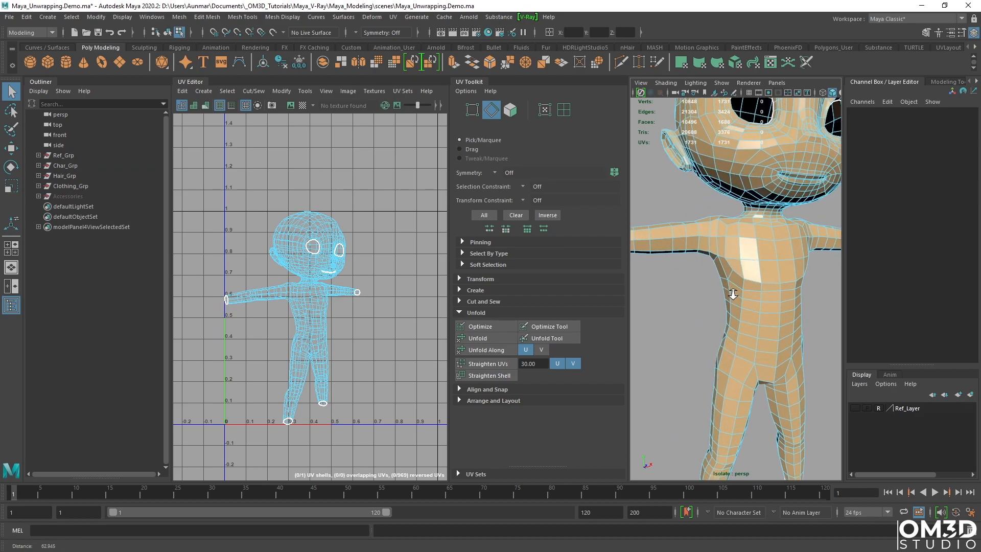
scroll(734, 287, "down", 1)
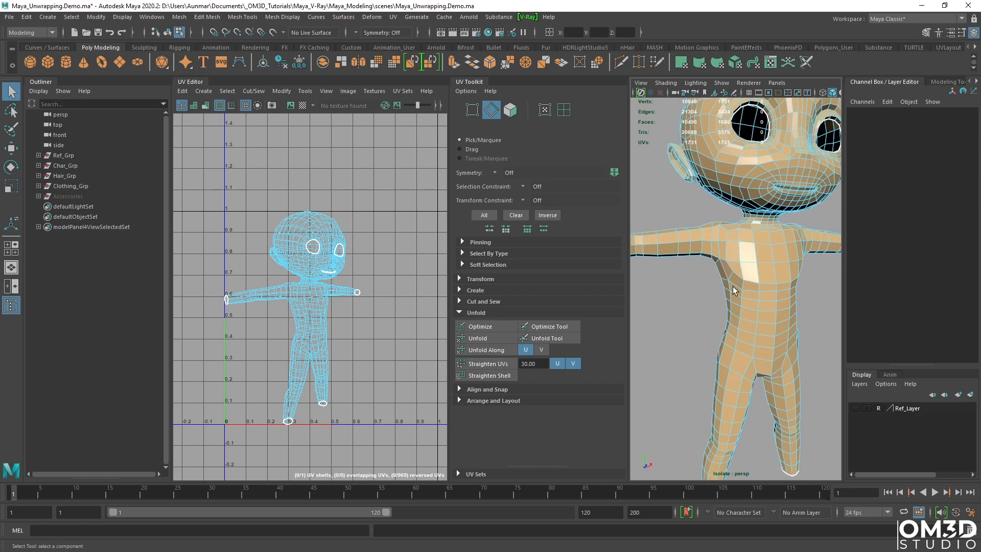
Select the edge loop around the character's right upper arm, next to the shoulder.
mouse_move(734, 290)
left_mouse_down("alt")
mouse_move(784, 305)
mouse_move(725, 299)
mouse_move(723, 279)
mouse_move(724, 289)
left_mouse_up("alt")
left_click(725, 290)
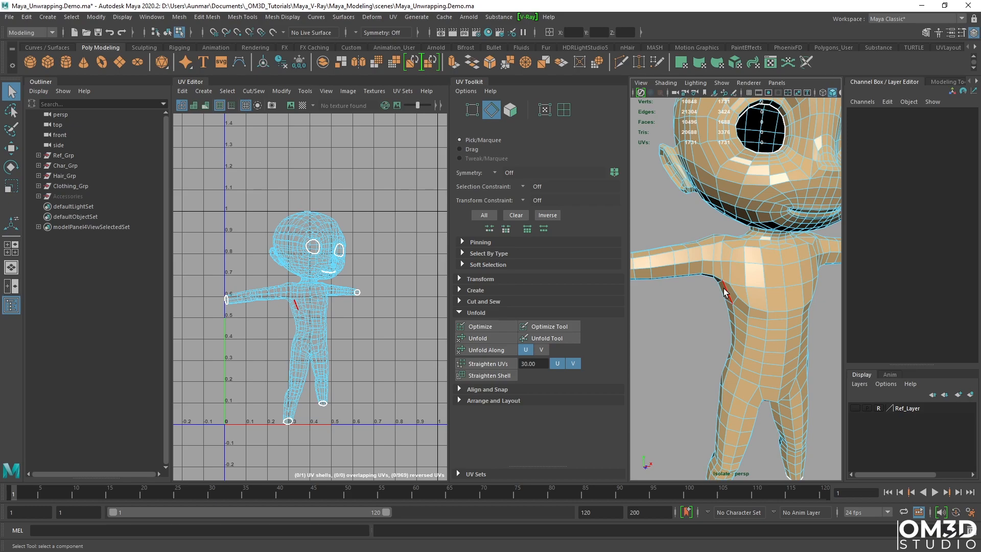
left_click_drag(723, 289, 771, 257, "alt")
scroll(703, 259, "up", 3)
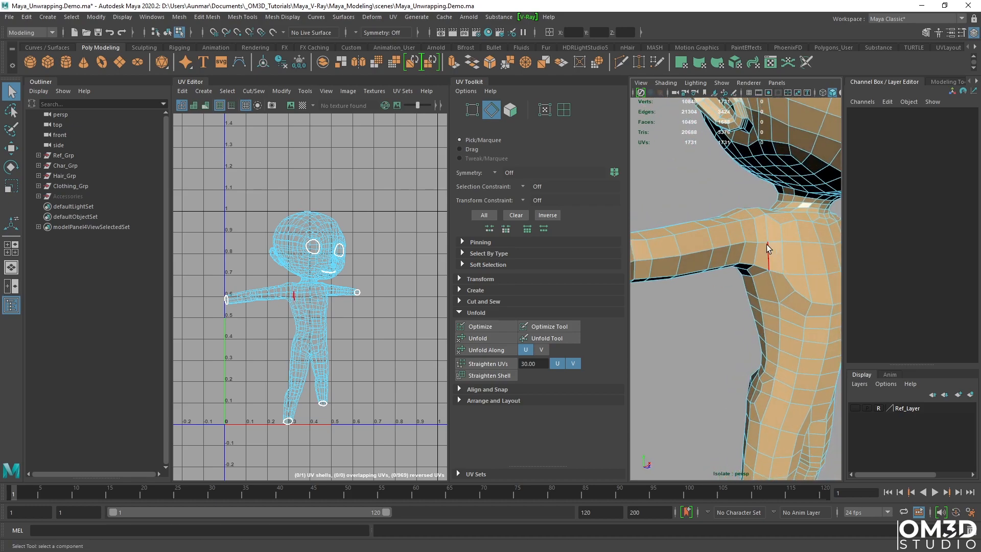
double_click(744, 237)
left_click_drag(732, 333, 760, 283, "alt")
scroll(767, 289, "down", 5)
scroll(760, 284, "up", 3)
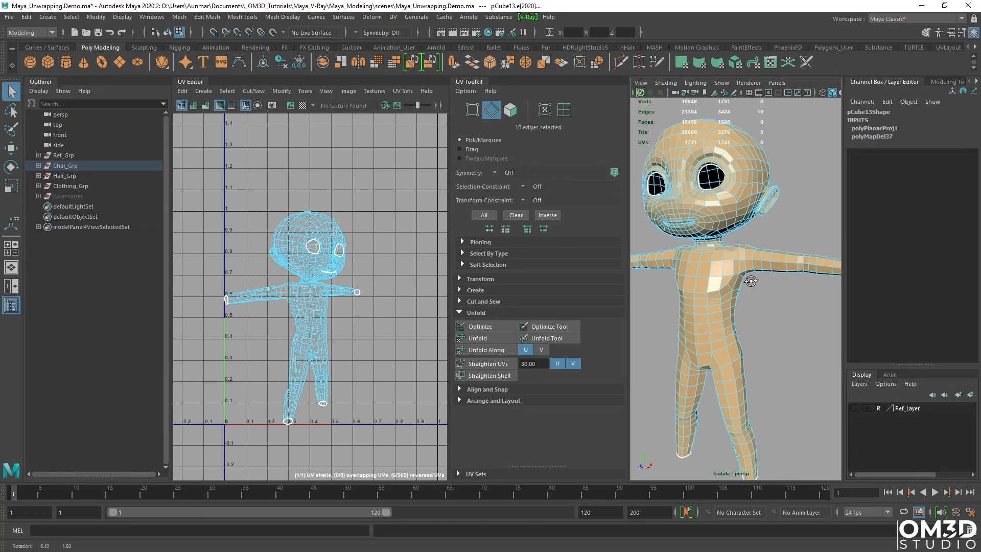
Set the selection symmetry to World X and select the matching shoulder edge loops on both arms.
left_click(928, 33)
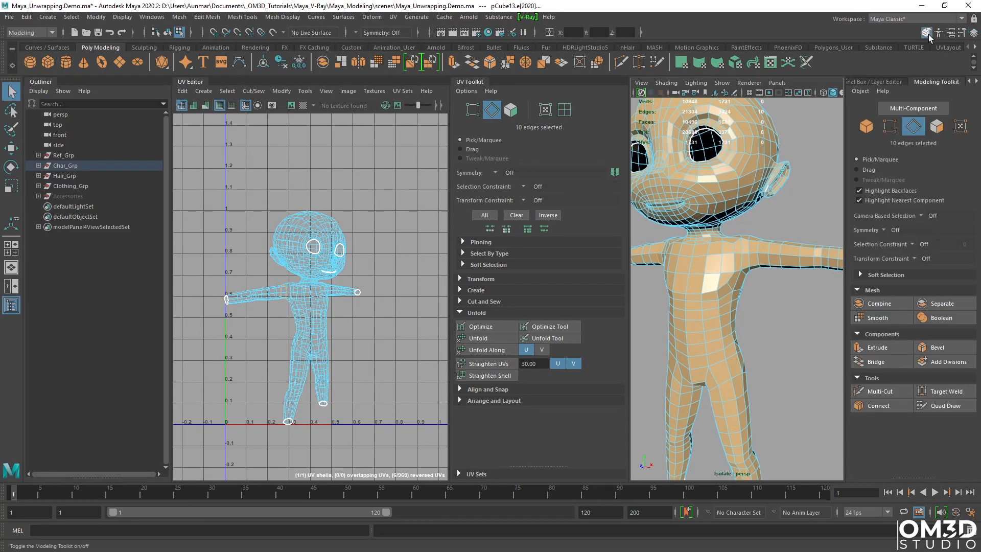
left_click(884, 229)
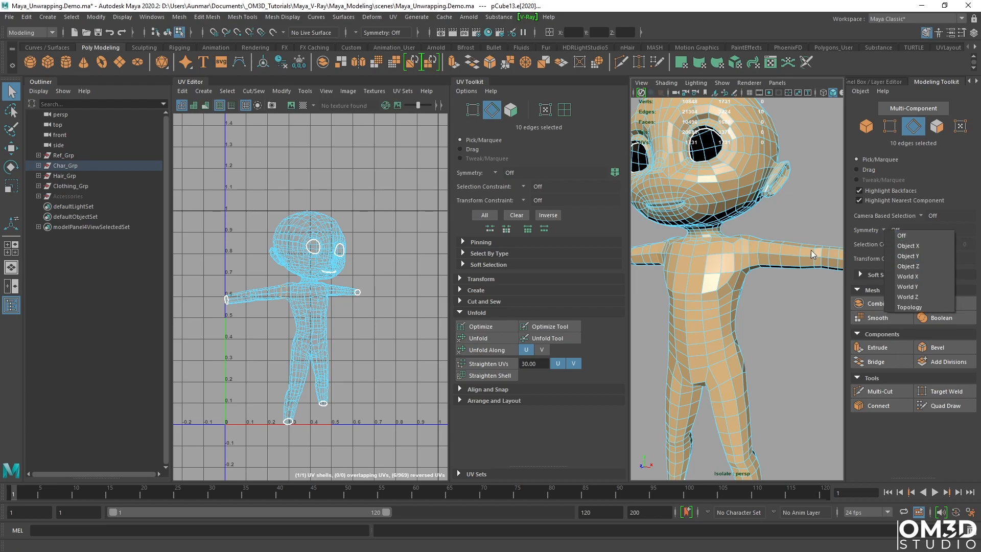
left_click(906, 276)
left_click_drag(804, 274, 810, 269, "alt")
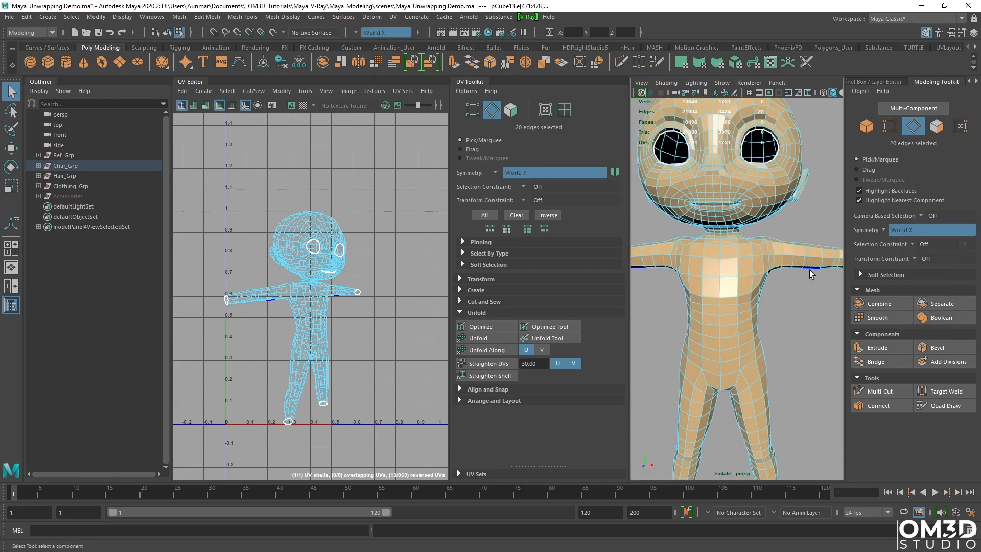
Examine the body mesh from the front, side and below, checking the arms and shoulders around the selected loops.
left_click_drag(702, 298, 744, 302, "alt")
middle_click_drag(755, 277, 757, 277, "alt")
right_click_drag(757, 278, 726, 264, "alt")
left_click_drag(727, 265, 730, 269, "alt")
left_click_drag(773, 245, 767, 244, "alt")
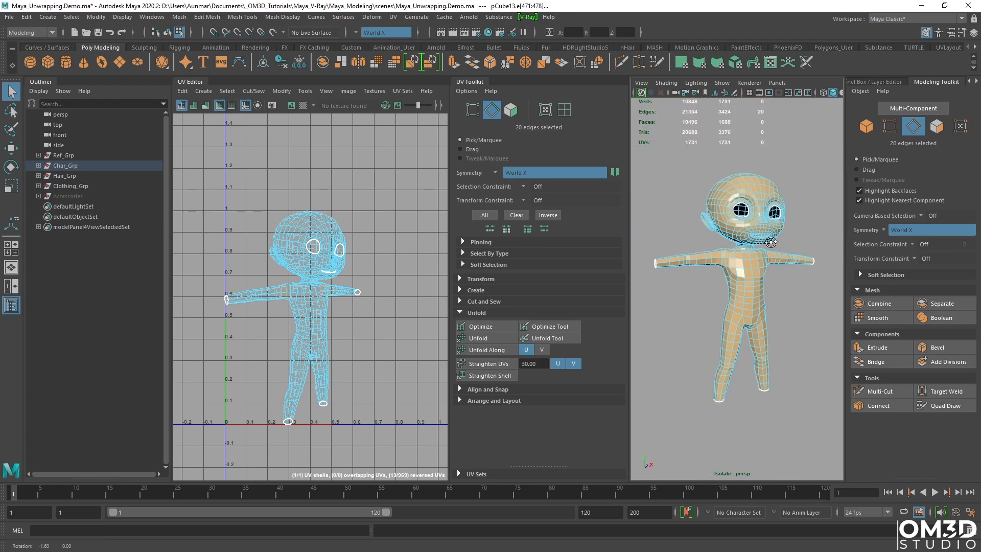
right_click_drag(756, 245, 765, 251, "alt")
mouse_move(766, 251)
left_mouse_down("alt")
mouse_move(780, 261)
mouse_move(762, 240)
left_mouse_up("alt")
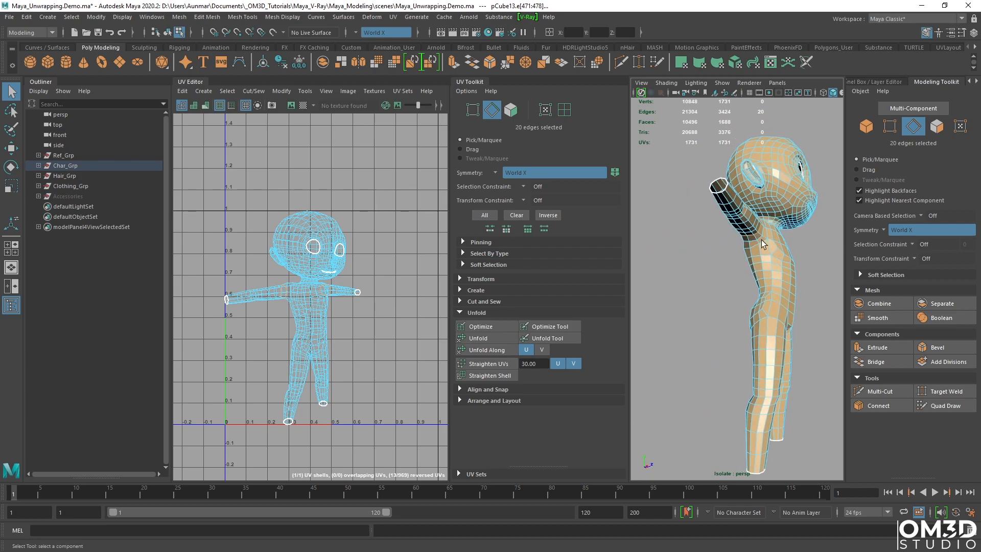
left_click_drag(764, 351, 716, 295, "alt")
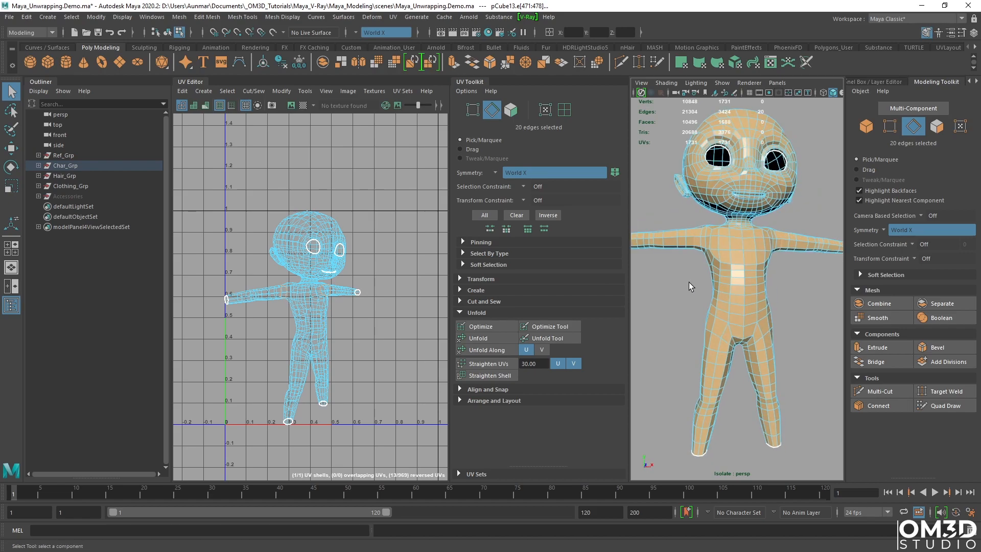
scroll(367, 281, "up", 5)
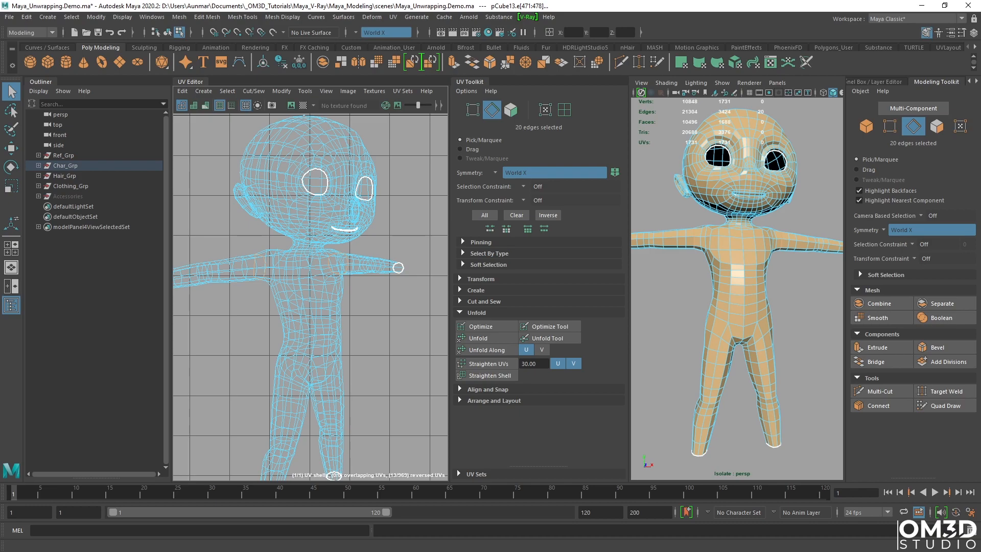
left_click_drag(707, 275, 632, 282, "alt")
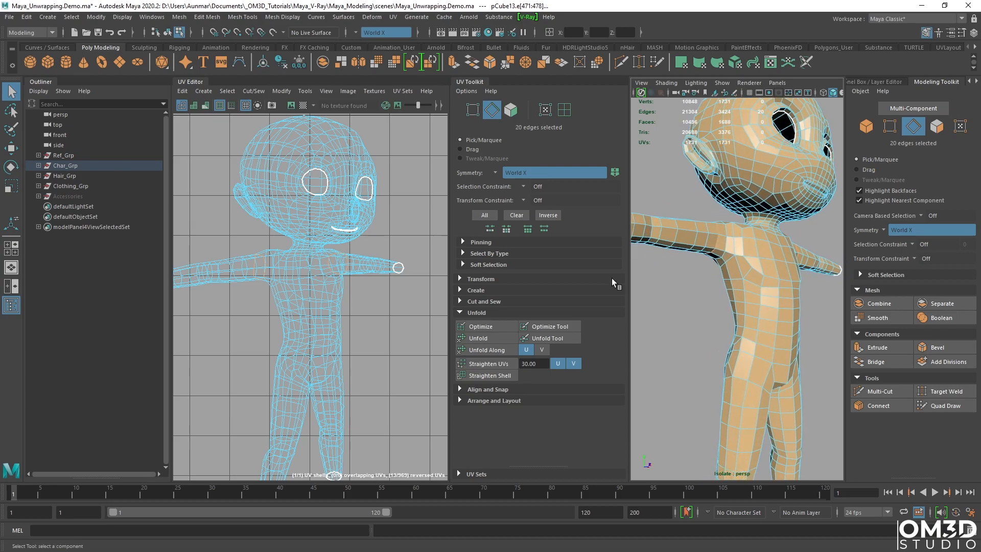
Cut the UVs along the selected shoulder loops of both arms.
left_click(459, 301)
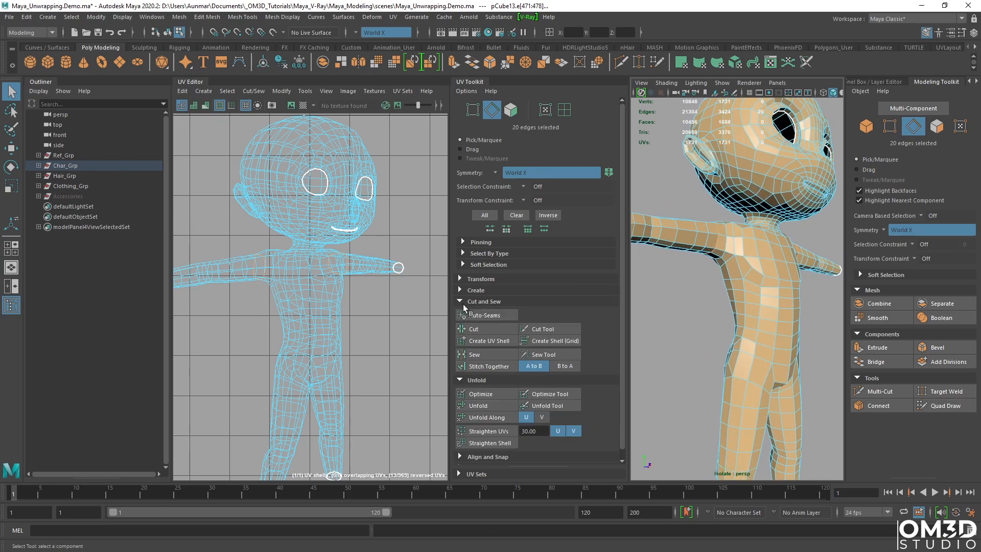
left_click(474, 331)
scroll(738, 281, "up", 5)
right_click_drag(735, 261, 731, 257, "alt")
middle_click_drag(731, 259, 756, 271, "alt")
Return the body mesh to object selection and check the shoulder seams in the viewport and the UV Editor.
right_click_drag(746, 260, 788, 244)
left_click(697, 219)
left_click(755, 257)
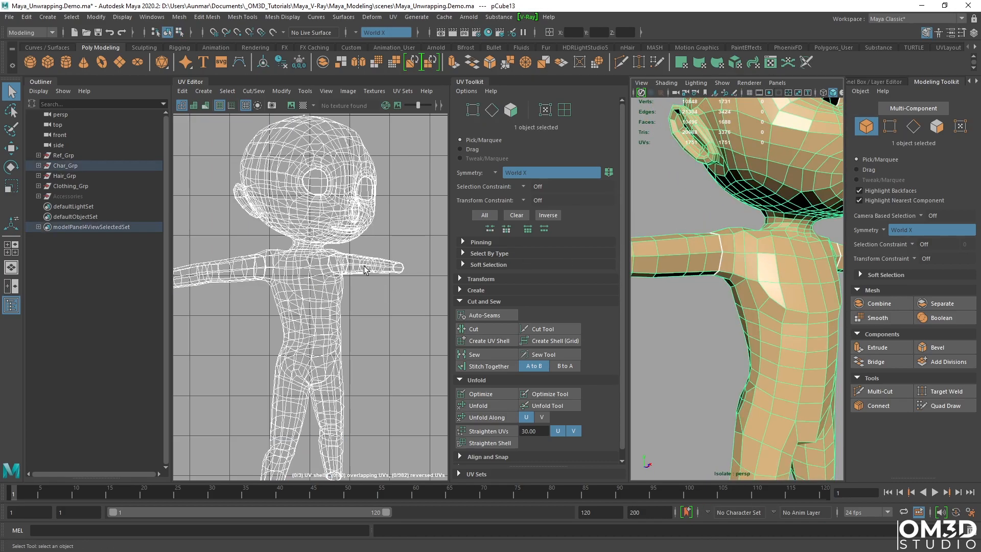
scroll(716, 253, "up", 5)
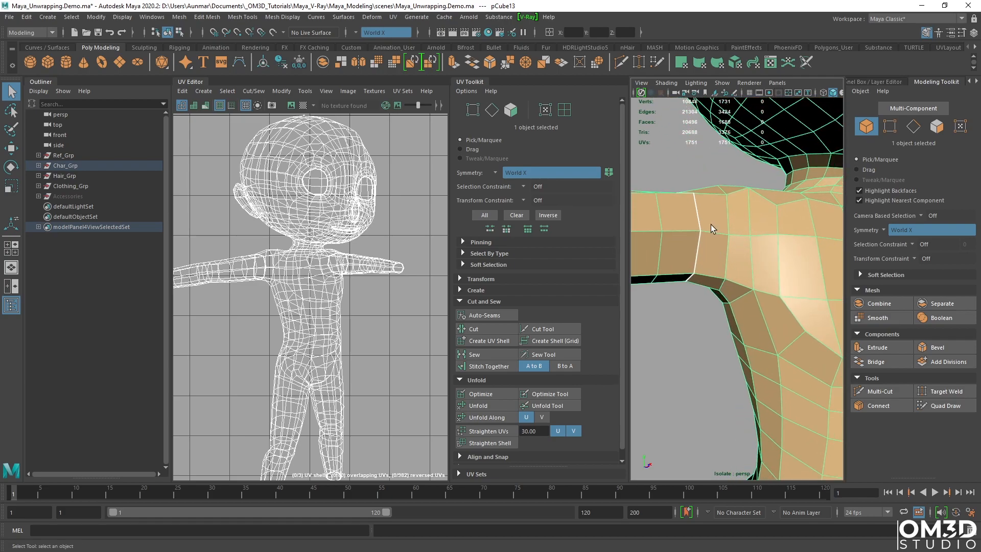
scroll(719, 269, "down", 5)
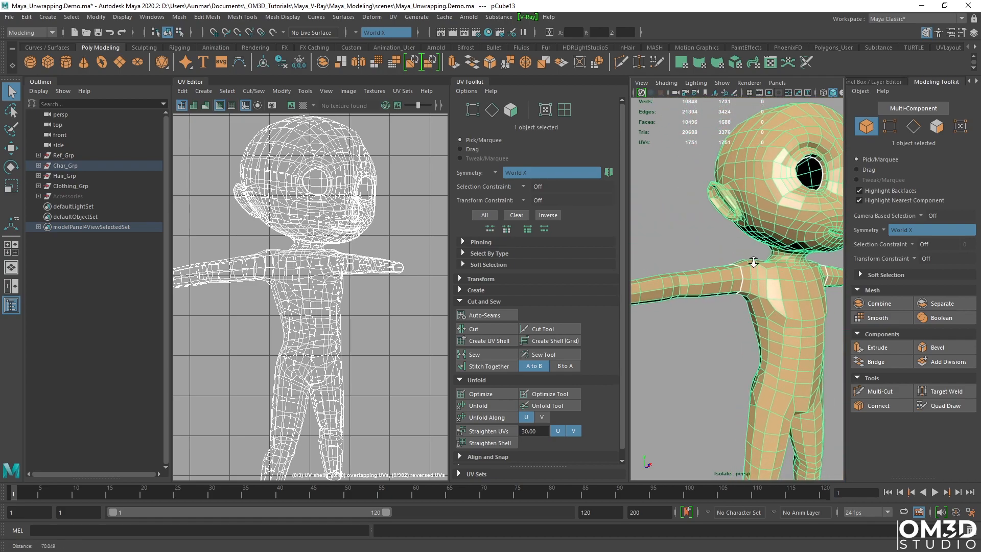
scroll(369, 237, "up", 1)
scroll(369, 237, "down", 4)
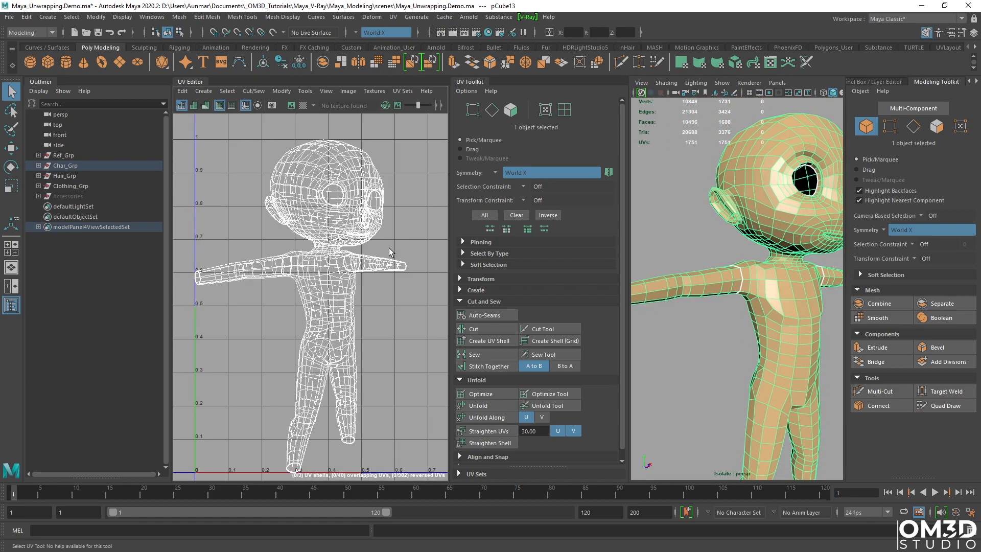
scroll(365, 239, "down", 2)
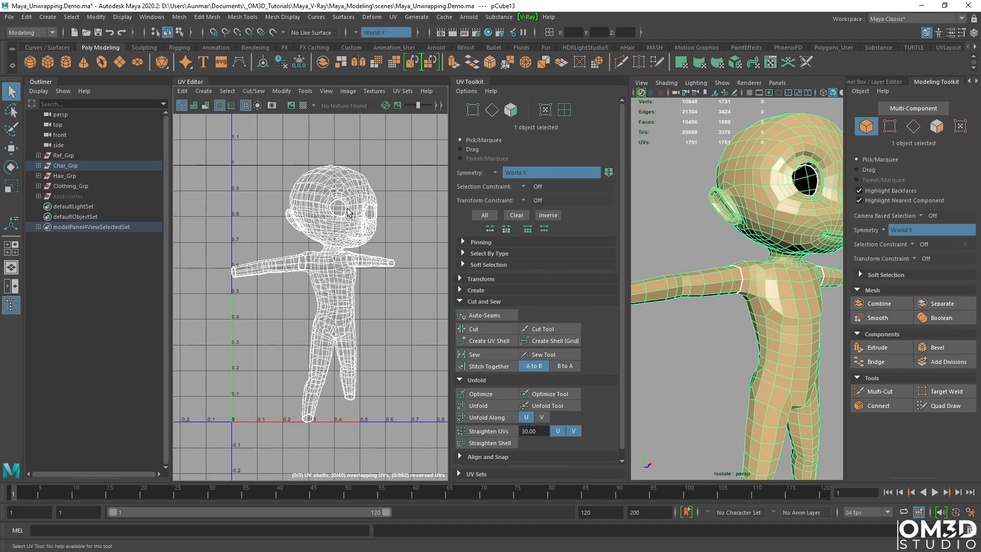
Select the head and torso UV shell and move it up and away from the arm shells.
right_click(348, 210)
right_click_drag(348, 210, 384, 213)
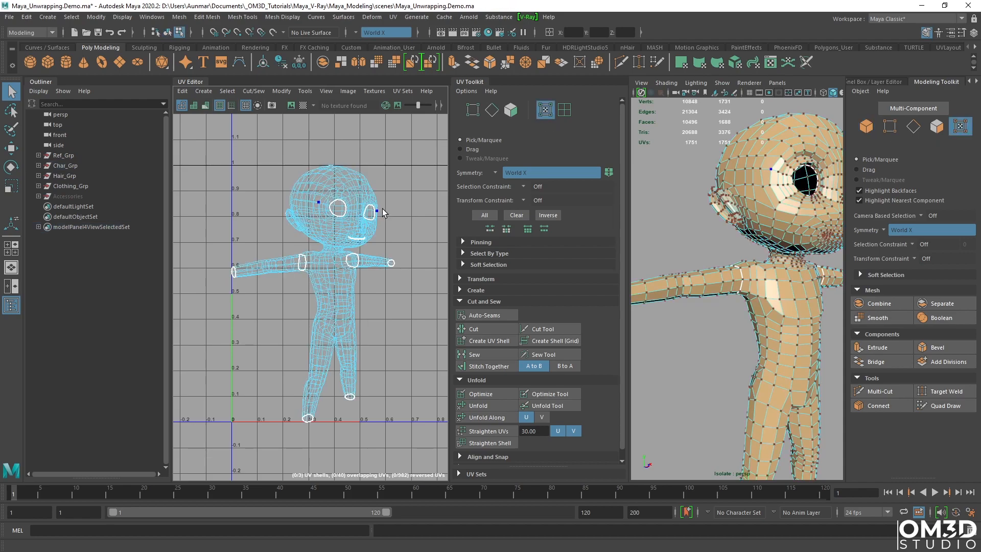
left_click(354, 226)
left_click(344, 231)
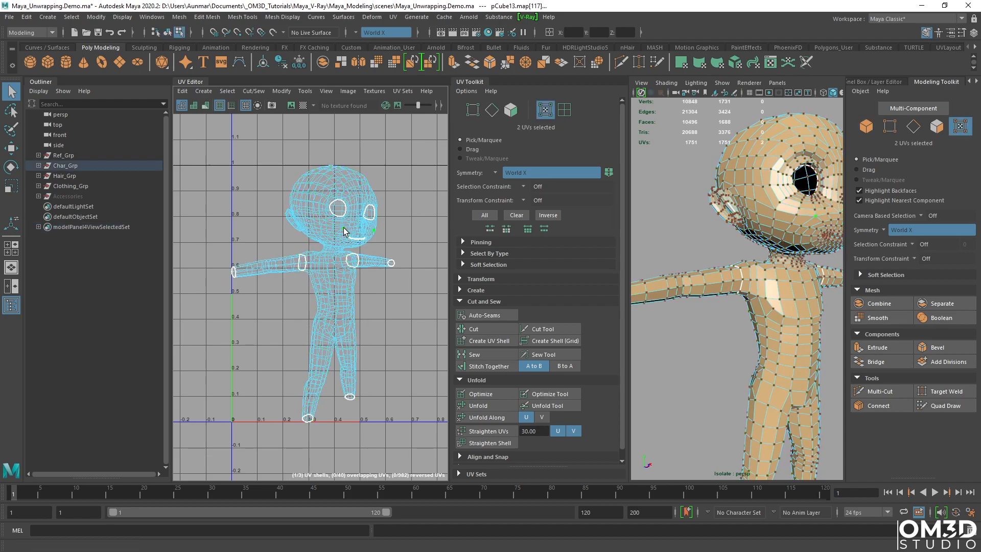
double_click(344, 229)
key("w")
middle_click_drag(371, 265, 333, 252, "alt")
scroll(331, 252, "down", 2)
left_click_drag(303, 279, 214, 192)
Select both arm UV shells and move them to the empty area beside the body shell.
middle_click_drag(297, 254, 337, 315, "alt")
double_click(308, 313)
left_click_drag(324, 315, 347, 269)
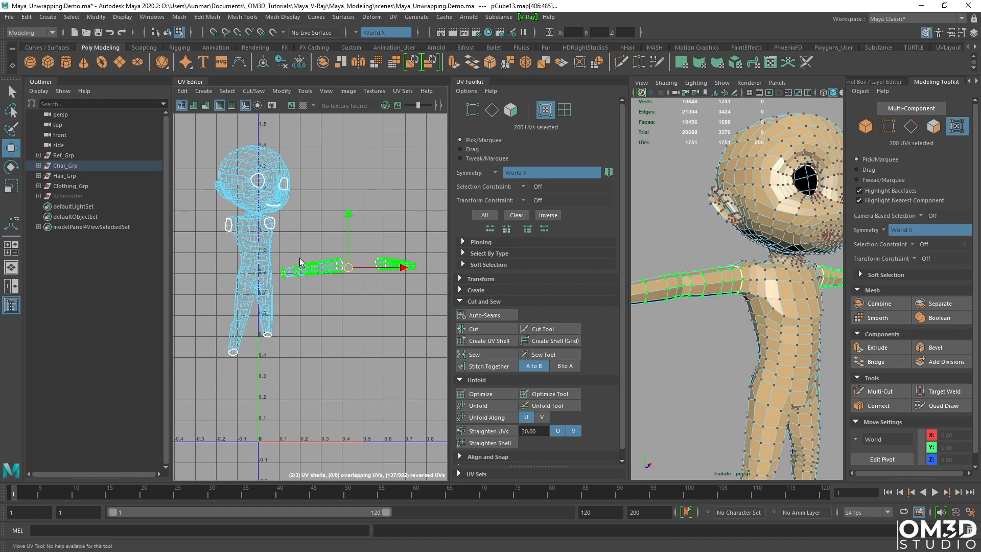
Select the lengthwise edge line along the underside of both arms, from the shoulder seam to the wrist opening.
left_click_drag(690, 316, 764, 298, "alt")
middle_click_drag(764, 298, 730, 313, "alt")
left_click_drag(730, 313, 713, 269, "alt")
right_click_drag(713, 270, 740, 339, "alt")
key("q")
scroll(758, 317, "down", 8)
scroll(744, 335, "up", 5)
left_click_drag(740, 339, 735, 290, "alt")
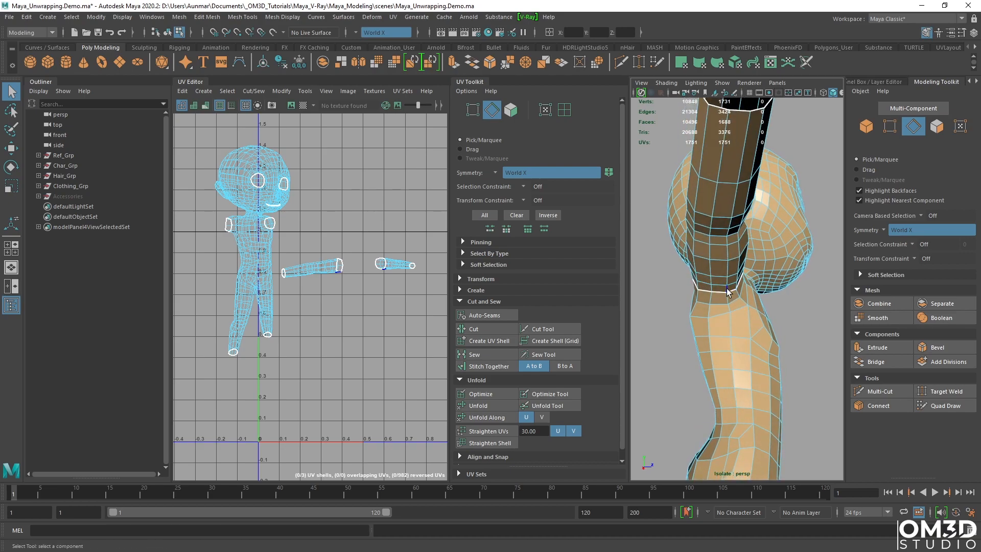
left_click(726, 289)
left_click_drag(741, 183, 737, 195, "alt")
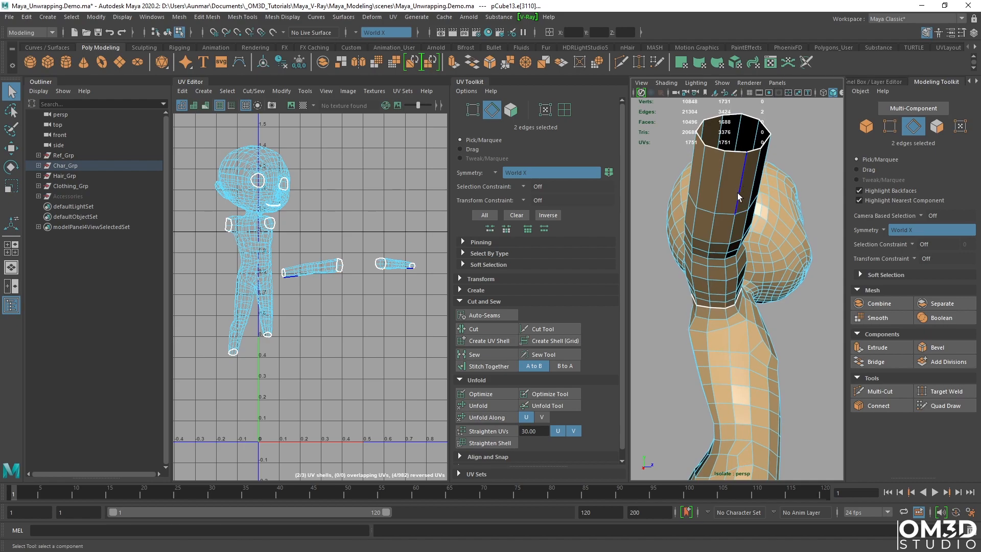
double_click(738, 188)
left_click_drag(793, 263, 789, 265, "alt")
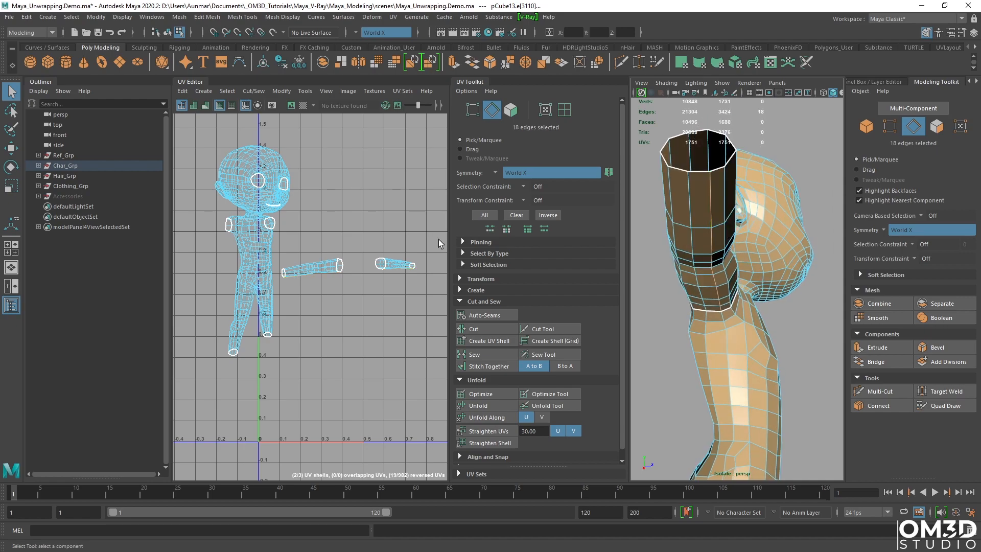
Examine the arms in the viewport and their shells in the UV Editor to judge the underarm seam placement.
middle_click_drag(392, 243, 378, 247, "alt")
right_click_drag(379, 248, 387, 250, "alt")
left_click_drag(804, 315, 724, 318, "alt")
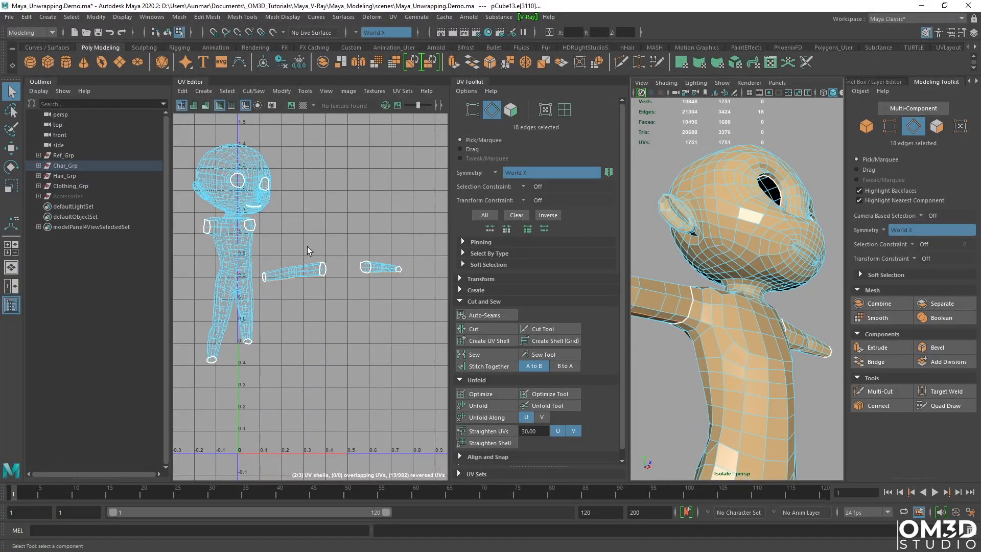
middle_click_drag(305, 246, 311, 248, "alt")
left_click_drag(710, 316, 750, 317, "alt")
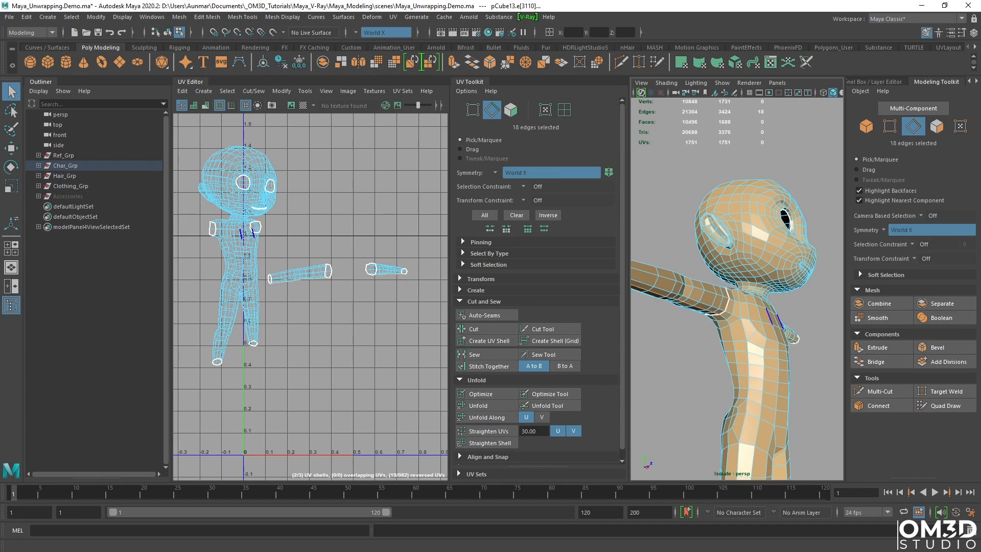
left_click_drag(731, 318, 707, 324, "alt")
right_click_drag(755, 315, 748, 314, "alt")
left_click_drag(748, 313, 698, 272, "alt")
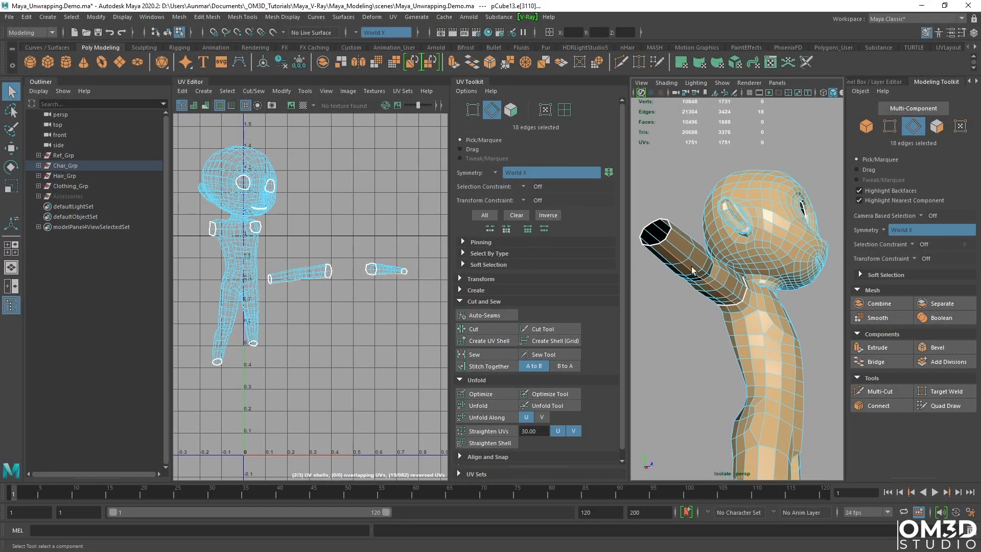
Cut the UVs along the selected underside edges of both arms.
scroll(400, 265, "up", 2)
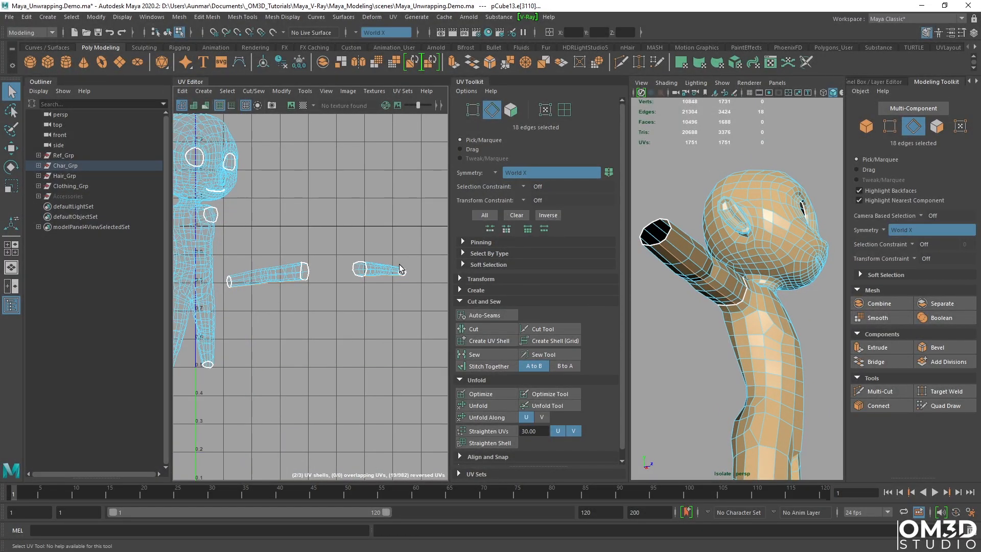
right_click(354, 234, "shift")
right_click(363, 235, "shift")
right_click_drag(363, 235, 332, 248, "shift")
scroll(348, 261, "up", 5)
middle_click_drag(288, 272, 307, 271, "alt")
Return the mesh to object selection and check the lengthwise seam under the arm.
right_click_drag(668, 254, 688, 228)
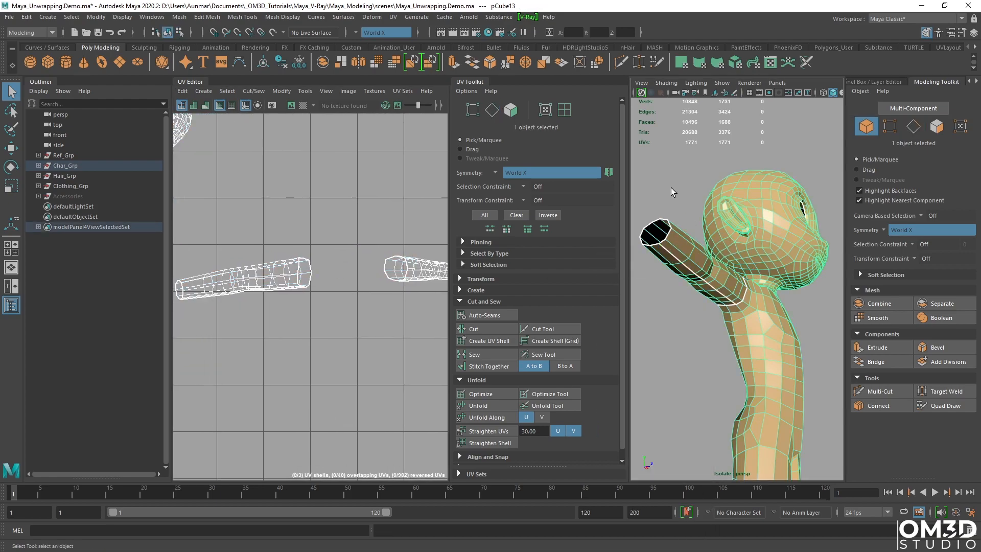
left_click(671, 188)
left_click_drag(693, 248, 712, 256, "alt")
left_click(730, 278)
left_click_drag(743, 314, 825, 312, "alt")
Select all UVs of both arm shells and collapse the Unfold options in the UV Toolkit.
right_click_drag(403, 281, 369, 273, "alt")
middle_click_drag(370, 273, 331, 277, "alt")
right_click_drag(396, 268, 422, 271)
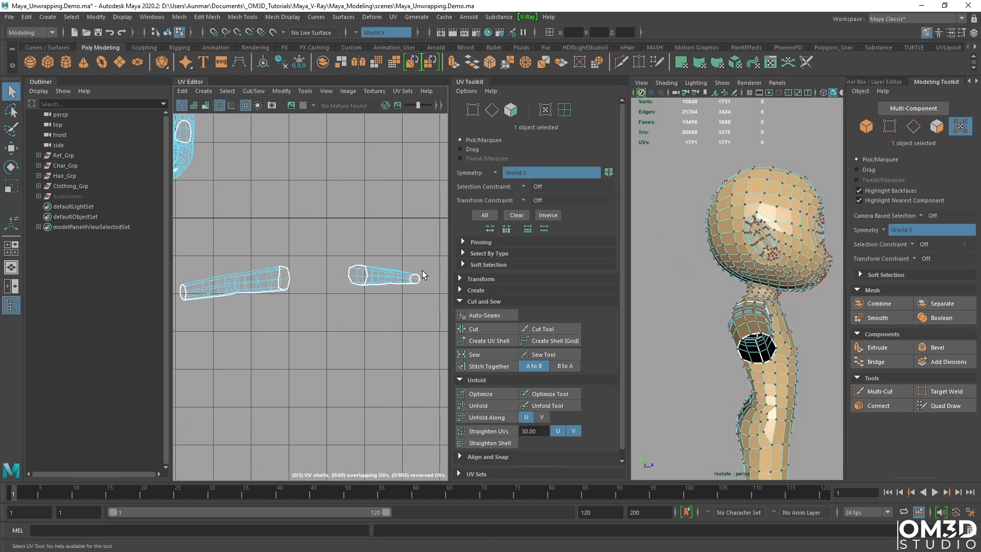
double_click(387, 281)
middle_click_drag(412, 316, 400, 313, "alt")
right_click_drag(401, 313, 389, 299, "alt")
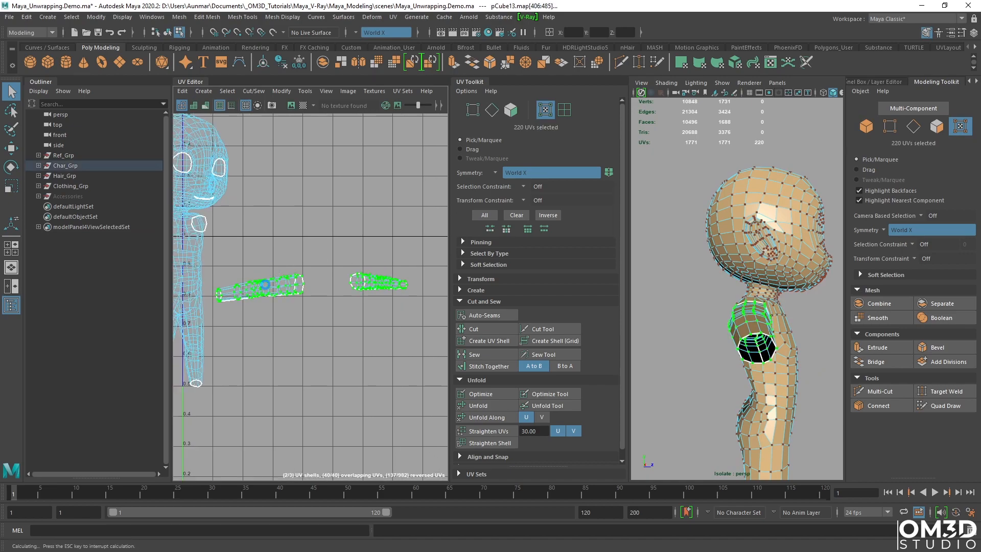
scroll(498, 318, "down", 1)
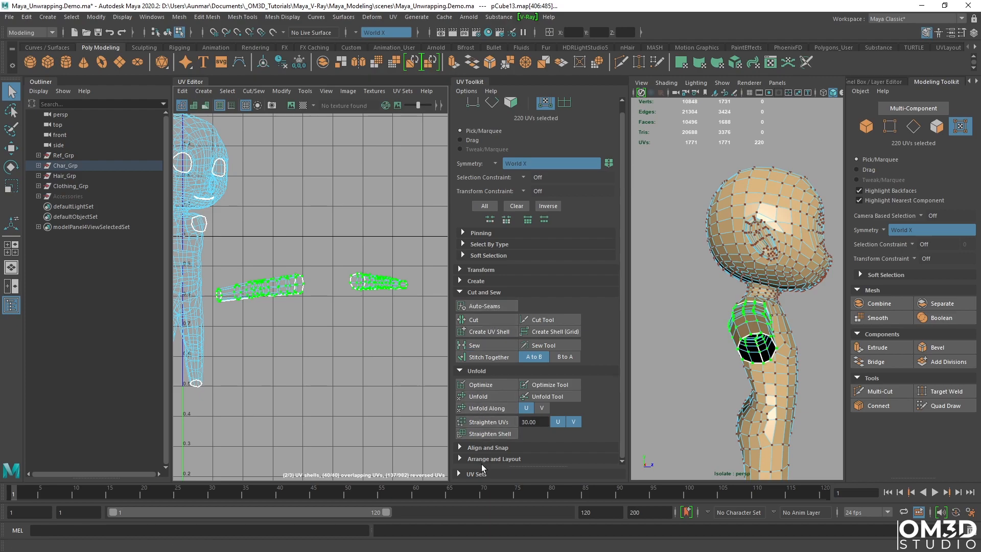
left_click(459, 372)
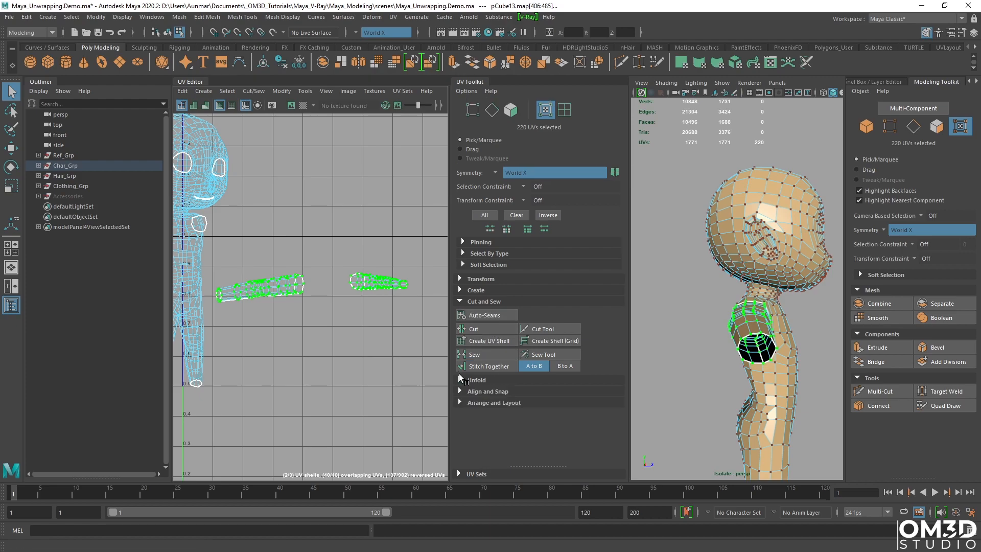
Unfold both selected arm shells at once and inspect the result on the arm in the viewport.
left_click(460, 380)
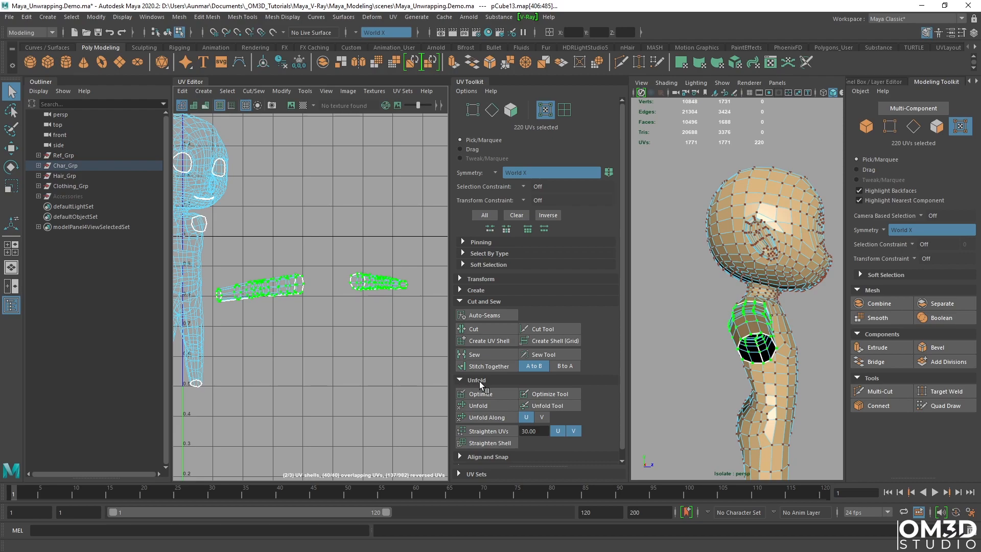
left_click(477, 406)
middle_click_drag(336, 295, 343, 292, "alt")
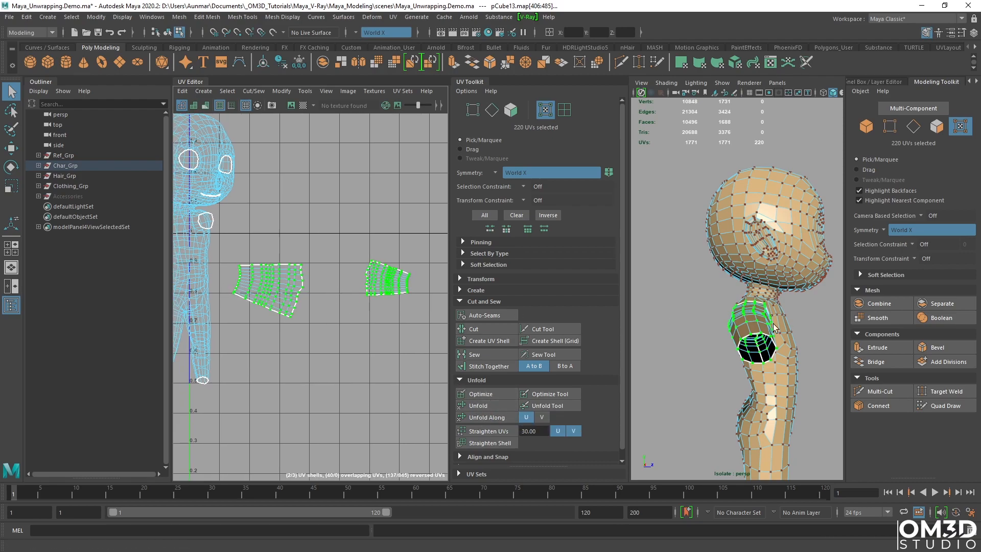
left_click_drag(744, 346, 727, 327, "alt")
right_click_drag(727, 327, 739, 329, "alt")
left_click_drag(740, 330, 758, 330, "alt")
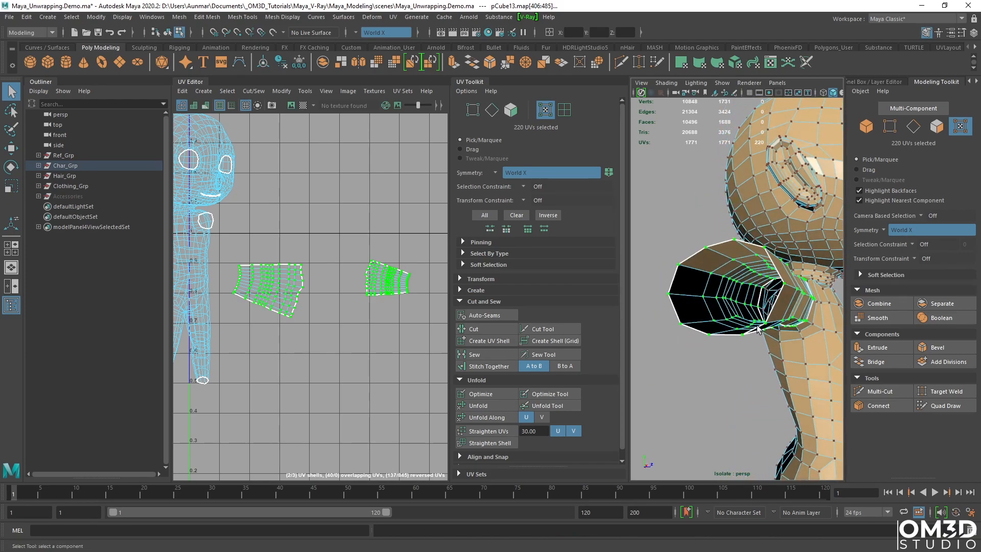
Turn symmetry off, then unfold the smaller and the larger arm shell separately.
left_click(885, 232)
left_click(900, 238)
double_click(397, 284)
left_click(498, 406)
double_click(291, 294)
left_click(482, 405)
scroll(314, 305, "down", 3)
scroll(336, 293, "up", 3)
Set the selection symmetry back to World X with the whole character in view.
right_click_drag(777, 305, 705, 261, "alt")
left_click_drag(758, 279, 681, 285, "alt")
left_click_drag(792, 318, 773, 325, "alt")
middle_click_drag(347, 289, 363, 291, "alt")
left_click_drag(763, 328, 756, 306, "alt")
left_click(889, 231)
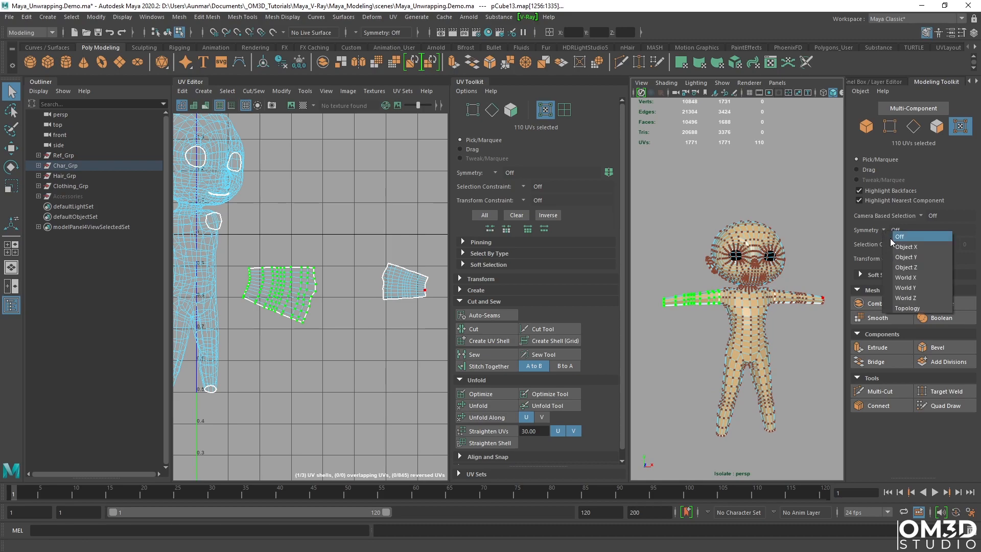
left_click(907, 273)
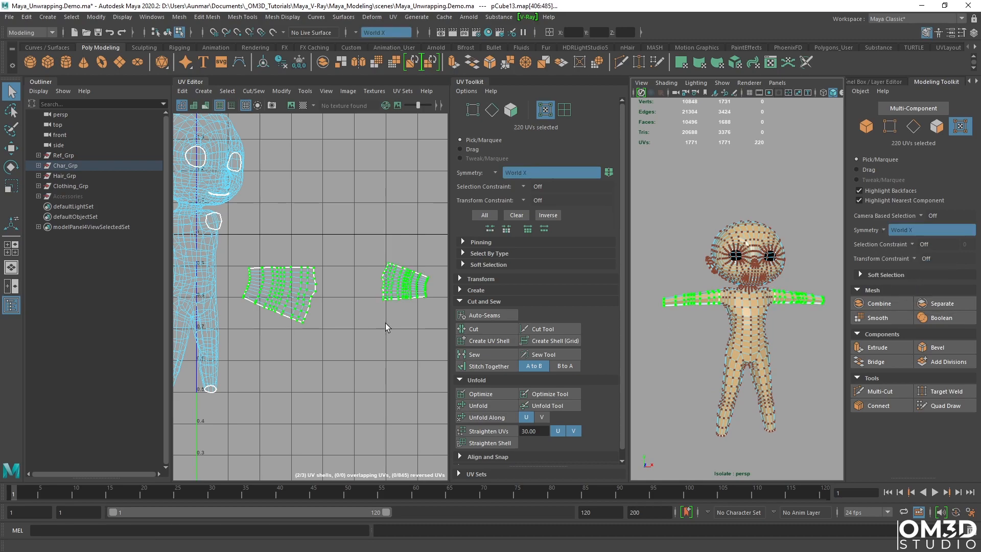
Show the checker map temporarily and examine how its squares distort over the arms, torso and head.
left_click_drag(714, 307, 727, 303, "alt")
right_click_drag(726, 303, 750, 291, "alt")
left_click_drag(725, 290, 754, 269, "alt")
right_click_drag(753, 269, 758, 299, "alt")
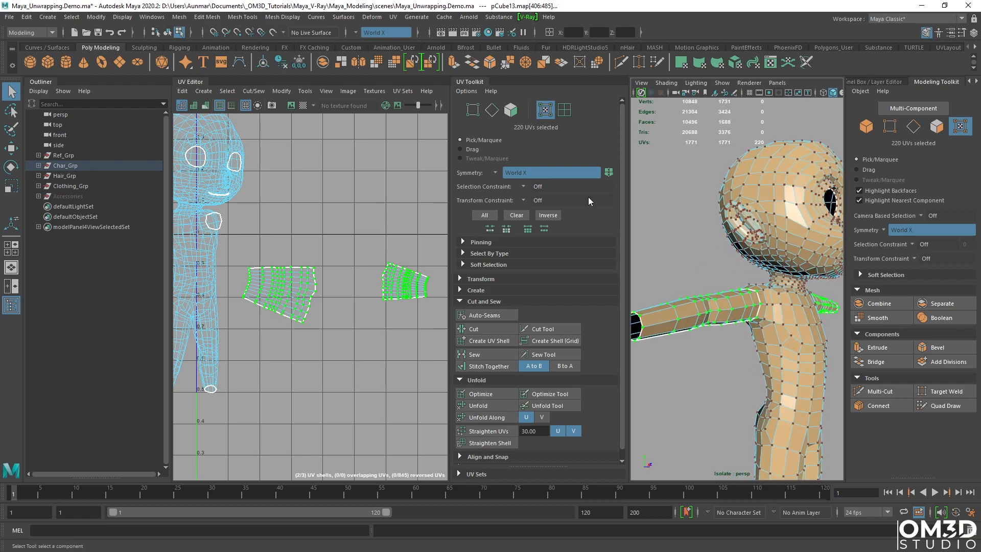
left_click(303, 105)
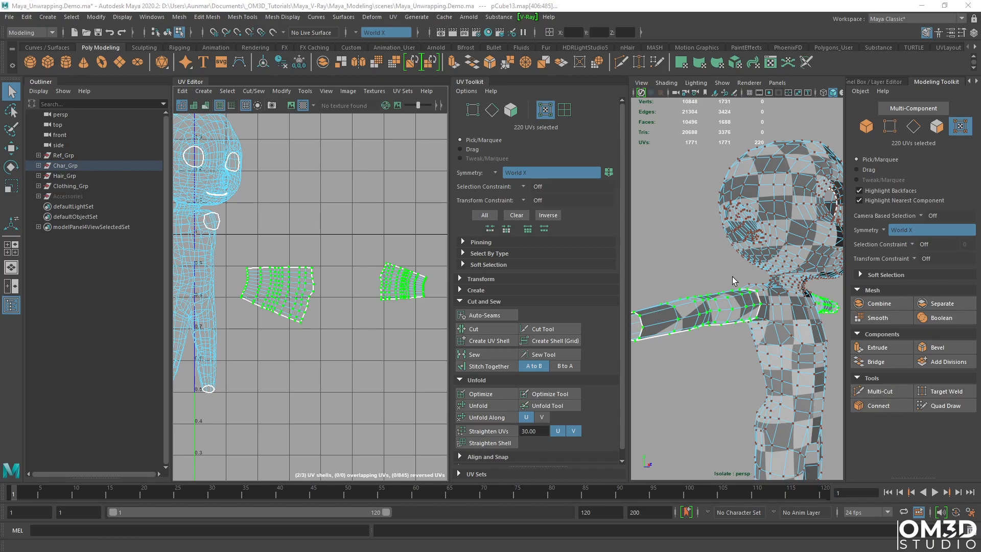
left_click_drag(732, 277, 779, 292, "alt")
middle_click_drag(196, 198, 233, 204, "alt")
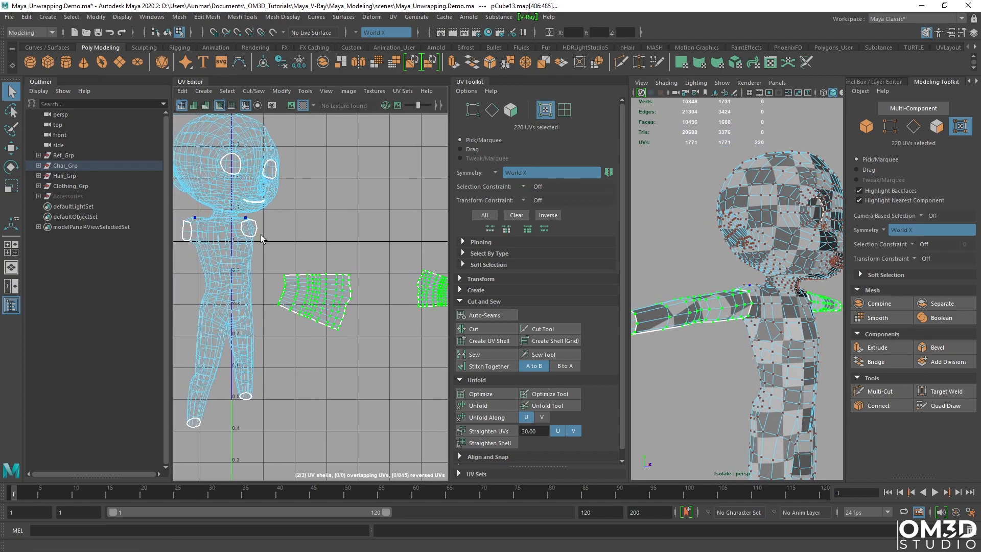
left_click_drag(777, 288, 719, 264, "alt")
left_click_drag(730, 318, 761, 281, "alt")
right_click_drag(762, 281, 773, 302, "alt")
left_click_drag(773, 302, 777, 303, "alt")
right_click_drag(777, 298, 773, 305, "alt")
left_click_drag(741, 305, 765, 303, "alt")
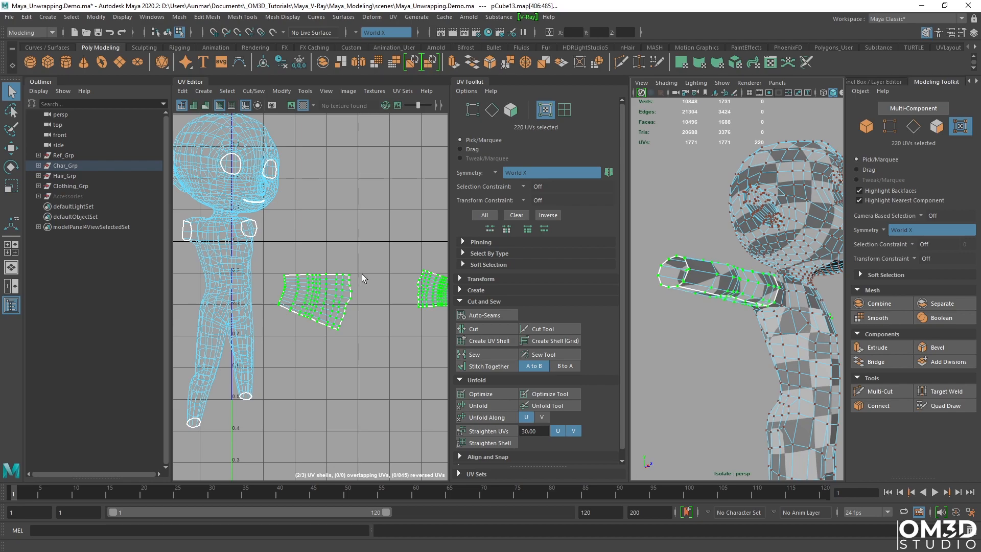
middle_click_drag(370, 282, 378, 286, "alt")
left_click_drag(758, 274, 683, 268, "alt")
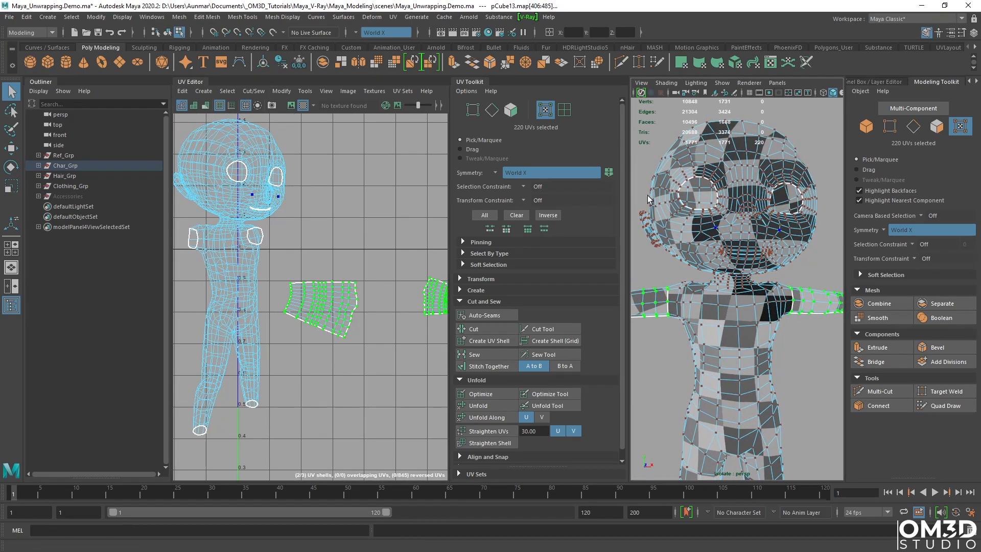
left_click(302, 105)
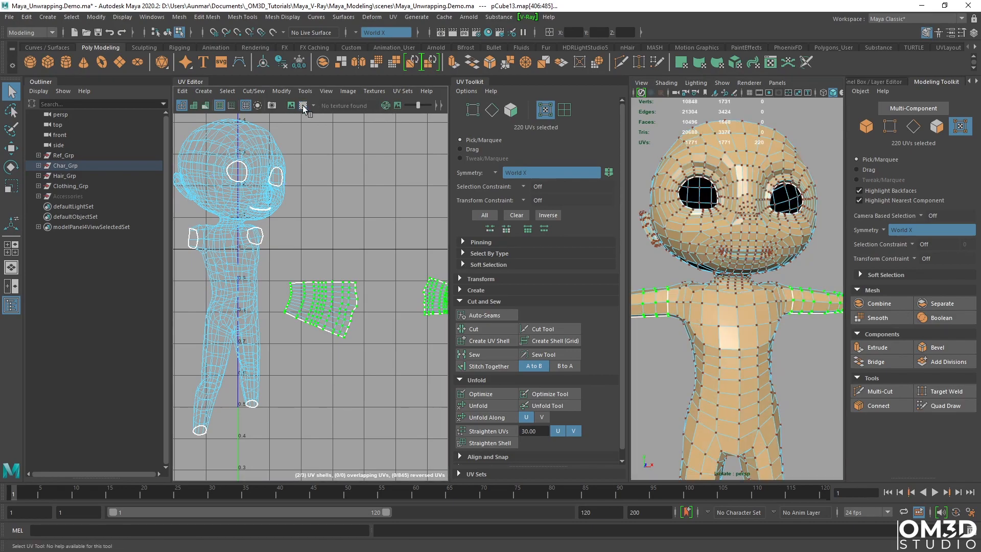
Switch the mesh to edge selection and select the edge loop around the top of the neck.
left_click_drag(721, 375, 753, 372, "alt")
scroll(752, 330, "up", 5)
left_click_drag(752, 330, 737, 262, "alt")
right_click_drag(737, 261, 736, 237)
left_click_drag(736, 242, 792, 247, "alt")
middle_click_drag(792, 247, 752, 272, "alt")
left_click_drag(752, 272, 758, 259, "alt")
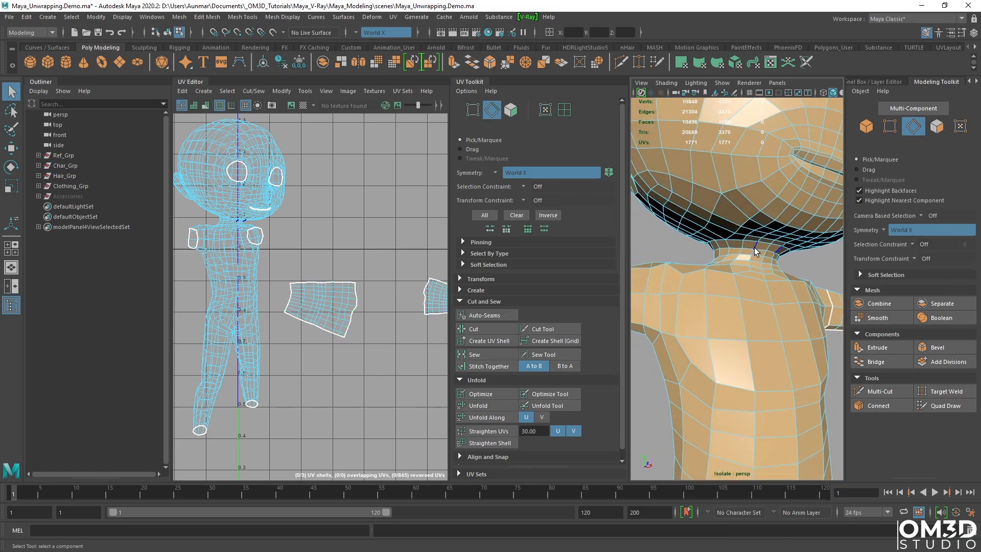
double_click(759, 248)
Add the edge loops along both sides of the torso and outer legs, plus those along the inner legs, to the selection.
mouse_move(732, 274)
left_mouse_down("alt")
mouse_move(782, 291)
mouse_move(771, 297)
mouse_move(740, 261)
left_mouse_up("alt")
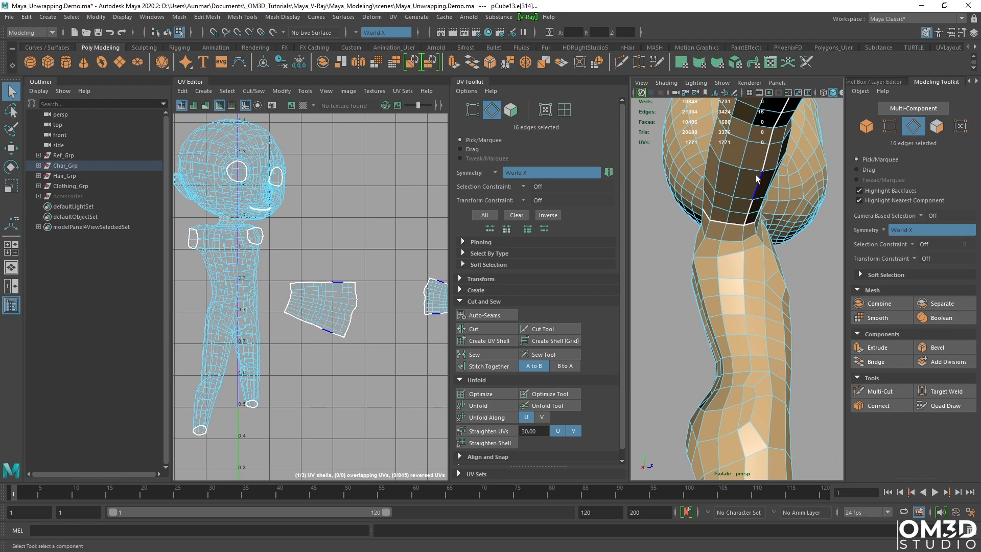
double_click(744, 235, "shift")
left_click_drag(744, 236, 749, 295, "alt")
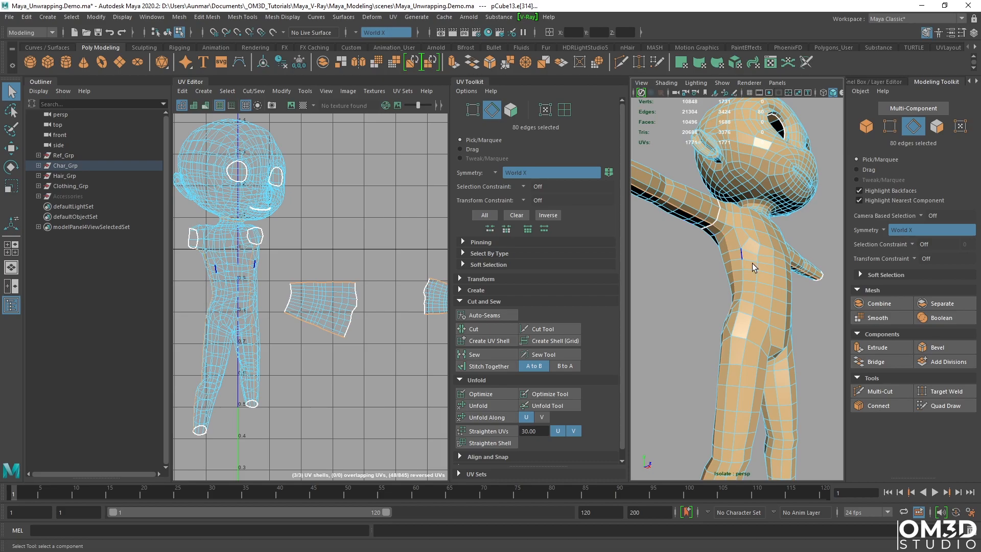
left_click_drag(760, 335, 749, 293, "alt")
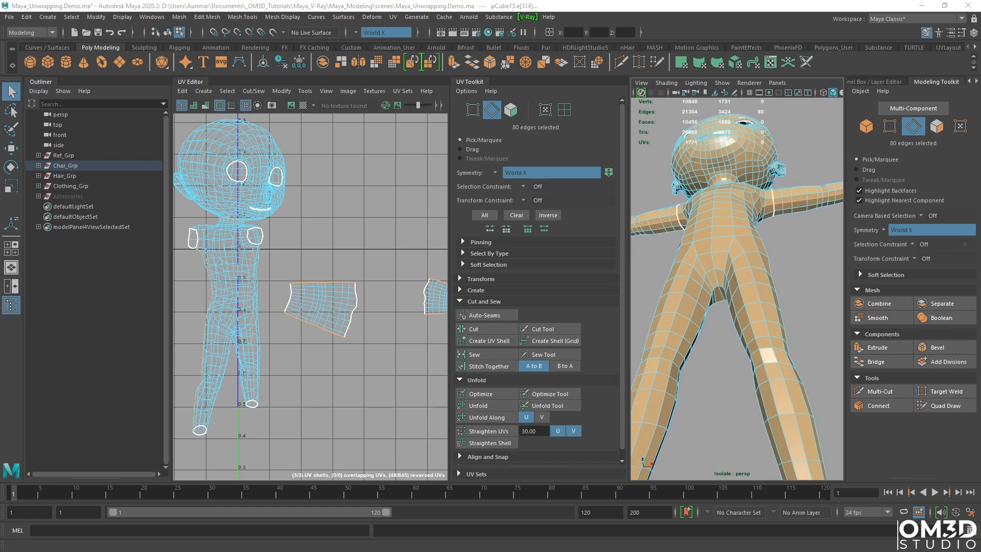
left_click_drag(734, 278, 727, 257, "alt")
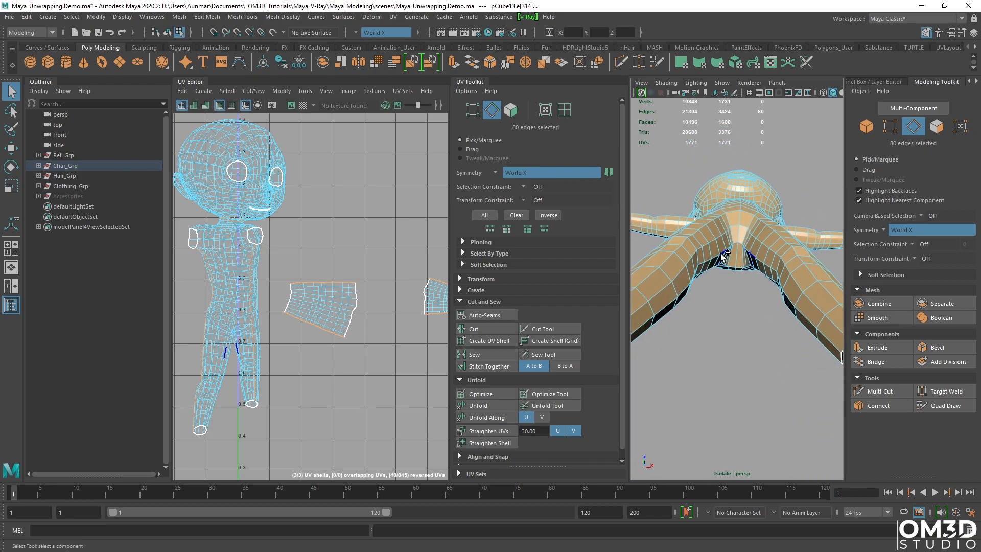
double_click(684, 278, "shift")
Check the selected neck, side and leg edges and cut the body's UVs along them.
left_click_drag(796, 321, 718, 360, "alt")
left_click_drag(704, 323, 744, 271, "alt")
scroll(722, 262, "up", 5)
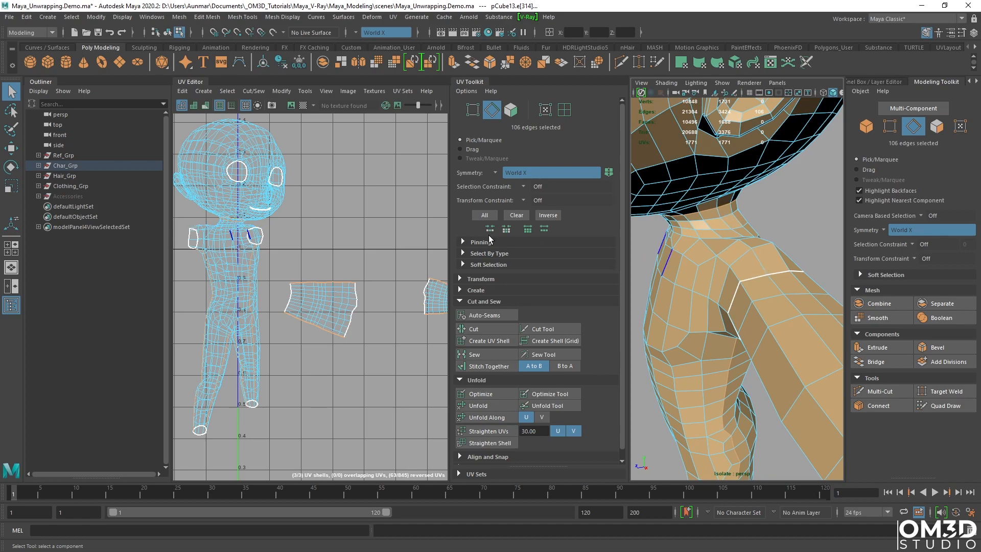
middle_click_drag(308, 247, 338, 253, "alt")
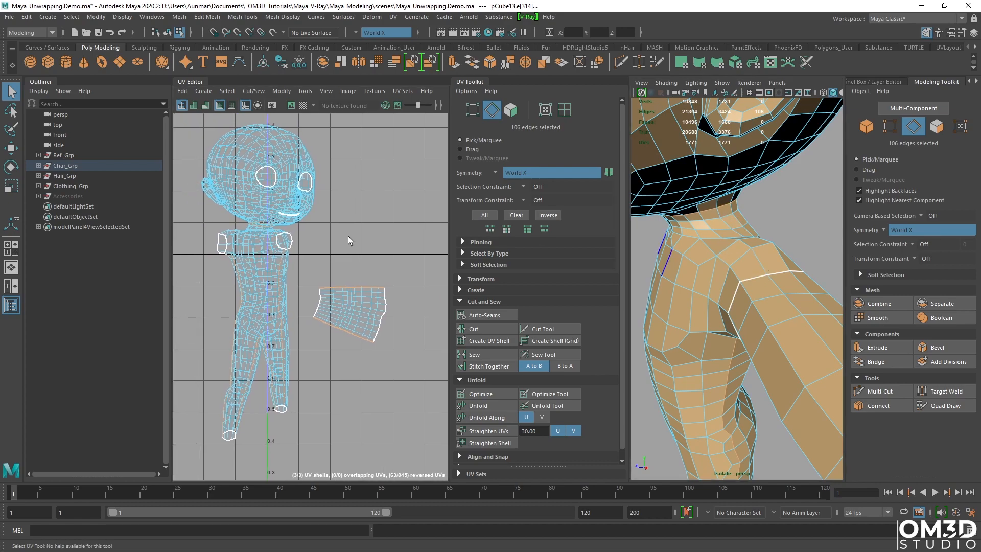
right_click_drag(357, 232, 335, 243, "shift")
Select the whole body shell below the neck and move it away from the head shell into empty UV space.
right_click_drag(251, 247, 276, 249)
double_click(251, 259)
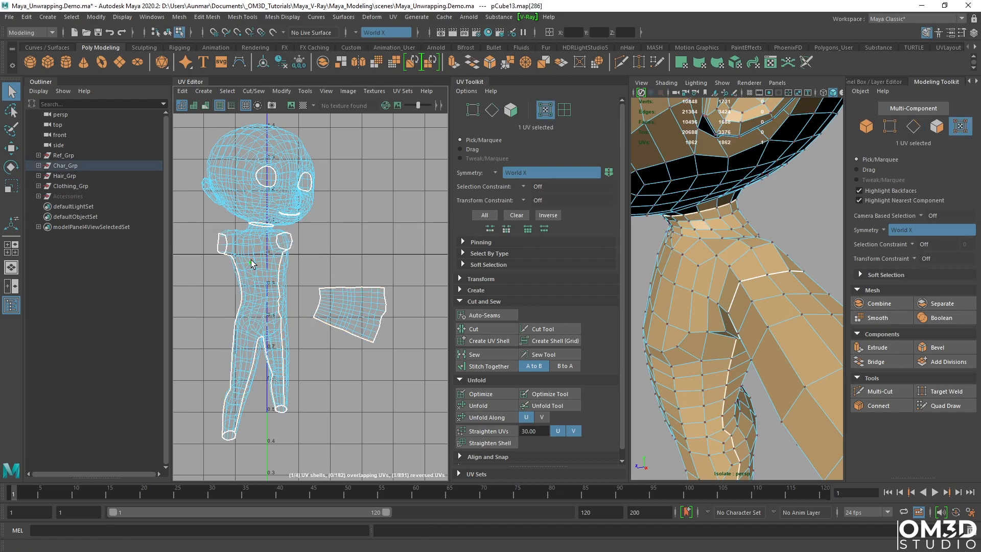
key("w")
left_click_drag(258, 330, 381, 254)
middle_click_drag(381, 255, 327, 322, "alt")
scroll(326, 322, "down", 2)
left_click_drag(321, 328, 375, 240)
middle_click_drag(375, 240, 305, 317, "alt")
scroll(317, 279, "up", 2)
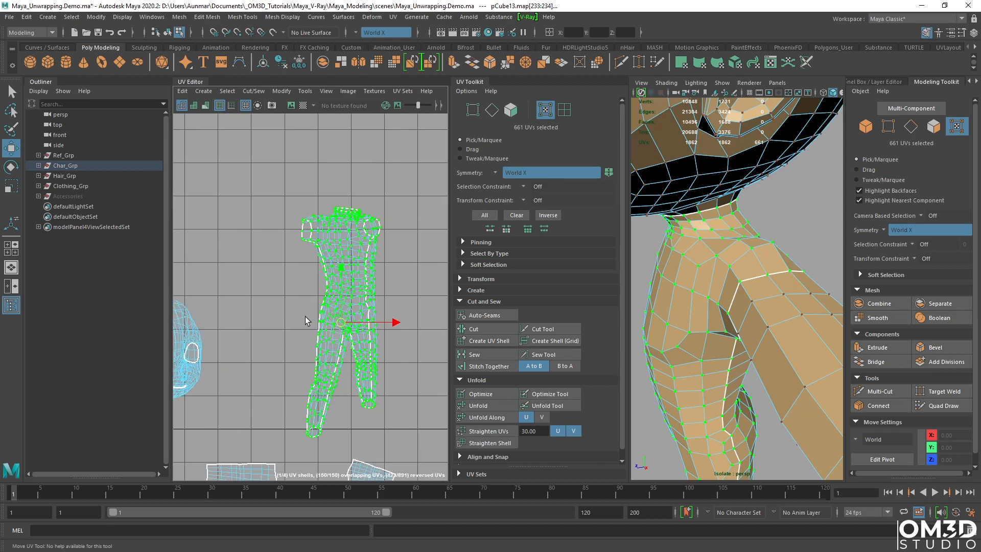
Unfold the body shell and rotate it until its torso lies horizontally.
right_click(346, 254, "shift")
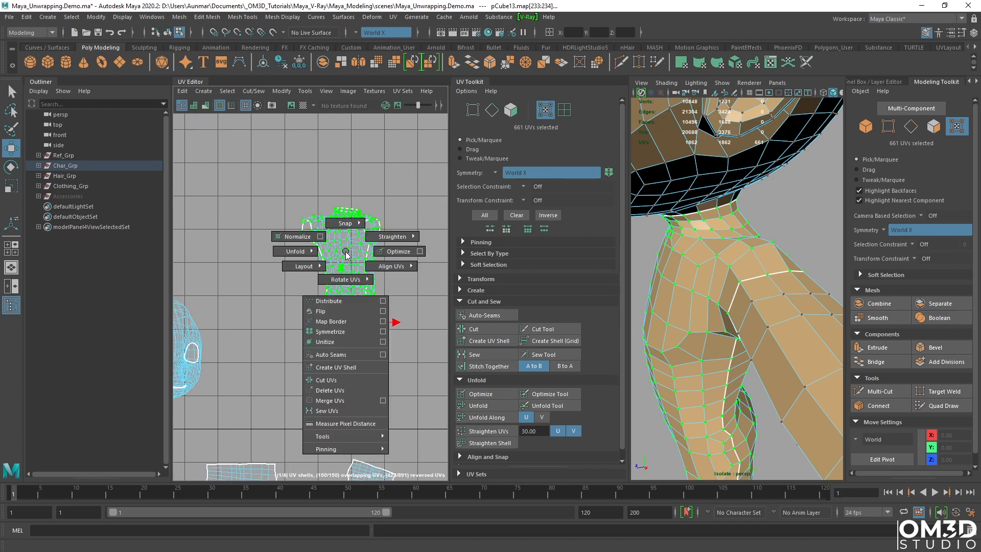
right_click_drag(345, 254, 233, 251, "shift")
key("f")
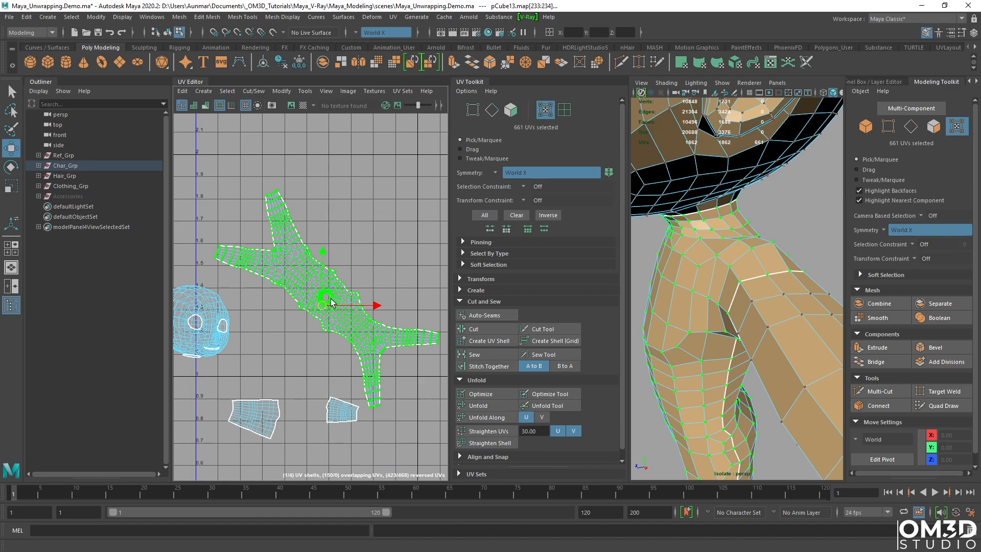
key("e")
left_click_drag(366, 338, 371, 303)
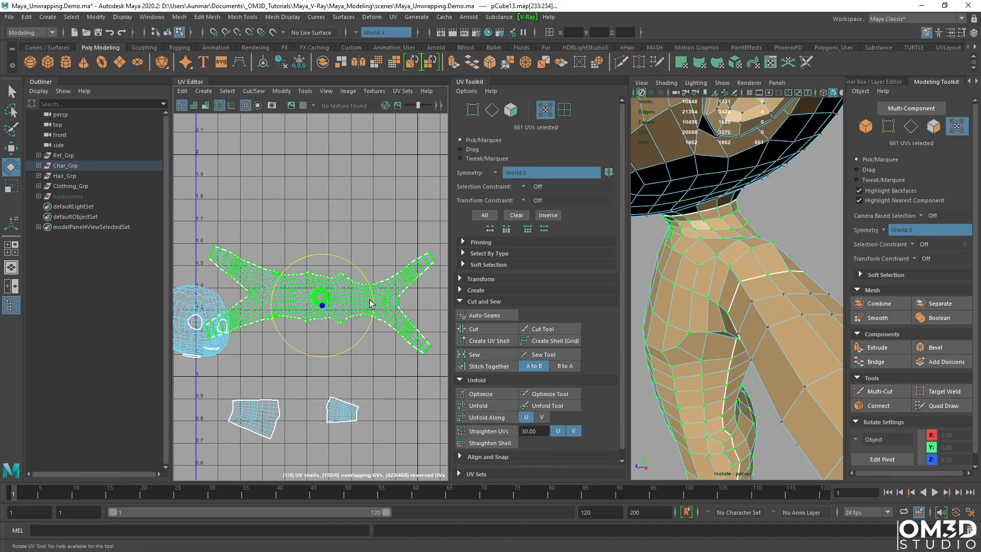
scroll(370, 303, "down", 4)
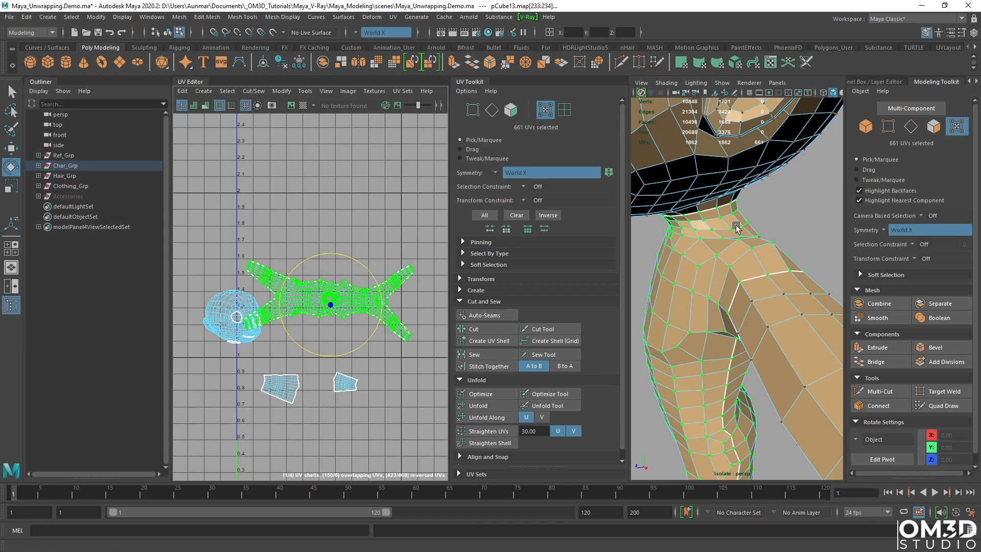
Select the edges running from the neck cut over each shoulder to the arm seam.
scroll(706, 240, "up", 5)
left_click_drag(705, 238, 717, 228, "alt")
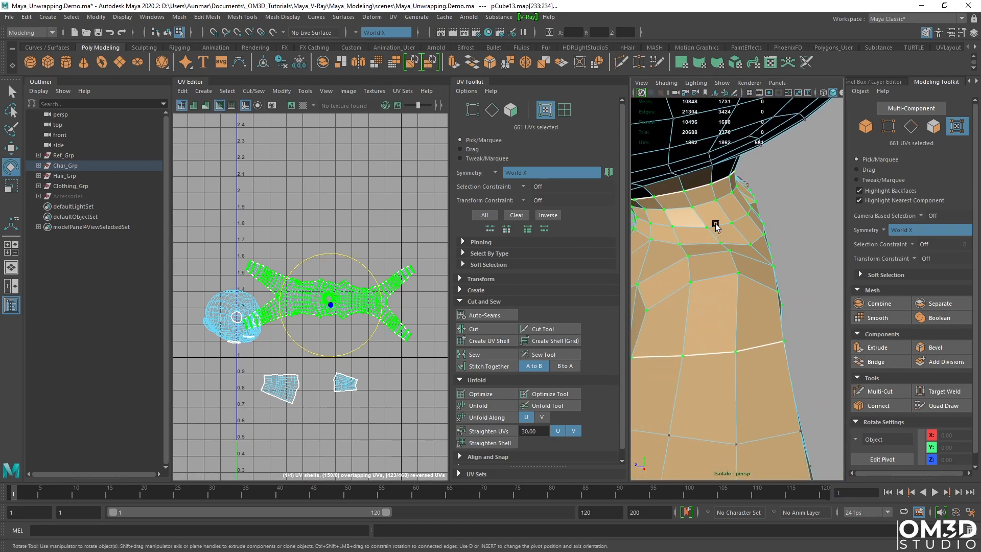
mouse_move(734, 313)
left_mouse_down("alt")
mouse_move(749, 314)
mouse_move(743, 308)
mouse_move(743, 323)
left_mouse_up("alt")
key("q")
right_click_drag(743, 323, 724, 279)
left_click_drag(720, 276, 712, 285, "alt")
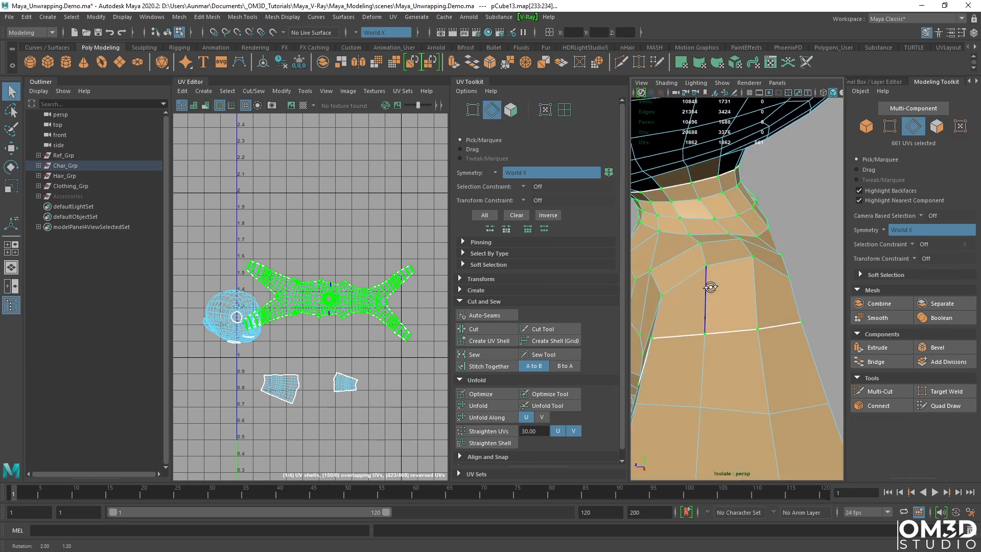
left_click(709, 264)
left_click(697, 239, "shift")
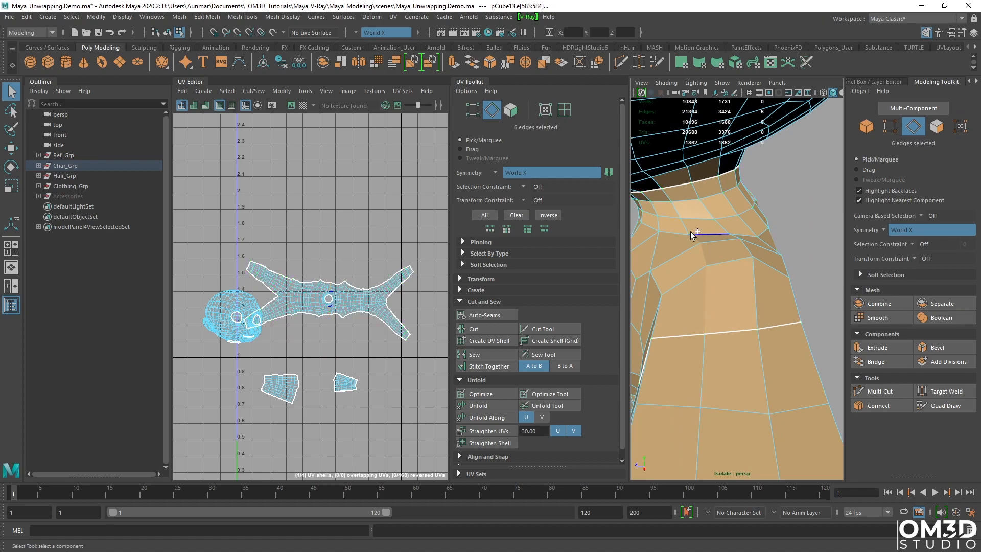
left_click(678, 210, "shift")
Cut the body's UVs along the selected shoulder edges.
left_click_drag(695, 271, 874, 280, "alt")
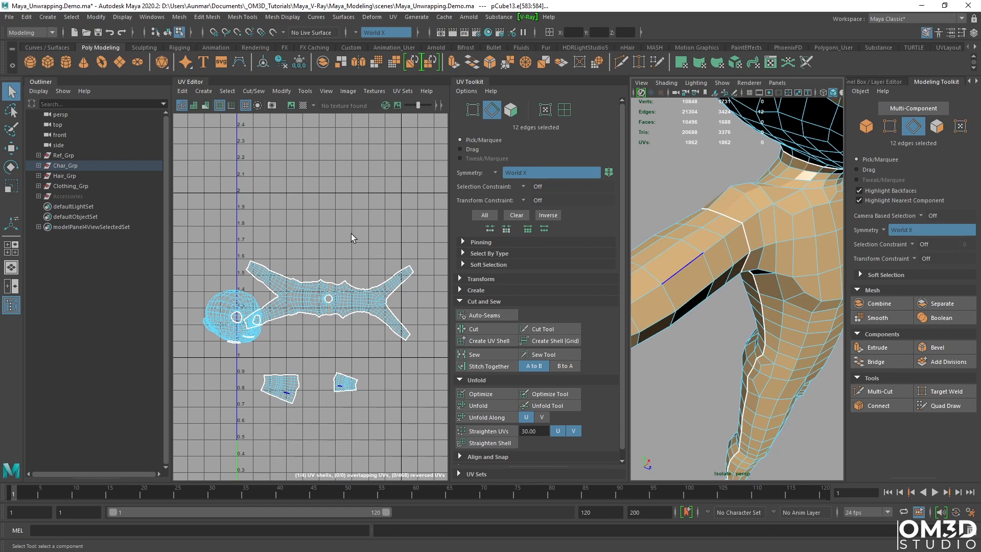
scroll(333, 297, "up", 10)
right_click(334, 162, "shift")
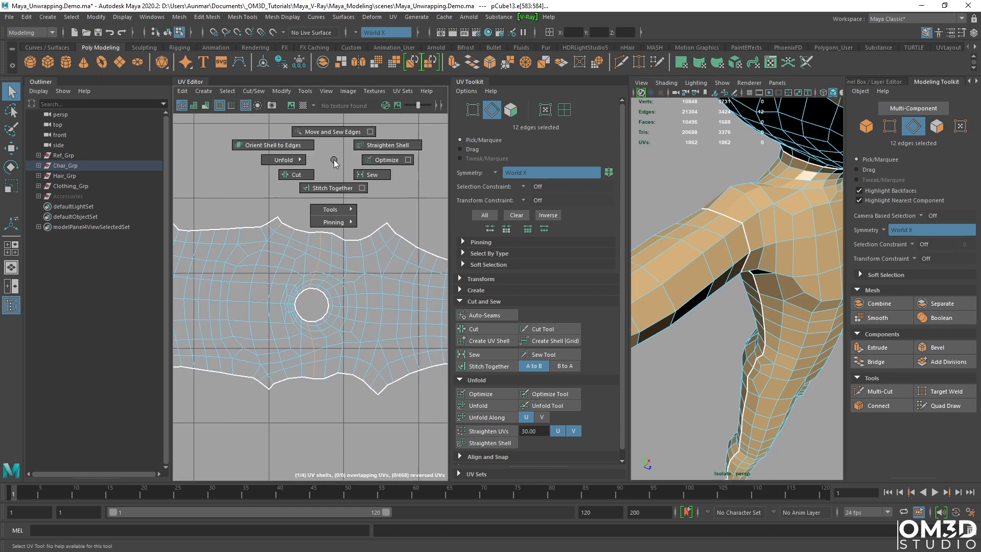
left_click(296, 175)
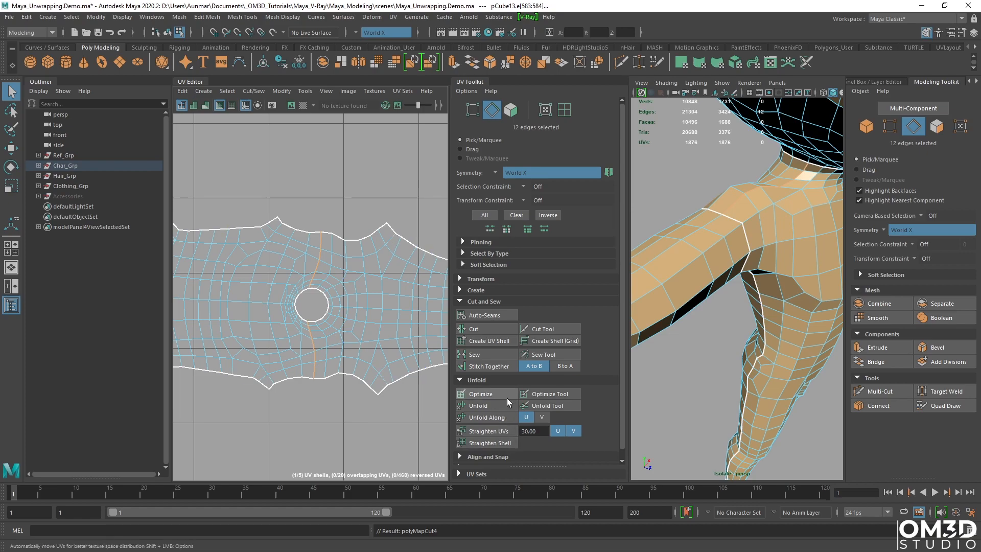
Unfold the separated body shells and select all UVs of one body half.
right_click_drag(318, 266, 369, 216)
right_click_drag(367, 252, 176, 258, "shift")
double_click(270, 248)
scroll(383, 289, "down", 2)
scroll(383, 289, "down", 2)
scroll(384, 340, "up", 4)
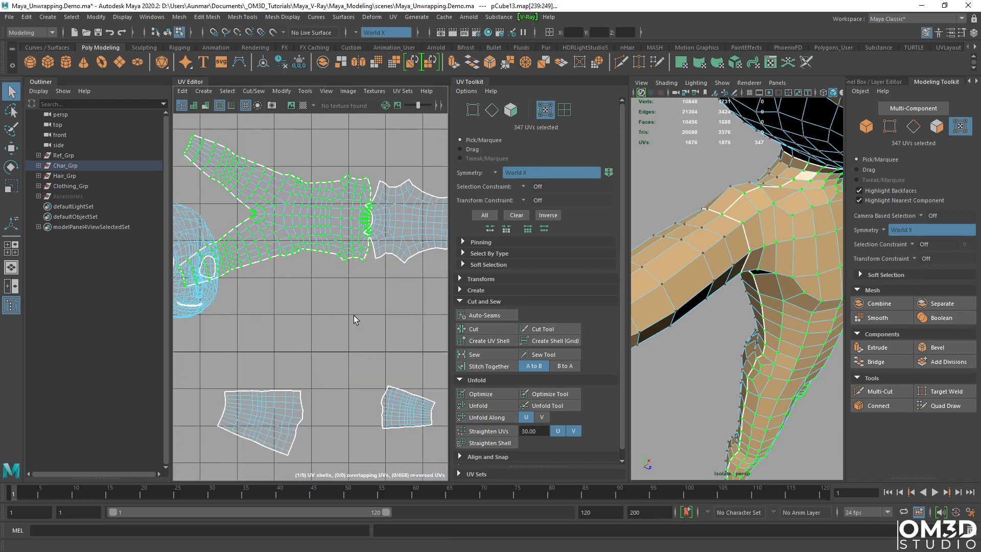
Select both arm shells and move them together closer beneath the body shells.
double_click(251, 378)
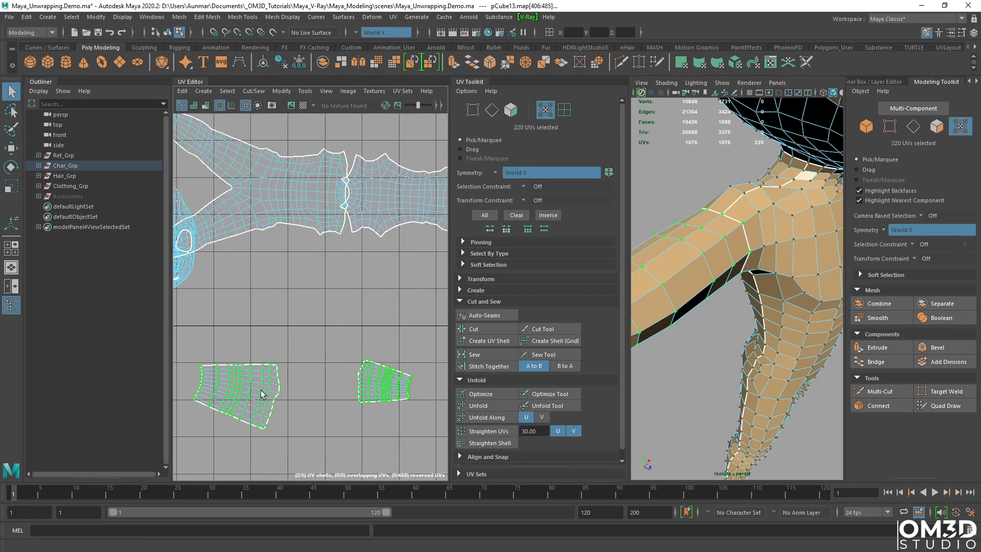
key("w")
left_click_drag(303, 398, 356, 315)
scroll(409, 308, "up", 3)
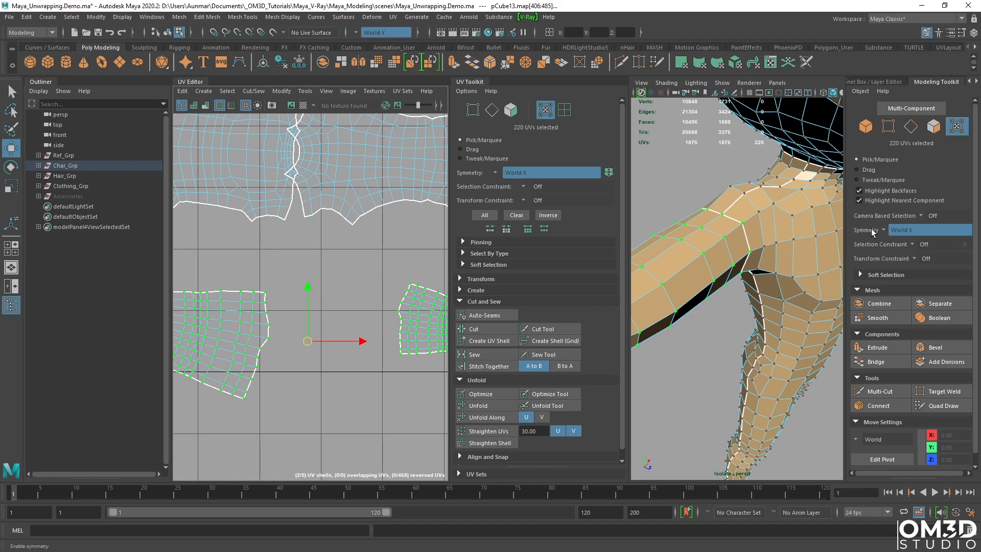
With symmetry turned off, move the smaller arm shell towards the larger one and switch to edge selection.
left_click(888, 231)
left_click(894, 236)
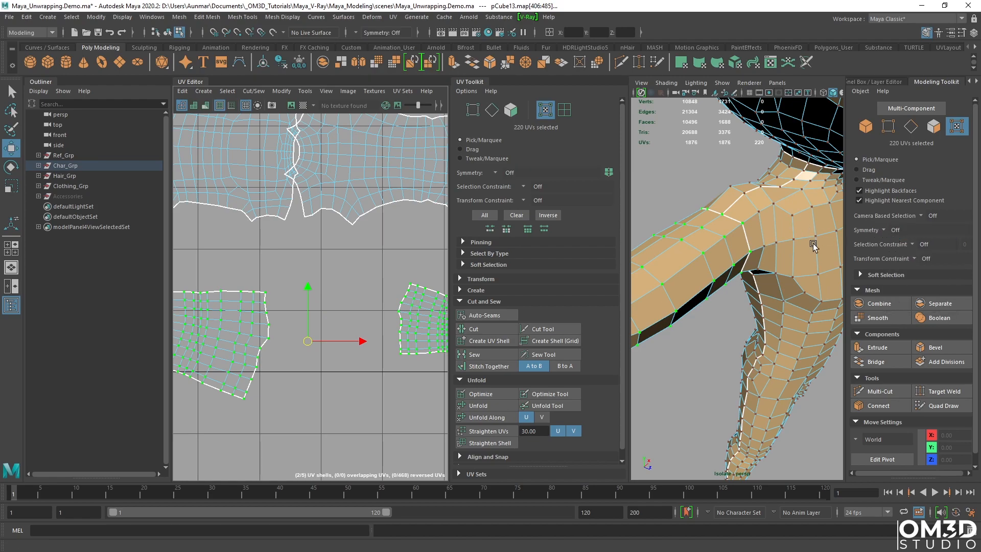
double_click(425, 314)
middle_click_drag(421, 315, 358, 316, "alt")
left_click_drag(380, 321, 333, 309)
right_click_drag(318, 295, 310, 258)
scroll(308, 255, "up", 2)
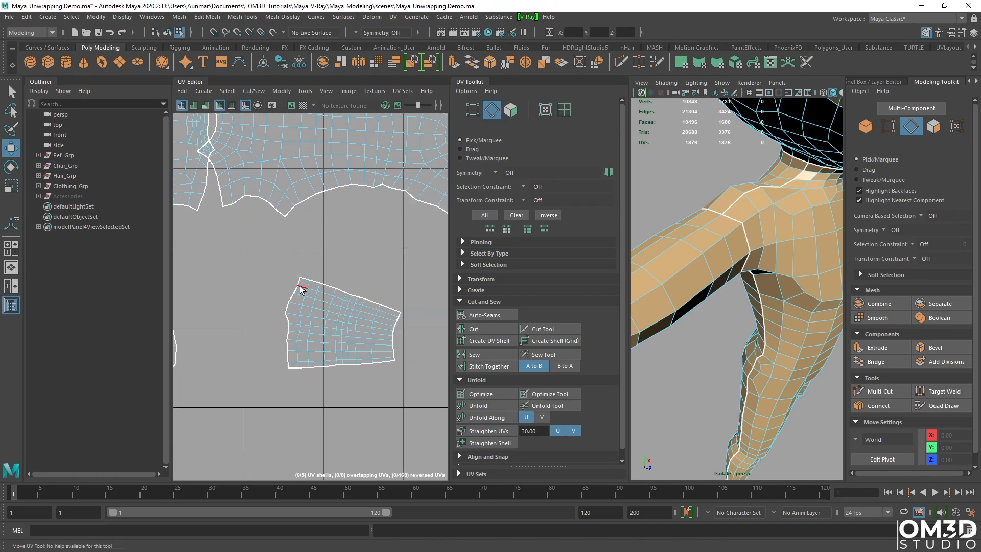
Select the six torso armhole border edges that adjoin the smaller arm shell.
left_click(282, 213)
left_click(272, 206, "shift")
left_click(263, 201, "shift")
left_click(253, 196, "shift")
left_click(240, 200, "shift")
left_click(227, 205, "shift")
middle_click_drag(348, 359, 348, 342, "alt")
scroll(348, 340, "up", 2)
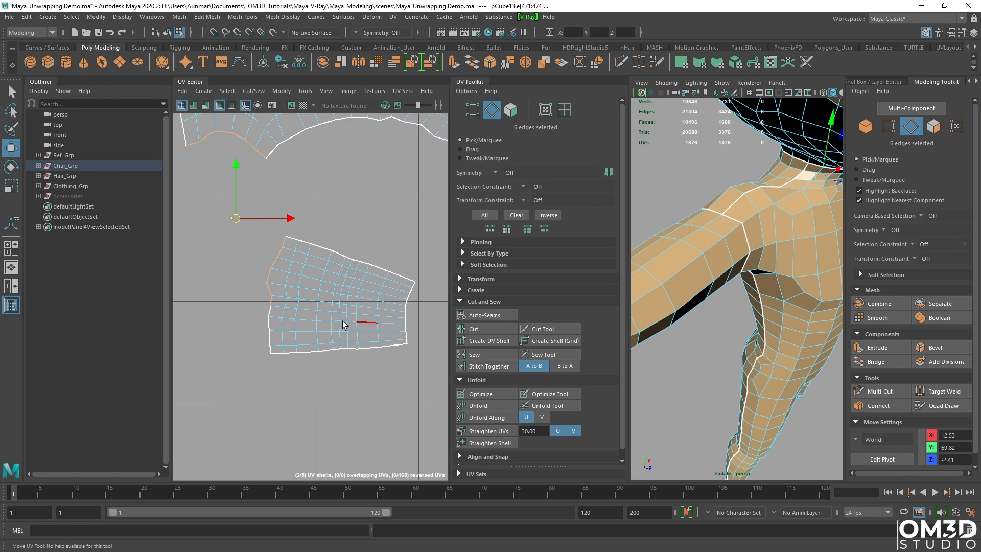
Cut the smaller arm shell along a lengthwise edge loop and move its lower piece slightly away.
double_click(278, 307)
right_click_drag(304, 302, 352, 301, "shift")
right_click(315, 299)
double_click(331, 319)
left_click_drag(337, 339, 337, 346)
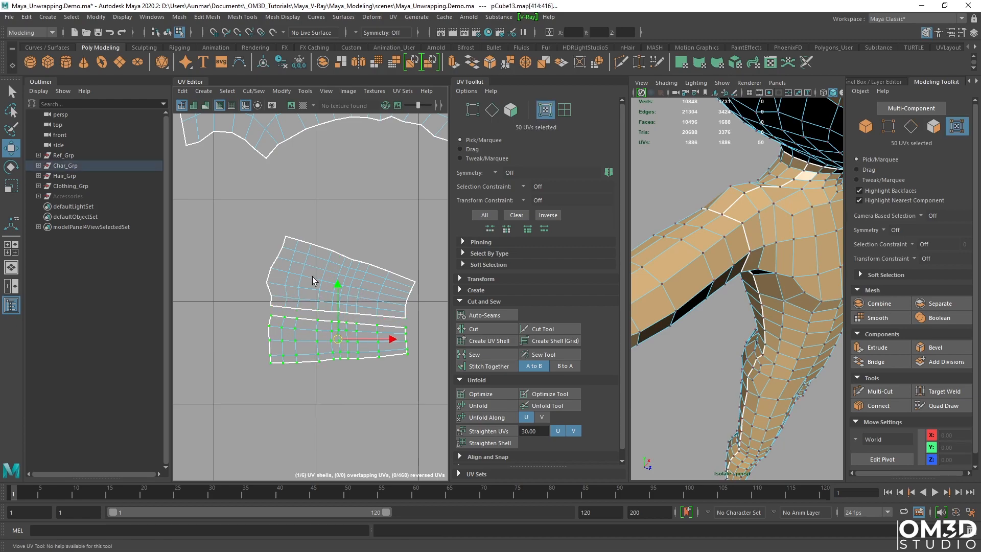
Select the six armhole edges shared by the torso and upper arm piece, try sewing them, and undo the sew.
middle_click_drag(317, 282, 335, 302, "alt")
right_click_drag(281, 179, 281, 148)
left_click(280, 173)
left_click(256, 158, "shift")
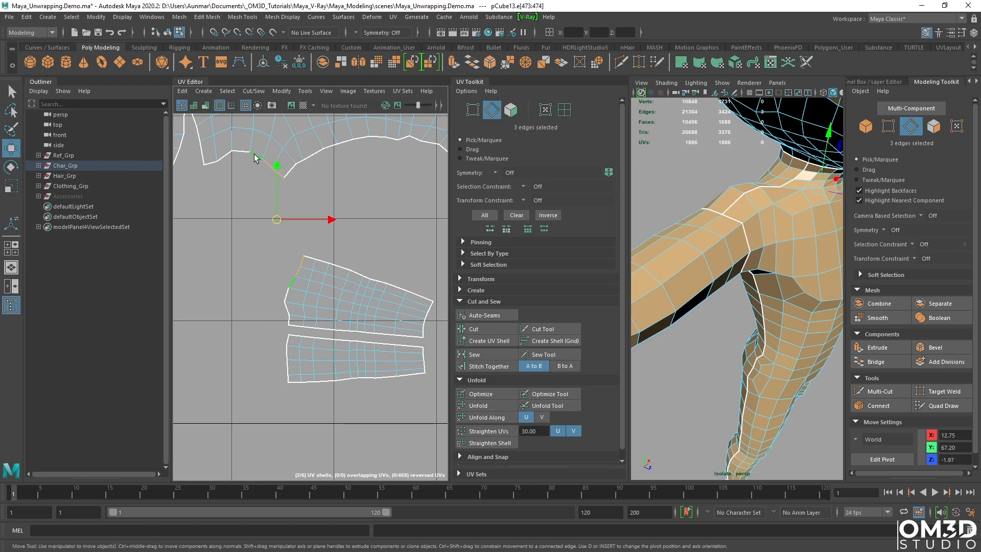
left_click(234, 153, "shift")
left_click(217, 163, "shift")
middle_click_drag(348, 237, 369, 268, "alt")
right_click_drag(370, 269, 358, 274, "alt")
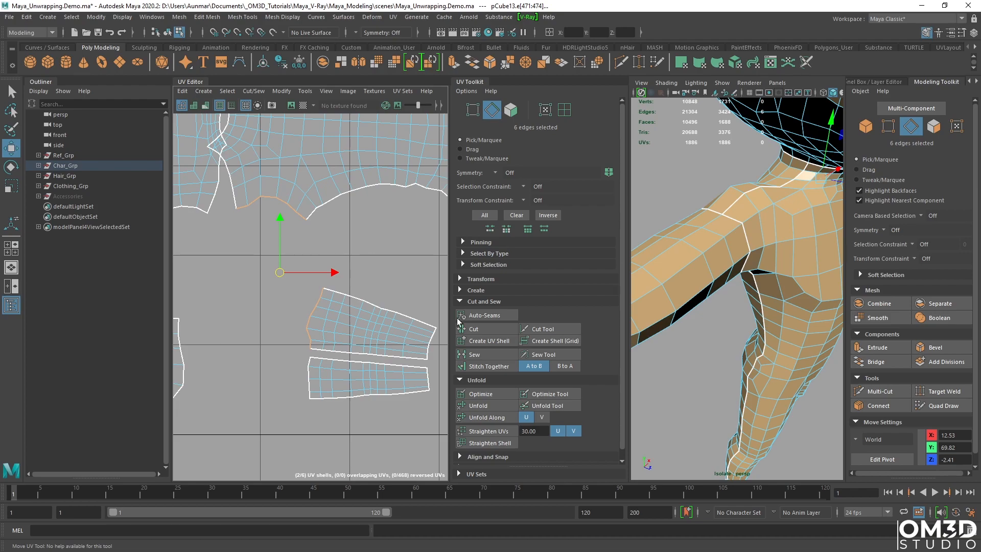
left_click(490, 353)
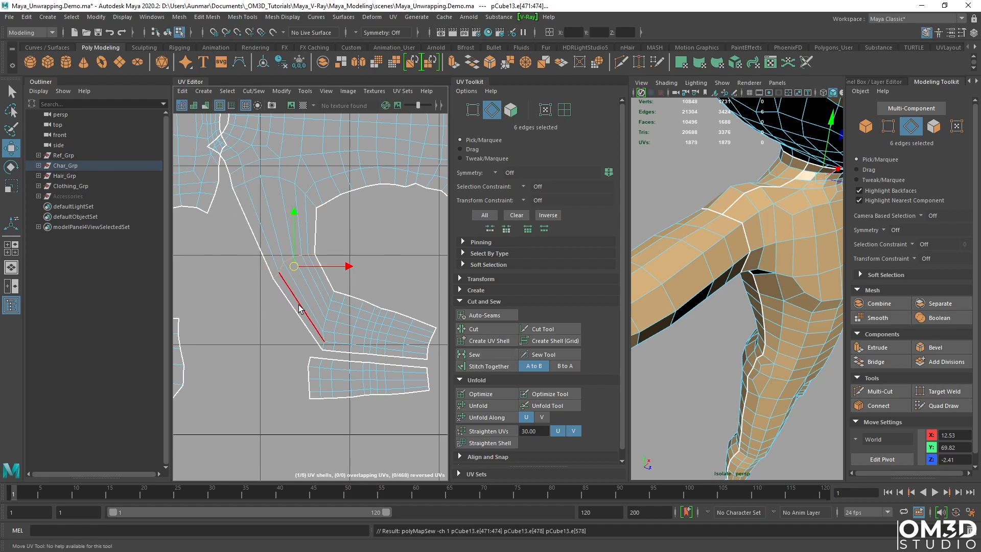
key("ctrl+z")
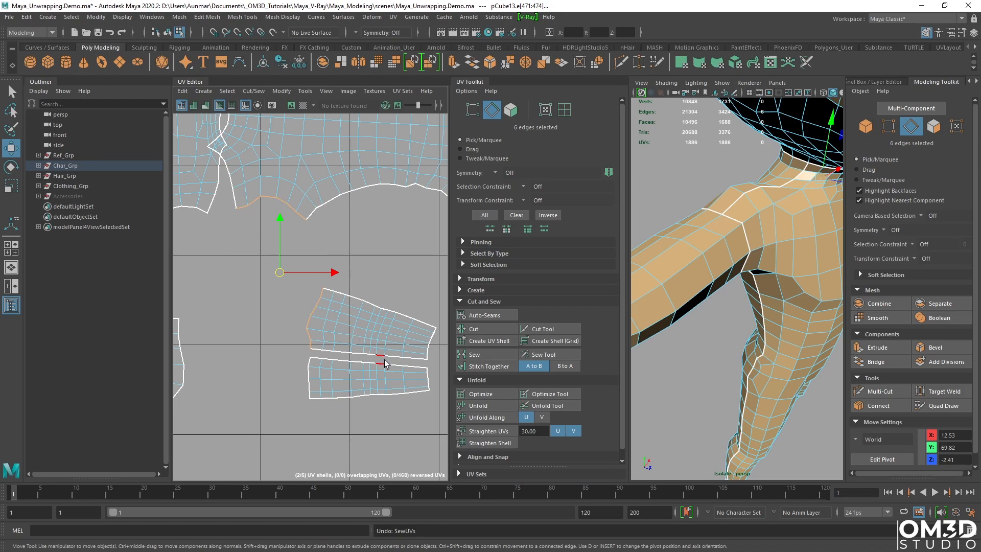
Stitch the upper arm piece onto the torso shell along the selected armhole edges and inspect the joined shell.
left_click(474, 366)
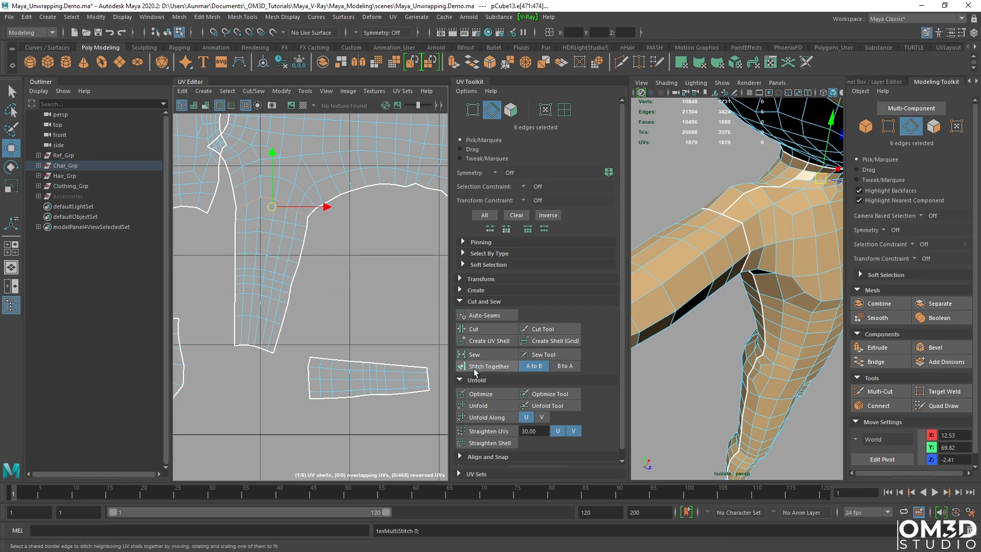
scroll(297, 237, "up", 2)
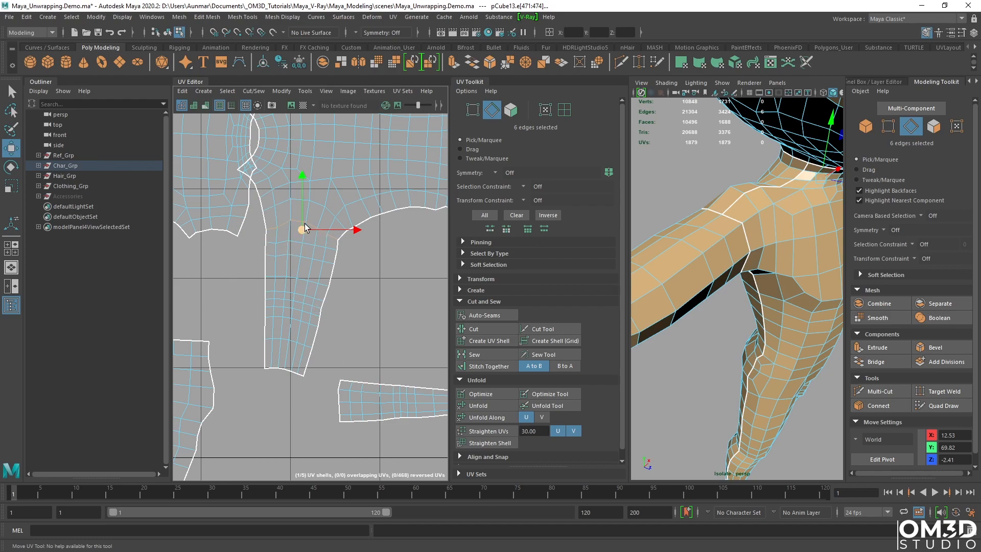
scroll(327, 249, "down", 2)
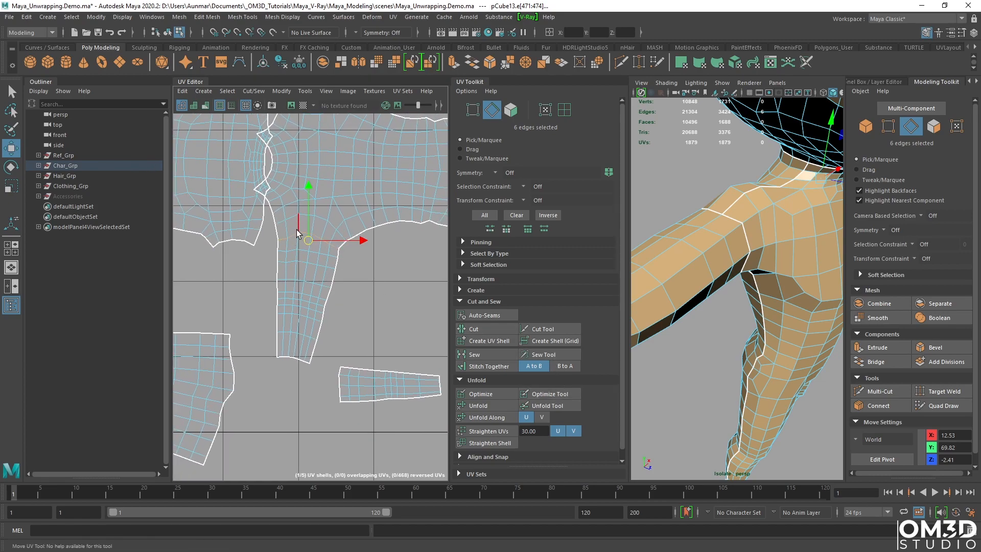
scroll(330, 276, "down", 3)
scroll(323, 299, "down", 4)
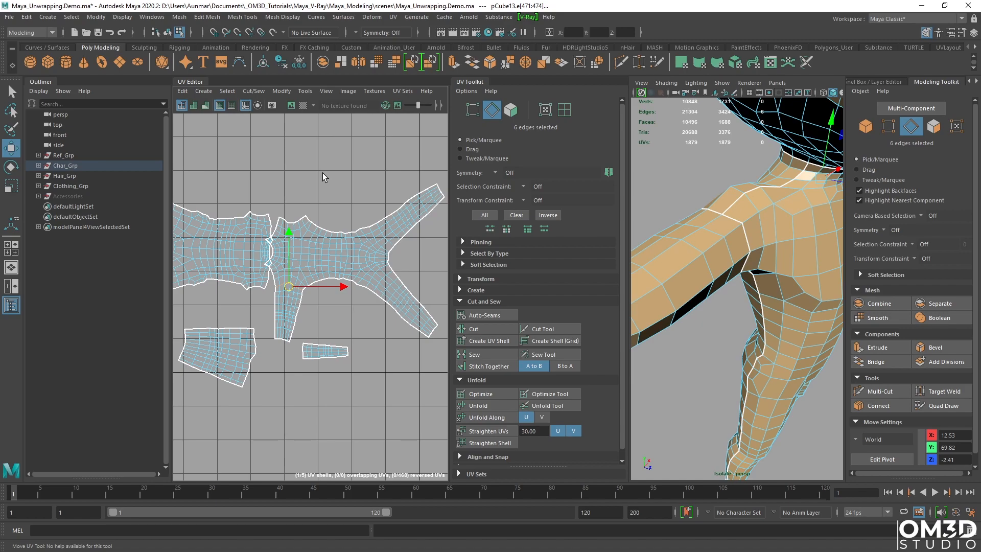
right_click_drag(367, 291, 360, 295, "alt")
middle_click_drag(359, 312, 364, 305, "alt")
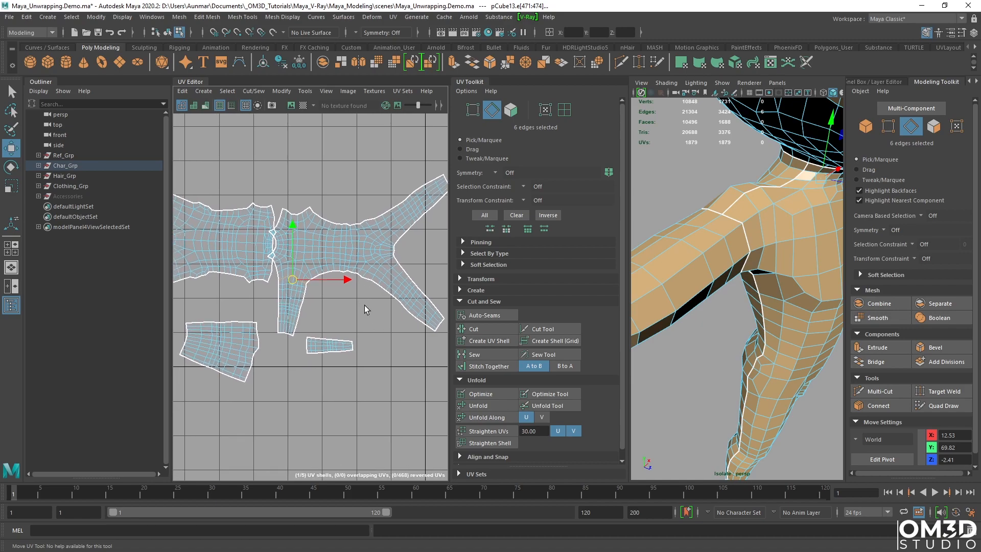
Undo the stitch, the armhole edge selections, and the cut and move of the smaller arm shell.
key("ctrl+z")
key("ctrl+z")
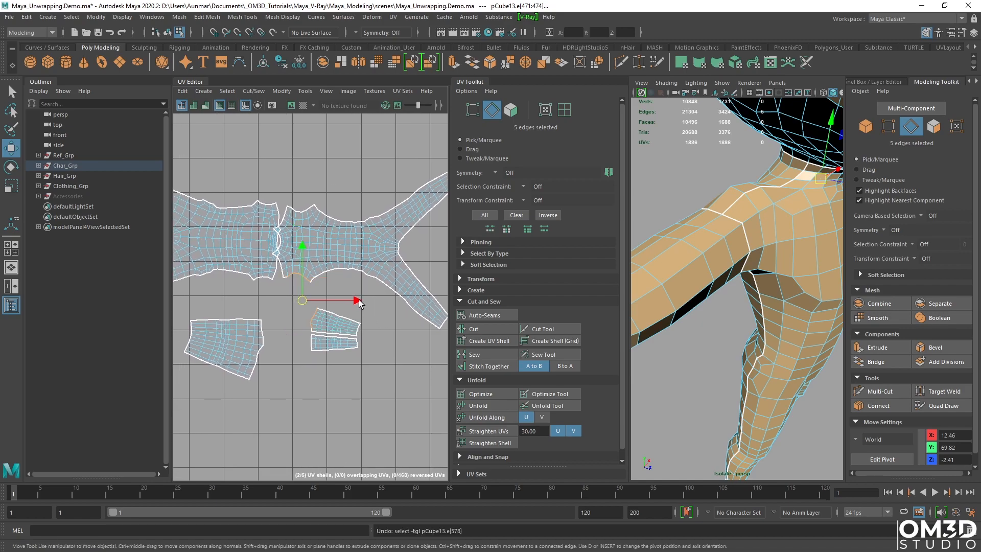
right_click_drag(363, 330, 364, 320, "alt")
key("ctrl+z")
key("ctrl+z")
key("ctrl+z")
key("ctrl+z")
key("ctrl+z")
key("ctrl+z")
key("ctrl+z")
key("ctrl+z")
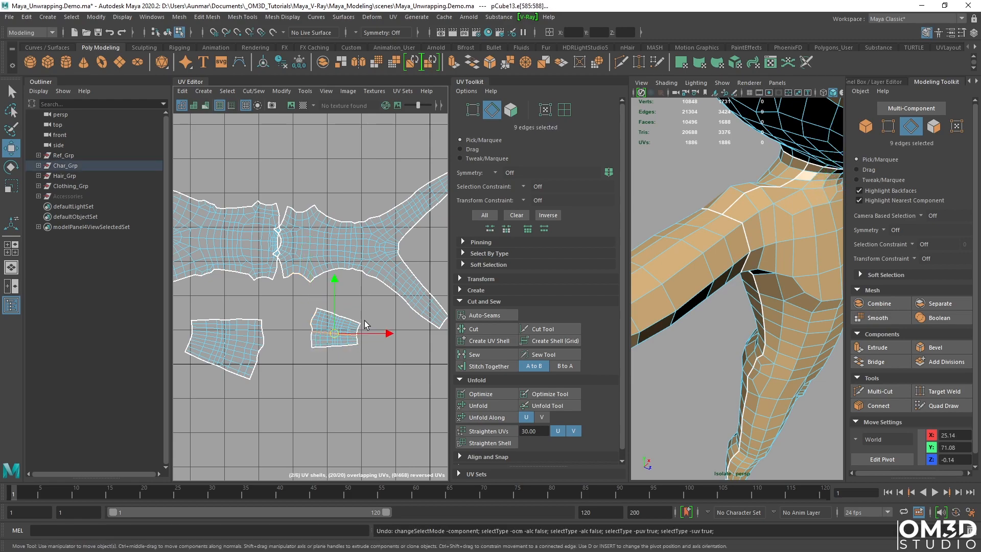
right_click_drag(370, 352, 376, 358, "alt")
key("ctrl+z")
Switch to UV selection and rotate the body shell beside the head upright, with its legs pointing down.
middle_click_drag(379, 366, 375, 350, "alt")
right_click_drag(308, 266, 355, 278)
key("q")
middle_click_drag(355, 278, 357, 295, "alt")
right_click_drag(358, 295, 277, 241, "alt")
middle_click_drag(277, 240, 300, 249, "alt")
right_click_drag(300, 250, 316, 276, "alt")
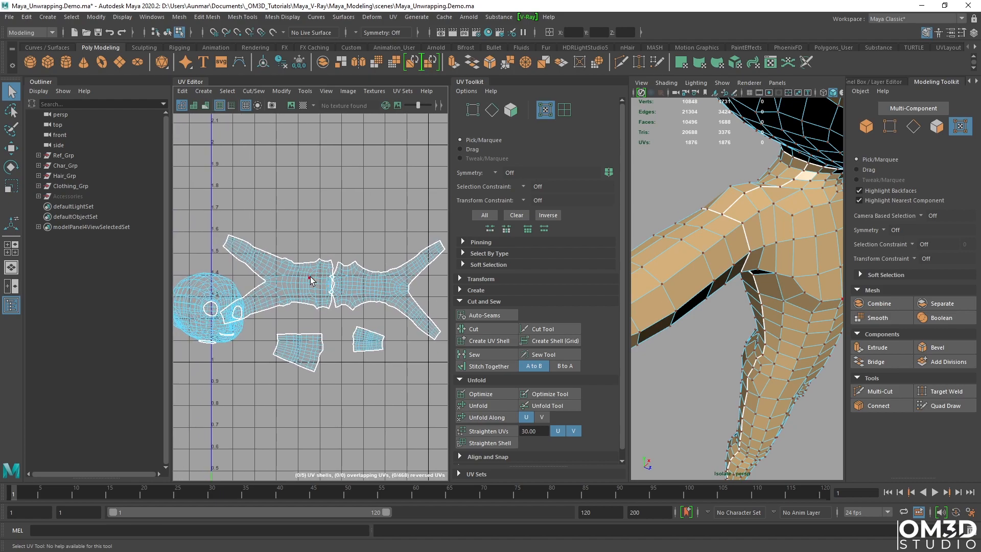
double_click(310, 281)
key("e")
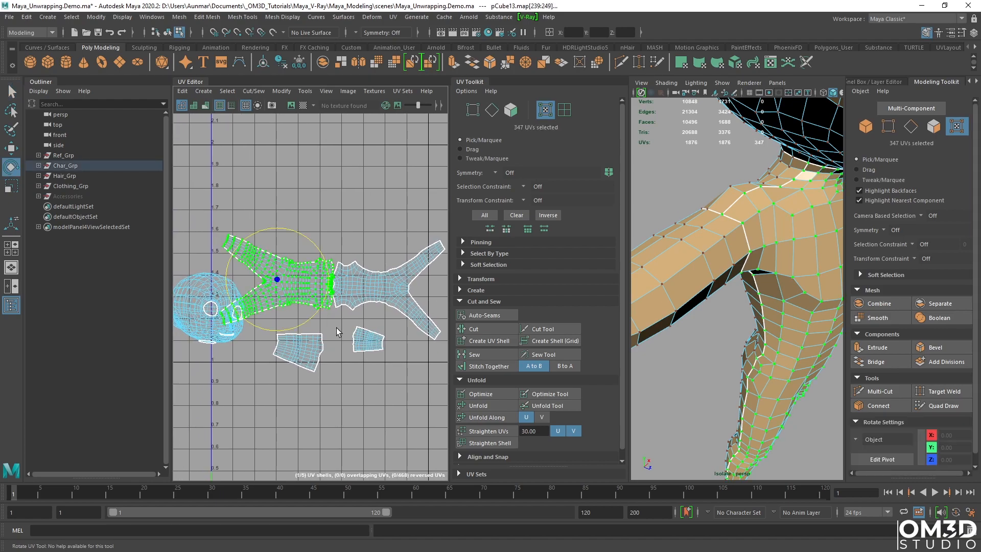
left_click_drag(307, 322, 306, 255)
Rotate the other body shell upright with its legs pointing down and move it upward.
left_click(360, 276)
double_click(361, 279)
left_click_drag(420, 332, 330, 345)
key("w")
left_click_drag(371, 293, 374, 227)
Select all the UV shells and move them down together towards the 0-1 UV space.
left_click(280, 258)
double_click(281, 258)
scroll(284, 268, "down", 5)
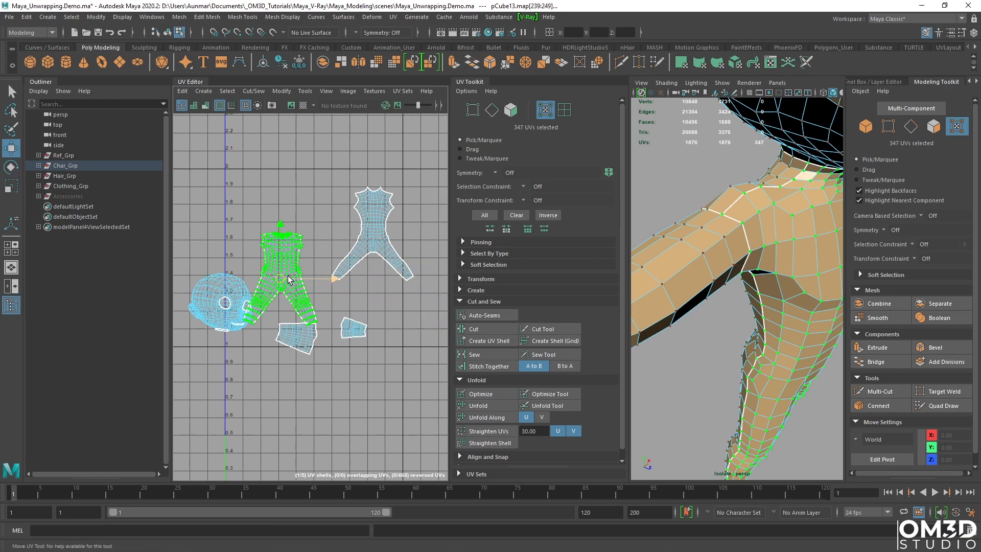
scroll(289, 304, "up", 2)
left_click_drag(373, 342, 201, 225)
left_click_drag(290, 271, 289, 354)
key("f")
middle_click_drag(334, 312, 340, 282, "alt")
scroll(312, 329, "down", 2)
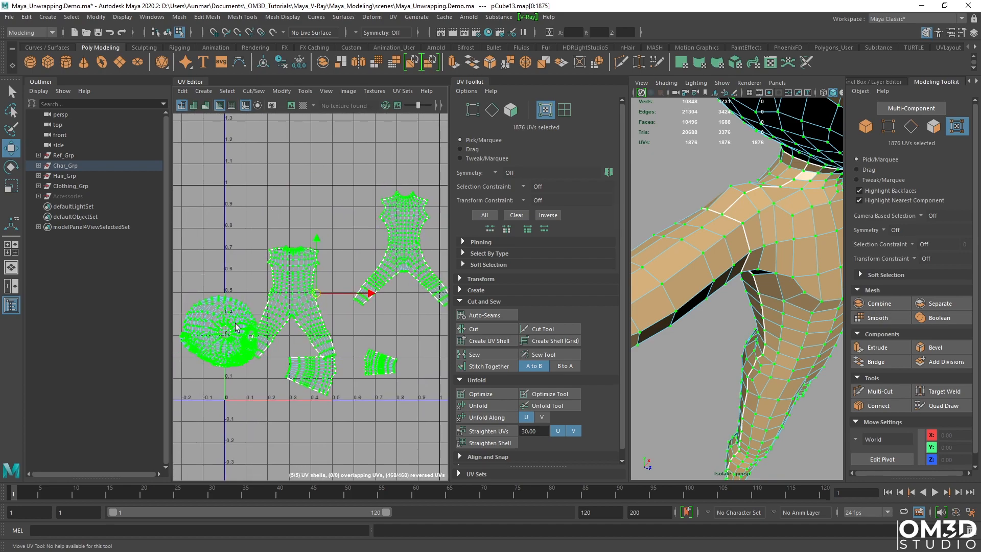
Widen the perspective viewport by narrowing the UV Editor, and bring the front of the neck and face into view.
left_click_drag(789, 212, 755, 244, "alt")
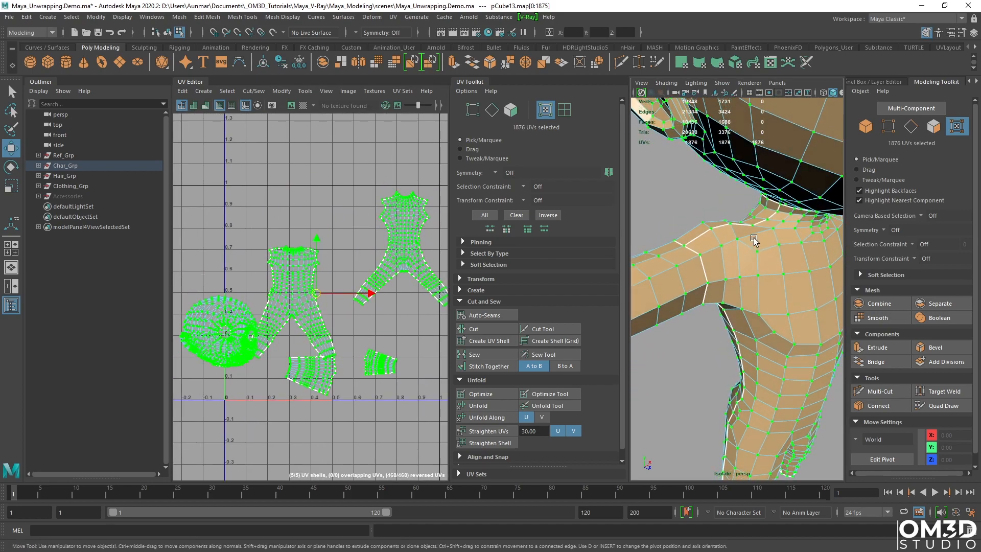
middle_click_drag(754, 231, 755, 256, "alt")
left_click_drag(755, 256, 718, 248, "alt")
left_click_drag(451, 315, 409, 315)
left_click_drag(630, 317, 564, 317)
scroll(701, 302, "up", 4)
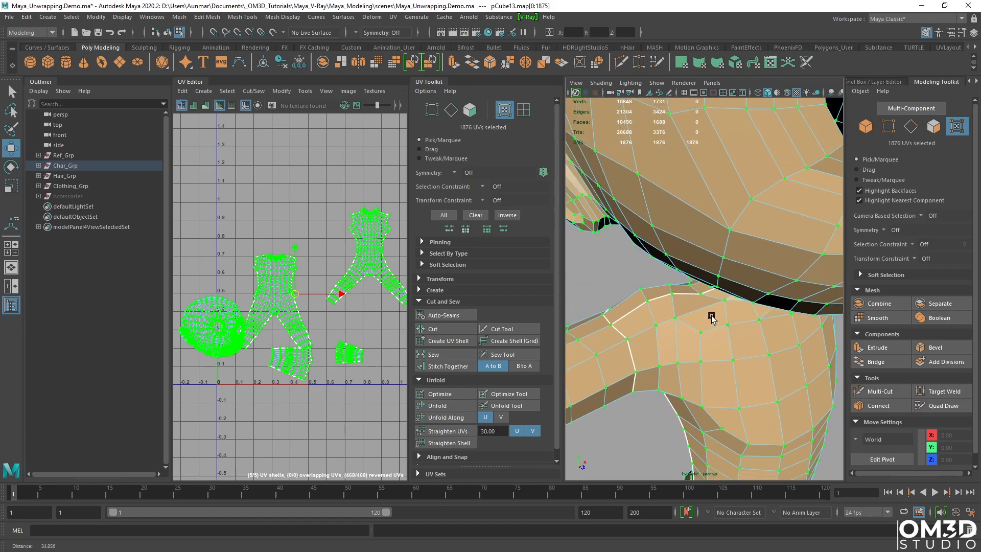
right_click_drag(713, 322, 696, 265, "alt")
middle_click_drag(696, 265, 700, 313, "alt")
left_click_drag(700, 313, 686, 291, "alt")
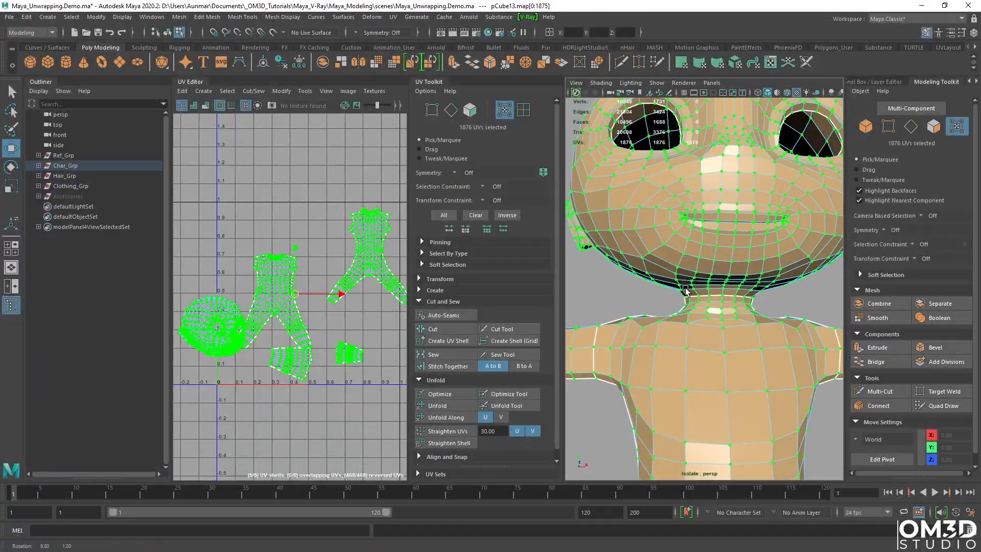
Select the head's UV shell and move it above the upright torso shell.
scroll(230, 310, "up", 2)
key("q")
double_click(237, 308)
scroll(234, 309, "down", 2)
key("w")
middle_click_drag(237, 319, 214, 337, "alt")
left_click_drag(204, 342, 247, 218)
scroll(233, 175, "up", 3)
scroll(730, 289, "down", 2)
Examine the face, mouth, neck and back of the head on the 3D model for seam placement.
left_click_drag(730, 288, 689, 209, "alt")
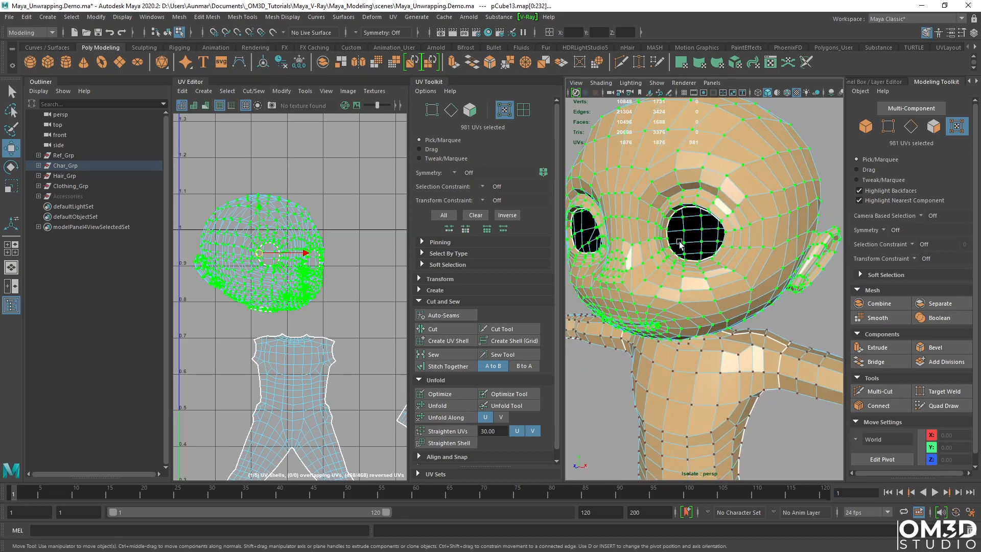
left_click_drag(681, 245, 692, 232, "alt")
scroll(669, 276, "up", 5)
left_click_drag(662, 293, 746, 267, "alt")
scroll(736, 282, "down", 5)
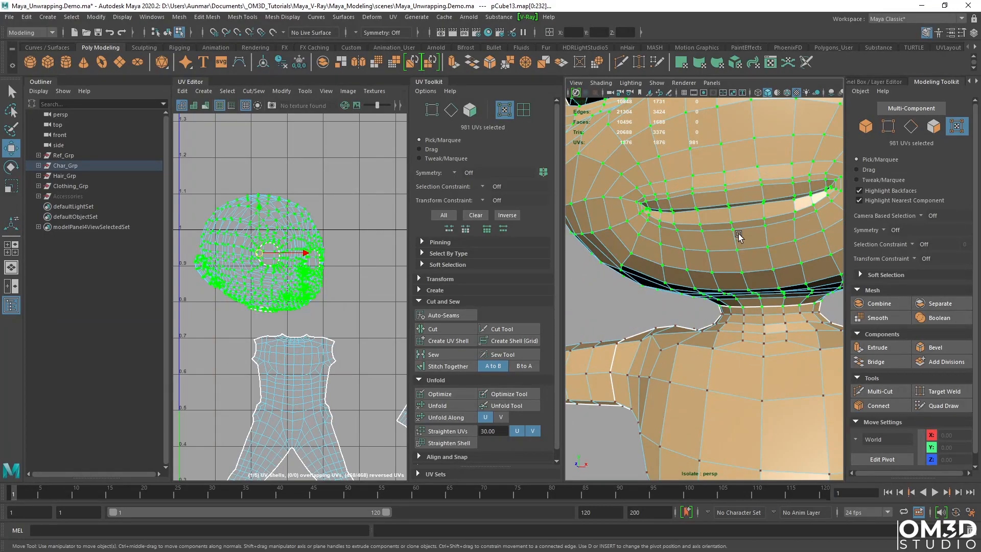
right_click_drag(738, 235, 757, 242, "alt")
left_click_drag(757, 241, 744, 230, "alt")
left_click_drag(688, 250, 685, 299, "alt")
left_click_drag(677, 246, 707, 256, "alt")
In edge selection, select the centre edge line from the neck seam up the back of the head to the forehead.
right_click_drag(687, 217, 720, 203)
left_click_drag(723, 252, 687, 250, "alt")
right_click_drag(687, 250, 687, 222)
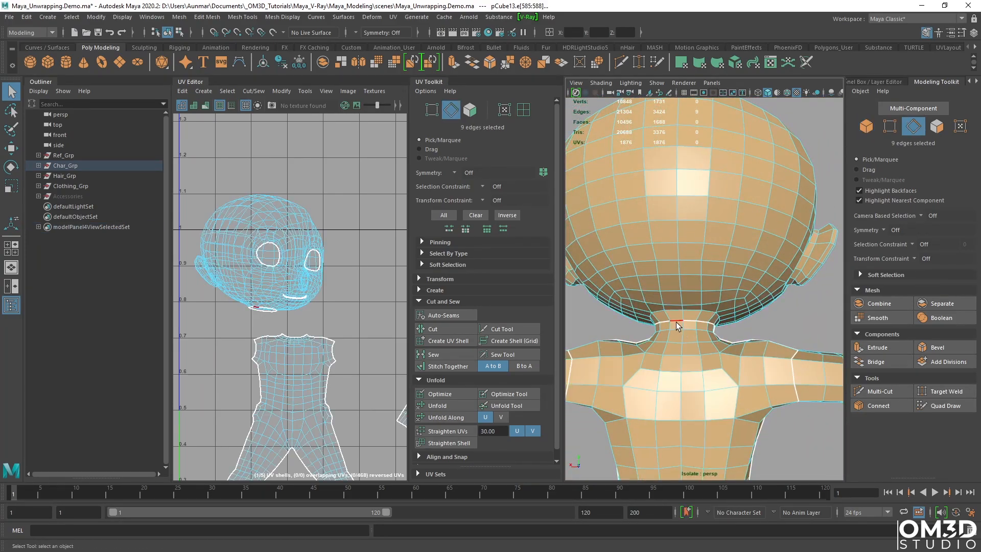
left_click(680, 300, "shift")
left_click(678, 281, "shift")
mouse_move(699, 249)
left_mouse_down("alt")
mouse_move(673, 278)
mouse_move(678, 287)
mouse_move(701, 254)
mouse_move(703, 263)
left_mouse_up("alt")
scroll(678, 287, "down", 5)
scroll(703, 263, "up", 3)
double_click(720, 226, "shift")
left_click_drag(719, 226, 727, 282, "alt")
right_click_drag(727, 282, 760, 264, "alt")
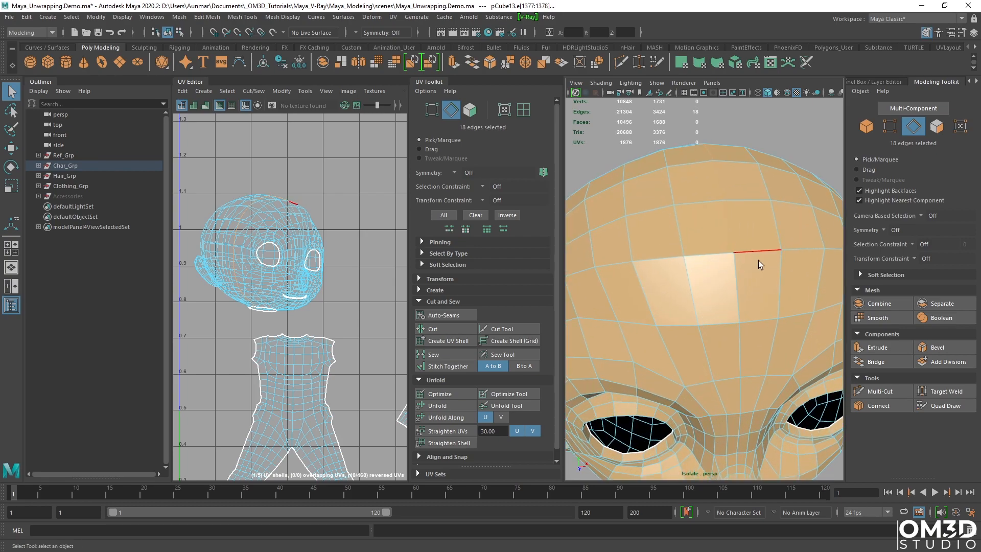
Set symmetry to World X, add the horizontal edges at the top of the forehead, and cut the UVs along the selection.
left_click(887, 230)
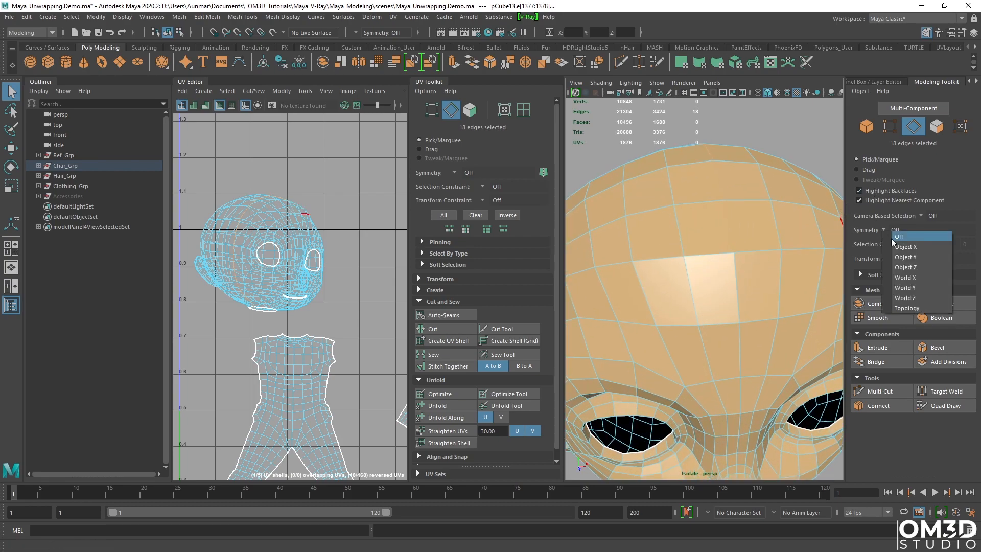
left_click(905, 278)
left_click_drag(733, 263, 720, 248, "alt")
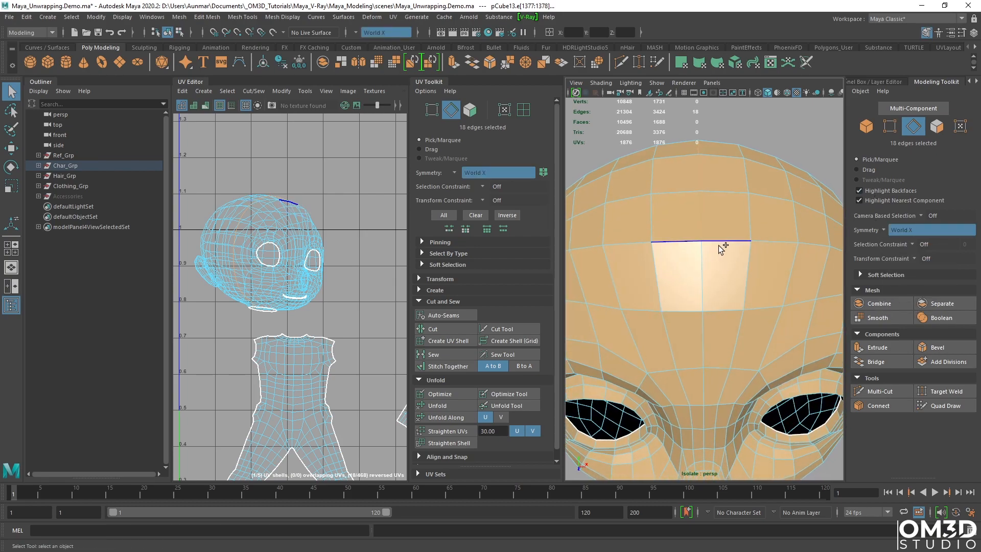
left_click(718, 244, "shift")
right_click(347, 214, "shift")
right_click_drag(347, 214, 322, 238, "shift")
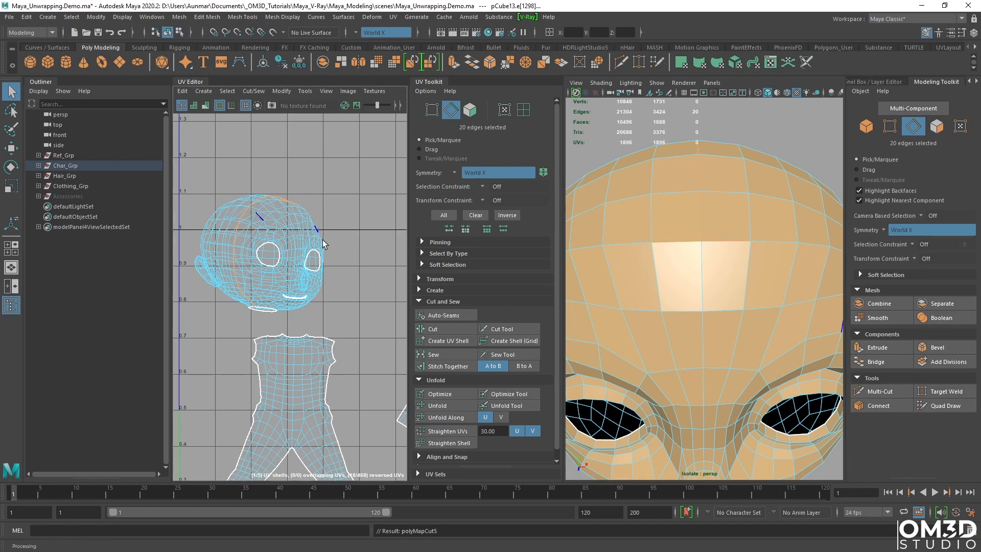
Select the centre edges beneath the chin, starting at the front of the neck.
left_click_drag(681, 281, 729, 238, "alt")
right_click_drag(729, 237, 689, 277, "alt")
left_click_drag(689, 276, 712, 307, "alt")
left_click(696, 327)
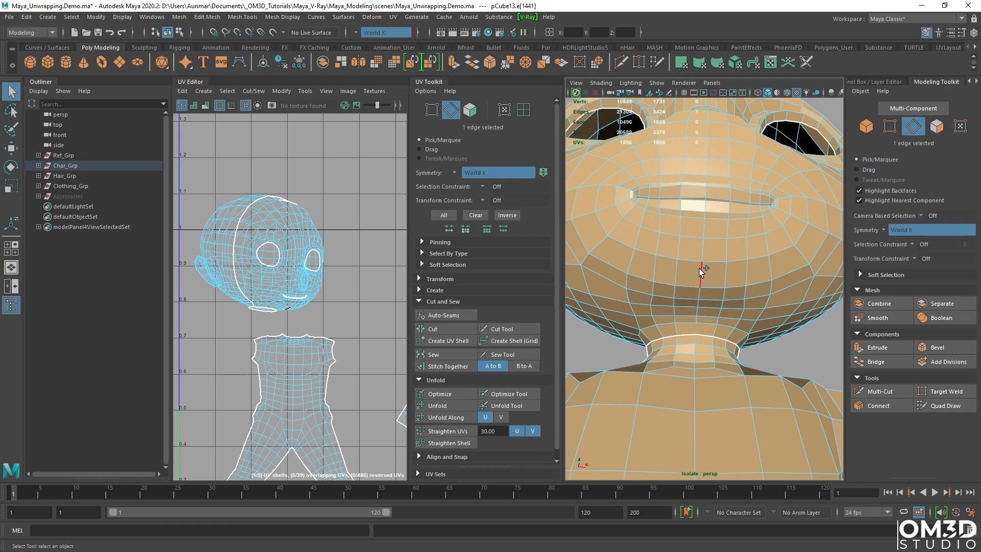
left_click_drag(719, 293, 680, 303, "alt")
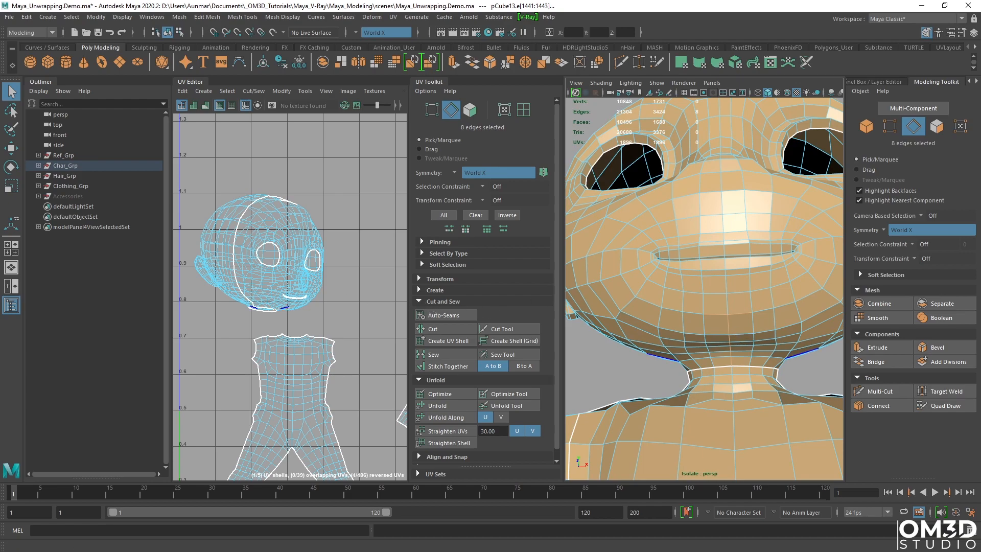
middle_click_drag(255, 284, 273, 285, "alt")
left_click_drag(752, 304, 736, 270, "alt")
scroll(694, 273, "up", 3)
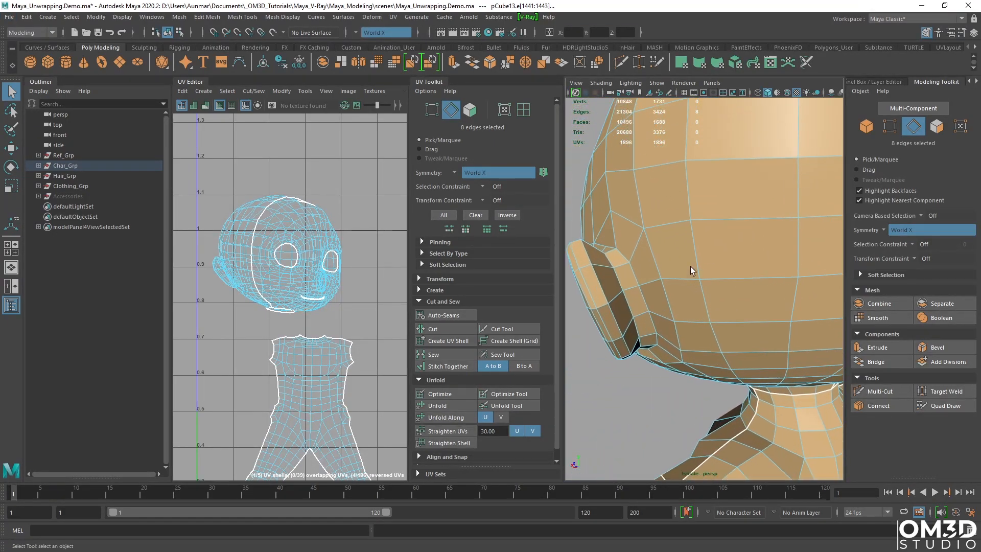
Select the edge loops around the bases of both ears and cut the UVs along them.
double_click(633, 267, "shift")
left_click_drag(627, 290, 811, 324, "alt")
left_click_drag(746, 318, 820, 329, "alt")
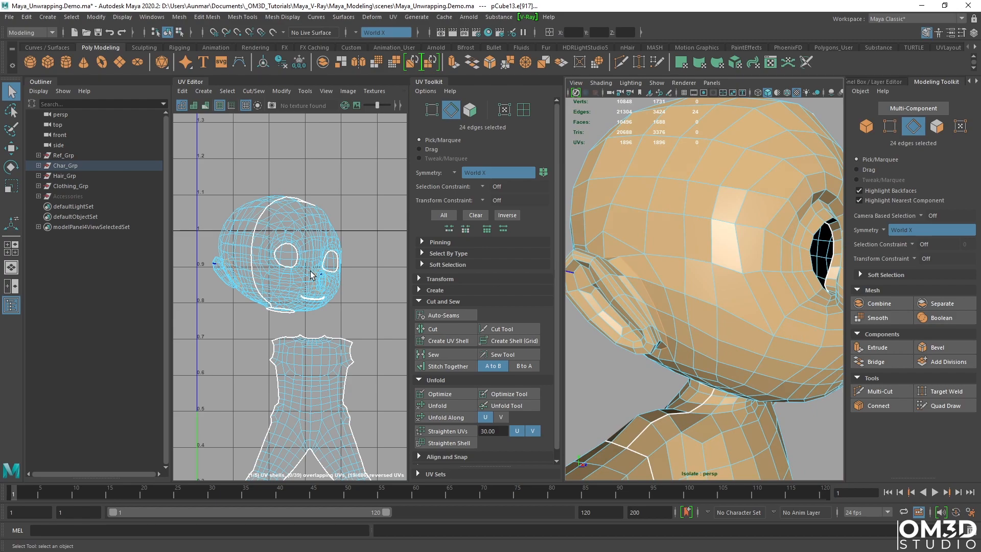
right_click_drag(354, 214, 325, 227, "shift")
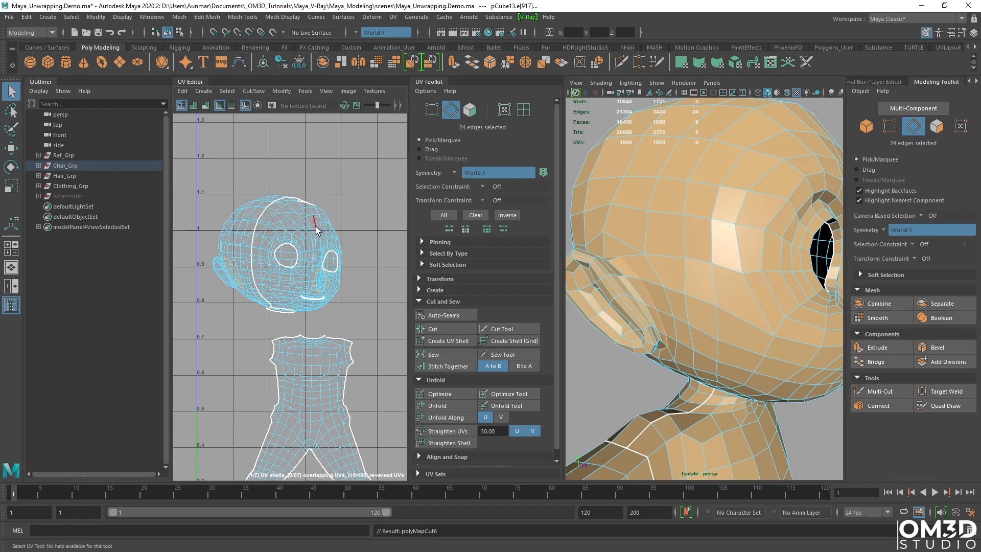
Switch to UV selection and select all UVs of the head and both ear shells.
double_click(315, 231)
right_click_drag(305, 233, 220, 214)
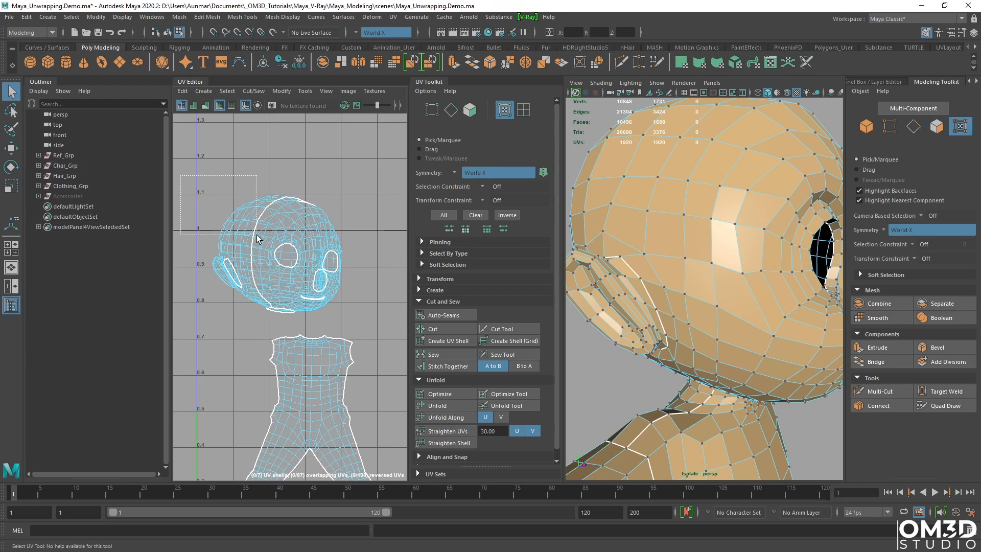
left_click_drag(341, 308, 351, 317)
double_click(298, 232)
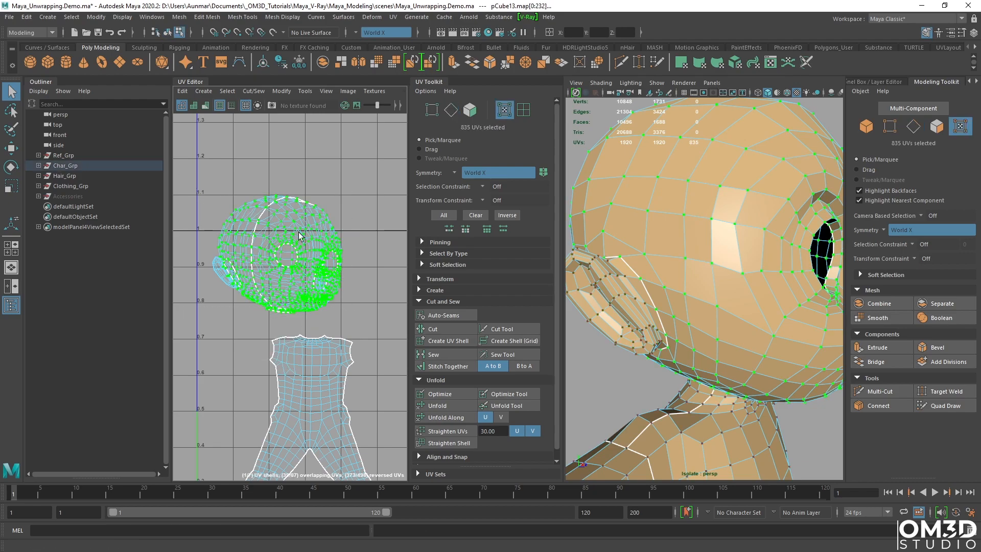
left_click_drag(188, 175, 375, 321)
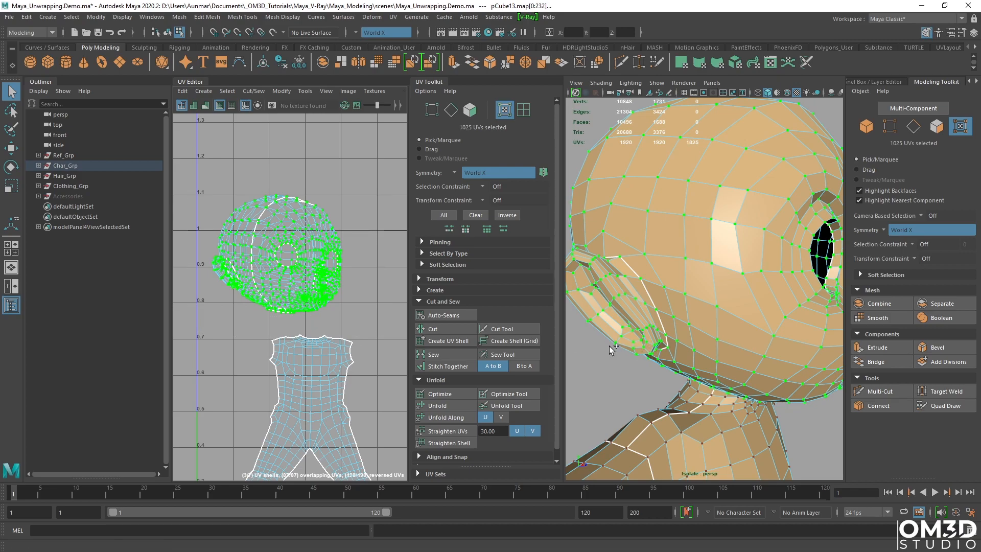
Unfold the selected head and ear UVs and move the resulting shells up, clear of the body shells.
left_click(453, 405)
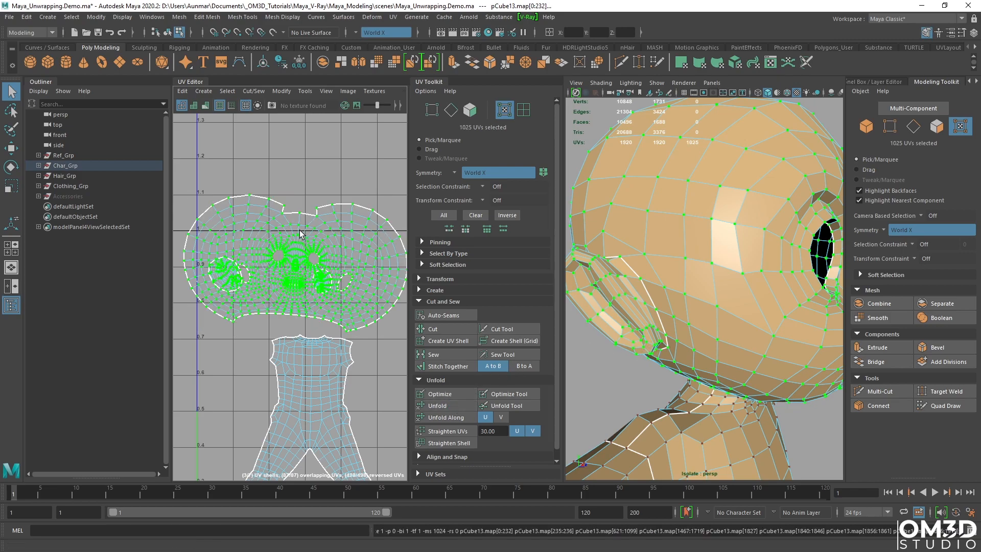
scroll(287, 270, "down", 4)
key("w")
left_click_drag(296, 257, 301, 224)
Rotate the head shell until it sits level, and move both ear shells into the space below it.
double_click(298, 245)
key("e")
left_click_drag(343, 247, 342, 244)
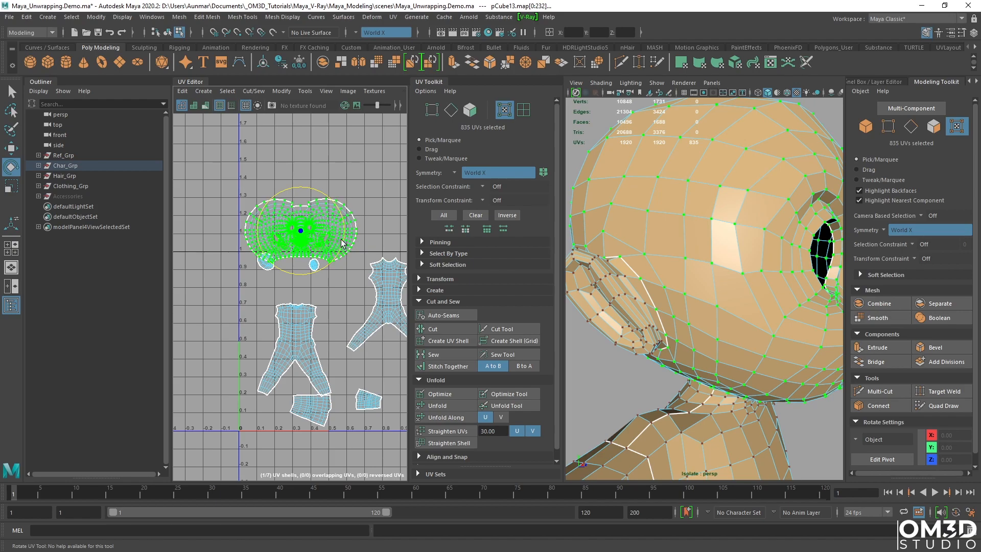
scroll(288, 253, "up", 3)
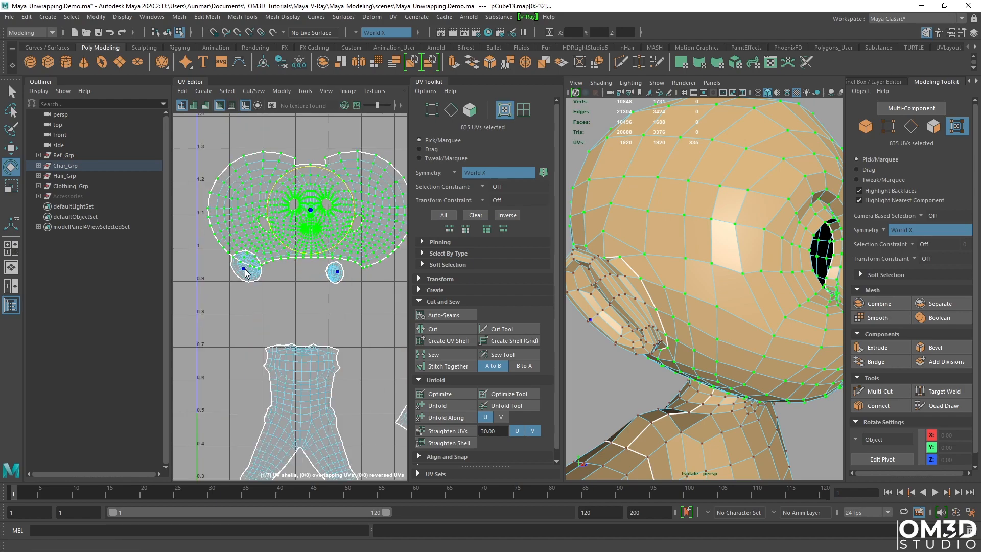
double_click(247, 267)
key("w")
left_click_drag(289, 271, 274, 298)
left_click(319, 302)
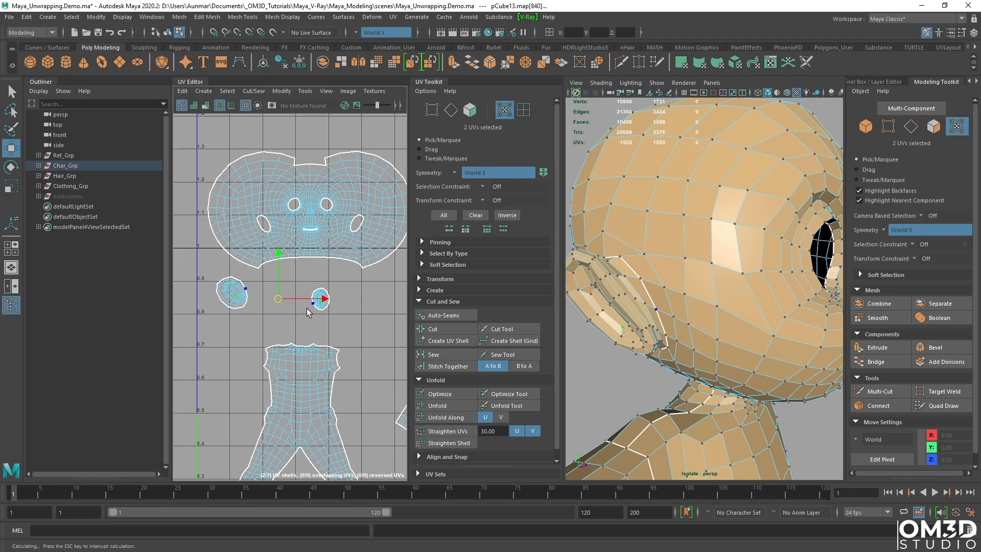
double_click(320, 301)
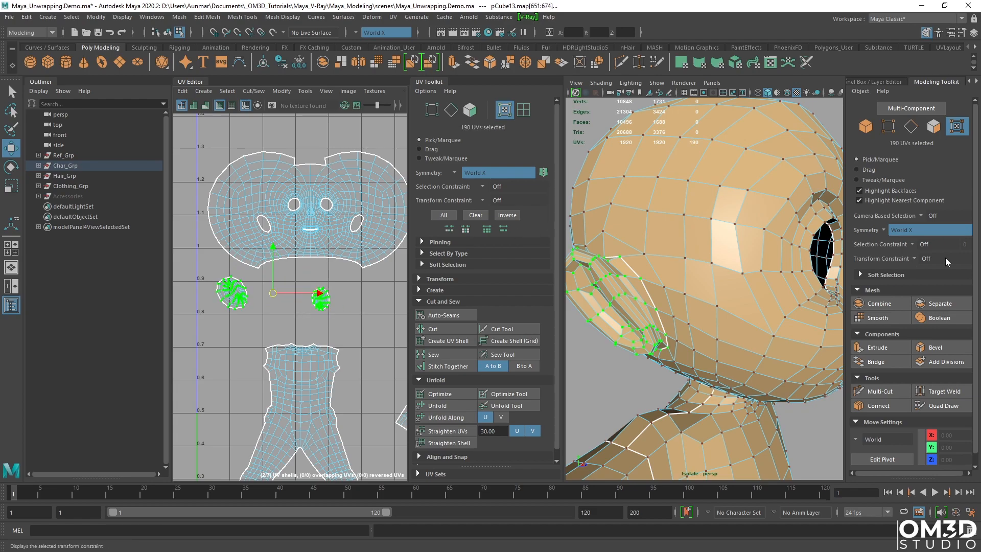
Turn symmetry off and switch from UV selection back to object mode.
left_click(891, 232)
scroll(286, 266, "down", 5)
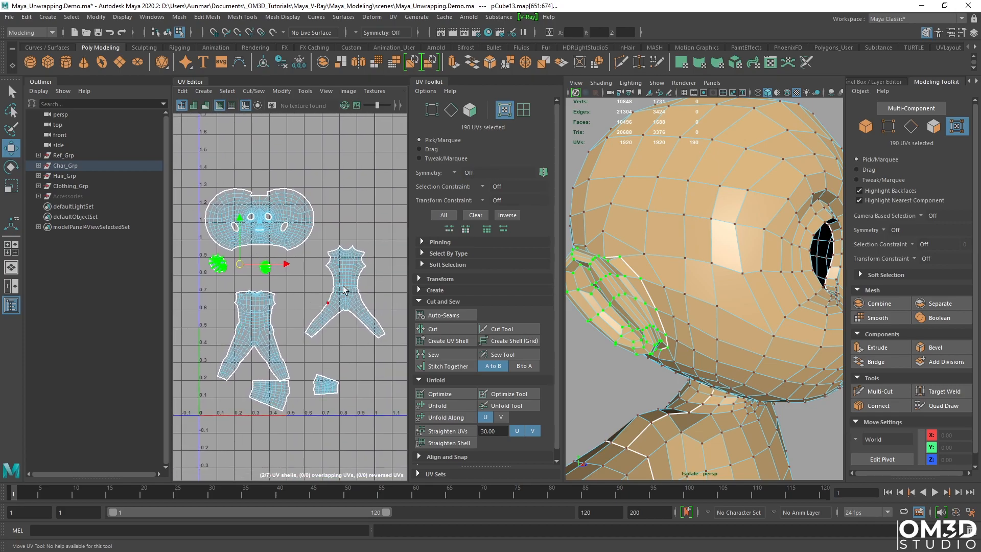
right_click_drag(682, 201, 774, 190)
key("q")
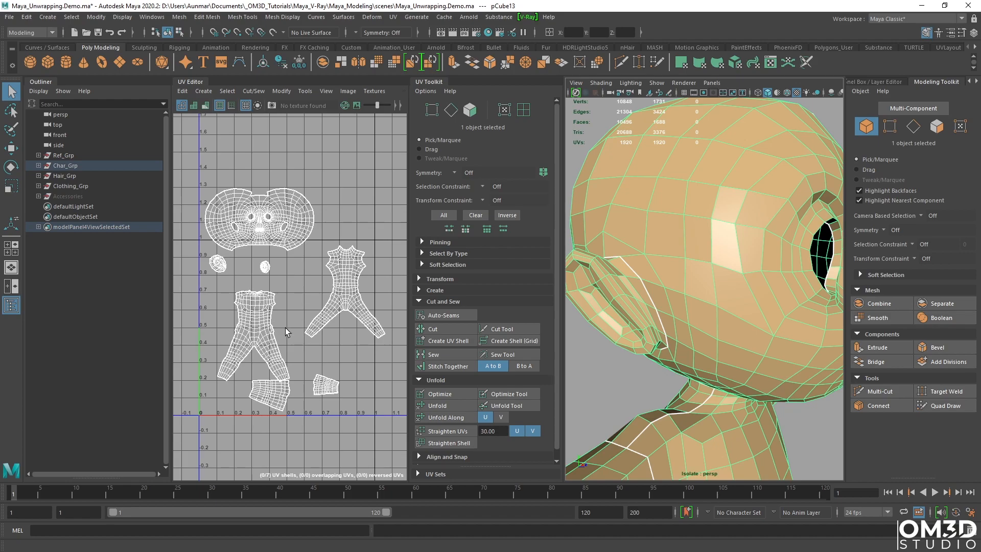
Try an automatic layout of all the character's UV shells, and undo it.
scroll(438, 382, "down", 1)
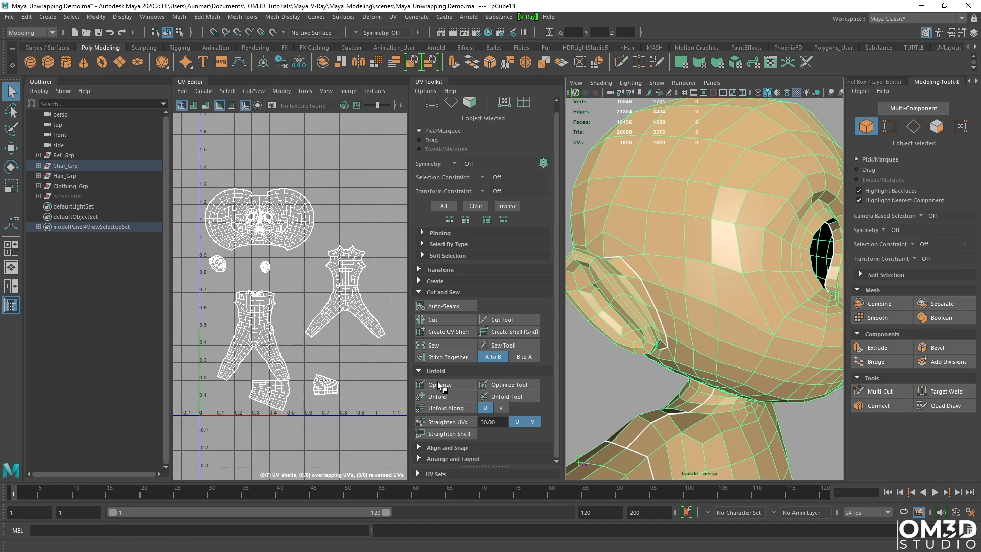
left_click(443, 458)
scroll(440, 448, "down", 5)
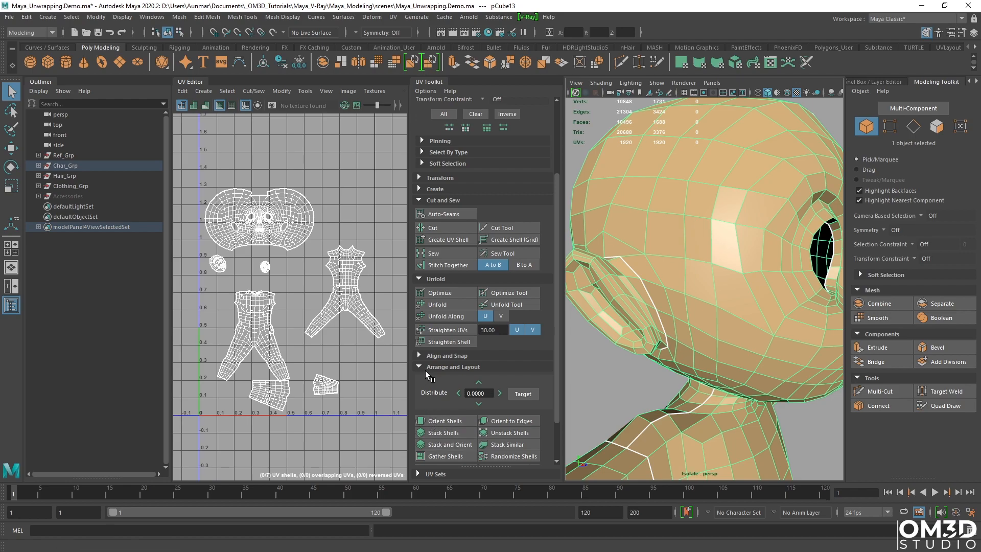
scroll(424, 373, "down", 3)
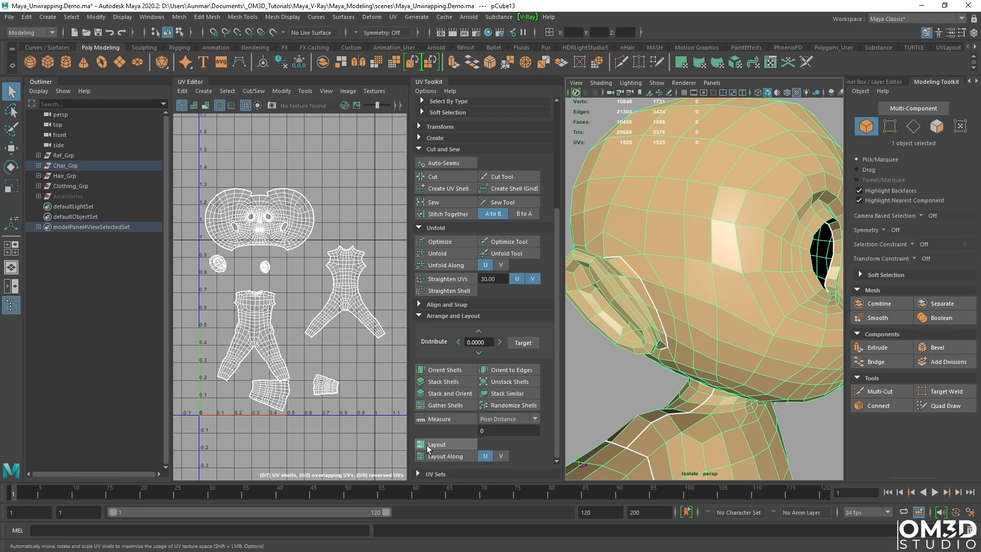
left_click(429, 445)
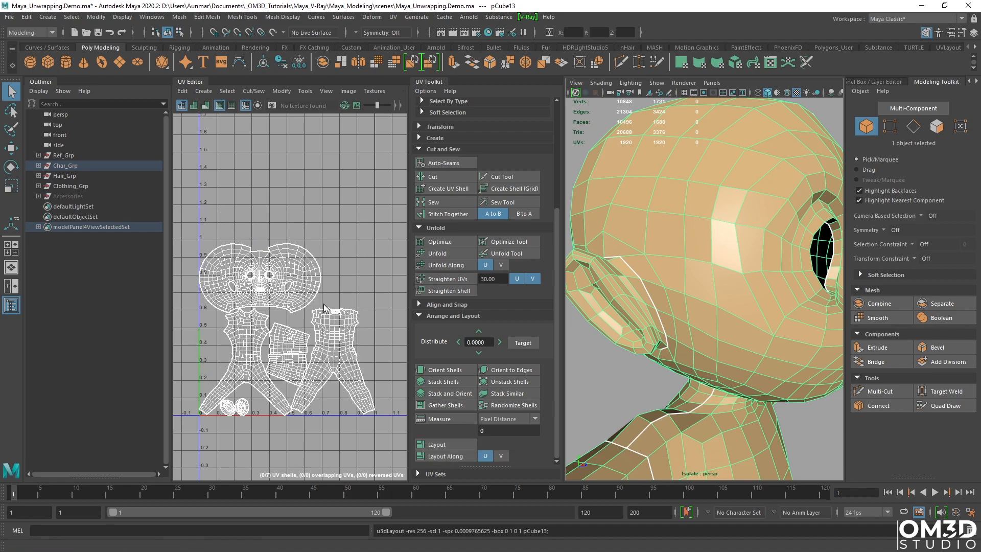
key("ctrl+z")
Widen the UV Editor and display the checker map on the character.
left_click_drag(669, 328, 658, 319, "alt")
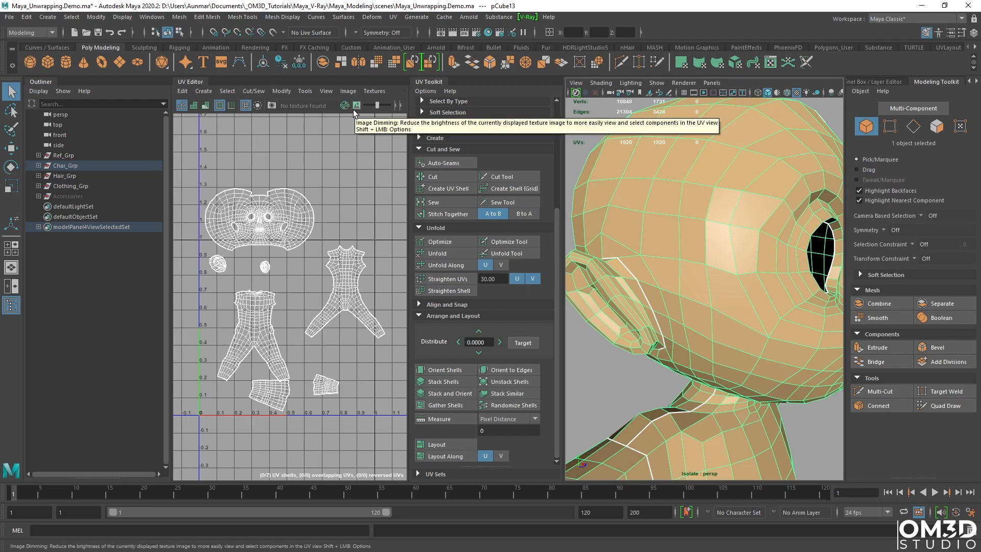
left_click_drag(564, 158, 580, 158)
left_click_drag(409, 159, 430, 159)
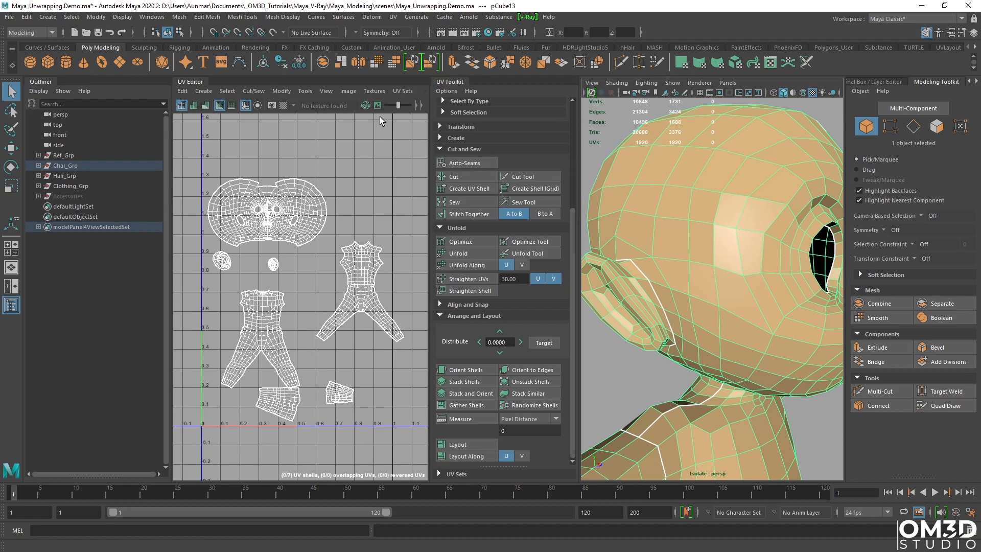
left_click(283, 105)
Examine the checker pattern on the head, ears, arms and torso and compare it with the UV shells.
right_click_drag(762, 306, 731, 307, "alt")
mouse_move(730, 307)
left_mouse_down("alt")
mouse_move(675, 301)
mouse_move(740, 299)
left_mouse_up("alt")
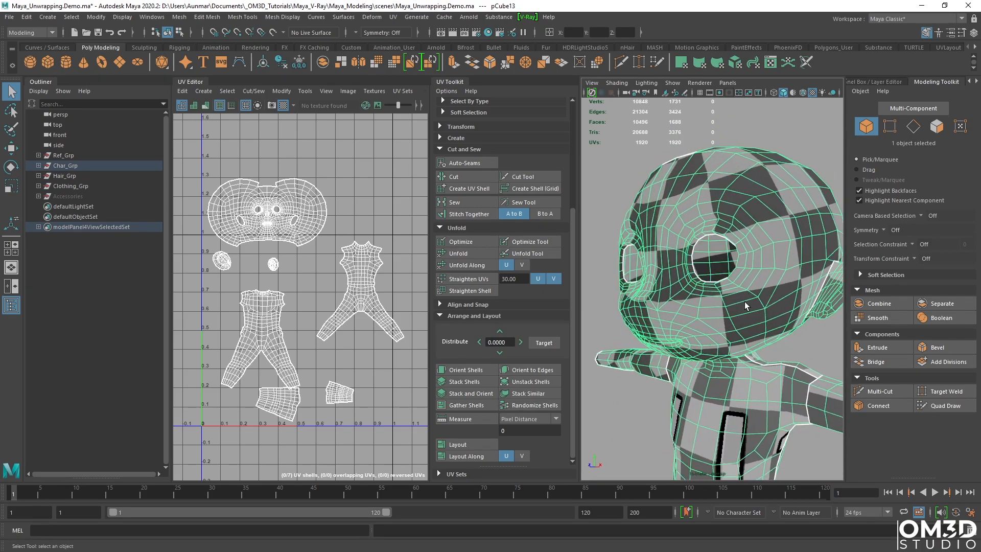
right_click_drag(740, 299, 749, 290, "alt")
left_click_drag(749, 289, 735, 289, "alt")
right_click_drag(735, 289, 708, 306, "alt")
left_click_drag(708, 306, 751, 330, "alt")
scroll(362, 409, "up", 3)
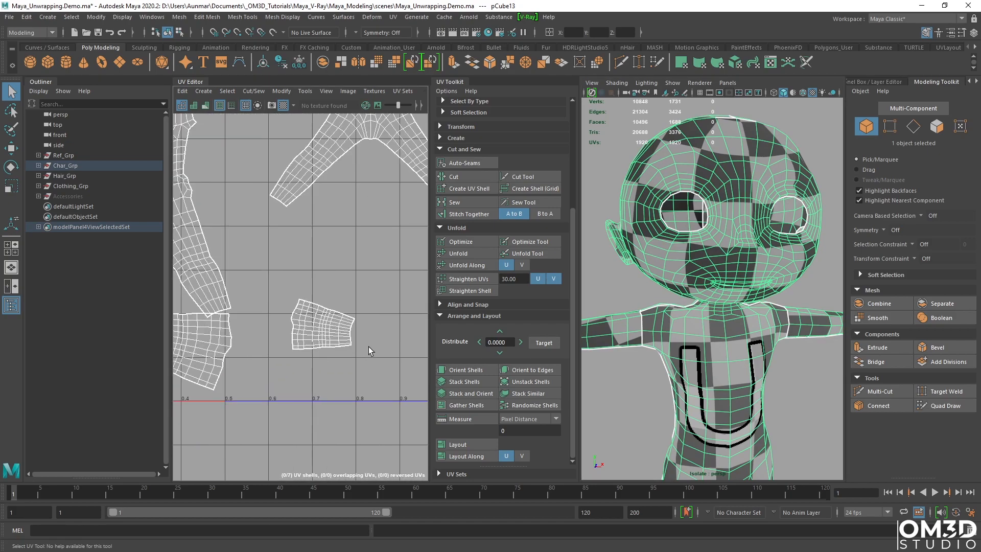
key("f")
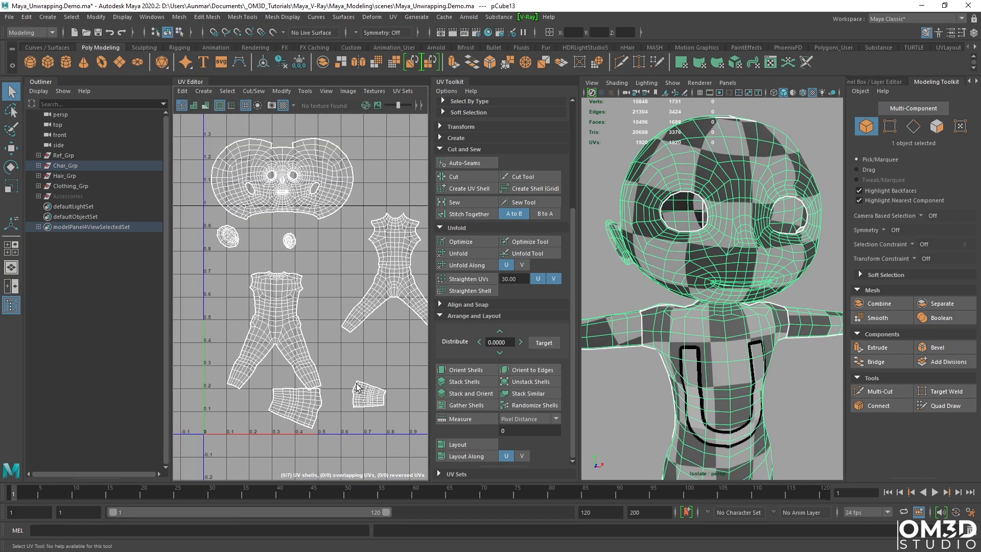
Lay out all of the character's UV shells automatically within the 0 to 1 UV space.
left_click(458, 445)
middle_click_drag(324, 292, 329, 250, "alt")
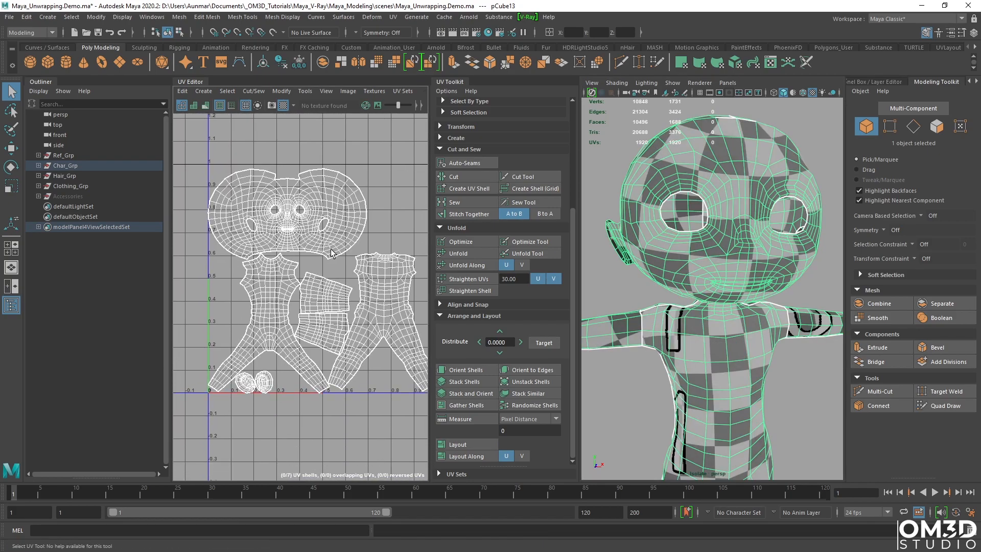
scroll(315, 347, "up", 5)
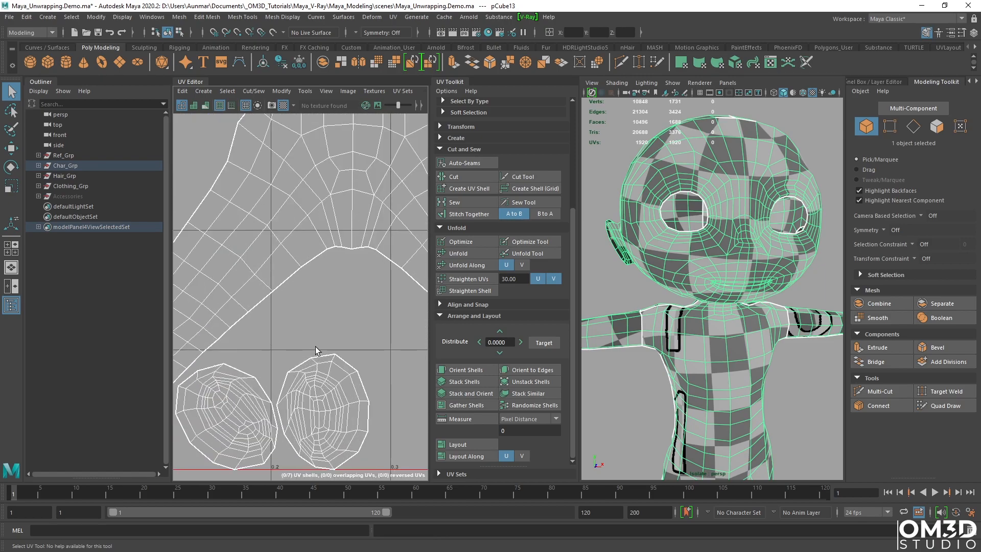
left_click_drag(735, 269, 679, 276, "alt")
scroll(287, 280, "down", 3)
scroll(327, 239, "down", 6)
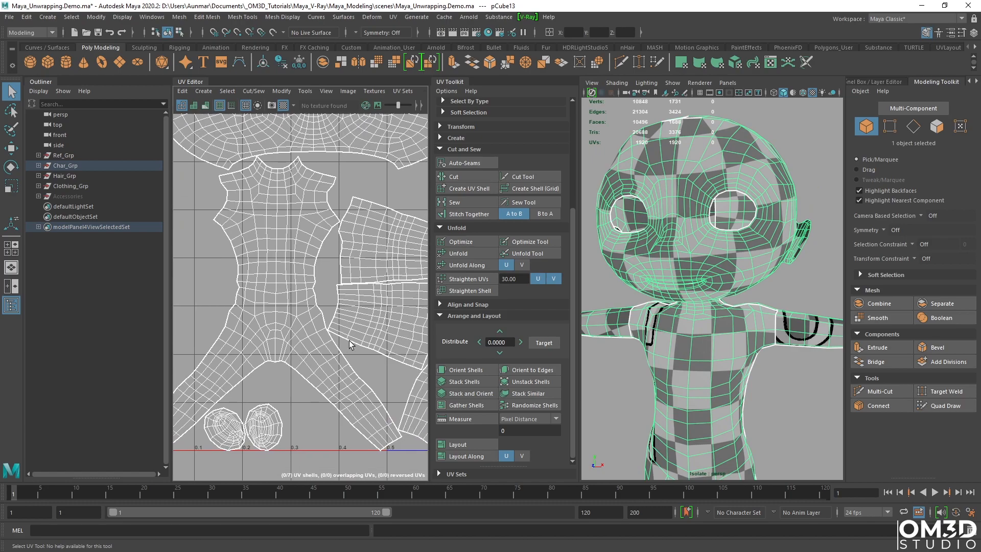
scroll(323, 235, "down", 2)
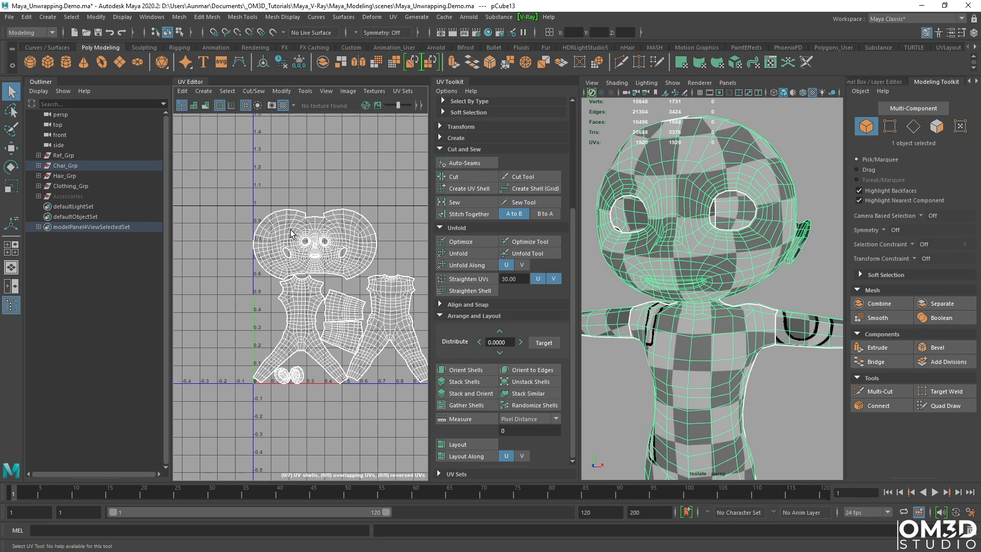
middle_click_drag(349, 360, 312, 364, "alt")
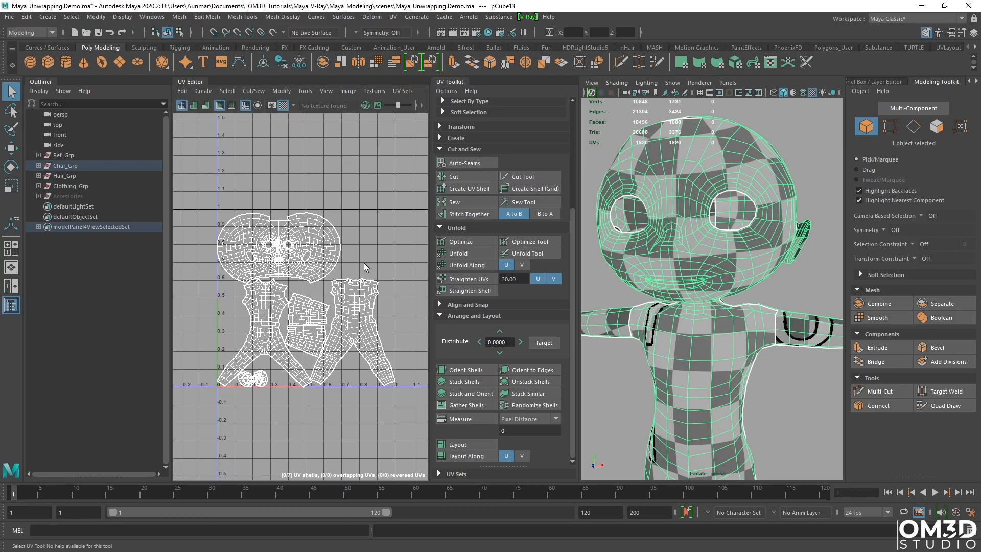
scroll(306, 382, "up", 5)
middle_click_drag(301, 390, 339, 385, "alt")
scroll(307, 384, "up", 5)
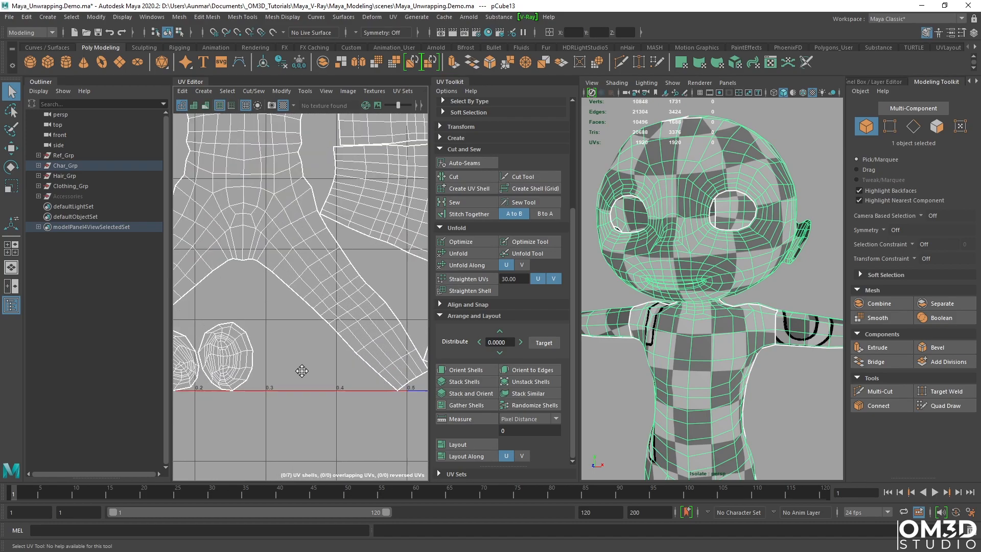
In UV shell selection, rotate the tilted ear shell upright and place the two ear shells side by side.
middle_click_drag(256, 369, 343, 356, "alt")
right_click_drag(258, 331, 237, 321)
left_click(239, 339)
key("e")
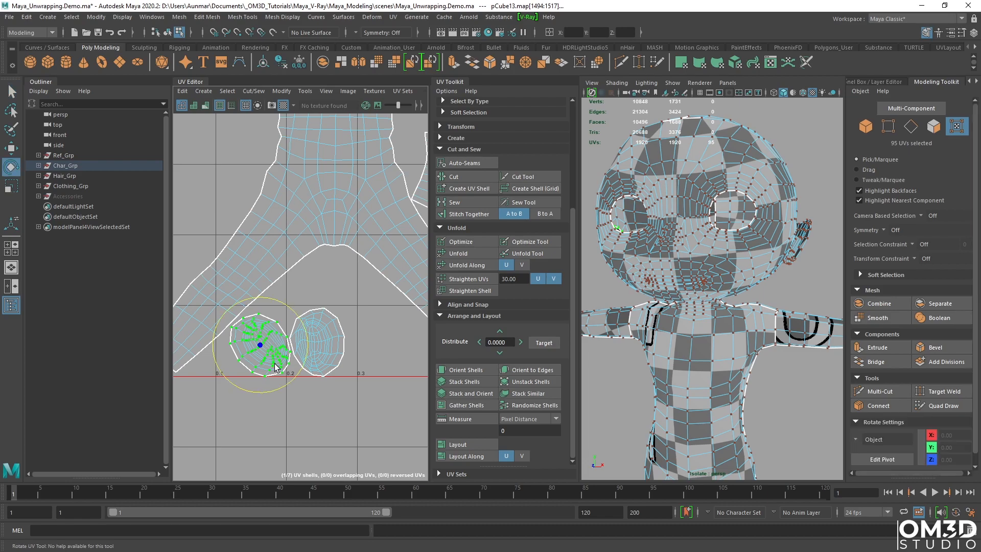
left_click_drag(289, 378, 252, 394)
left_click(327, 332)
key("w")
left_click_drag(327, 333, 371, 325)
left_click(263, 348)
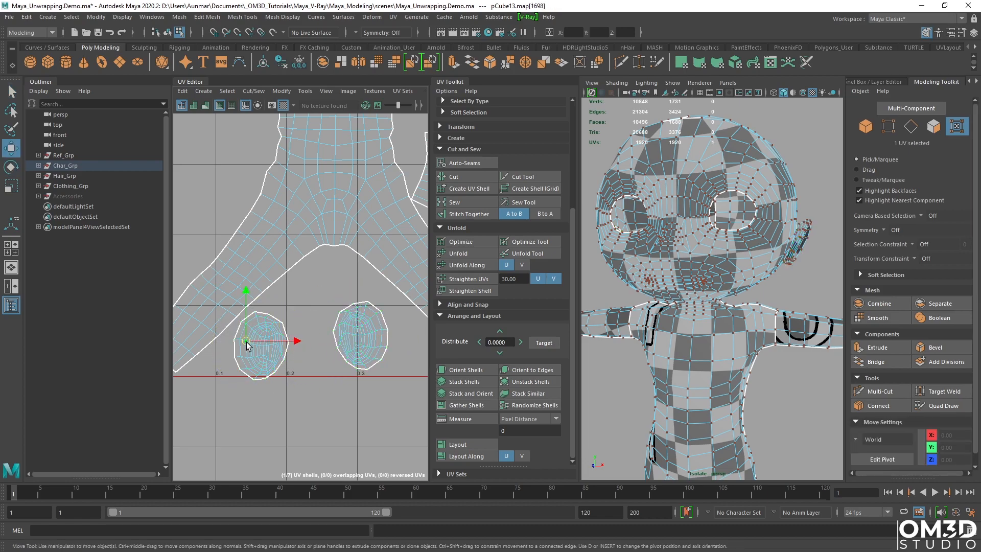
left_click_drag(263, 348, 301, 338)
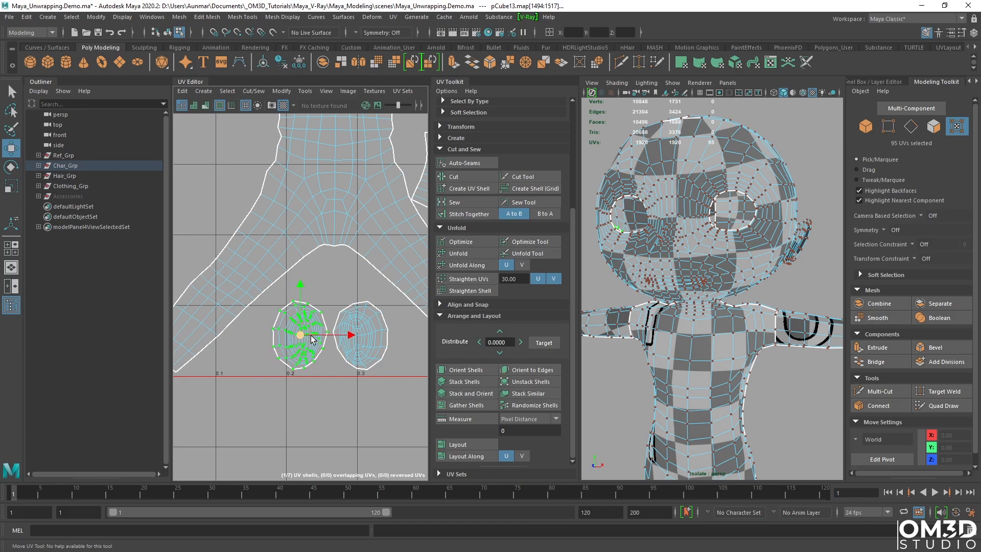
Check the ear shells' upper UVs against the model and move both ear shells into the empty space beside the head shell.
left_click_drag(746, 243, 810, 245, "alt")
left_click_drag(321, 290, 275, 315)
left_click_drag(366, 312, 377, 313)
left_click_drag(735, 226, 603, 252, "alt")
scroll(331, 344, "down", 10)
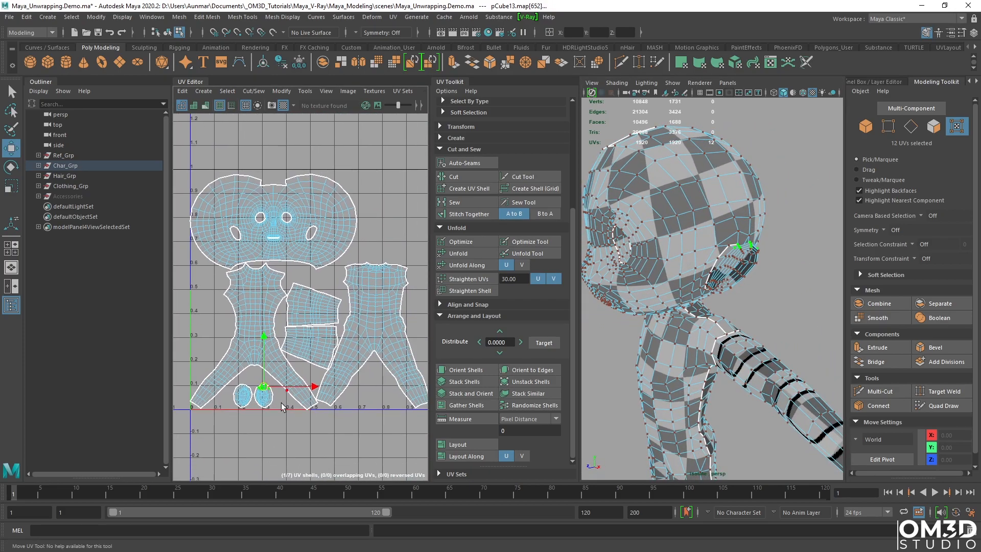
double_click(266, 401)
double_click(245, 403, "shift")
left_click_drag(247, 401, 377, 195)
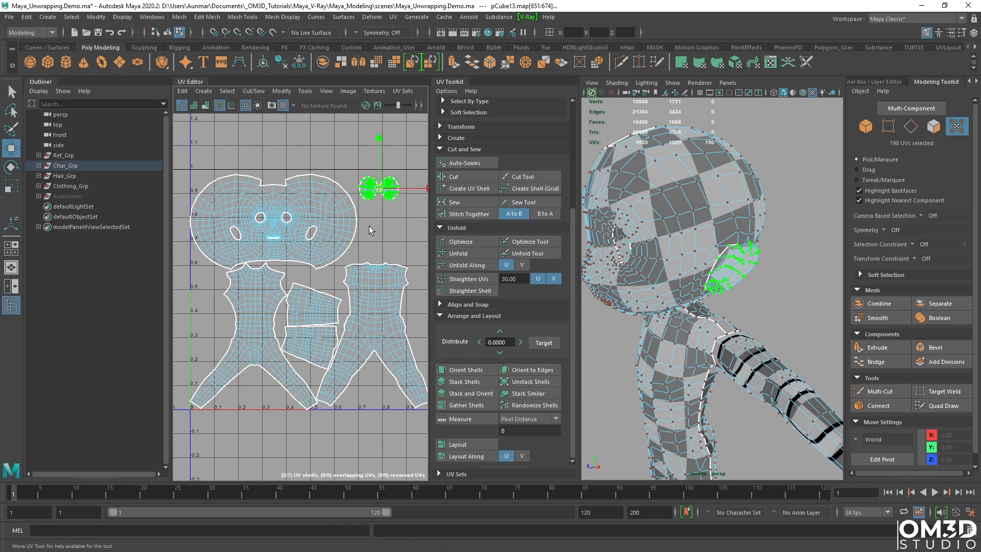
Swap the two body shells so the front body lies beneath the head shell and the back body lies beside it.
scroll(284, 302, "up", 5)
double_click(200, 293)
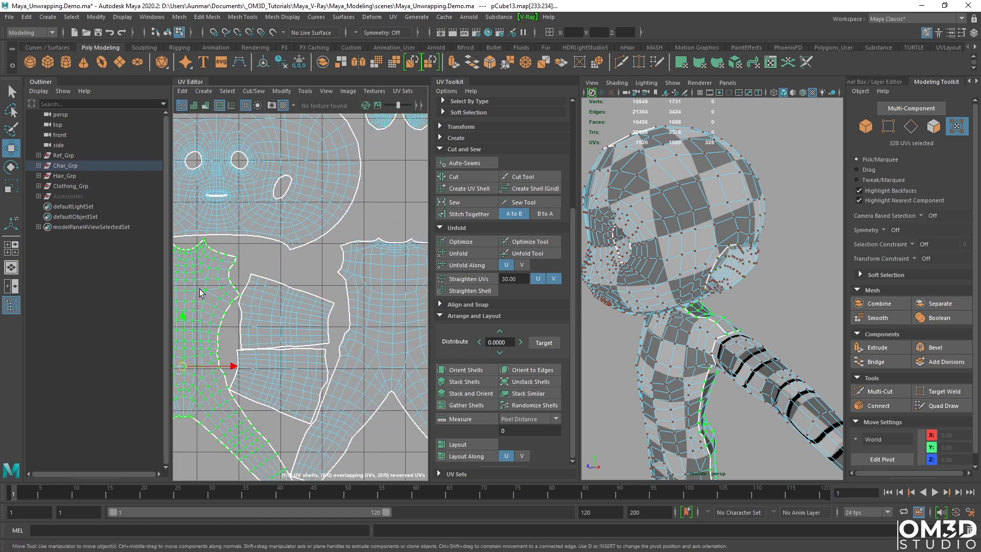
left_click_drag(730, 353, 725, 308, "alt")
scroll(687, 309, "down", 5)
scroll(281, 295, "down", 5)
double_click(335, 300)
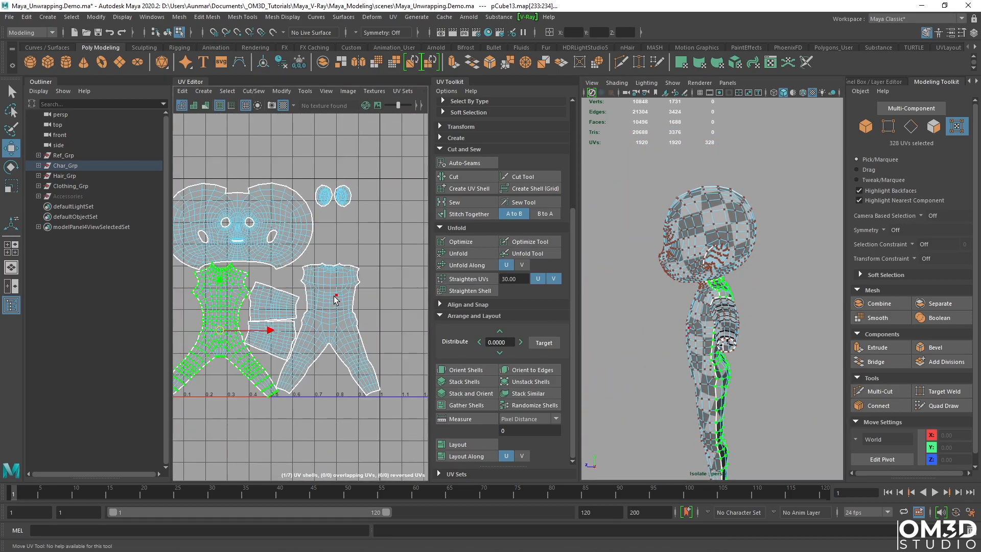
middle_click_drag(324, 328, 301, 326, "alt")
double_click(234, 288)
left_click_drag(300, 322, 299, 322)
right_click_drag(300, 300, 346, 305, "alt")
double_click(371, 303)
middle_click_drag(403, 321, 312, 284, "alt")
right_click_drag(338, 315, 302, 285, "alt")
middle_click_drag(302, 285, 355, 308, "alt")
right_click_drag(355, 308, 328, 295, "alt")
Nudge the head shell up and sideways to centre it above the front body shell.
double_click(280, 238)
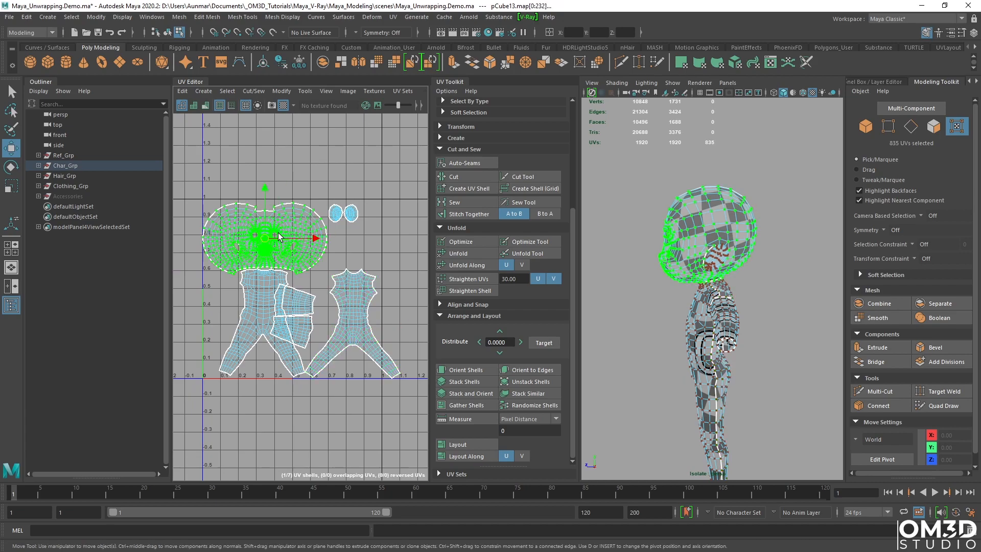
right_click_drag(281, 238, 313, 257, "alt")
left_click_drag(299, 236, 299, 231)
left_click_drag(347, 260, 348, 260)
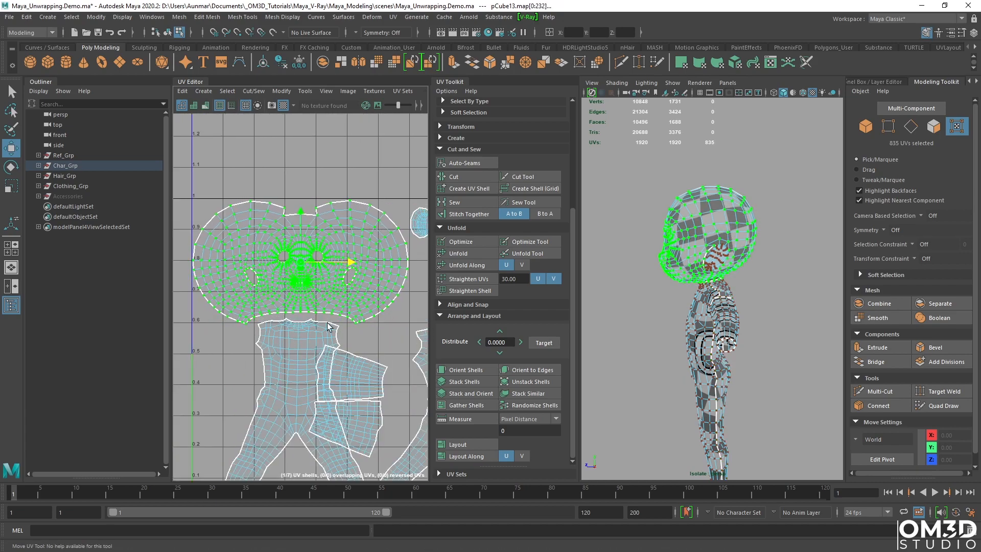
Nudge the front body shell sideways and up so it sits centred just beneath the head shell.
middle_click_drag(328, 323, 324, 285, "alt")
right_click_drag(324, 285, 350, 294, "alt")
double_click(289, 283)
left_click_drag(321, 399, 324, 399)
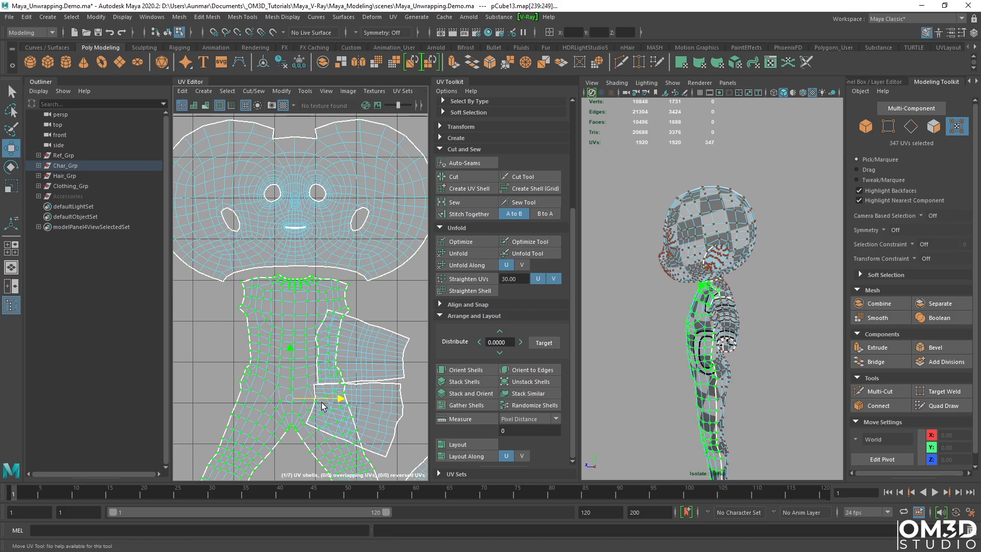
middle_click_drag(322, 401, 325, 334, "alt")
right_click_drag(324, 342, 310, 334, "alt")
left_click_drag(296, 308, 297, 304)
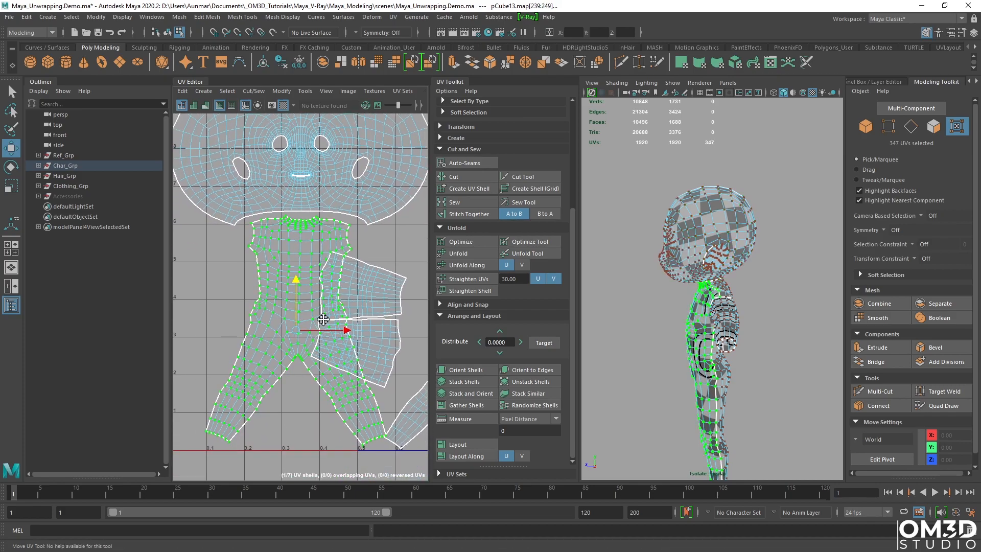
Select both arm shells together.
middle_click_drag(325, 319, 296, 321, "alt")
double_click(358, 296)
double_click(354, 348, "shift")
middle_click_drag(387, 334, 352, 305, "alt")
right_click_drag(351, 306, 354, 406, "alt")
Select all UVs of the character and run the automatic layout on them again.
left_click_drag(385, 400, 162, 183)
left_click(457, 444)
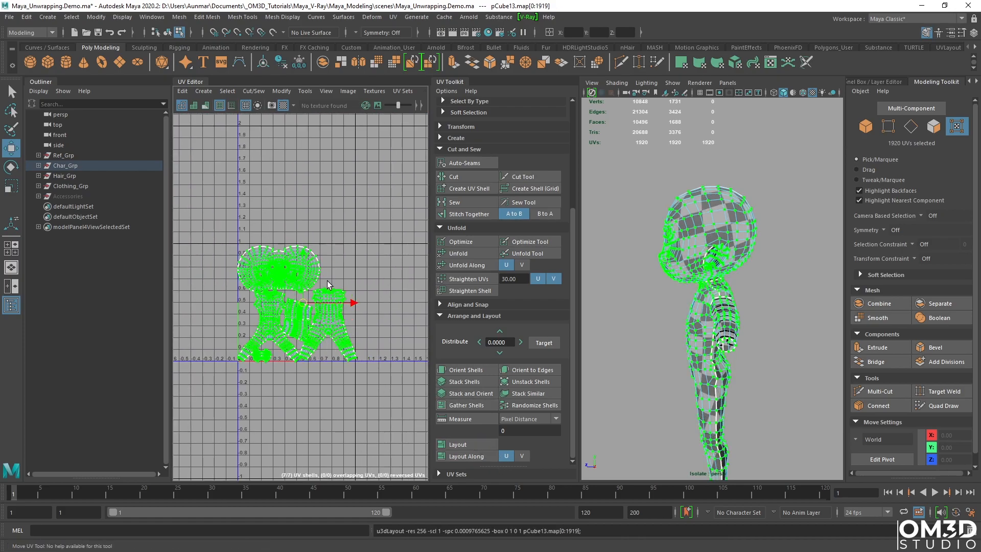
middle_click_drag(271, 311, 301, 314, "alt")
scroll(301, 314, "up", 4)
middle_click_drag(253, 242, 203, 259, "alt")
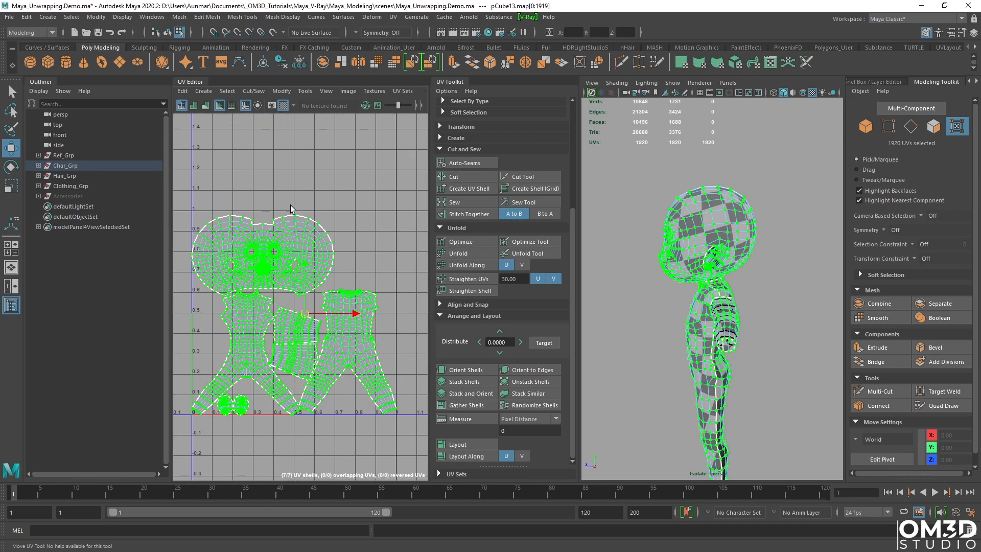
Return to object selection and inspect the checker pattern over the unwrapped character from several angles.
right_click(298, 228)
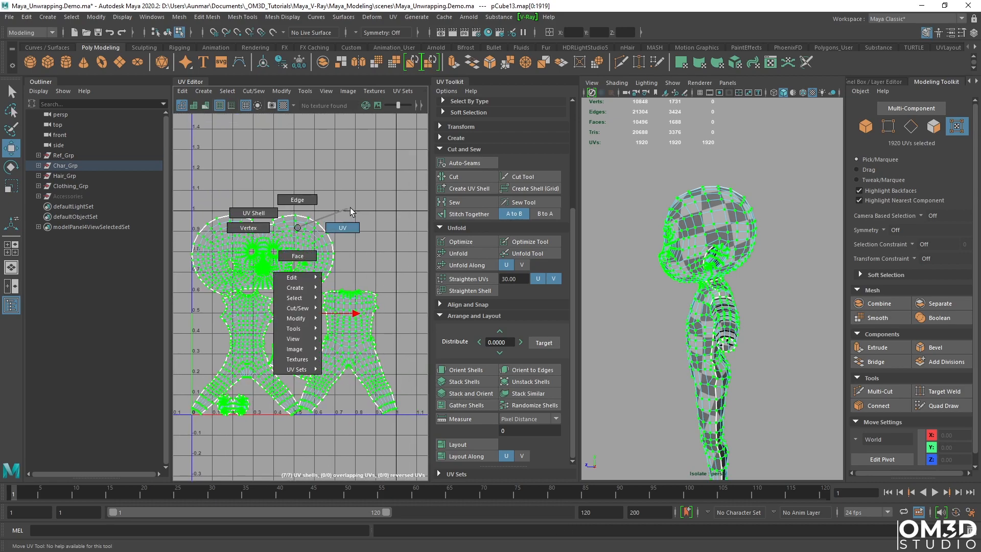
right_click_drag(348, 209, 351, 209)
left_click_drag(726, 339, 769, 327, "alt")
left_click_drag(684, 249, 711, 242, "alt")
key("q")
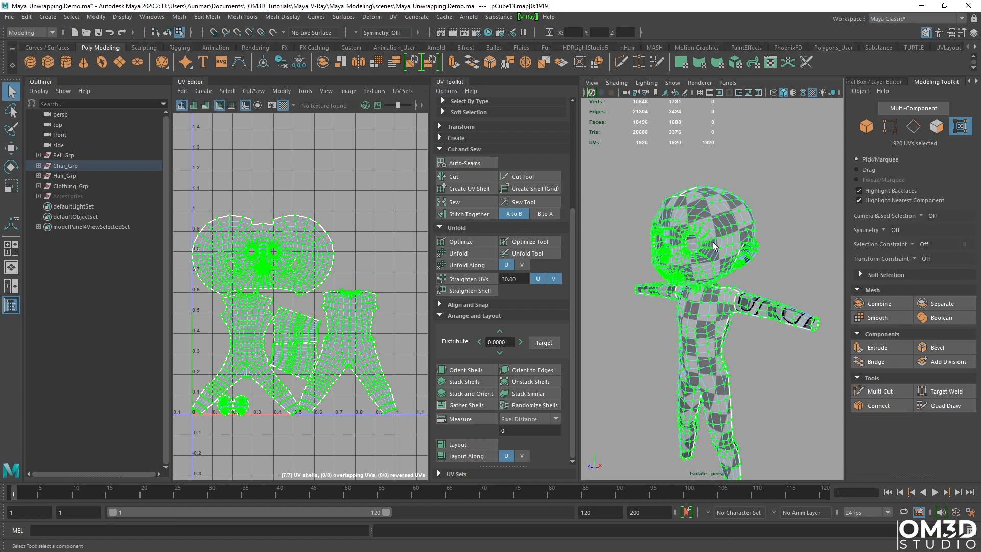
right_click_drag(717, 222, 786, 160)
left_click_drag(716, 260, 705, 300, "alt")
scroll(726, 292, "up", 3)
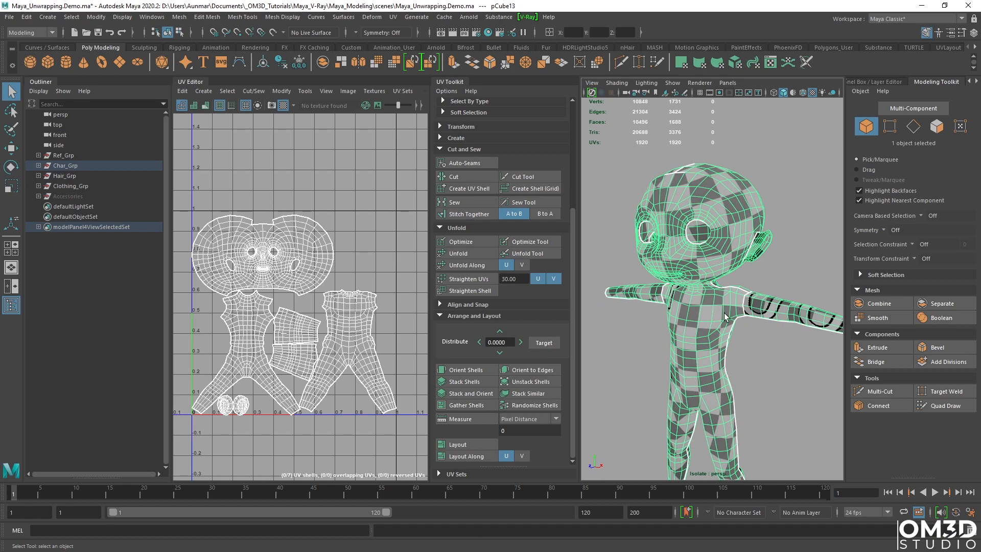
left_click_drag(735, 313, 678, 293, "alt")
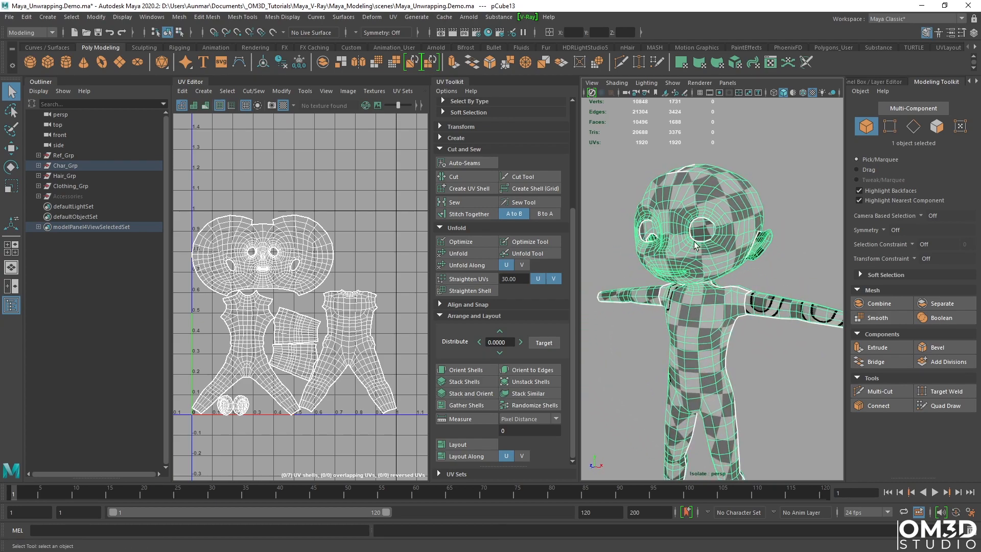
Turn off the checker display and hide the unwrapped body mesh among the restored character parts.
left_click(284, 108)
left_click_drag(780, 281, 755, 283, "alt")
key("ctrl+1")
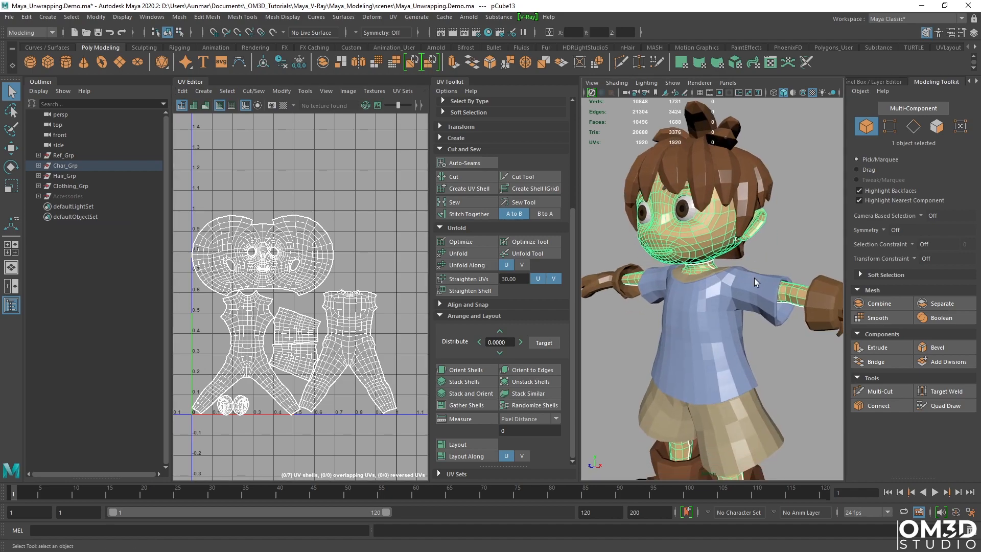
key("ctrl+h")
Select both gloves with their small attached parts and isolate them in the viewport.
left_click_drag(770, 309, 750, 265, "alt")
left_click(750, 264)
scroll(694, 278, "down", 5)
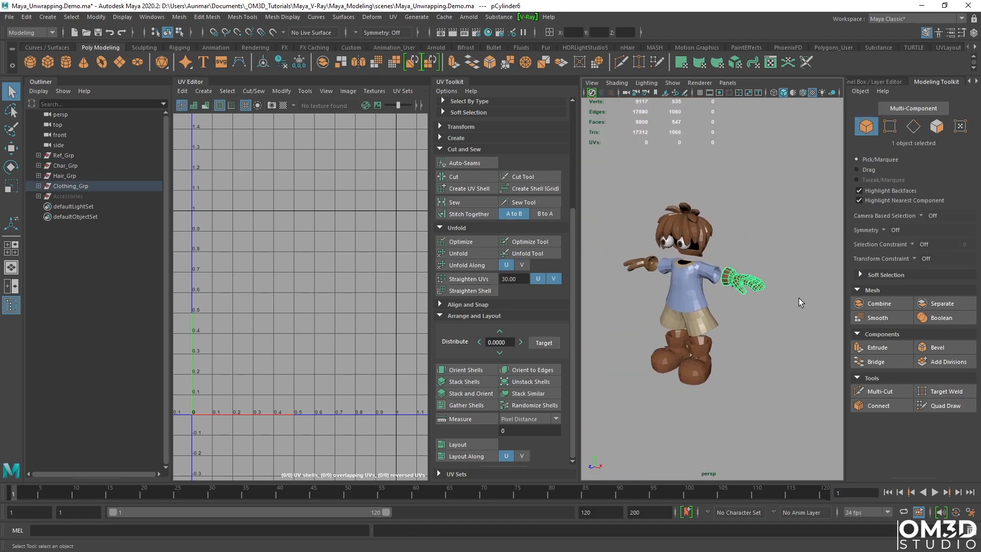
left_click_drag(799, 298, 772, 297, "alt")
left_click_drag(722, 256, 724, 256)
left_click_drag(643, 281, 689, 281, "shift")
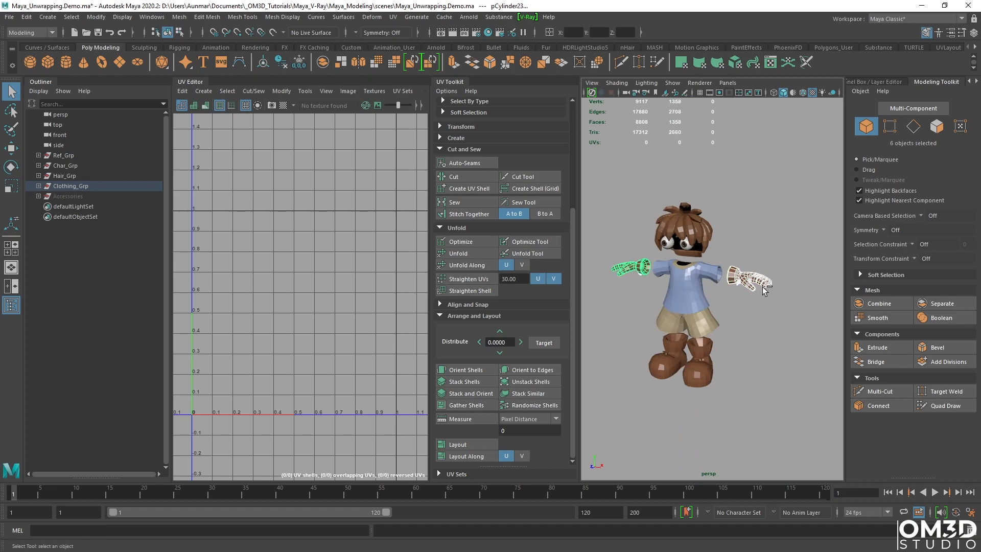
key("ctrl+1")
left_click_drag(765, 292, 729, 290, "alt")
key("ctrl+1")
key("ctrl+1")
Select all the isolated glove parts and apply a planar UV projection to them.
scroll(733, 291, "up", 4)
middle_click_drag(735, 320, 701, 330, "alt")
left_click_drag(700, 329, 725, 327, "alt")
left_click(720, 294)
key("f")
left_click_drag(720, 292, 712, 344, "alt")
scroll(736, 309, "down", 4)
left_click_drag(784, 320, 593, 232)
left_click_drag(680, 253, 680, 228, "alt")
scroll(680, 229, "up", 4)
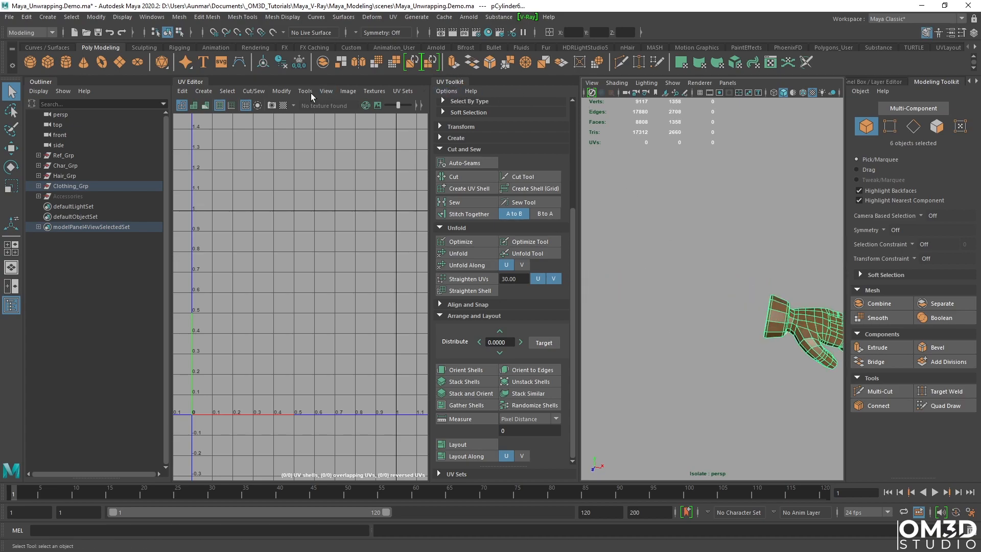
left_click(210, 93)
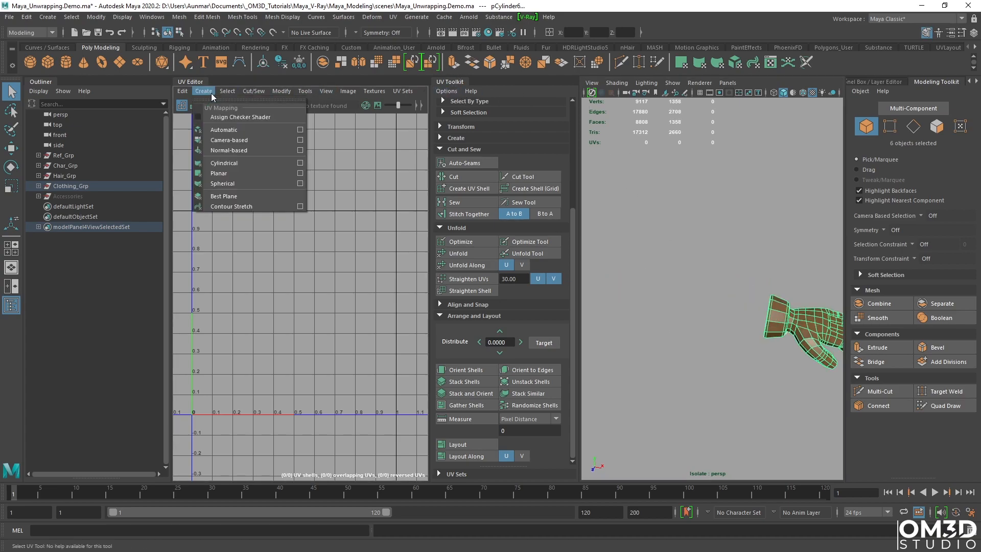
left_click(249, 174)
left_click_drag(718, 342, 718, 299, "alt")
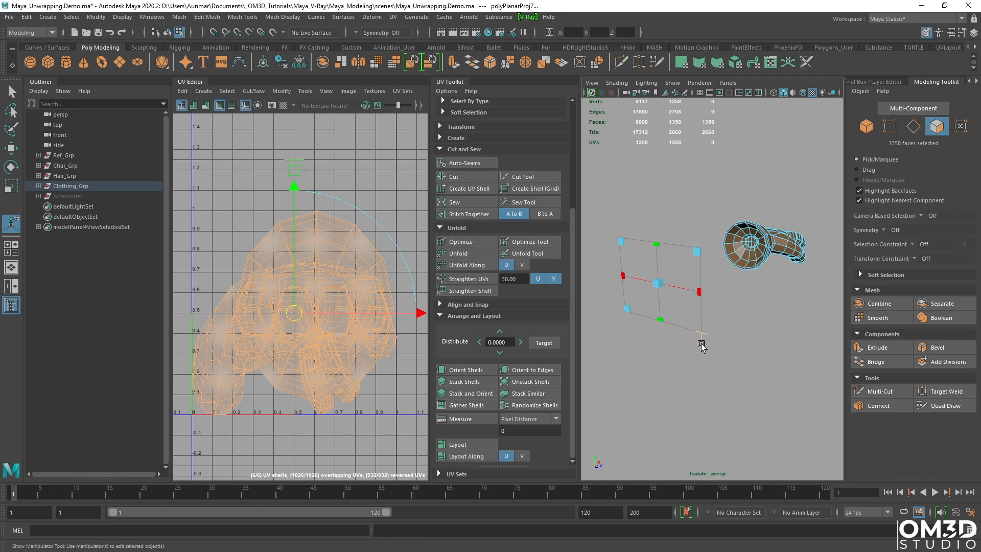
left_click_drag(701, 295, 705, 296)
key("ctrl+z")
Tilt the gloves' planar projection freehand about its X axis by about 18 degrees.
left_click(701, 337)
left_click_drag(721, 340, 721, 240, "alt")
left_click_drag(690, 333, 721, 304, "alt")
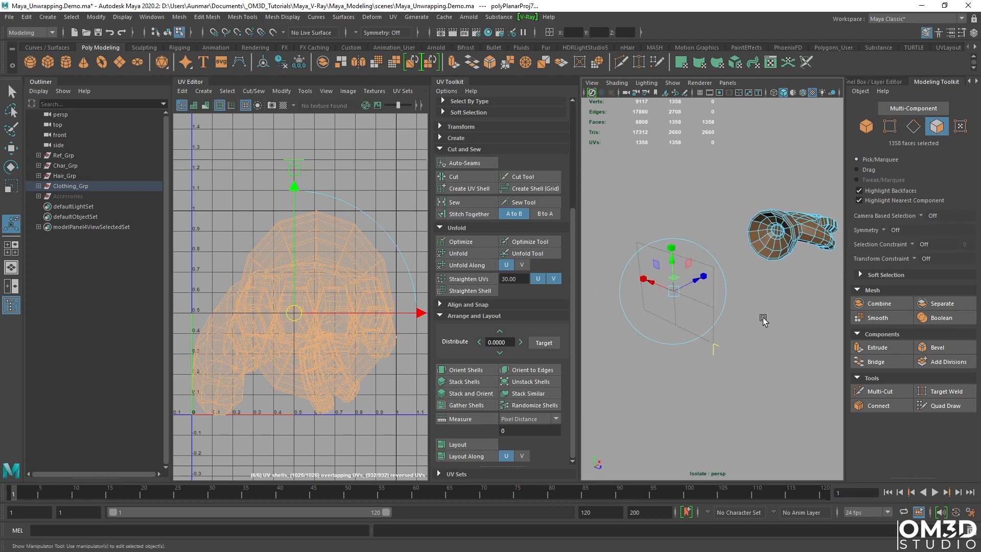
key("e")
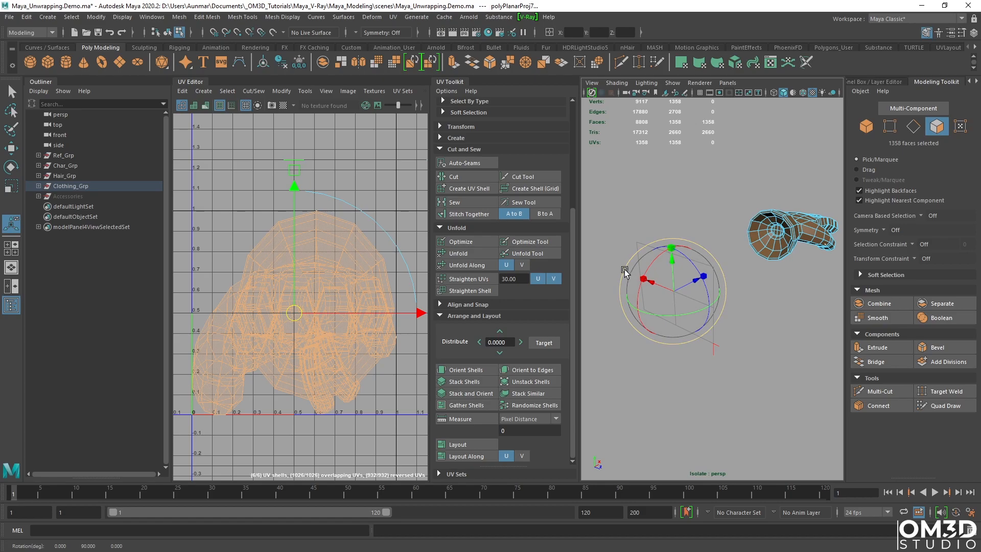
left_click_drag(647, 269, 664, 263)
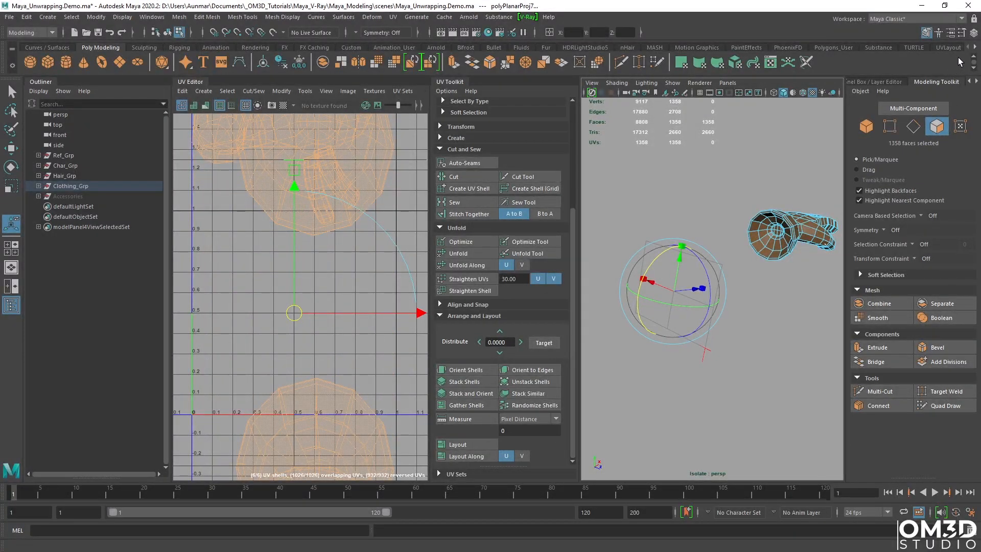
Set the planar projection's Rotate X to 90.
left_click(973, 34)
left_click(963, 177)
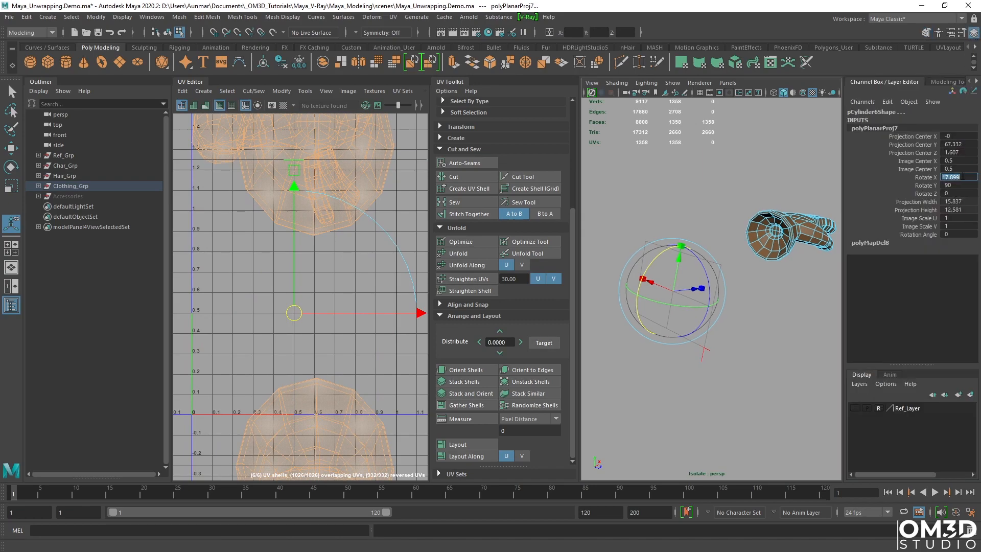
type("90")
key("Return")
scroll(348, 286, "down", 6)
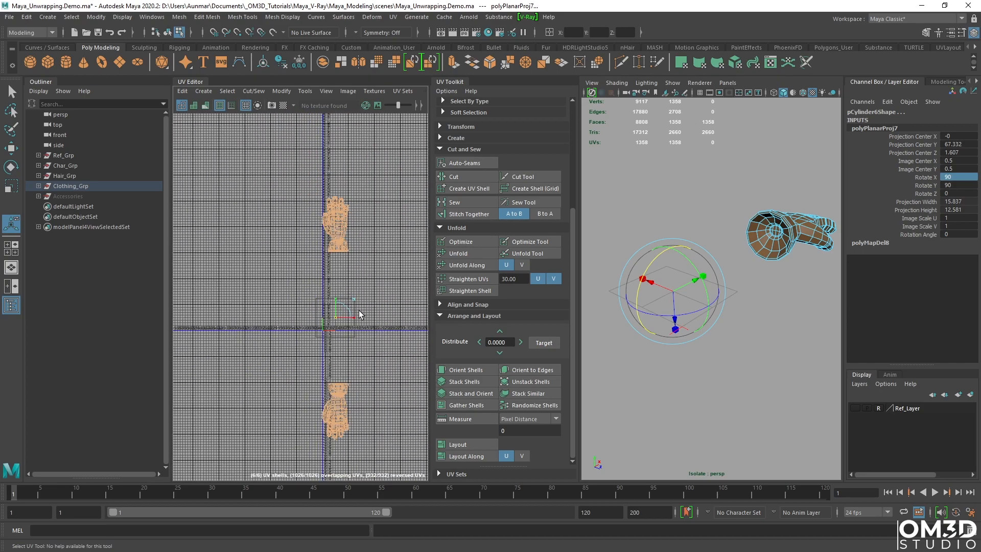
left_click_drag(727, 335, 703, 339, "alt")
Select the upper glove's UV shell and move it down next to the UV origin.
key("q")
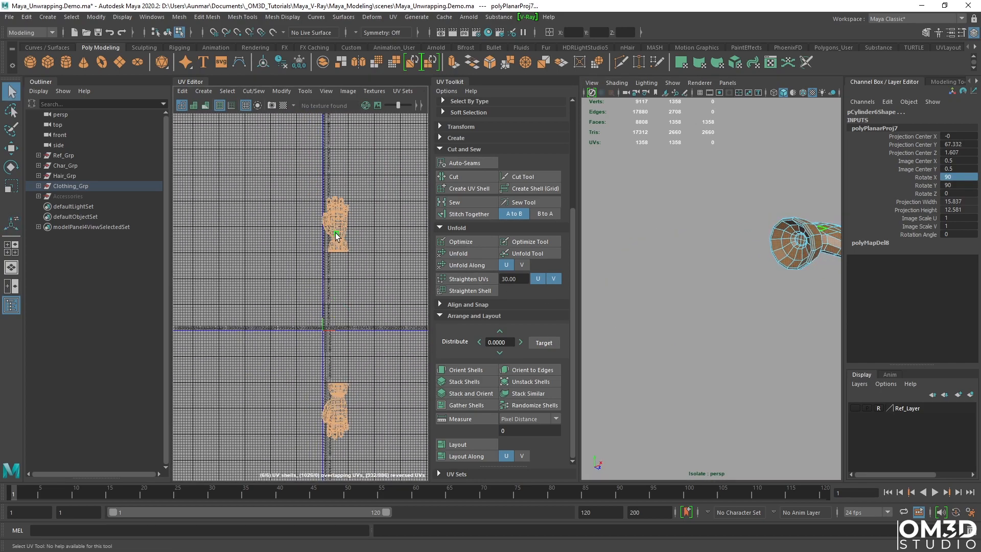
key("w")
right_click_drag(335, 227, 348, 242)
left_click(339, 245)
left_click_drag(335, 224, 340, 328)
scroll(340, 328, "up", 3)
middle_click_drag(331, 491, 324, 409, "alt")
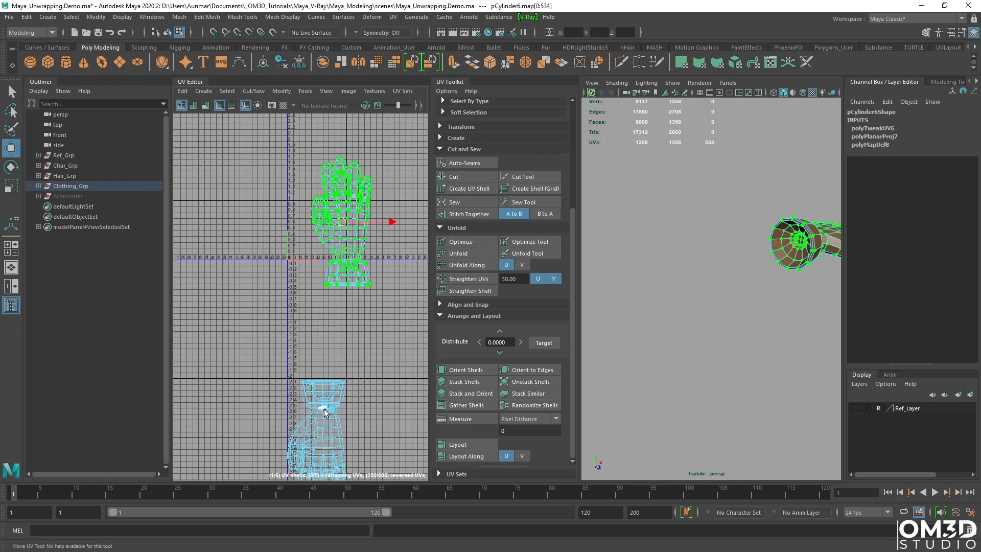
Select the lower glove's UV shell and move it up beside the other glove shell.
left_click(317, 404)
left_click(336, 440)
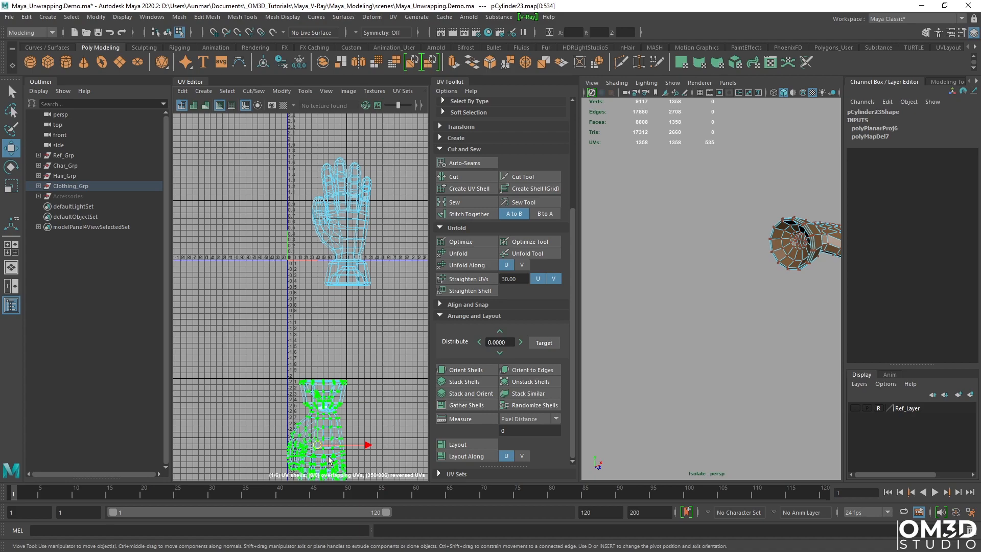
left_click_drag(316, 450, 276, 256)
Isolate a single glove in the viewport and switch it to edge selection.
left_click_drag(729, 279, 683, 289, "alt")
right_click_drag(682, 289, 664, 296, "alt")
middle_click_drag(663, 296, 646, 312, "alt")
mouse_move(727, 291)
left_mouse_down("alt")
mouse_move(709, 269)
mouse_move(734, 278)
left_mouse_up("alt")
middle_click_drag(734, 278, 641, 299, "alt")
right_click_drag(642, 299, 716, 305, "alt")
left_click_drag(716, 306, 720, 291, "alt")
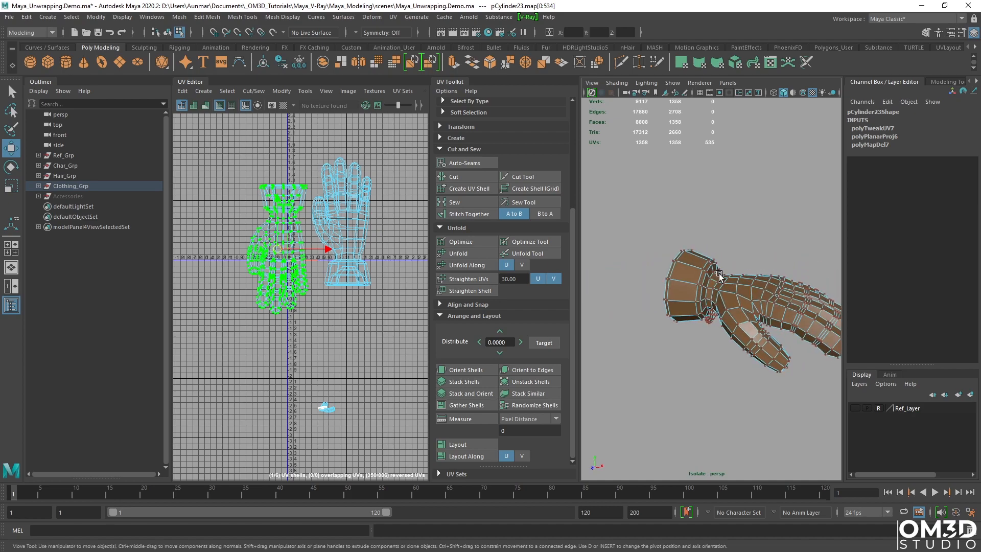
scroll(723, 289, "up", 5)
key("q")
left_click(731, 307)
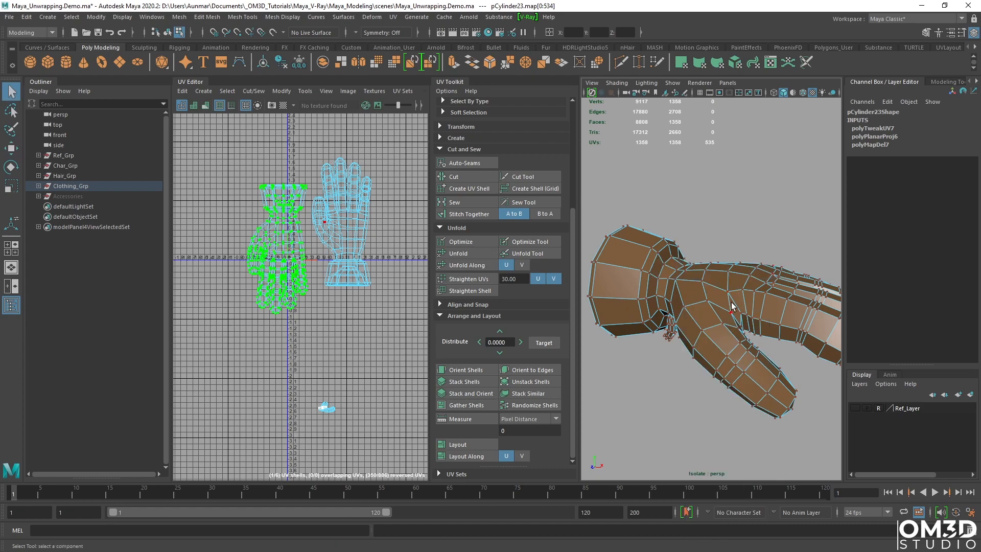
right_click_drag(709, 261, 747, 247)
mouse_move(709, 289)
left_mouse_down("alt")
mouse_move(734, 284)
mouse_move(703, 250)
mouse_move(778, 277)
mouse_move(661, 303)
mouse_move(717, 283)
mouse_move(703, 289)
mouse_move(729, 302)
mouse_move(709, 309)
mouse_move(715, 282)
left_mouse_up("alt")
right_click_drag(714, 278, 709, 272)
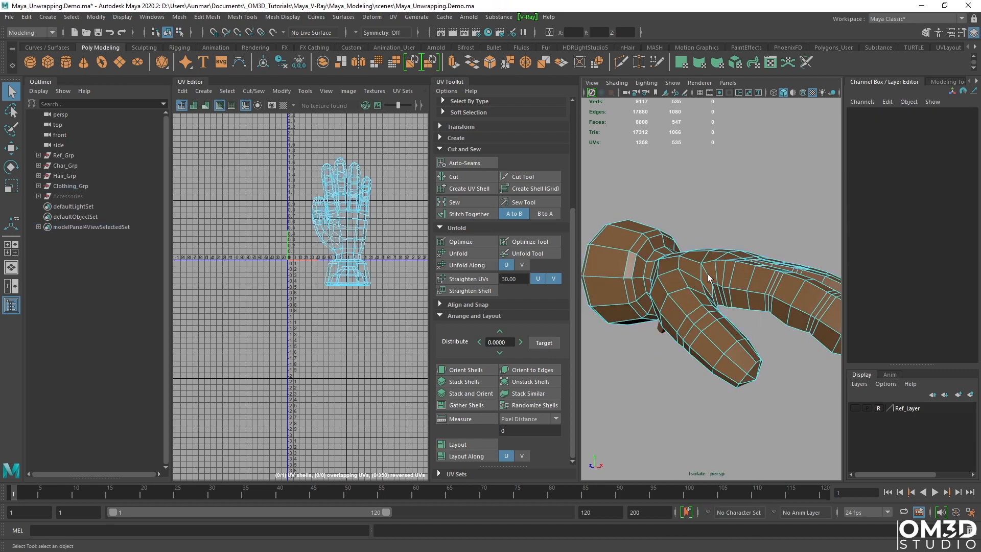
Select the edge loops running along the glove's fingers and sides as the seam.
left_click_drag(709, 272, 674, 267, "alt")
middle_click_drag(675, 268, 696, 270, "alt")
left_click_drag(696, 269, 654, 310, "alt")
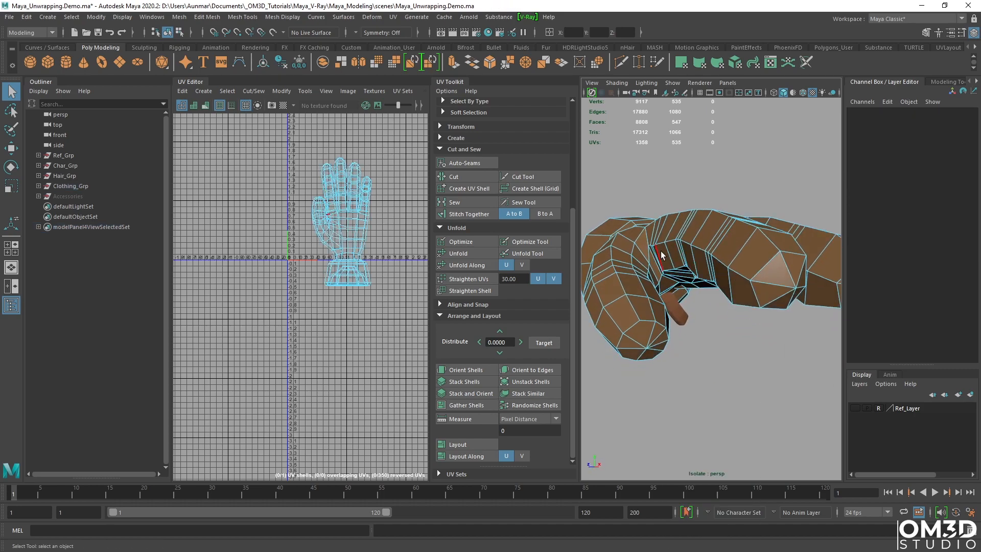
double_click(718, 258)
left_click_drag(642, 289, 678, 250, "alt")
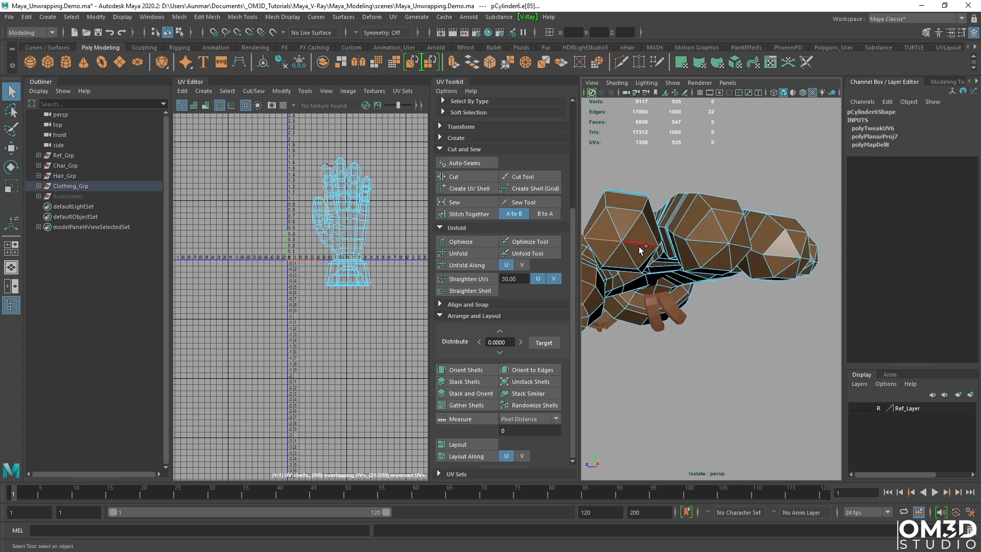
left_click_drag(776, 263, 718, 306, "alt")
double_click(698, 271, "shift")
right_click_drag(718, 305, 749, 339, "alt")
left_click_drag(748, 339, 736, 318, "alt")
right_click_drag(736, 318, 736, 323, "alt")
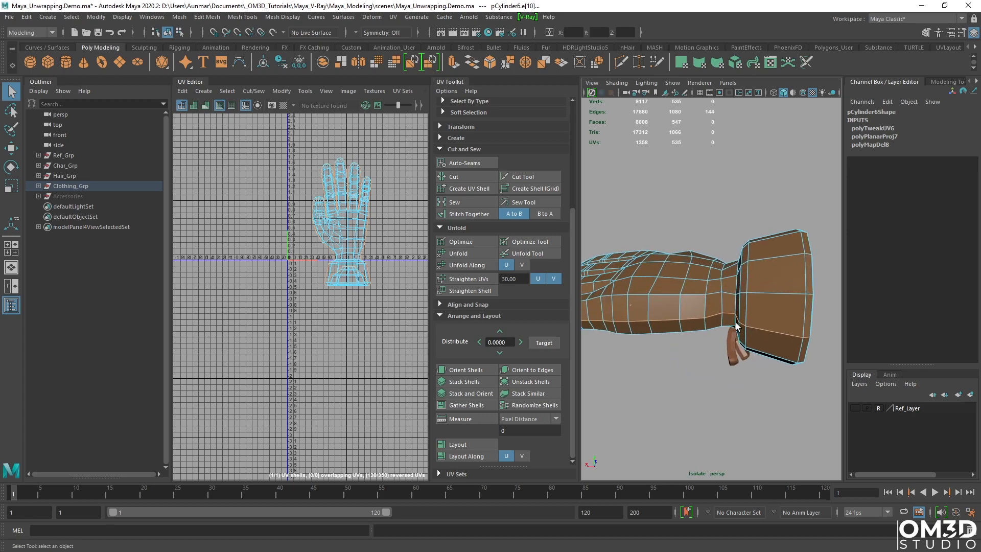
Deselect the seam edges crossing the cuff's inner end cap and add the edge loop around that cap.
left_click_drag(738, 326, 724, 299, "alt")
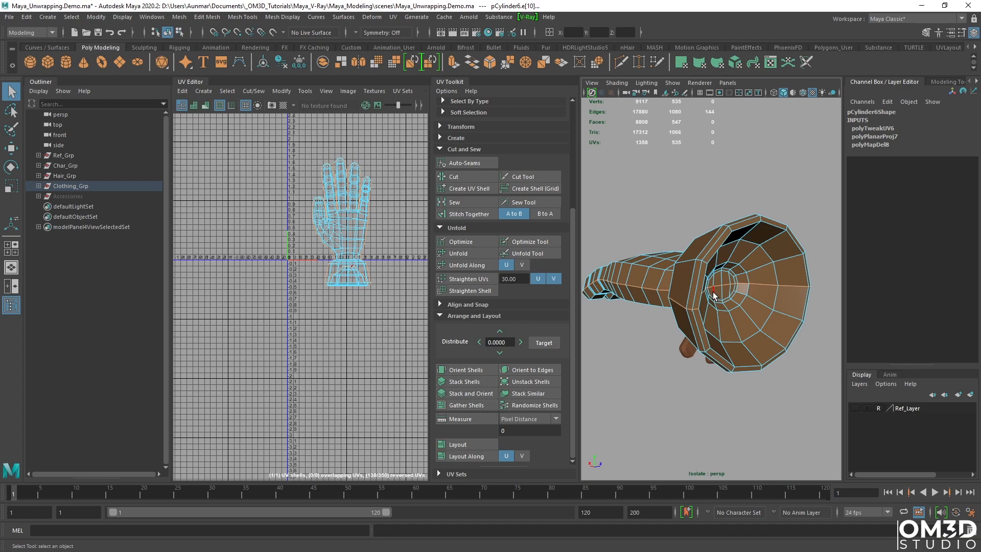
left_click_drag(713, 292, 710, 331, "alt")
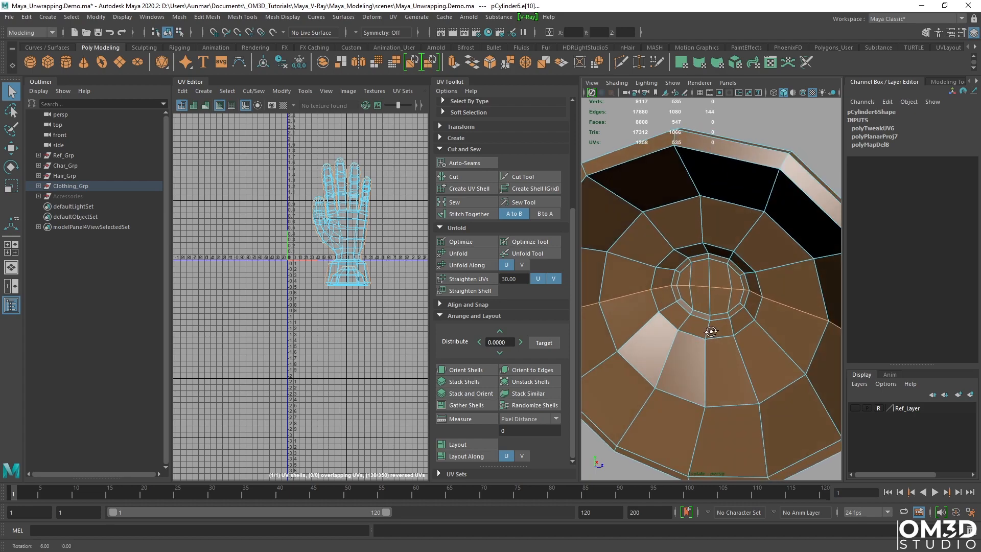
left_click(660, 290, "ctrl")
left_click_drag(665, 294, 712, 315, "alt")
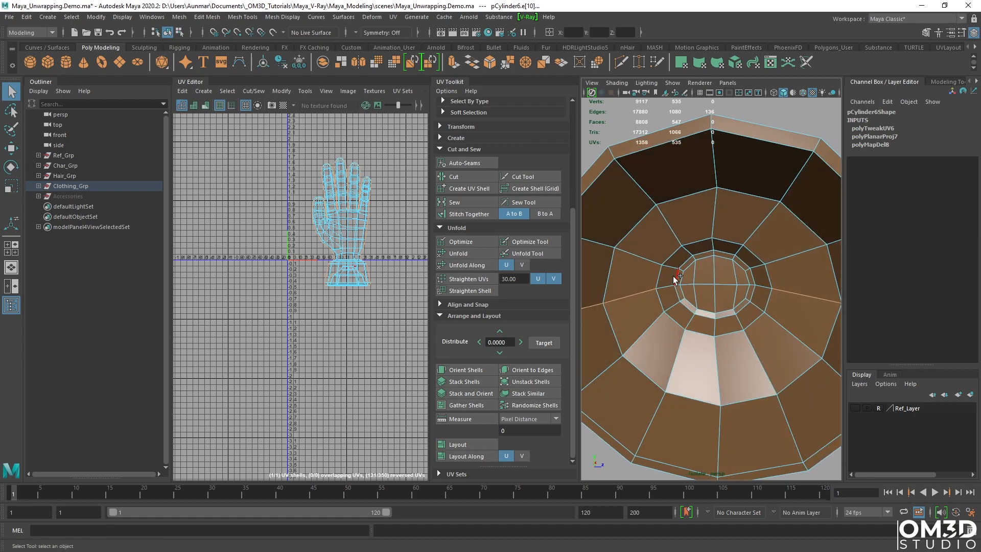
left_click_drag(675, 280, 683, 305, "alt")
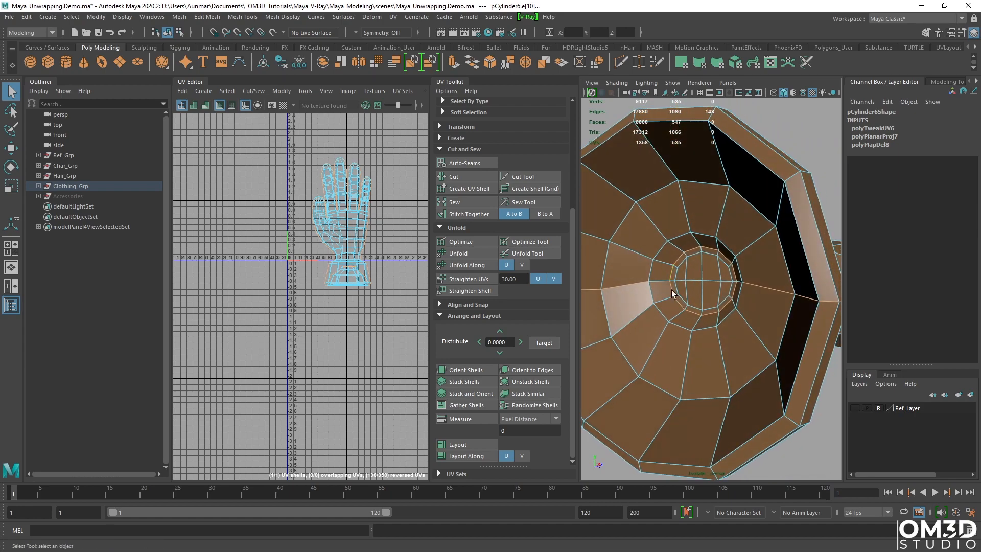
left_click_drag(708, 275, 721, 254, "alt")
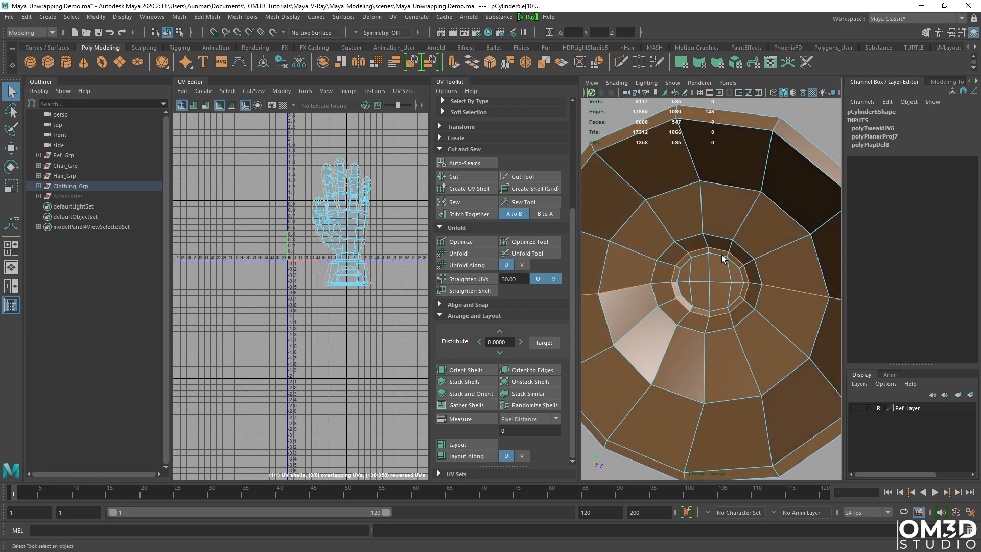
Add the missing radial edge inside the cuff and the edge loop around the cuff's rim to the seam.
left_click(661, 284, "shift")
left_click_drag(662, 284, 683, 317, "alt")
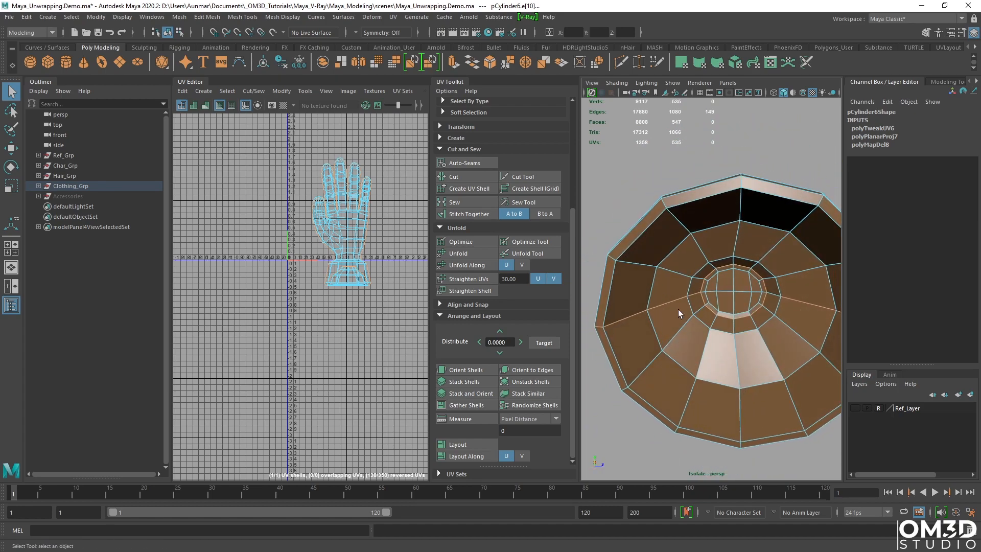
double_click(616, 289, "shift")
left_click_drag(617, 290, 713, 339, "alt")
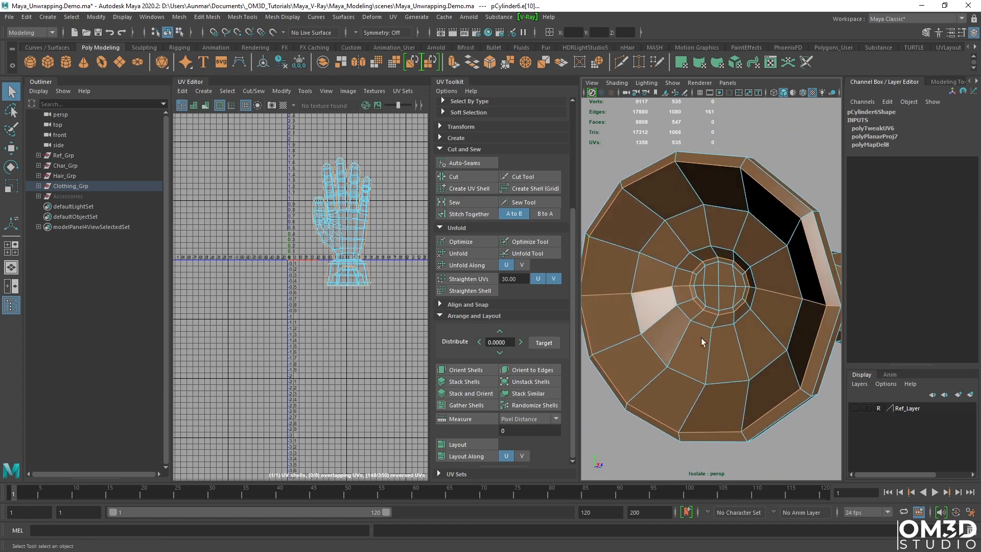
Remove the surplus radial edges inside the cuff from the seam selection.
mouse_move(635, 327)
left_mouse_down("alt")
mouse_move(624, 311)
mouse_move(651, 309)
mouse_move(659, 319)
mouse_move(651, 319)
left_mouse_up("alt")
double_click(651, 315, "ctrl")
middle_click_drag(762, 331, 740, 333, "alt")
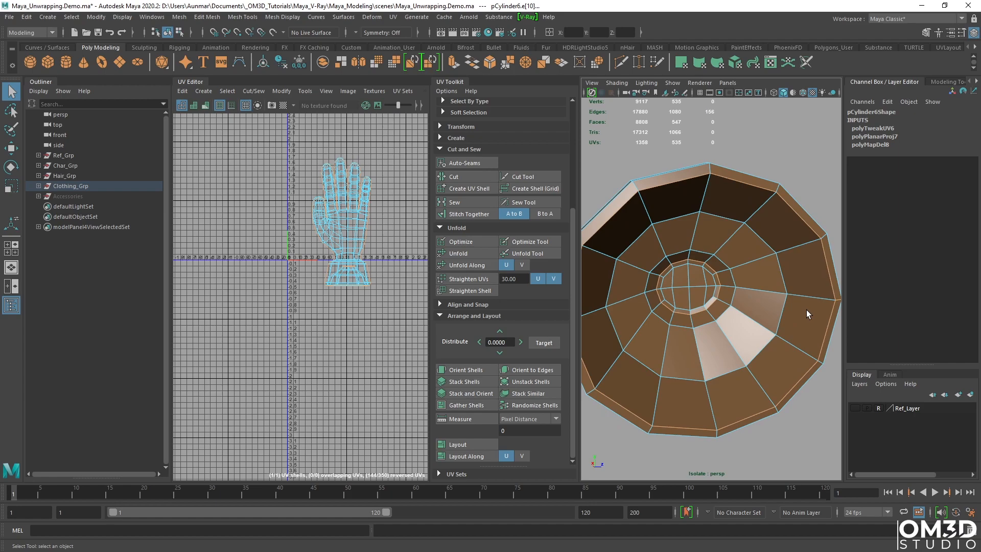
left_click_drag(630, 308, 792, 307, "alt")
left_click_drag(657, 298, 738, 300, "alt")
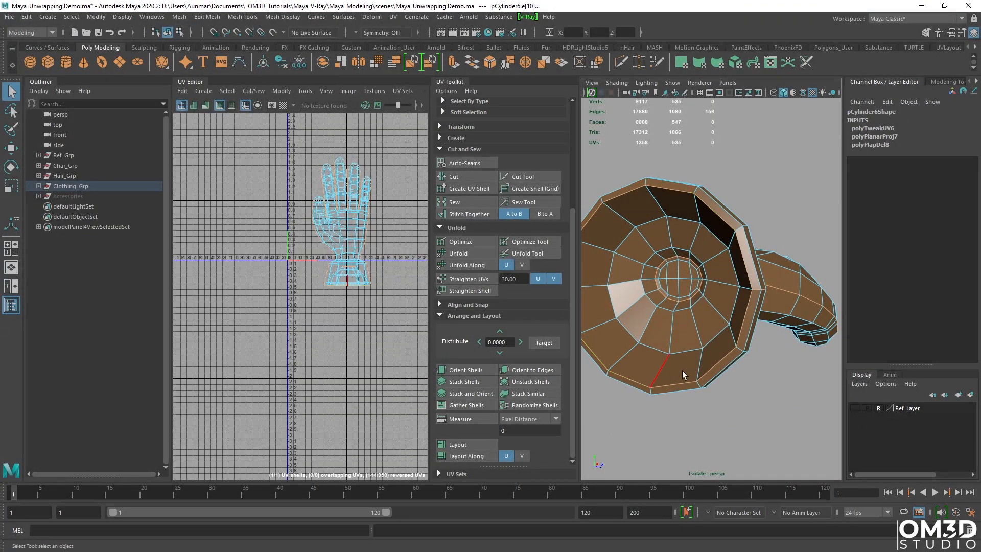
Cut the glove's UVs along the selected seam edges.
scroll(682, 317, "up", 6)
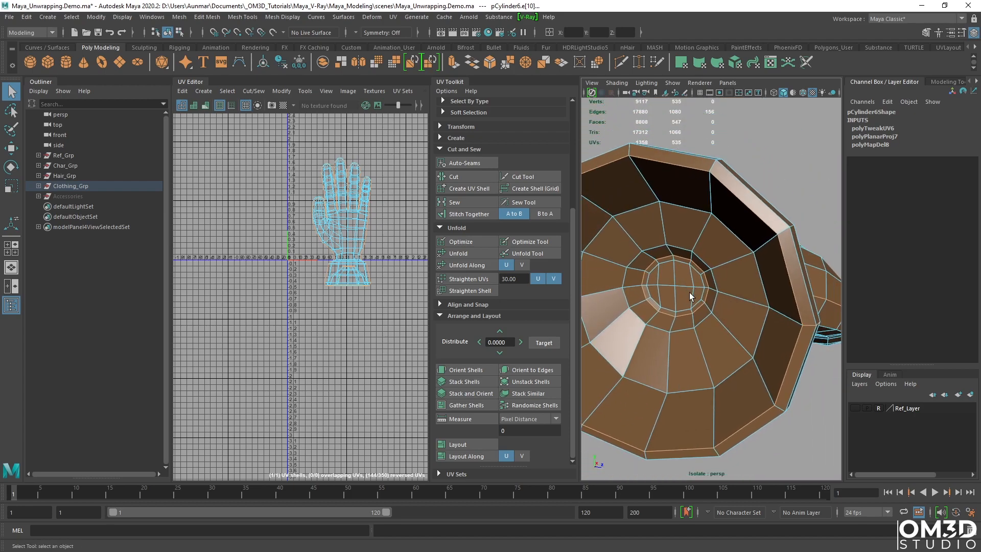
scroll(369, 193, "up", 3)
right_click(397, 259, "shift")
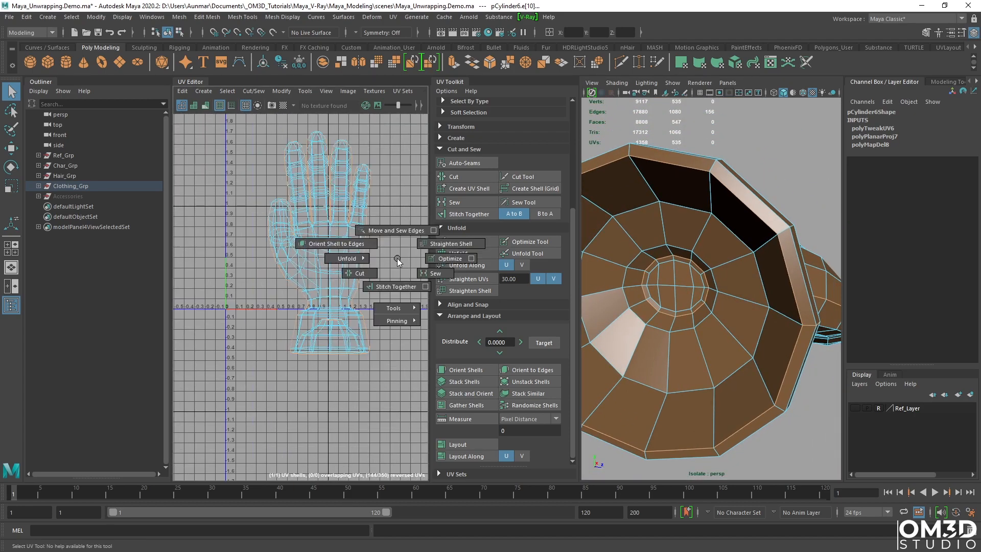
right_click_drag(397, 258, 409, 222, "shift")
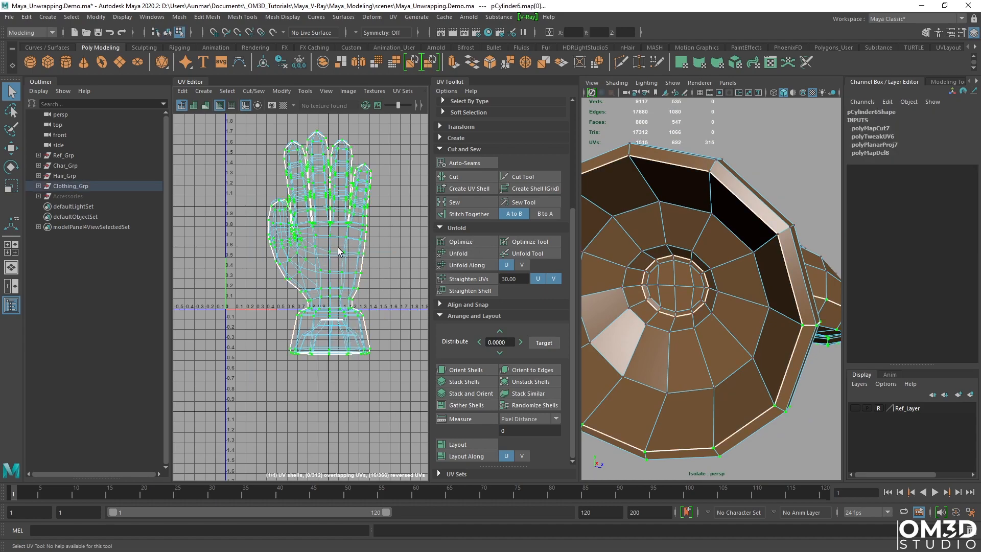
Unfold all of the glove's UV shells and display the checker pattern on the mesh.
scroll(342, 263, "down", 4)
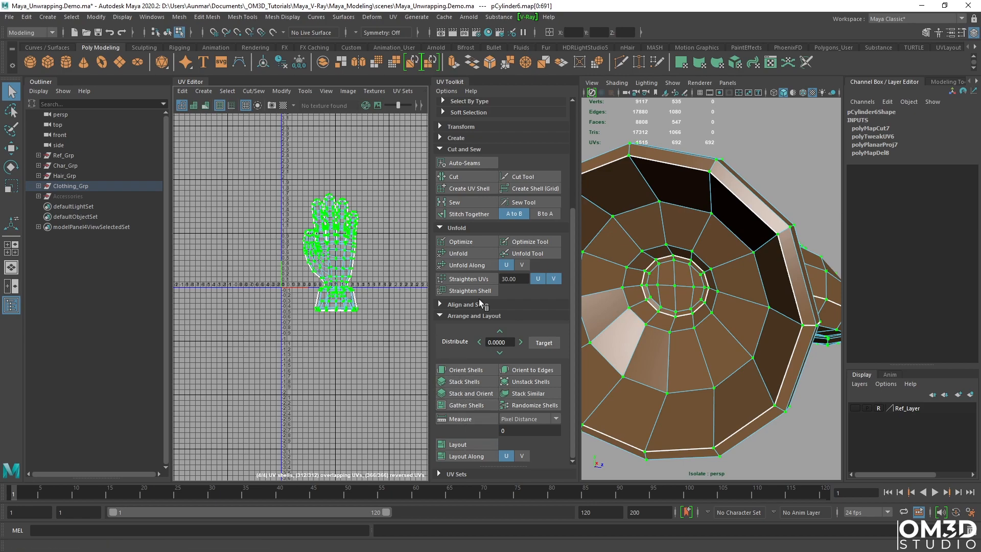
left_click(457, 253)
scroll(357, 262, "up", 3)
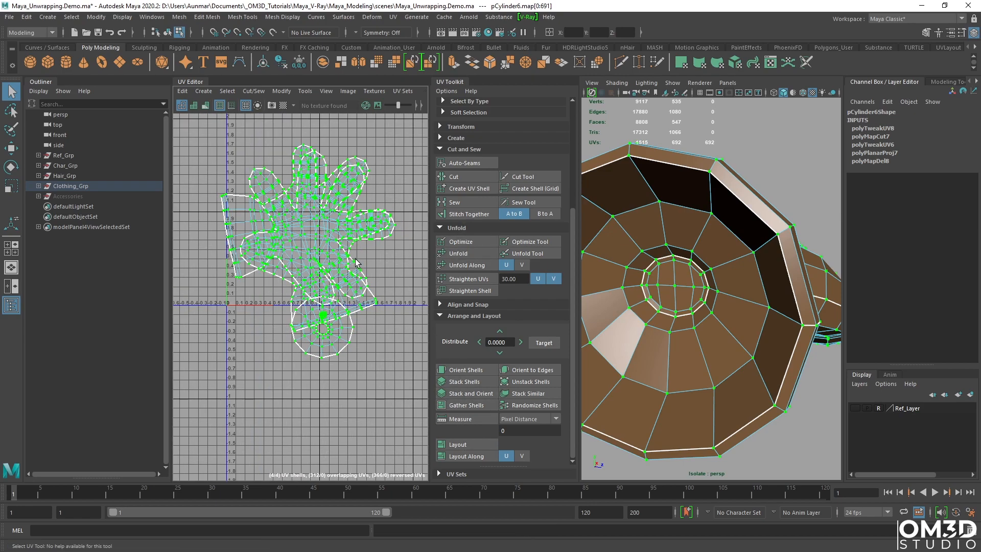
left_click_drag(731, 300, 674, 264, "alt")
scroll(662, 316, "down", 4)
left_click(283, 105)
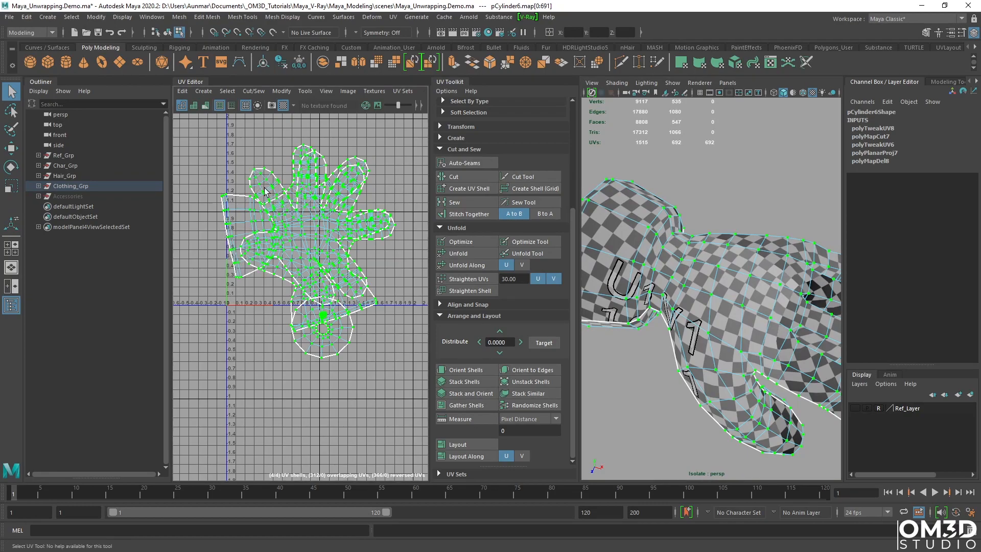
Rotate the two overlapping hand shells upright and move one of them beside the other.
left_click_drag(343, 263, 344, 203)
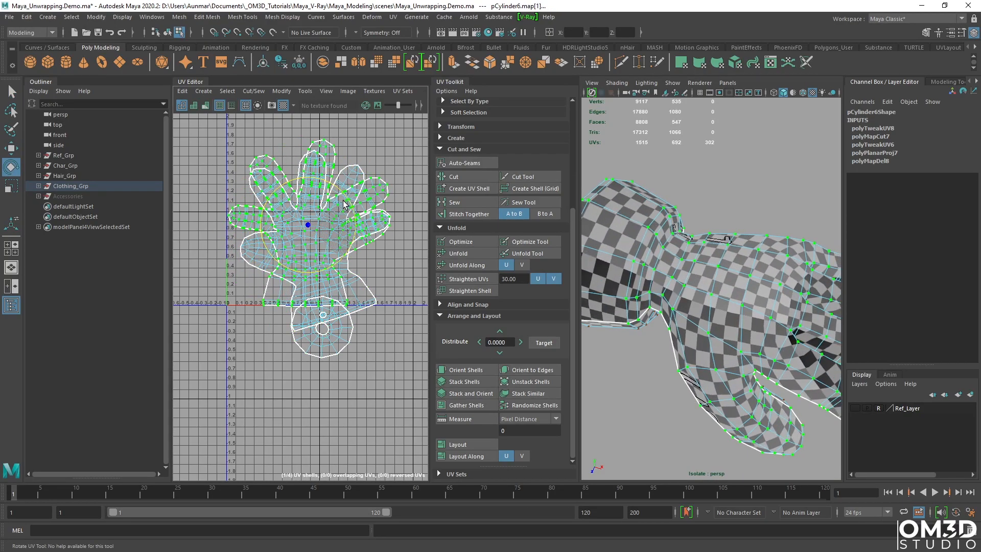
left_click(351, 283)
left_click_drag(343, 277, 333, 282)
key("w")
left_click_drag(317, 239, 445, 227)
middle_click_drag(333, 223, 305, 236, "alt")
Select the seam edges along the glove's little-finger side and stitch the two hand shells together there.
left_click_drag(598, 327, 710, 264, "alt")
key("q")
right_click_drag(711, 263, 710, 235)
left_click(703, 306)
left_click_drag(703, 306, 782, 354, "alt")
double_click(786, 308)
middle_click_drag(421, 278, 376, 284, "alt")
right_click(385, 269, "shift")
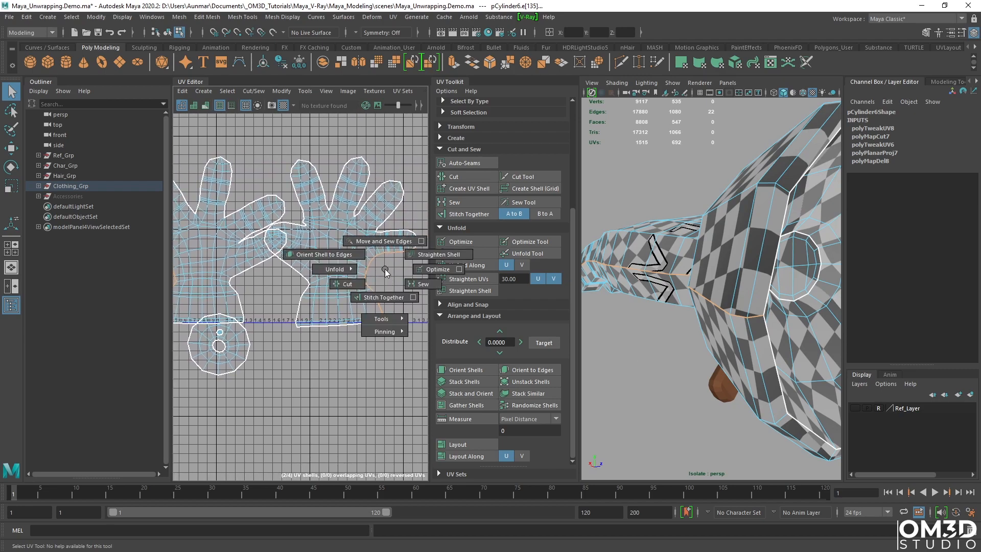
scroll(471, 392, "up", 2)
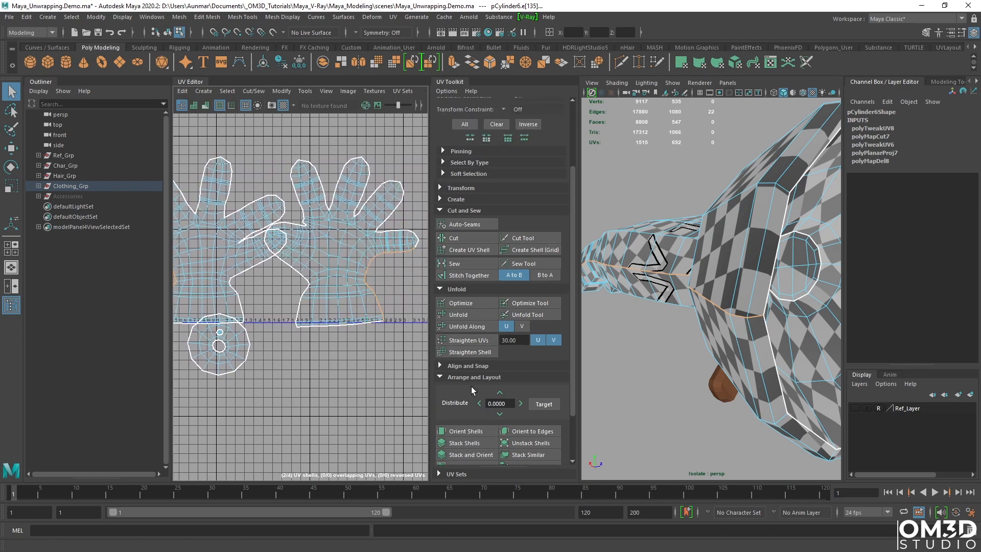
left_click(464, 276)
Select the joined hand shell and unfold it.
middle_click_drag(305, 297, 274, 309, "alt")
scroll(274, 308, "down", 3)
scroll(365, 307, "up", 4)
middle_click_drag(365, 308, 304, 310, "alt")
right_click_drag(313, 271, 335, 276)
double_click(329, 280)
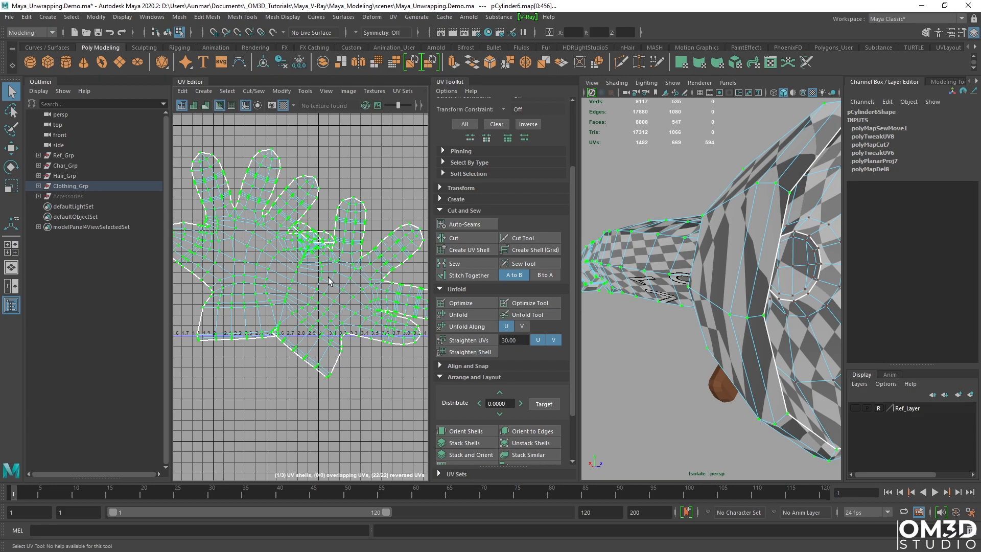
left_click(459, 315)
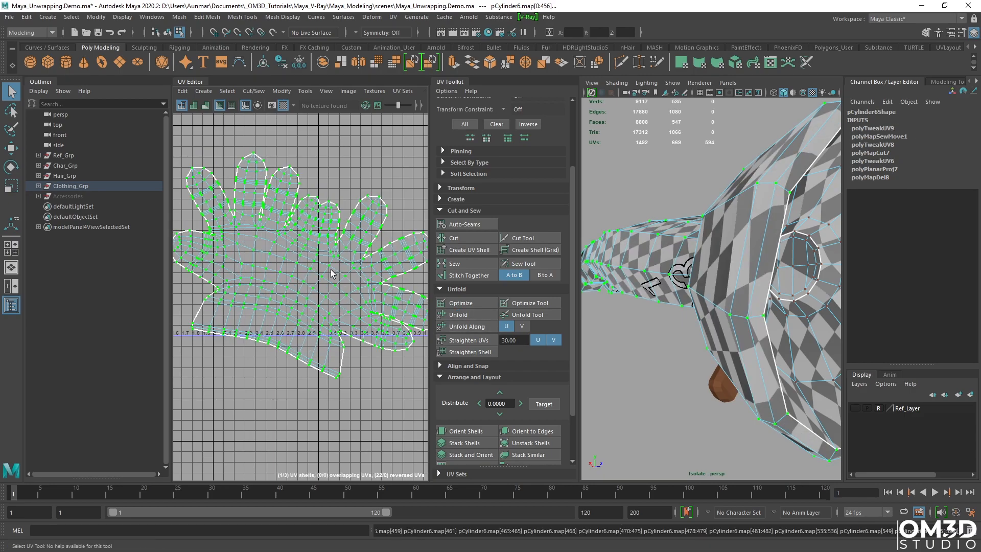
Rotate the joined hand shell level, enlarge it and move it above the round cuff shells.
left_click_drag(715, 286, 635, 309, "alt")
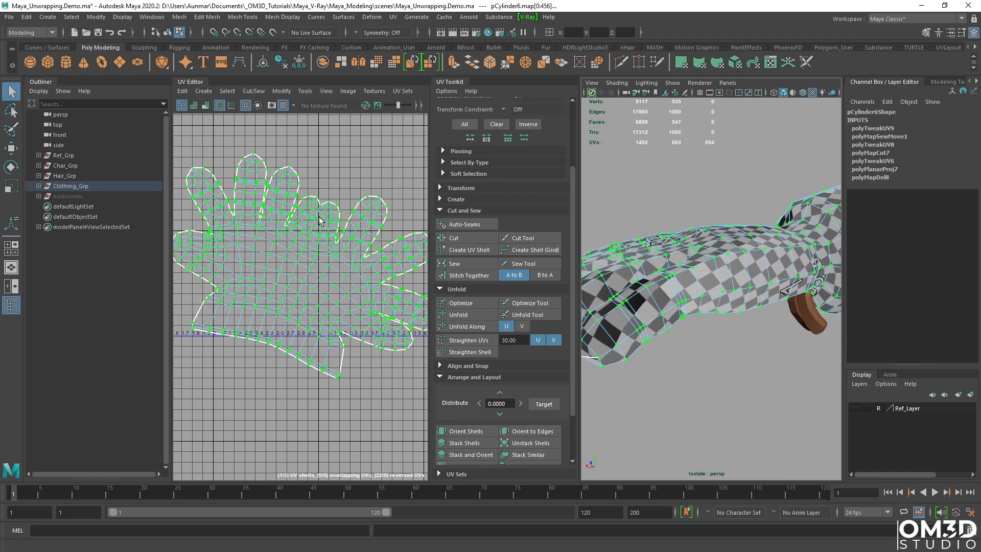
left_click_drag(351, 274, 351, 261)
mouse_move(666, 288)
left_mouse_down("alt")
mouse_move(693, 308)
mouse_move(661, 288)
left_mouse_up("alt")
left_click_drag(725, 268, 687, 276, "alt")
scroll(302, 311, "down", 5)
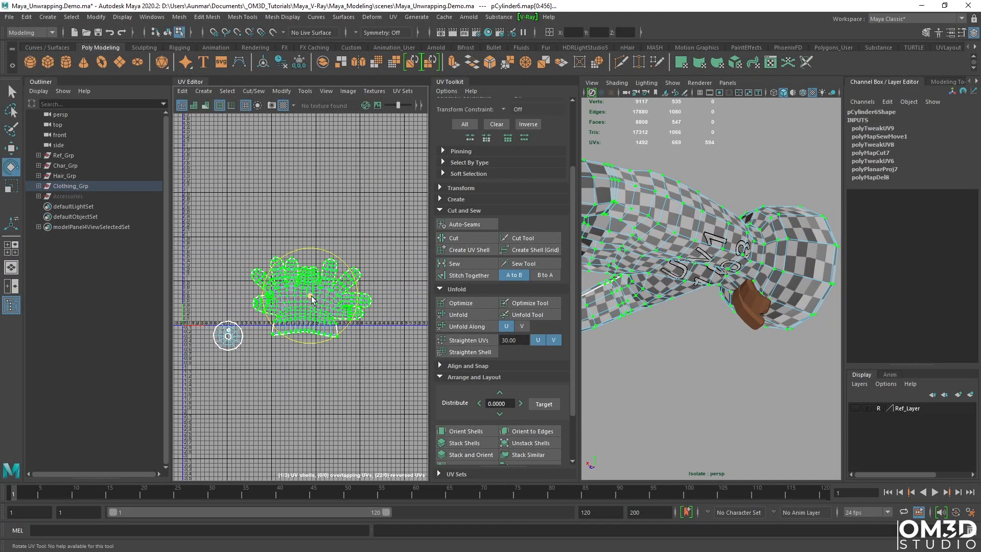
left_click_drag(311, 304, 344, 287)
left_click_drag(720, 280, 668, 318, "alt")
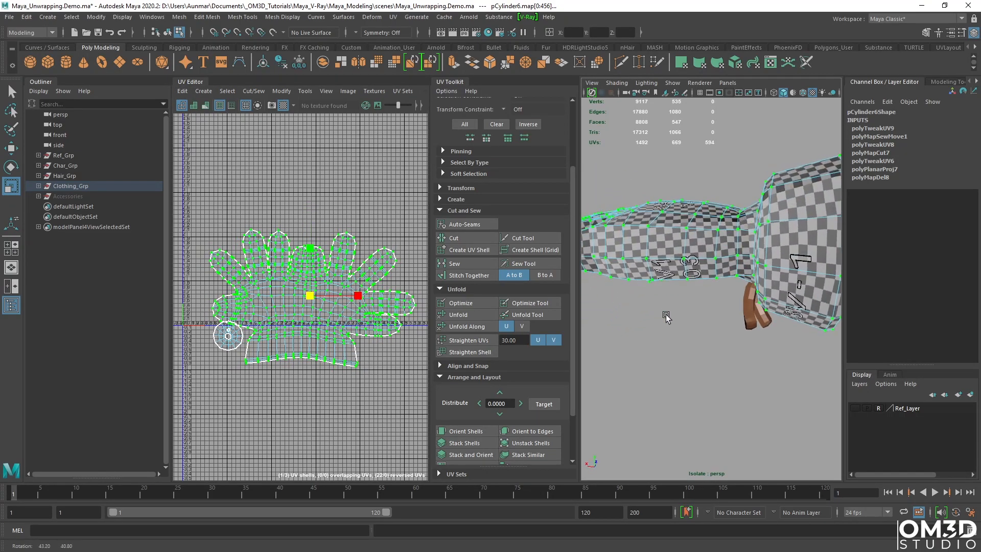
scroll(323, 308, "up", 2)
left_click_drag(314, 297, 289, 218)
middle_click_drag(262, 321, 293, 304, "alt")
Select the ring-shaped shell of the cuff's inner face and unfold it.
scroll(290, 309, "up", 5)
double_click(198, 342)
middle_click_drag(204, 343, 277, 338, "alt")
left_click_drag(815, 259, 685, 261, "alt")
left_click(475, 314)
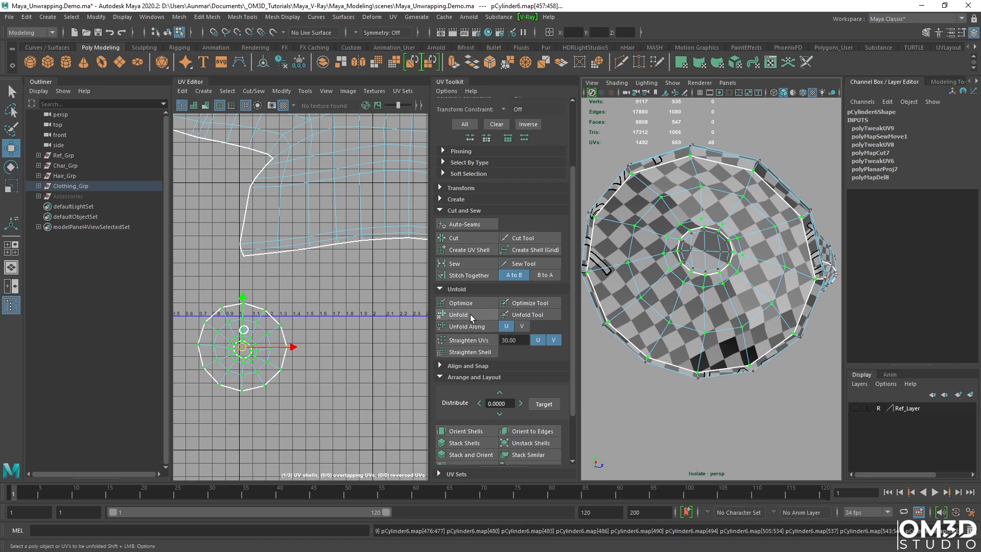
scroll(289, 335, "up", 3)
Cut the cuff's inner ring shell open along one radial line of edges and unfold it.
left_click_drag(714, 258, 731, 261, "alt")
right_click_drag(732, 260, 732, 231)
key("q")
left_click(717, 361)
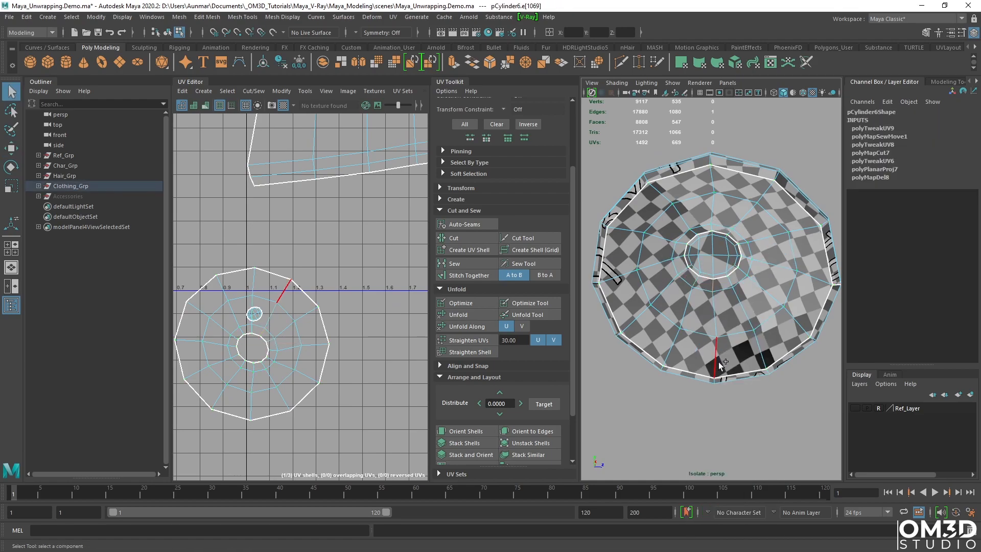
right_click(324, 294, "shift")
left_click(285, 306)
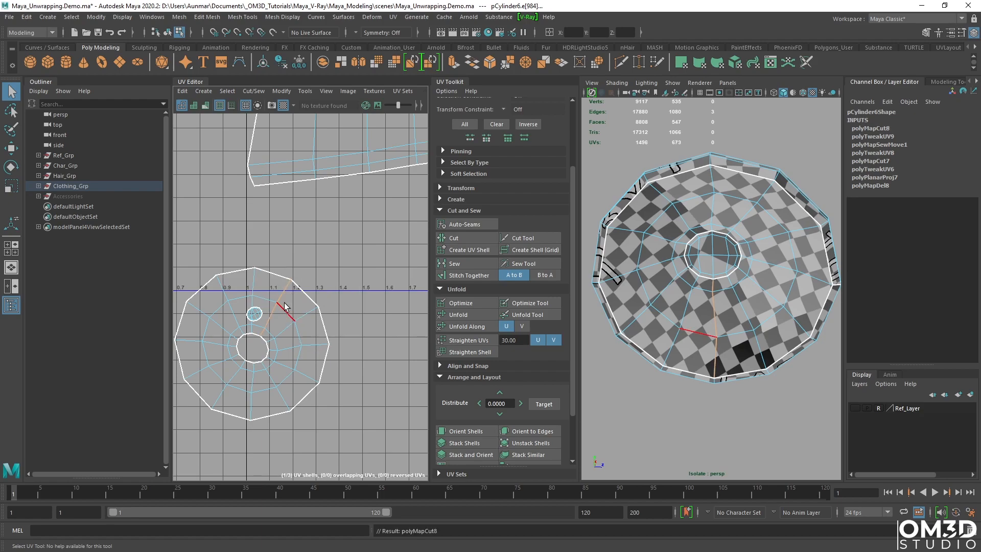
left_click(477, 315)
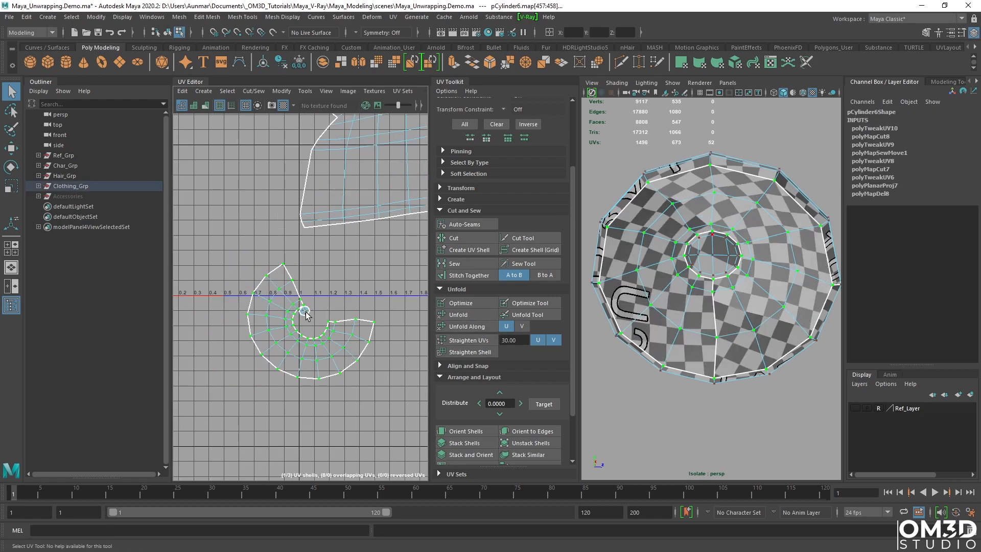
Move the small inner cap shell clear of the opened ring shell.
left_click_drag(305, 312, 352, 281)
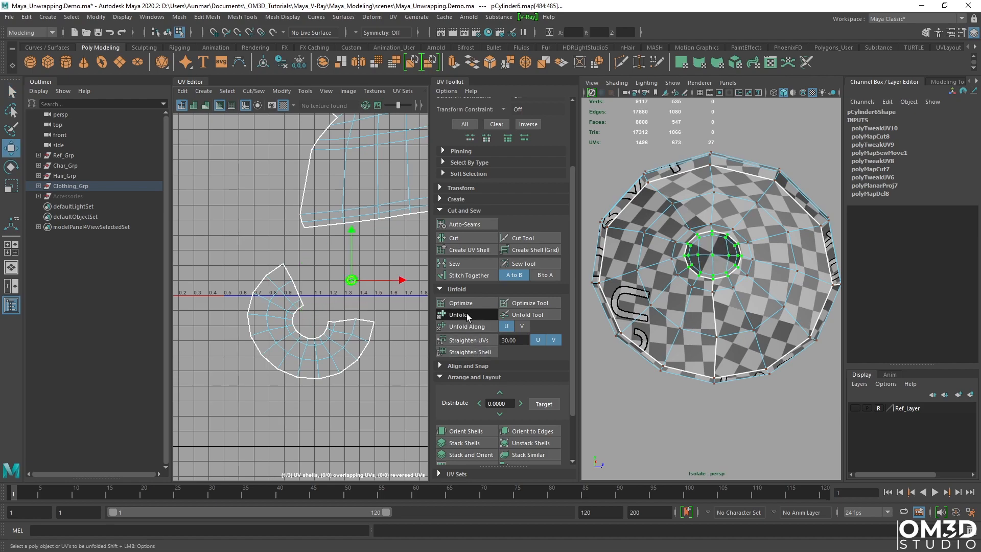
scroll(316, 312, "down", 3)
middle_click_drag(346, 323, 288, 279, "alt")
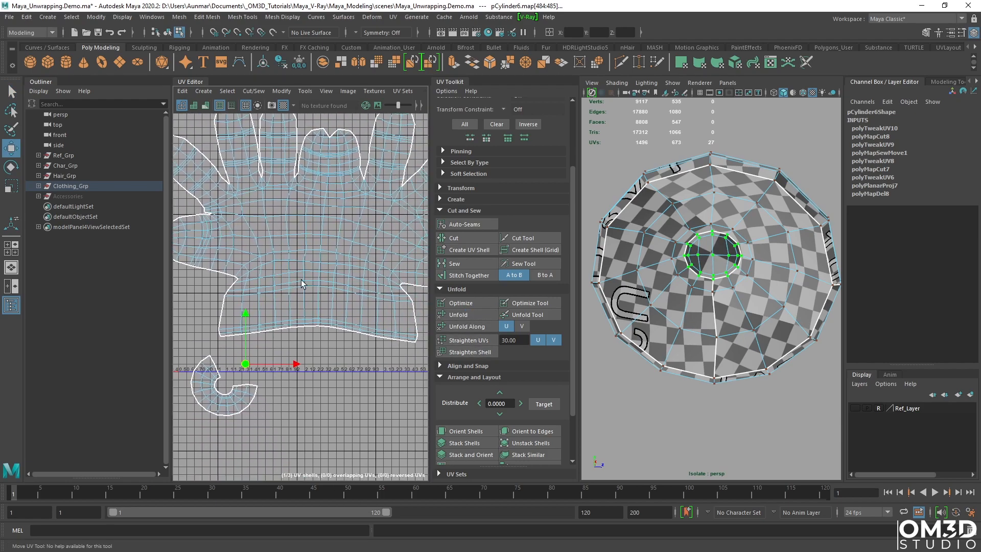
Select the edge loop around the glove's wrist and cut the cuff off the hand shell.
left_click_drag(621, 259, 692, 292, "alt")
left_click_drag(749, 339, 707, 255, "alt")
key("q")
right_click_drag(707, 253, 705, 223)
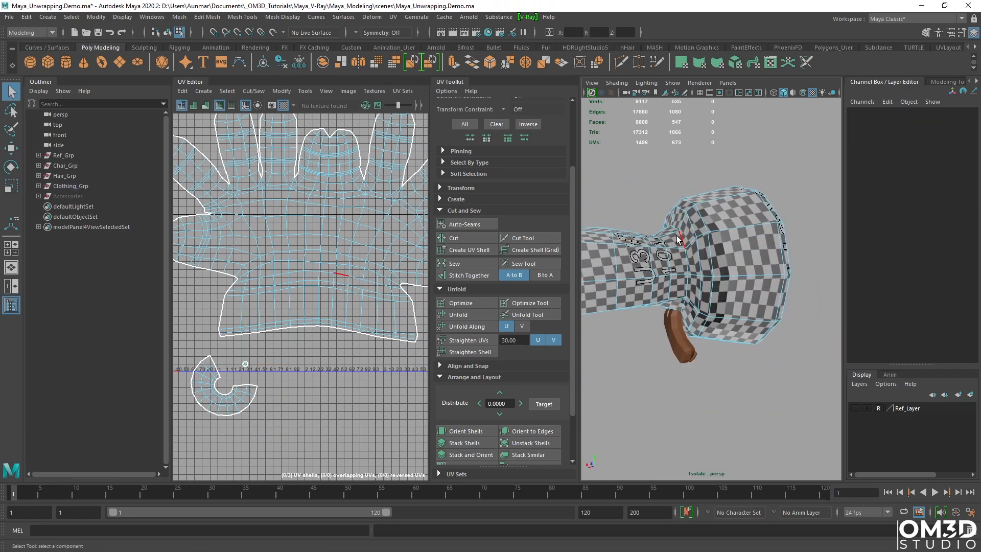
double_click(678, 240)
left_click_drag(677, 240, 772, 249, "alt")
scroll(684, 280, "up", 5)
scroll(684, 281, "down", 5)
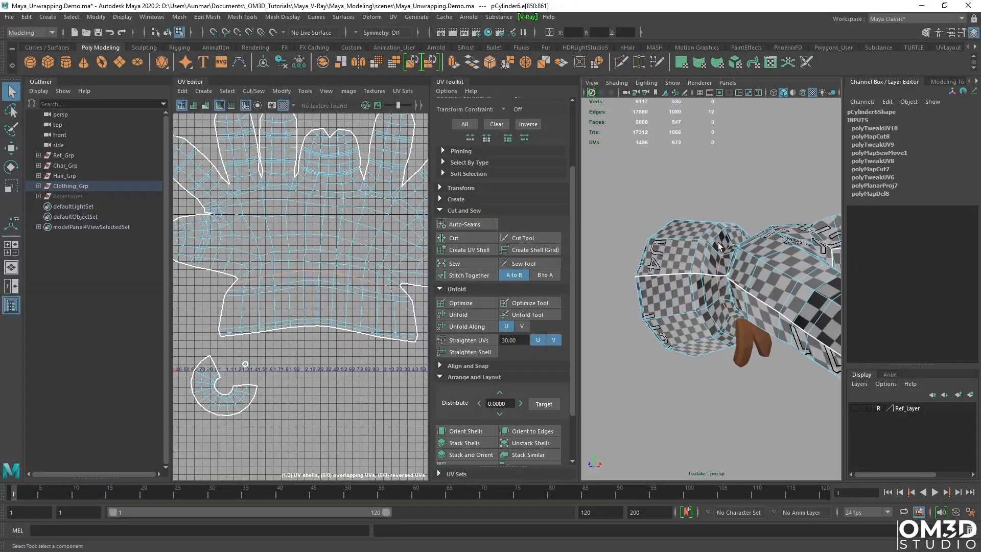
left_click_drag(737, 284, 739, 293, "alt")
right_click_drag(356, 302, 327, 316, "shift")
Select the separated cuff shell and move it below the hand shell.
right_click(331, 301)
left_click(323, 296)
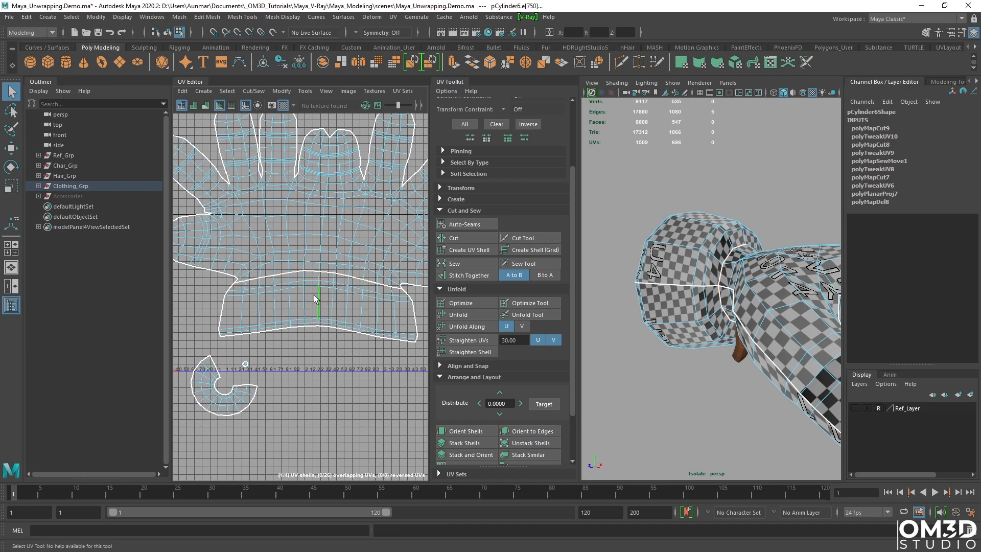
right_click_drag(358, 276, 359, 275)
left_click(317, 296)
left_click_drag(321, 307, 322, 343)
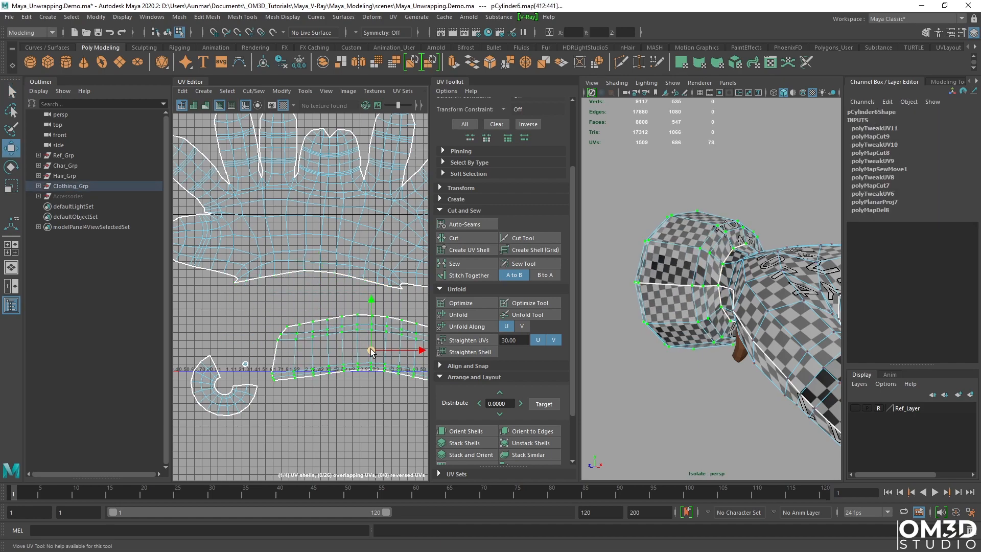
scroll(266, 334, "down", 3)
left_click_drag(257, 329, 321, 358)
middle_click_drag(321, 359, 319, 352, "alt")
Unfold the cuff shell along U.
left_click_drag(641, 298, 725, 292, "alt")
middle_click_drag(287, 313, 300, 290, "alt")
scroll(302, 290, "up", 1)
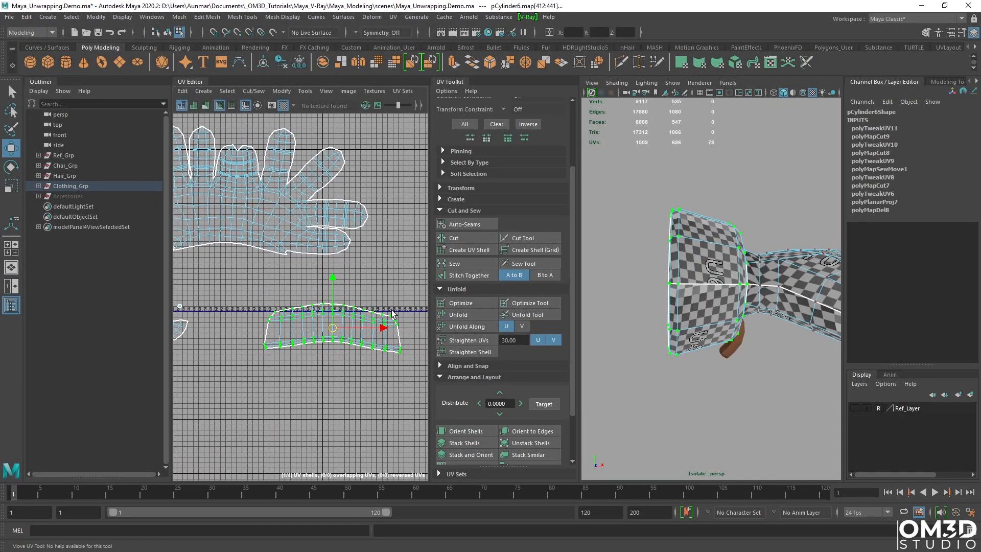
left_click(475, 327)
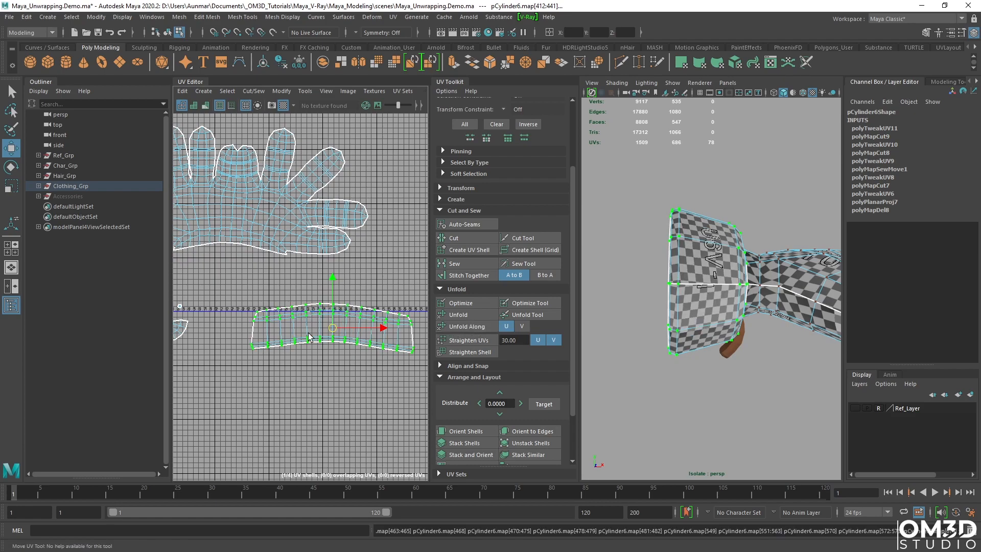
middle_click_drag(264, 336, 238, 320, "alt")
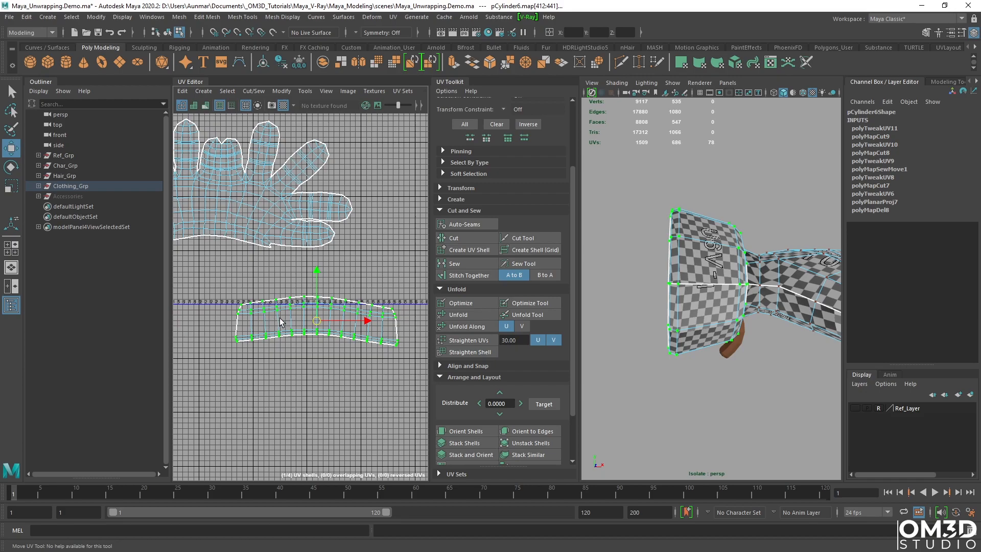
Switch the glove to object selection, display its UV distortion and examine the colouring on the hand.
left_click_drag(671, 305, 714, 225, "alt")
right_click(714, 225)
left_click(760, 209)
key("q")
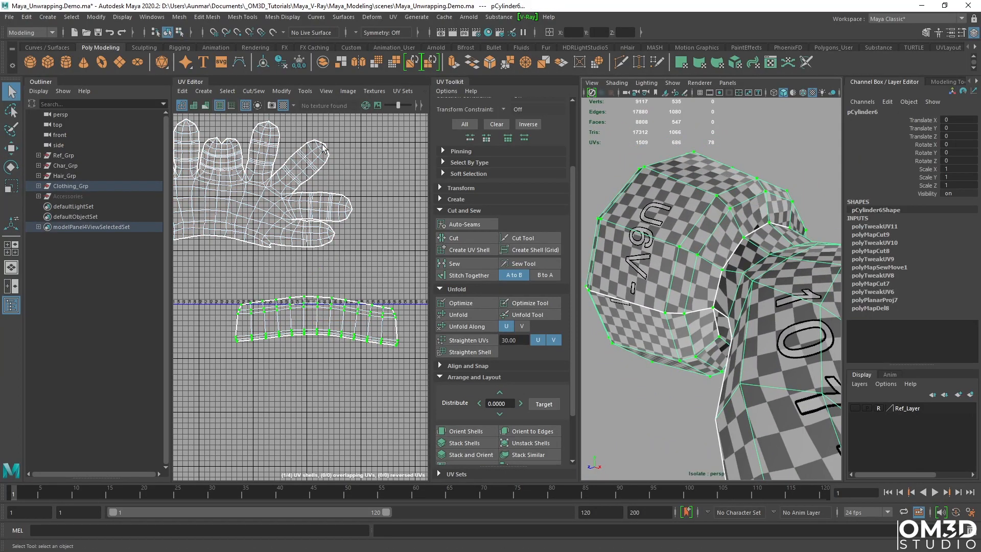
left_click(323, 93)
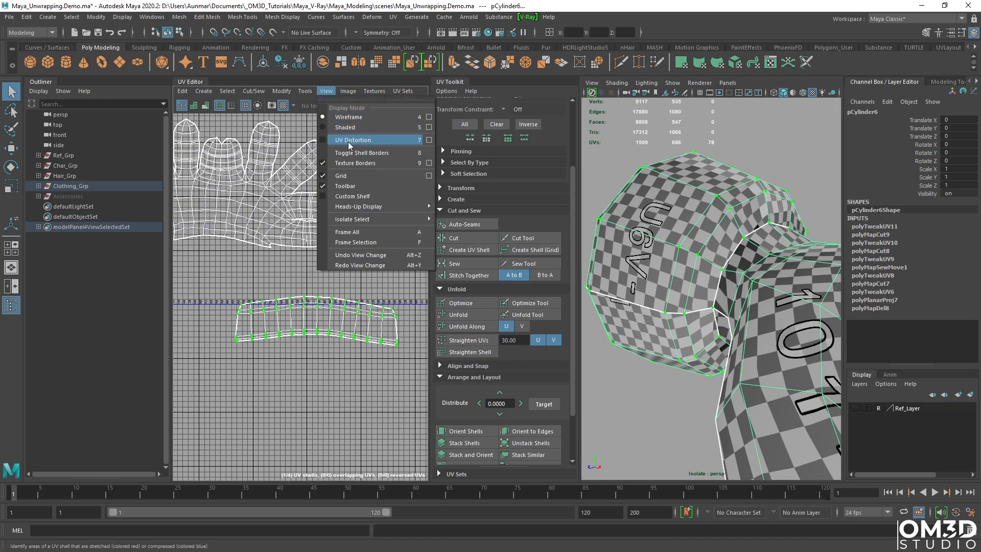
left_click(351, 141)
scroll(357, 239, "up", 4)
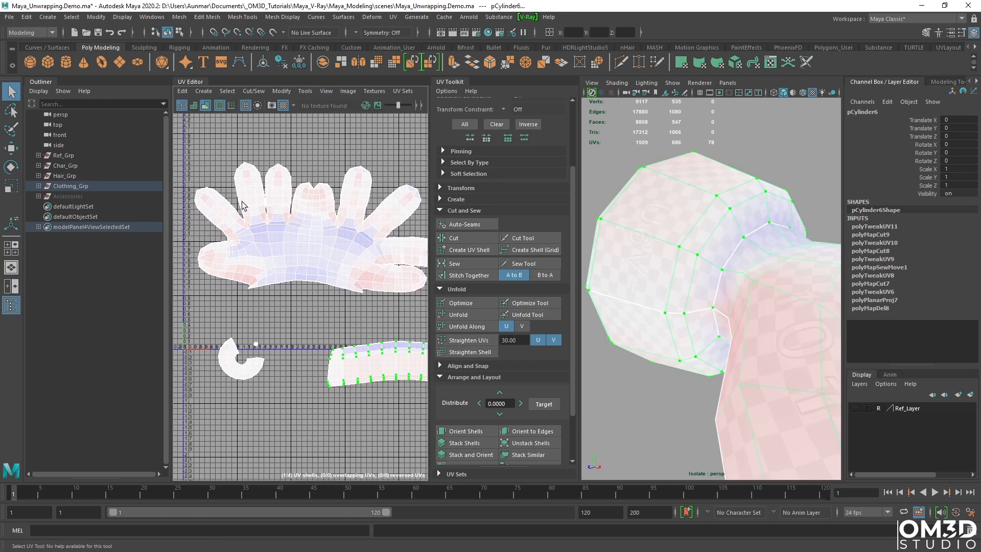
right_click_drag(705, 337, 651, 277, "alt")
left_click_drag(651, 276, 700, 296, "alt")
mouse_move(701, 334)
left_mouse_down("alt")
mouse_move(715, 340)
mouse_move(707, 316)
mouse_move(765, 327)
mouse_move(697, 263)
mouse_move(755, 276)
mouse_move(697, 308)
mouse_move(668, 306)
mouse_move(673, 351)
mouse_move(621, 336)
mouse_move(666, 317)
mouse_move(714, 265)
mouse_move(685, 222)
mouse_move(690, 285)
mouse_move(707, 319)
left_mouse_up("alt")
scroll(700, 330, "up", 3)
Try moving UVs on the thumb's lower border with soft selection, and undo the move.
right_click_drag(381, 281, 415, 304)
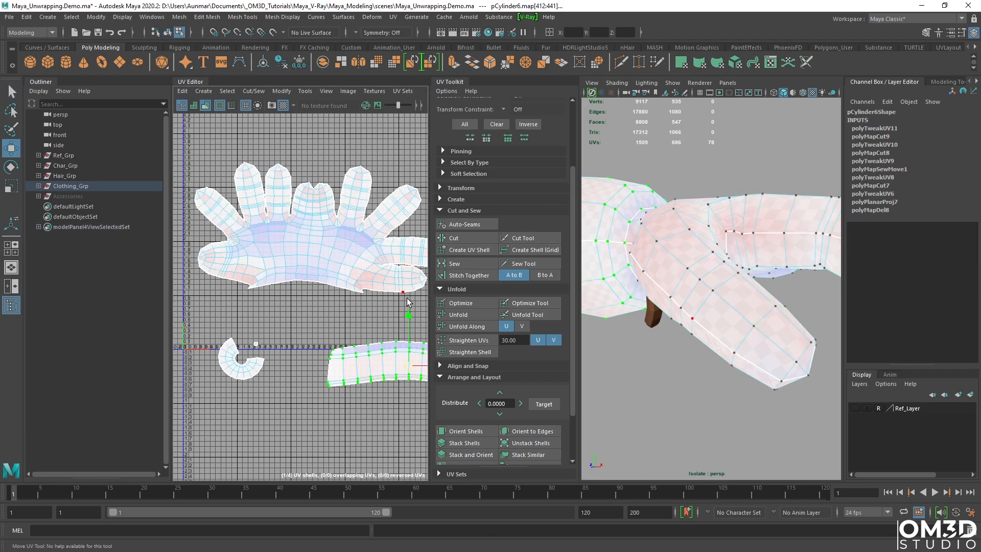
left_click_drag(406, 300, 387, 288)
middle_click_drag(387, 287, 345, 271, "alt")
key("b")
left_click_drag(352, 282, 353, 321)
left_click_drag(706, 285, 701, 301, "alt")
key("ctrl+z")
Try scaling the soft-selected thumb UVs, and undo the scaling.
scroll(378, 287, "up", 5)
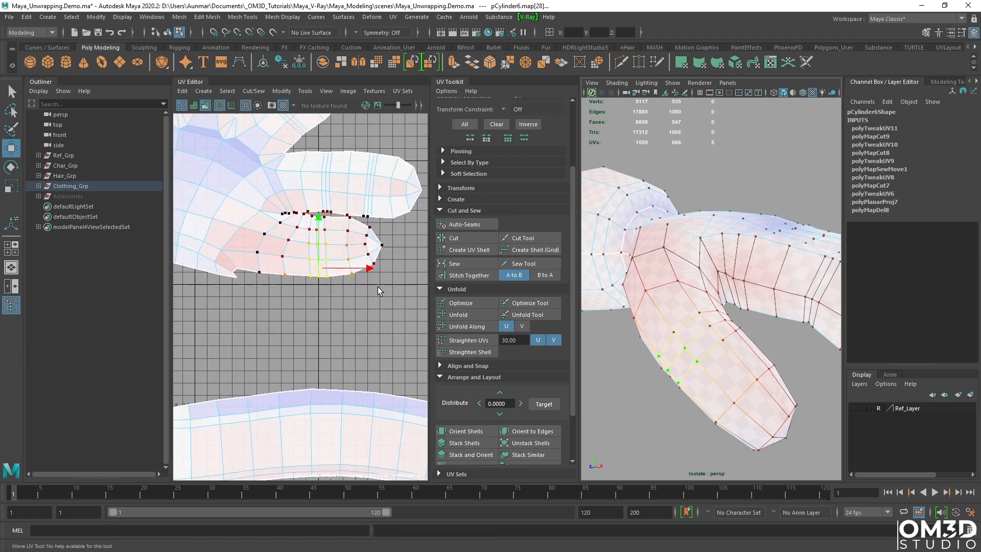
key("r")
left_click_drag(321, 271, 291, 278)
key("ctrl+z")
left_click_drag(683, 385, 746, 305, "alt")
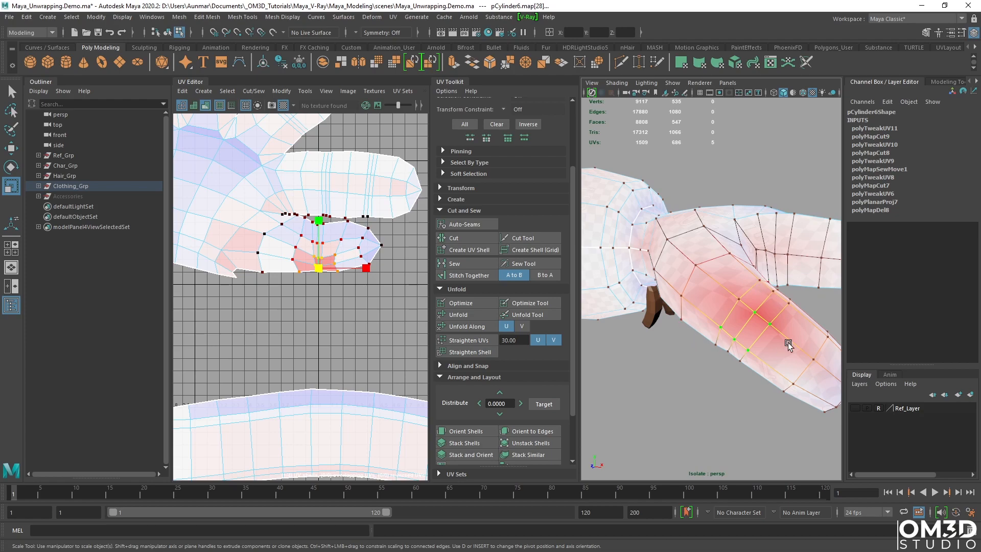
key("ctrl+z")
left_click_drag(319, 270, 371, 253)
left_click_drag(741, 322, 735, 335, "alt")
key("ctrl+z")
Exit scaling of the thumb UVs and turn off the UV distortion display in the UV layout.
middle_click_drag(365, 284, 368, 287, "alt")
right_click_drag(368, 287, 273, 270, "alt")
middle_click_drag(273, 270, 355, 340, "alt")
right_click_drag(356, 340, 338, 274, "alt")
key("q")
middle_click_drag(312, 295, 320, 274, "alt")
right_click_drag(320, 274, 313, 272, "alt")
scroll(378, 239, "down", 3)
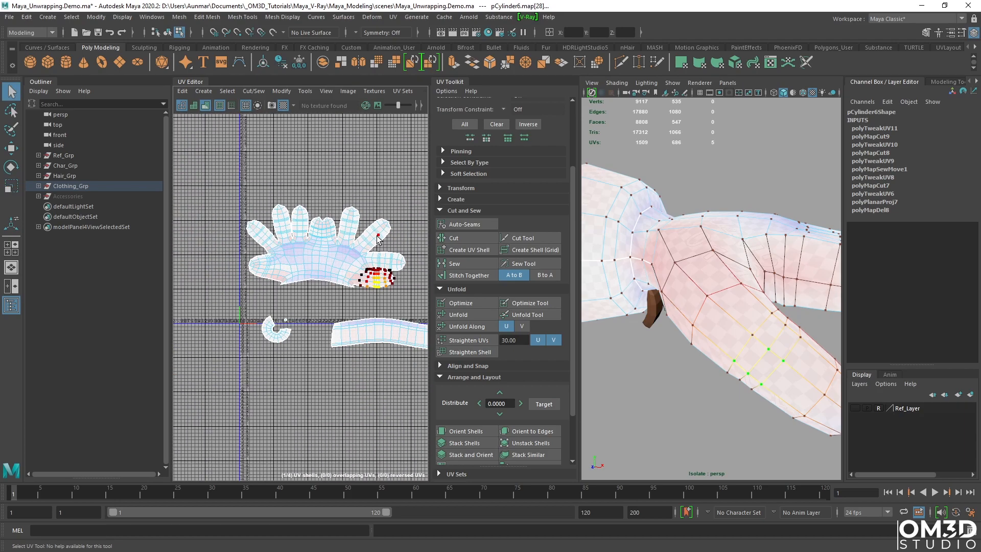
left_click(323, 92)
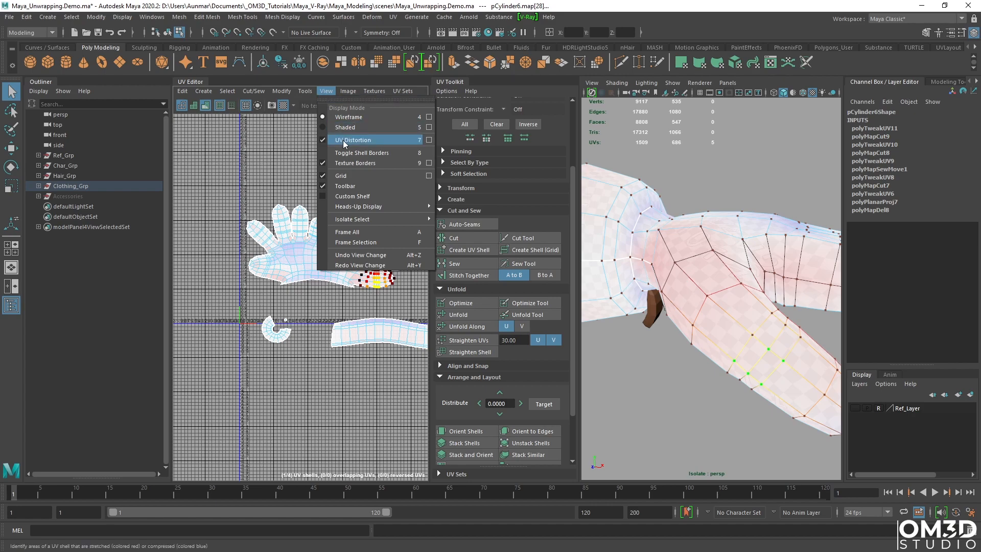
left_click(329, 91)
middle_click_drag(348, 216, 342, 217, "alt")
key("7")
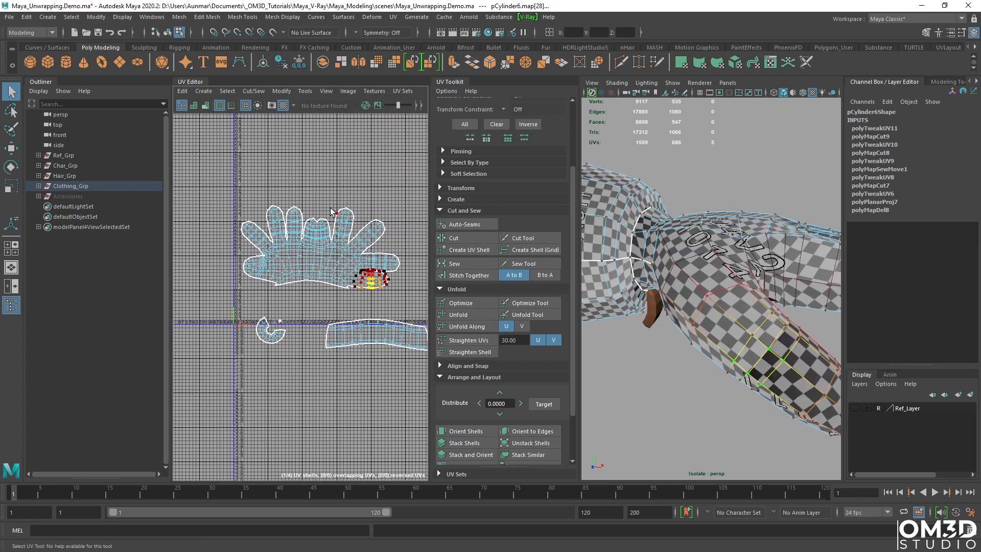
Turn off soft selection for the UVs on the thumb's lower border.
scroll(350, 279, "up", 2)
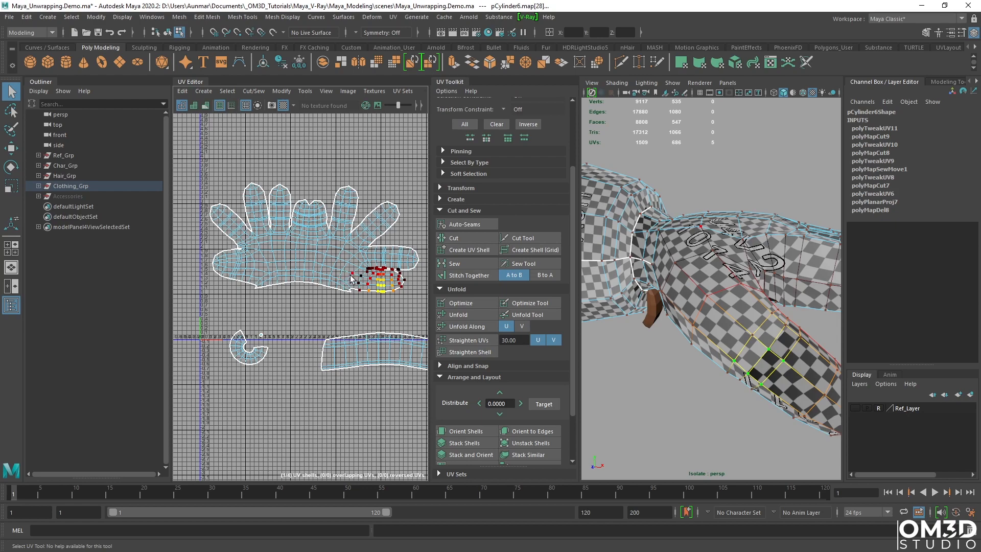
key("b")
right_click_drag(349, 285, 353, 277, "alt")
middle_click_drag(353, 277, 337, 295, "alt")
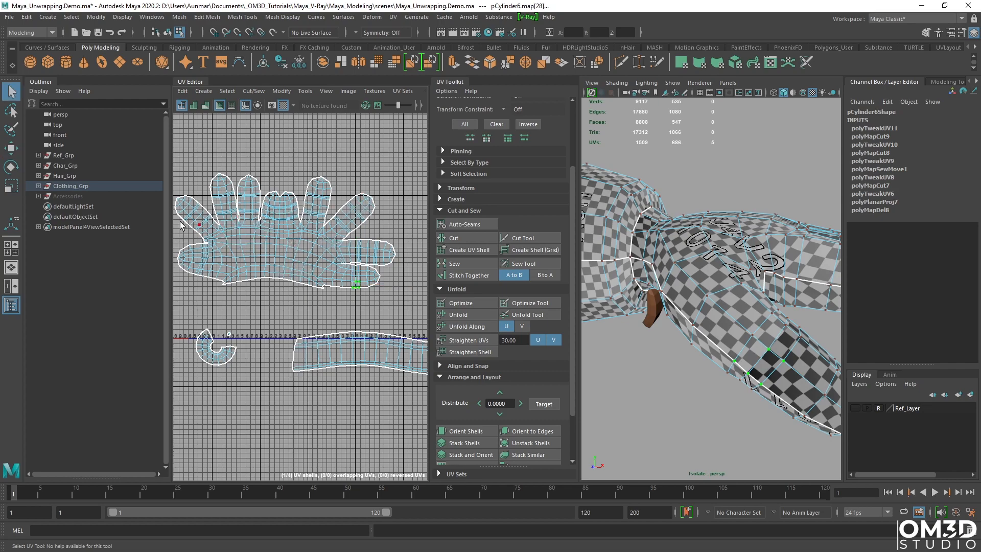
Return to object selection and select one of the small brown straps hanging below the glove's wrist.
left_click_drag(638, 326, 638, 294, "alt")
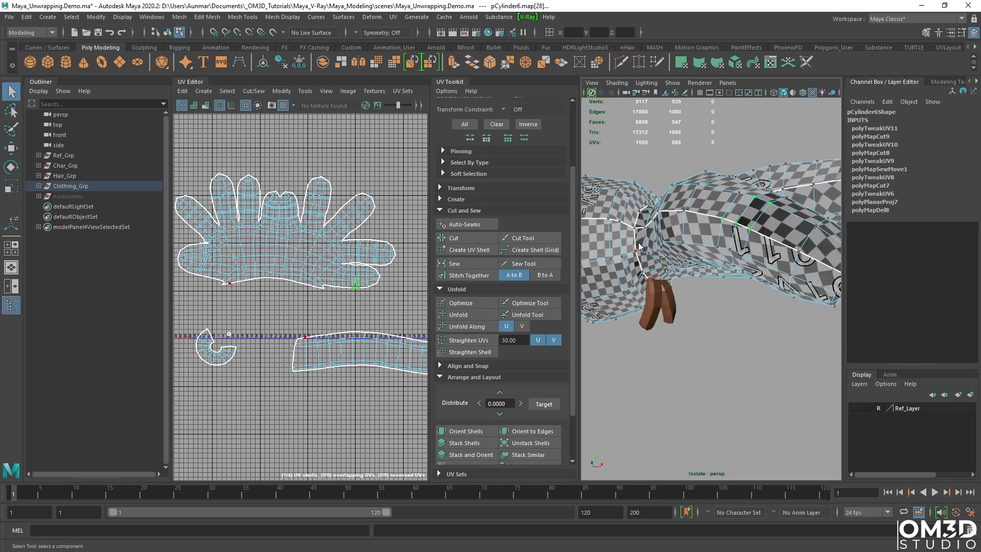
key("F8")
left_click(636, 317)
right_click_drag(636, 317, 761, 300, "alt")
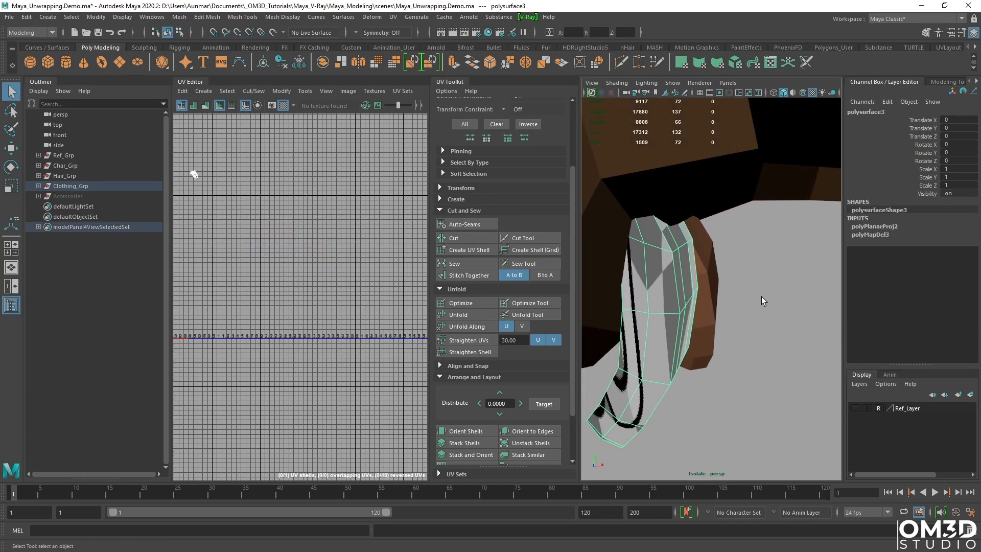
left_click_drag(726, 407, 758, 293, "alt")
left_click(716, 325, "shift")
right_click_drag(757, 292, 753, 276)
left_click_drag(747, 293, 785, 272, "alt")
right_click_drag(756, 260, 756, 236)
left_click_drag(751, 255, 755, 302, "alt")
right_click_drag(756, 304, 800, 250)
right_click(765, 312)
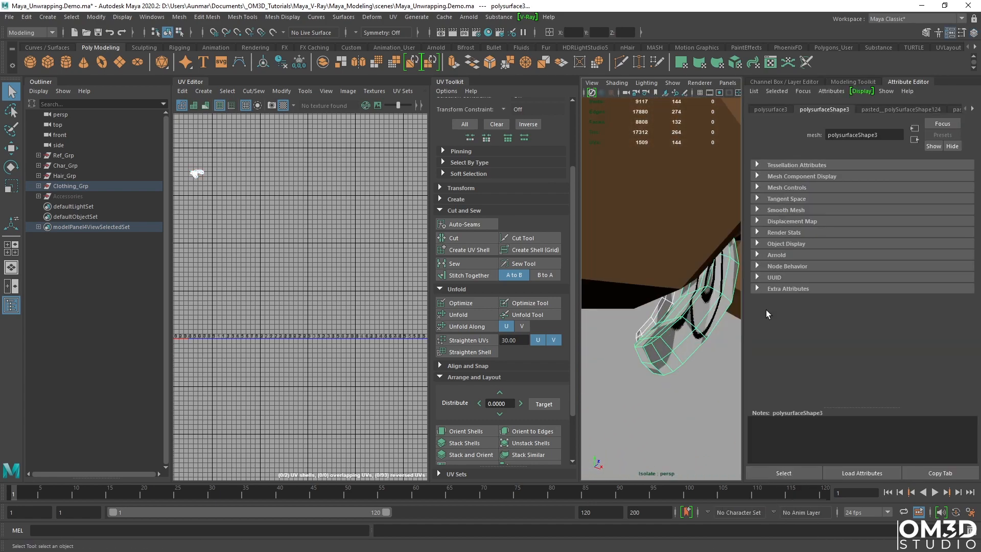
key("ctrl+a")
left_click(779, 280)
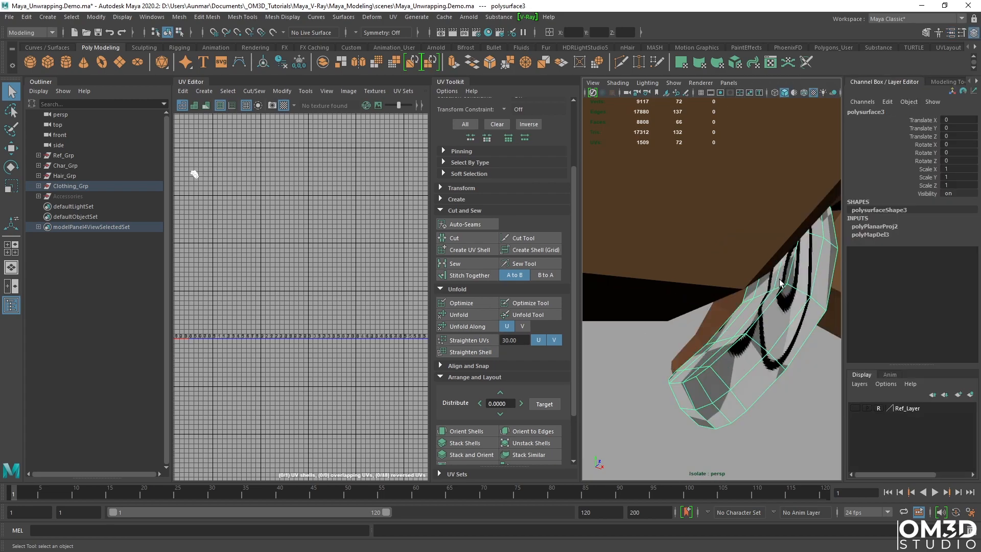
Hide the checker map and cut the selected strap's UVs along two edge loops bordering its side strip.
right_click_drag(779, 268, 779, 241)
double_click(768, 307)
left_click_drag(768, 308, 723, 328, "alt")
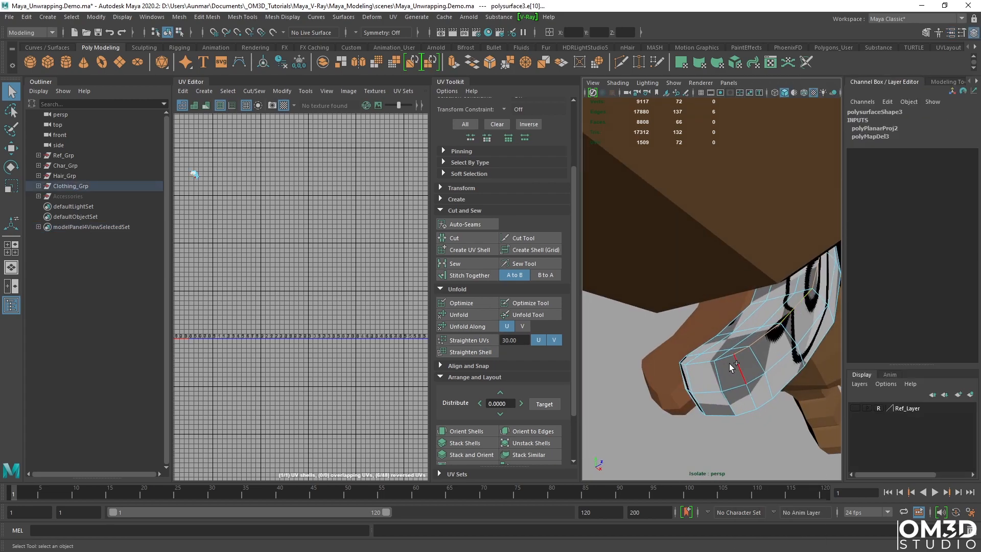
left_click(283, 105)
left_click_drag(732, 370, 702, 347, "alt")
middle_click_drag(703, 348, 695, 319, "alt")
left_click_drag(695, 319, 760, 331, "alt")
double_click(702, 308, "shift")
left_click_drag(685, 340, 719, 289, "alt")
middle_click_drag(718, 286, 741, 341, "alt")
mouse_move(741, 342)
left_mouse_down("alt")
mouse_move(721, 341)
mouse_move(738, 332)
left_mouse_up("alt")
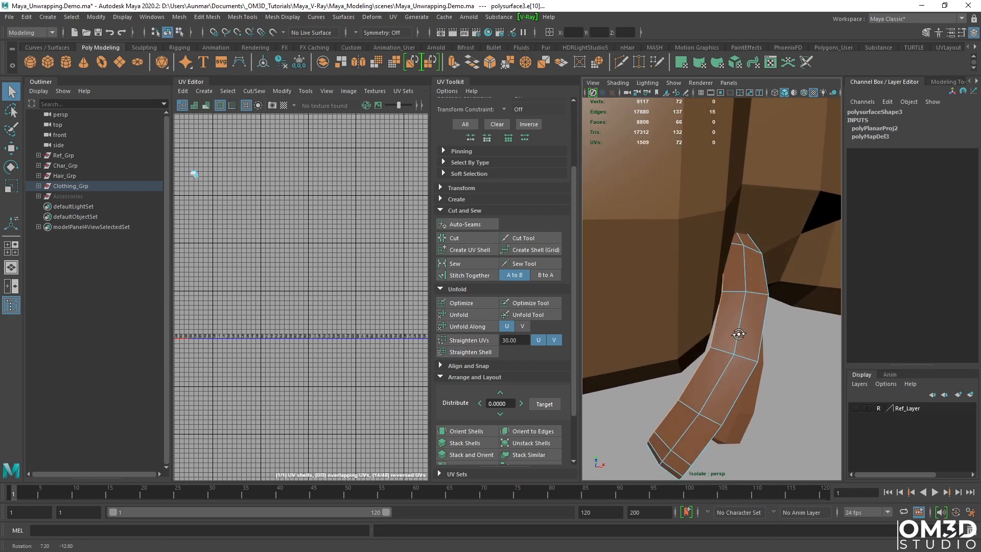
middle_click_drag(236, 200, 341, 271, "alt")
scroll(342, 270, "up", 4)
middle_click_drag(290, 249, 349, 310, "alt")
scroll(349, 311, "up", 5)
right_click_drag(352, 251, 321, 270, "shift")
Move one strap UV shell away from the other, then select all of the strap's UVs and unfold them.
double_click(300, 254)
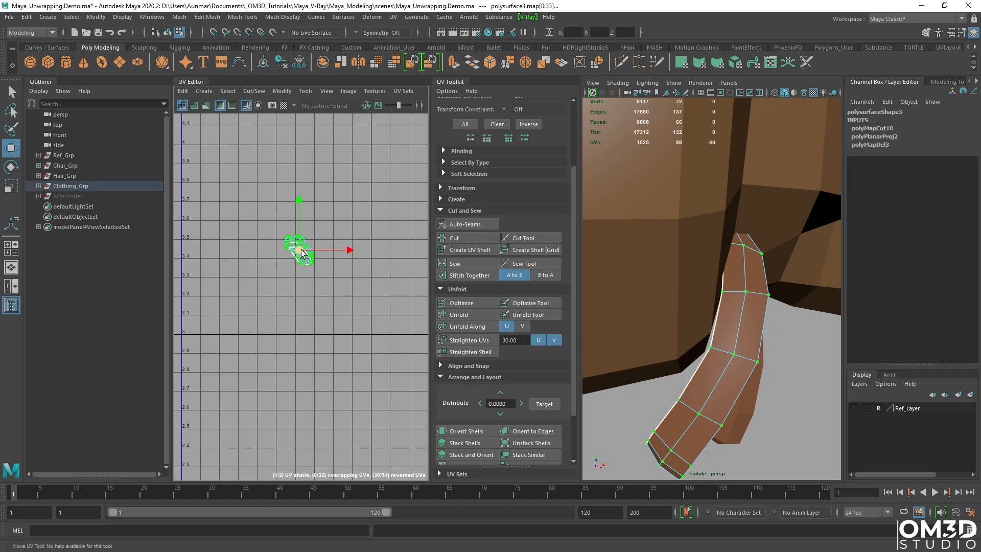
left_click_drag(303, 253, 352, 247)
left_click_drag(384, 279, 230, 193)
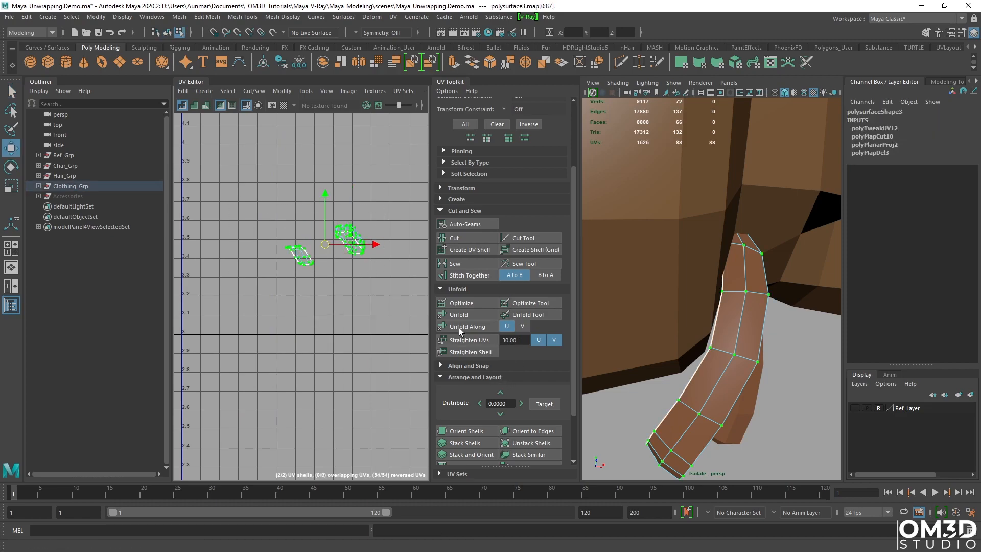
left_click(456, 314)
scroll(357, 292, "down", 5)
scroll(642, 313, "up", 5)
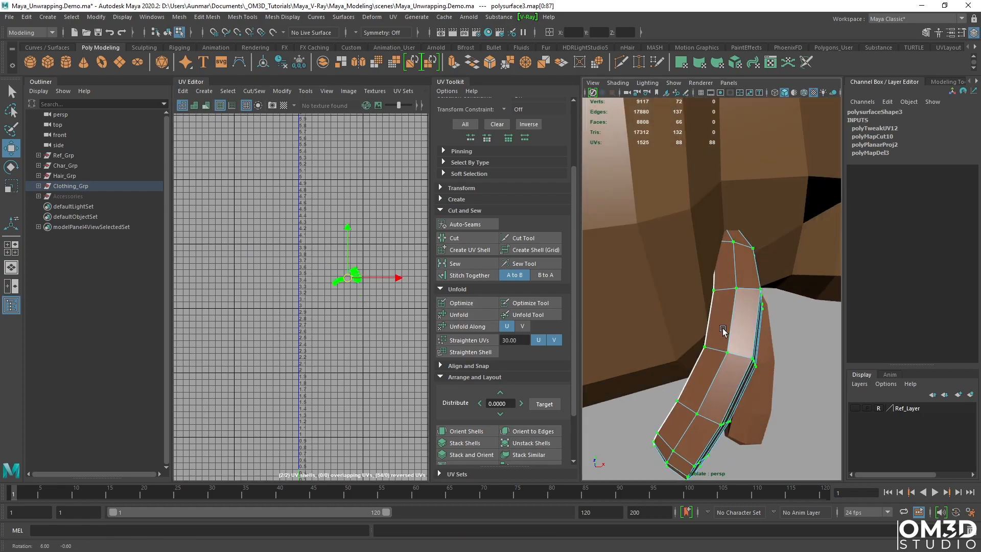
Select the second strap and cut its UVs along the matching two edge loops.
left_click(679, 291)
right_click_drag(675, 282, 715, 261)
left_click_drag(644, 276, 714, 333, "alt")
double_click(687, 306)
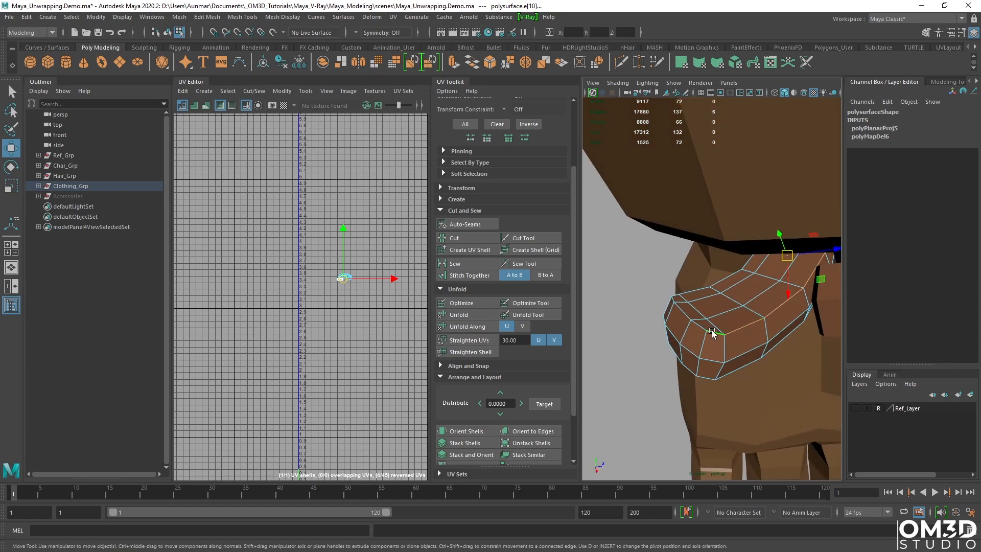
double_click(701, 330, "shift")
left_click_drag(655, 332, 757, 340, "alt")
double_click(716, 305, "shift")
key("f")
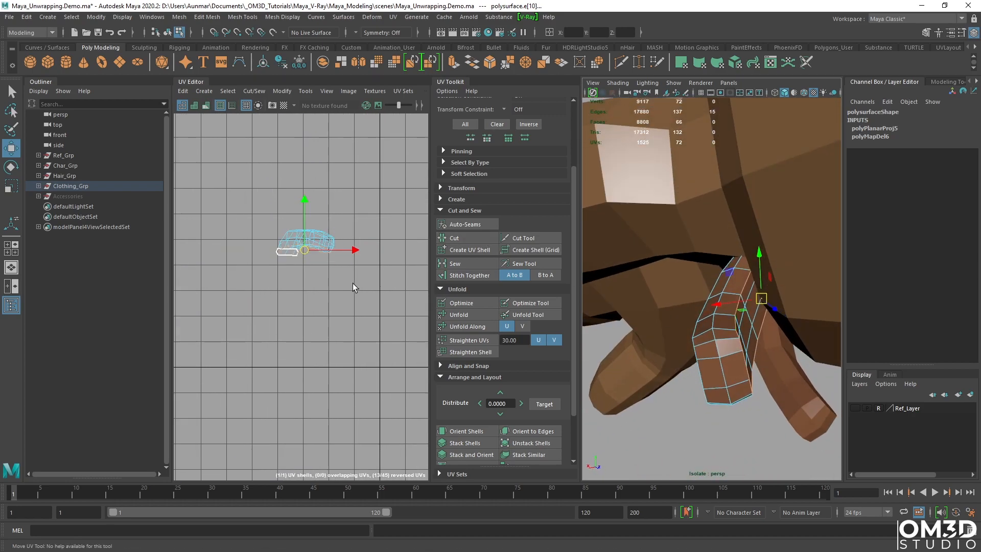
right_click(355, 249, "shift")
left_click(327, 264)
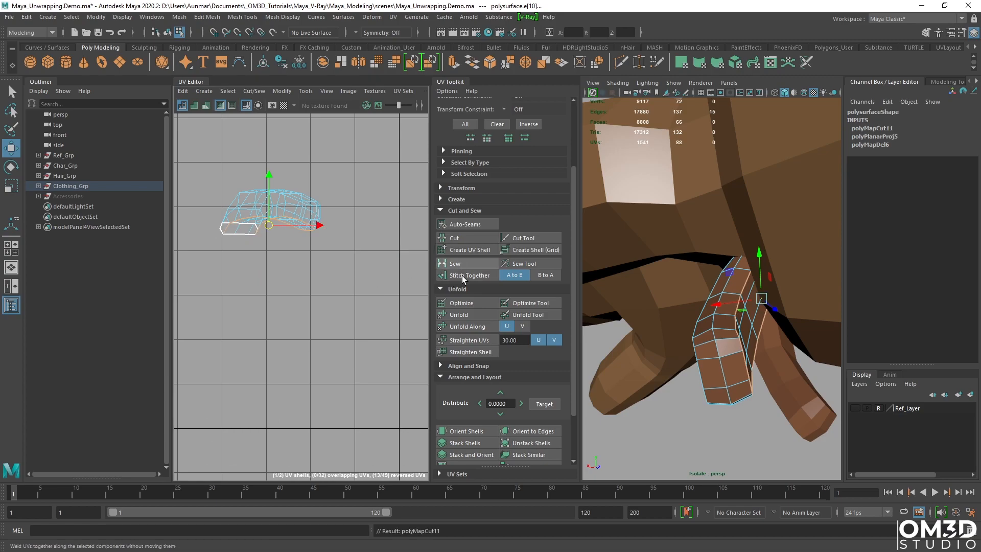
Select all UVs of the second strap and unfold both of its shells.
left_click(465, 314)
right_click_drag(290, 200, 317, 201)
key("q")
left_click_drag(384, 267, 180, 146)
left_click(480, 315)
scroll(333, 251, "down", 10)
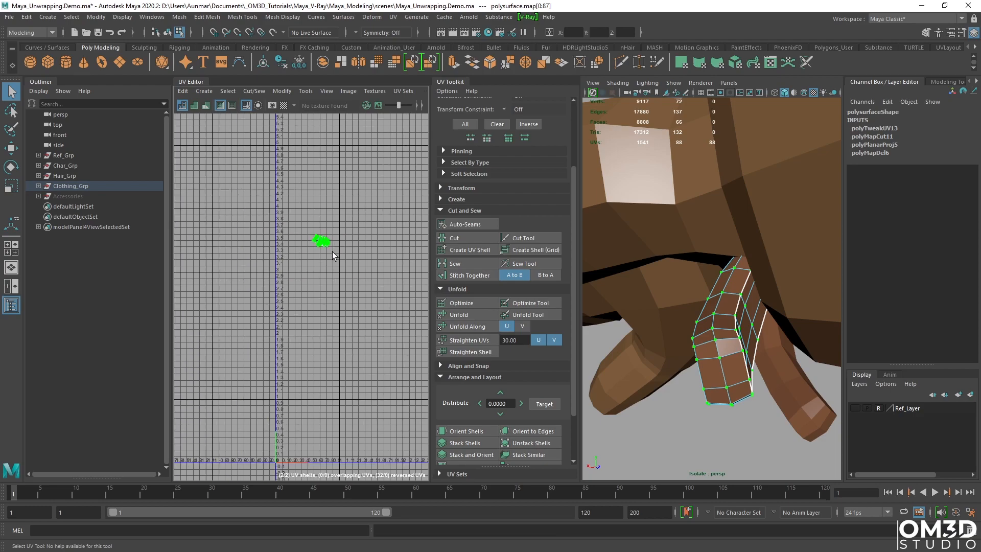
Select the glove and both straps as objects and pack their UV shells together with Layout.
right_click_drag(750, 279, 783, 256)
scroll(745, 269, "down", 3)
left_click_drag(745, 268, 789, 360, "alt")
scroll(726, 327, "down", 5)
scroll(788, 359, "down", 5)
middle_click_drag(784, 356, 762, 361, "alt")
left_click_drag(787, 351, 593, 212)
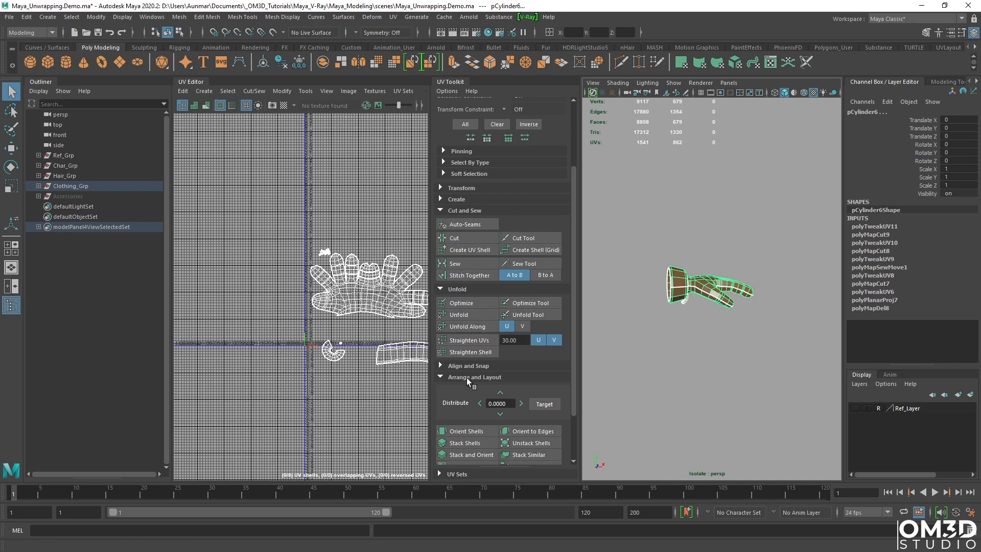
scroll(484, 406, "down", 3)
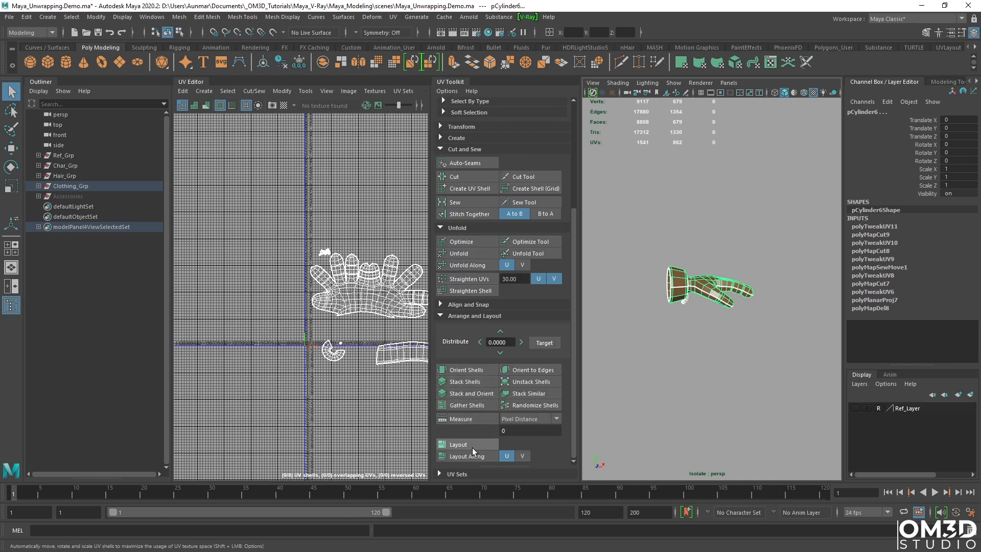
left_click(458, 444)
scroll(357, 339, "up", 5)
scroll(356, 338, "up", 4)
middle_click_drag(305, 339, 367, 315, "alt")
scroll(367, 314, "up", 2)
Open the Layout UVs options and review the packing, shell transform and layout settings.
left_click(312, 92)
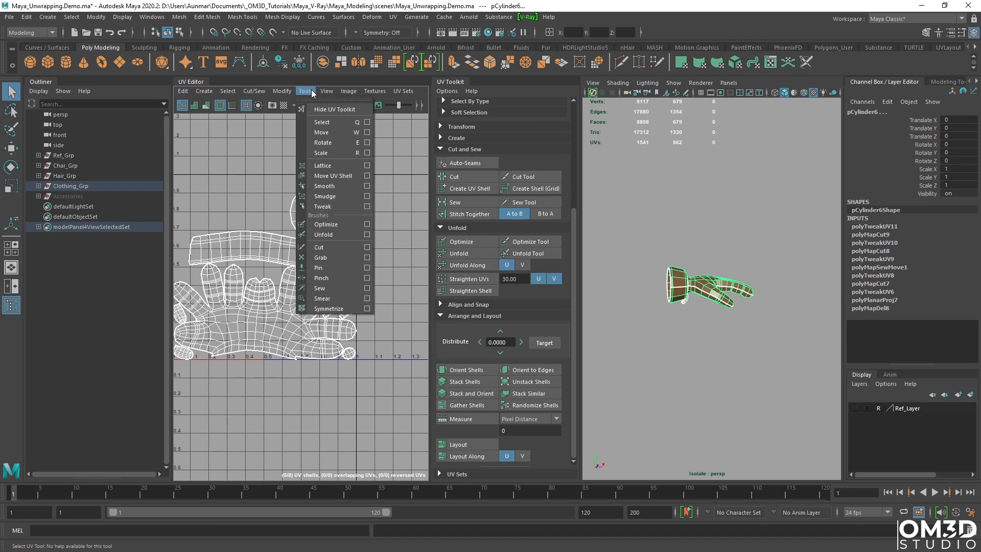
mouse_move(285, 92)
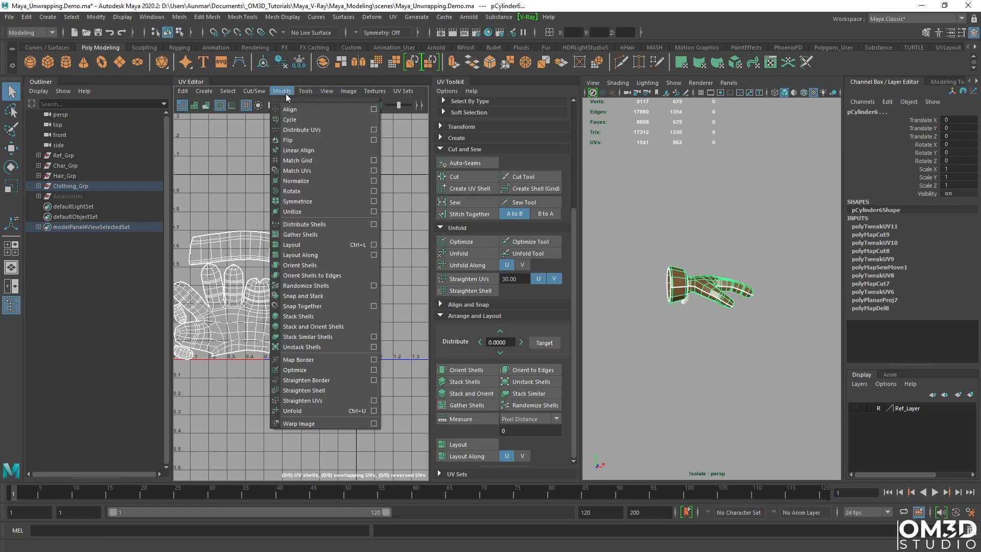
left_click(374, 244)
left_click_drag(876, 180, 500, 118)
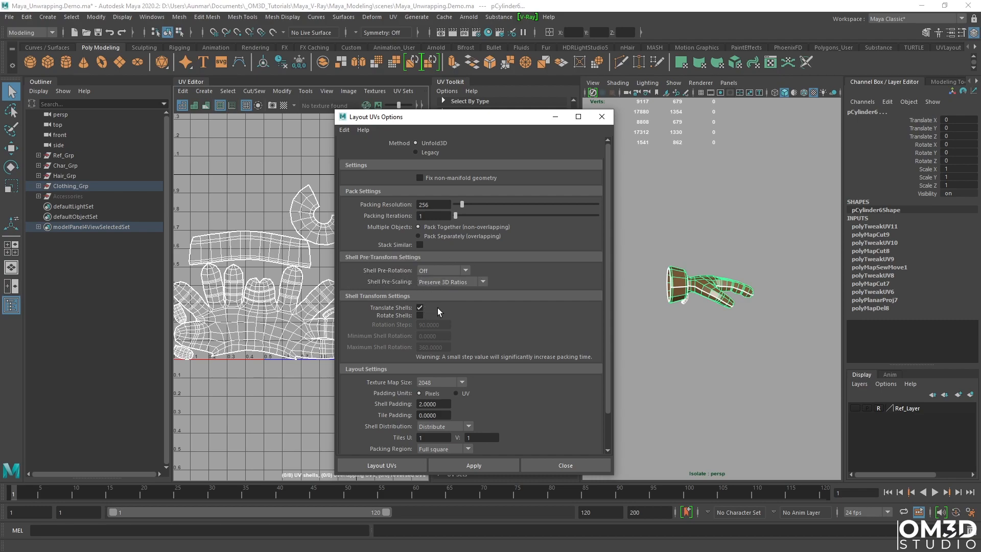
scroll(439, 294, "down", 2)
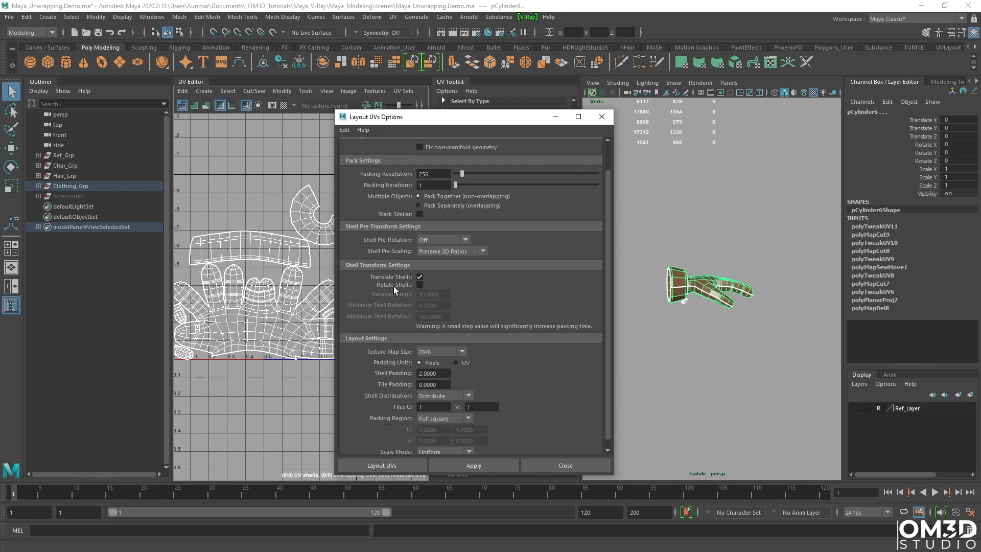
scroll(511, 322, "down", 1)
scroll(440, 262, "up", 3)
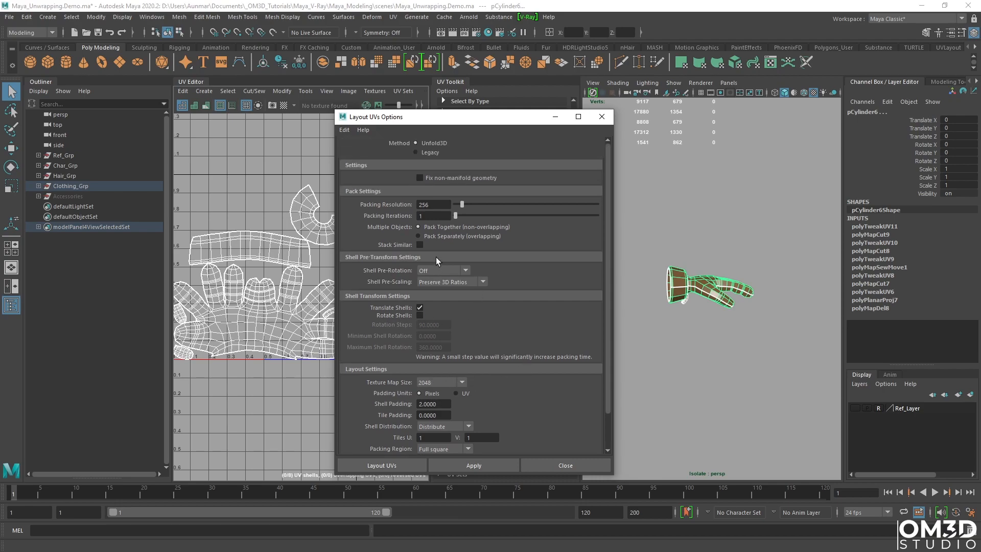
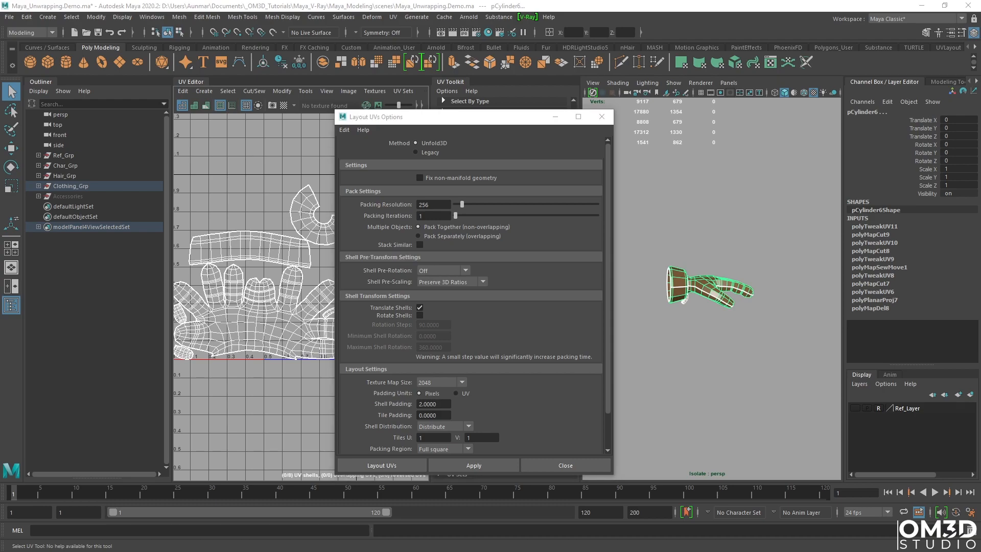
scroll(378, 390, "down", 2)
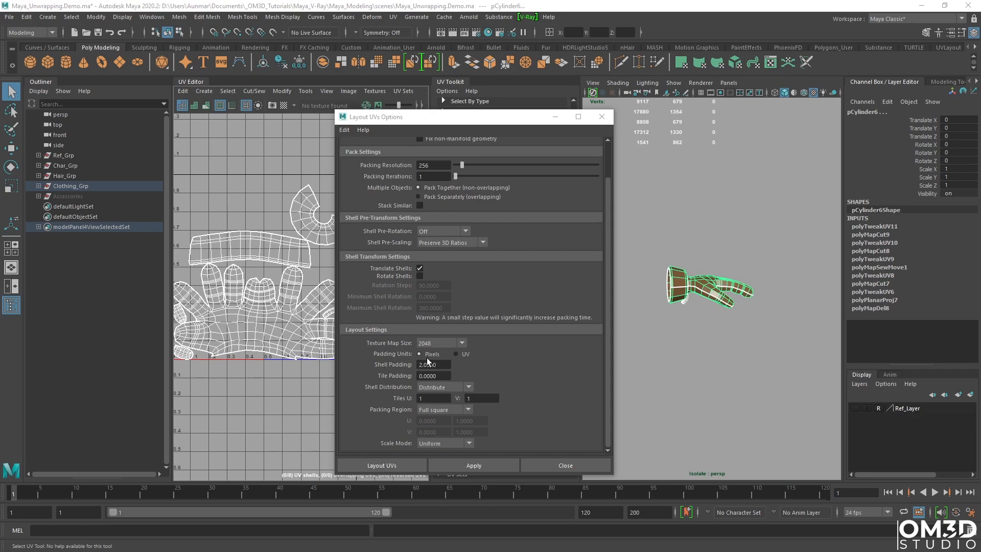
Inspect the gap between neighbouring shells and apply the layout with Shell Padding set to 0 pixels.
left_click_drag(446, 117, 688, 120)
scroll(296, 255, "up", 6)
scroll(308, 240, "up", 8)
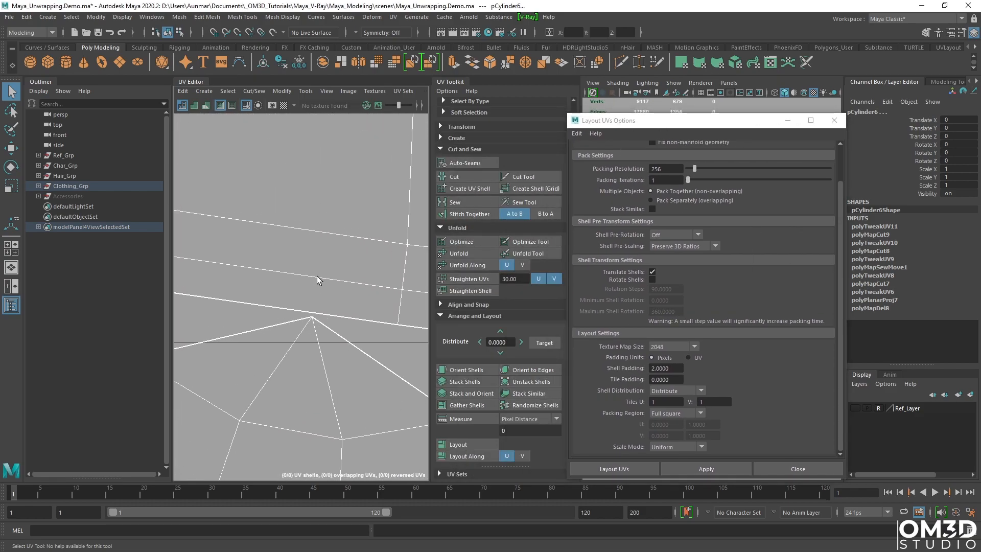
scroll(309, 341, "up", 3)
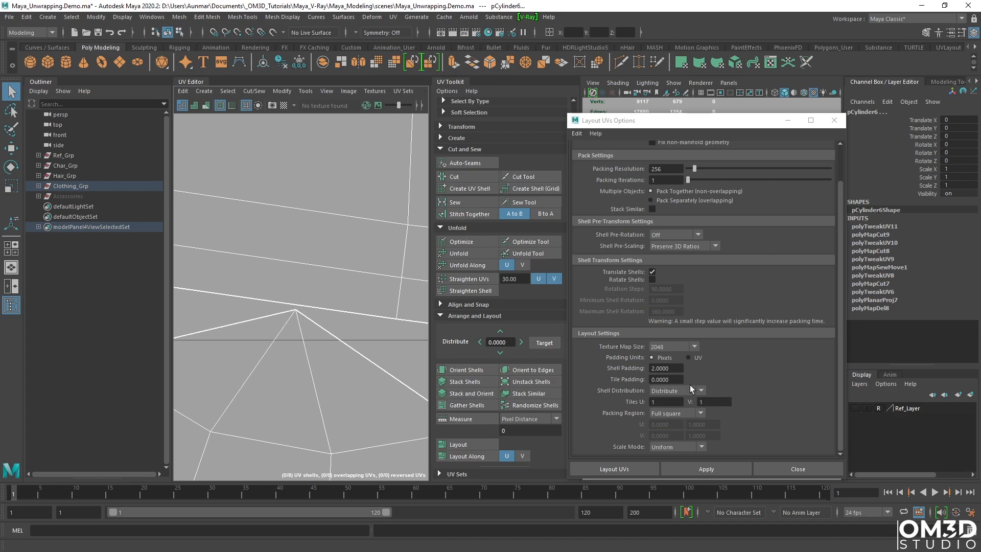
left_click_drag(669, 369, 574, 357)
type("0")
key("Return")
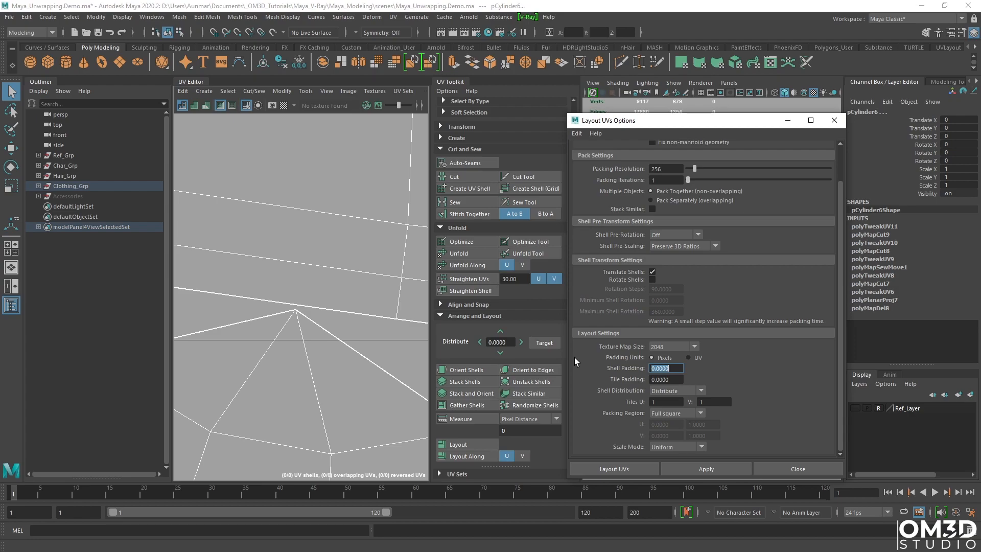
left_click(739, 469)
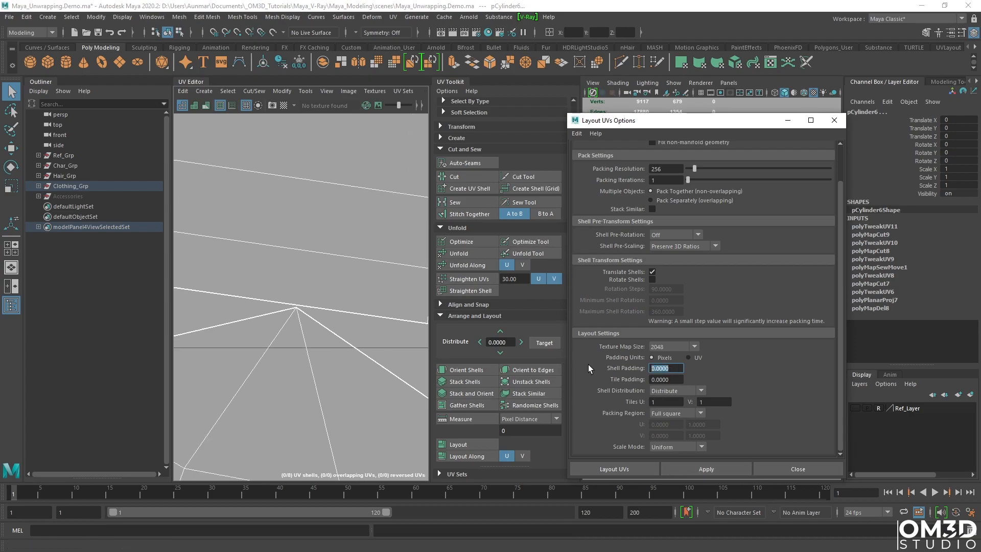
Set Shell Padding to 2 pixels, apply the layout and close the Layout UVs options.
type("2")
key("Return")
left_click(728, 468)
scroll(332, 315, "down", 10)
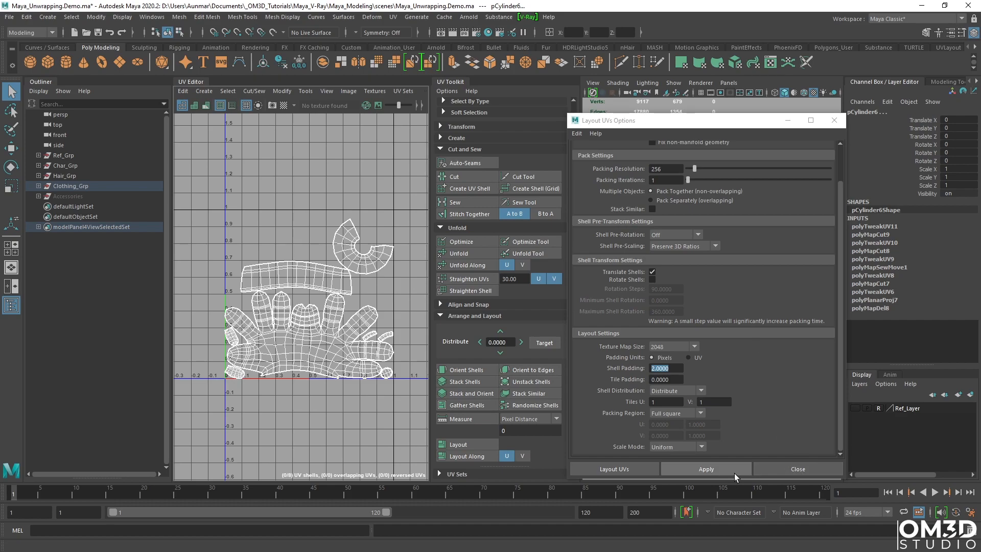
left_click(783, 467)
Activate the Move tool for the selected glove and strap pieces.
mouse_move(716, 288)
left_mouse_down("alt")
mouse_move(700, 299)
mouse_move(724, 291)
mouse_move(707, 297)
left_mouse_up("alt")
key("w")
scroll(721, 294, "down", 7)
middle_click_drag(707, 297, 721, 298, "alt")
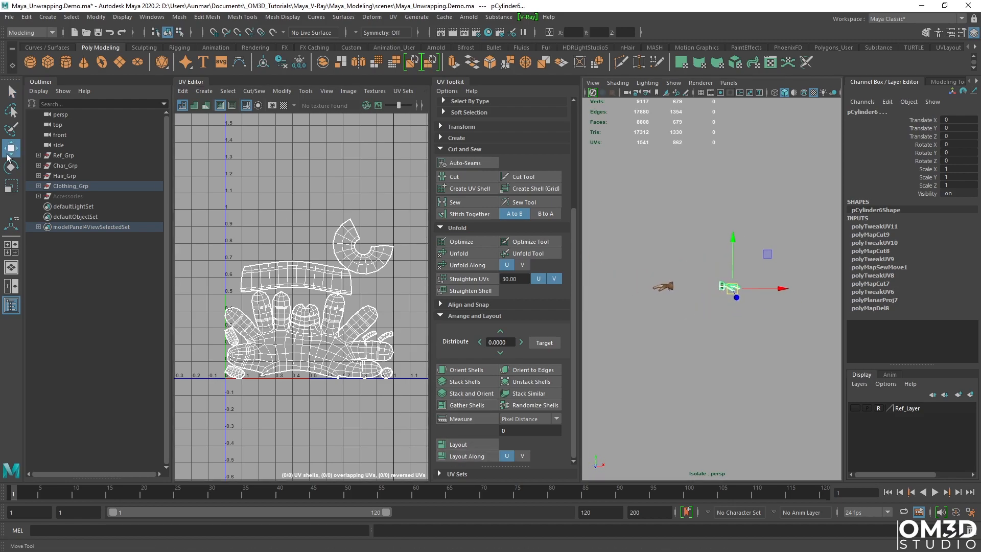
Expand the Clothing_Grp and turn off the isolated view of the glove to show the whole character.
left_click(39, 185)
scroll(682, 324, "up", 2)
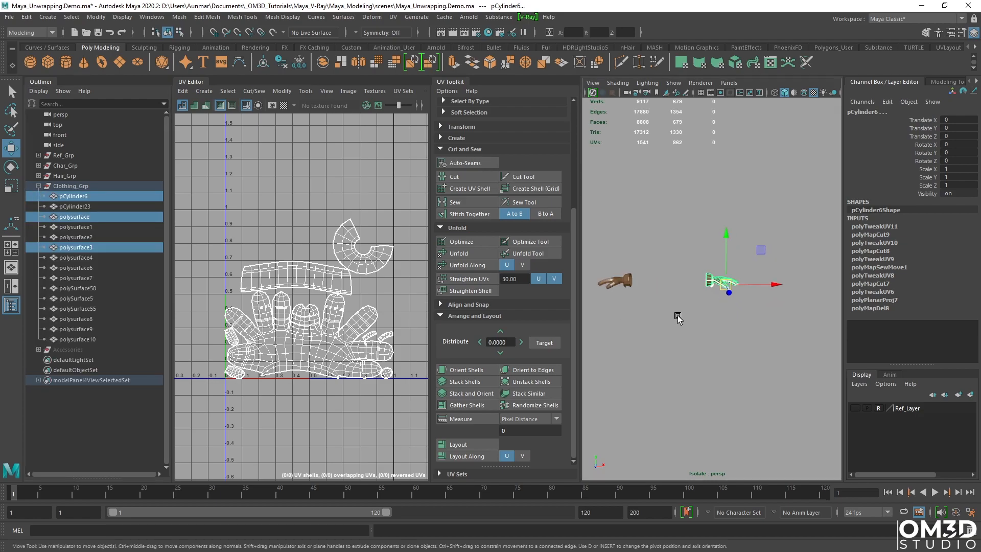
key("ctrl+1")
middle_click_drag(704, 325, 709, 306, "alt")
scroll(709, 306, "up", 5)
left_click_drag(708, 309, 716, 318, "alt")
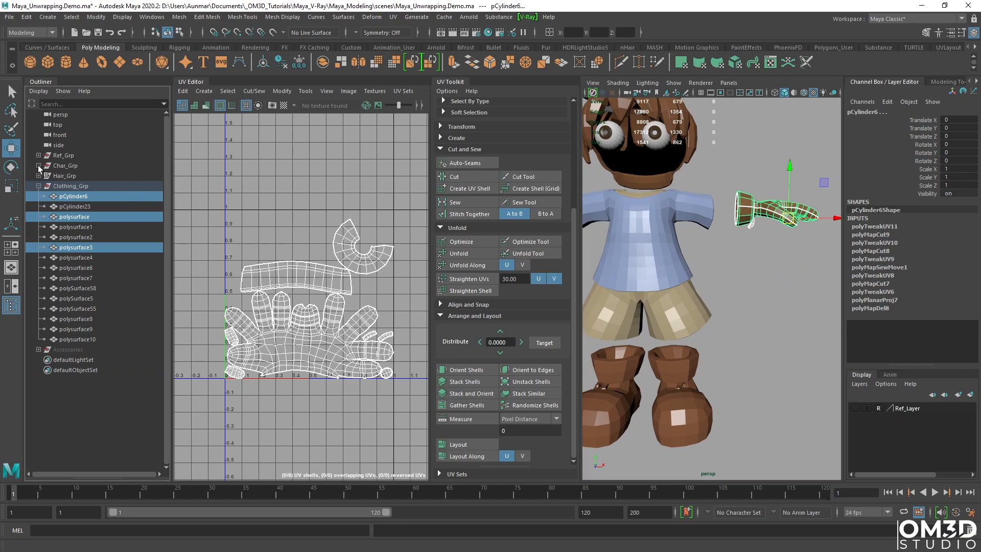
Expand the Char_Grp and unhide the body mesh pCube13.
left_click(39, 166)
left_click(65, 176)
key("shift+h")
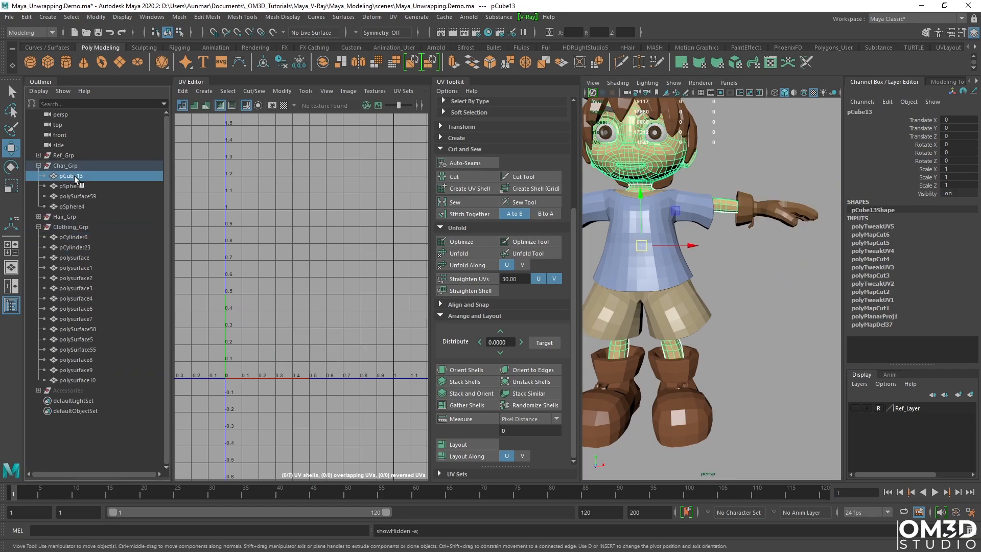
left_click_drag(589, 255, 599, 247, "alt")
middle_click_drag(685, 232, 691, 231, "alt")
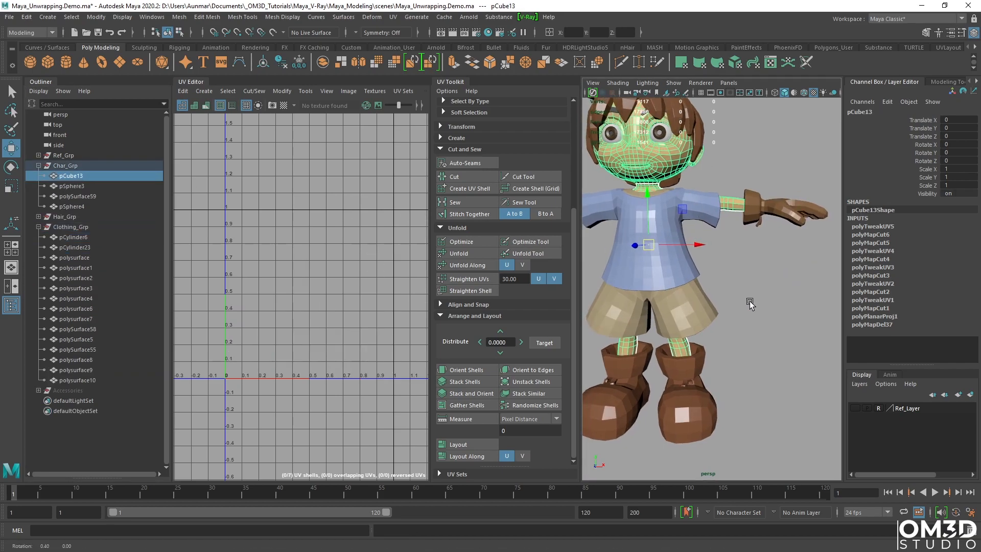
middle_click_drag(754, 313, 756, 275, "alt")
left_click_drag(756, 275, 732, 292, "alt")
Select one boot, polysurface4, together with its two strap pieces, polysurface6 and polysurface7, and isolate them.
left_click(696, 363)
left_click_drag(696, 363, 687, 385, "alt")
right_click_drag(687, 384, 707, 375, "alt")
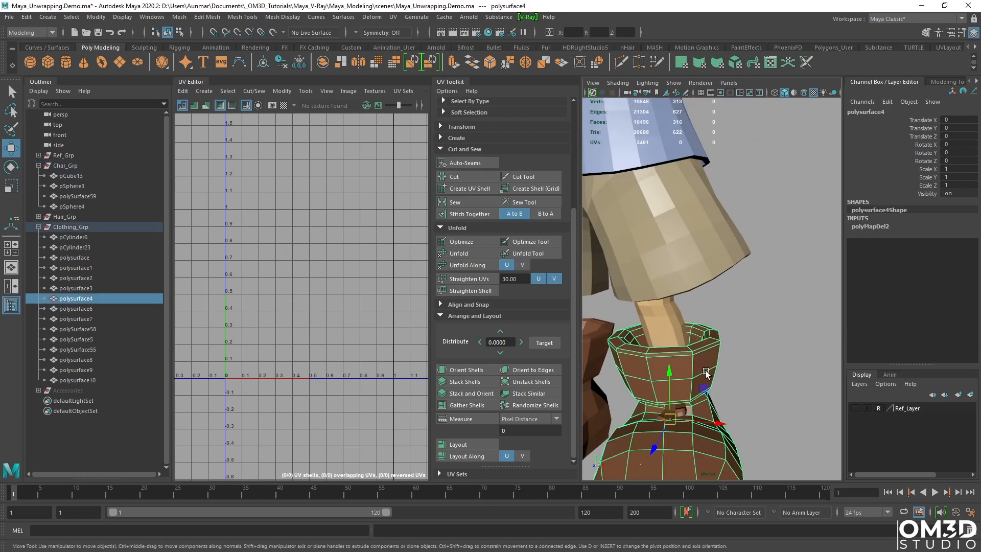
left_click_drag(707, 375, 716, 375, "alt")
right_click_drag(716, 375, 725, 372, "alt")
left_click_drag(725, 372, 739, 324, "alt")
key("q")
left_click(667, 358, "shift")
left_click(677, 339, "shift")
key("ctrl+1")
scroll(706, 328, "down", 6)
Look at the boot from above and apply a camera-based UV projection to the selected pieces.
left_click(398, 20)
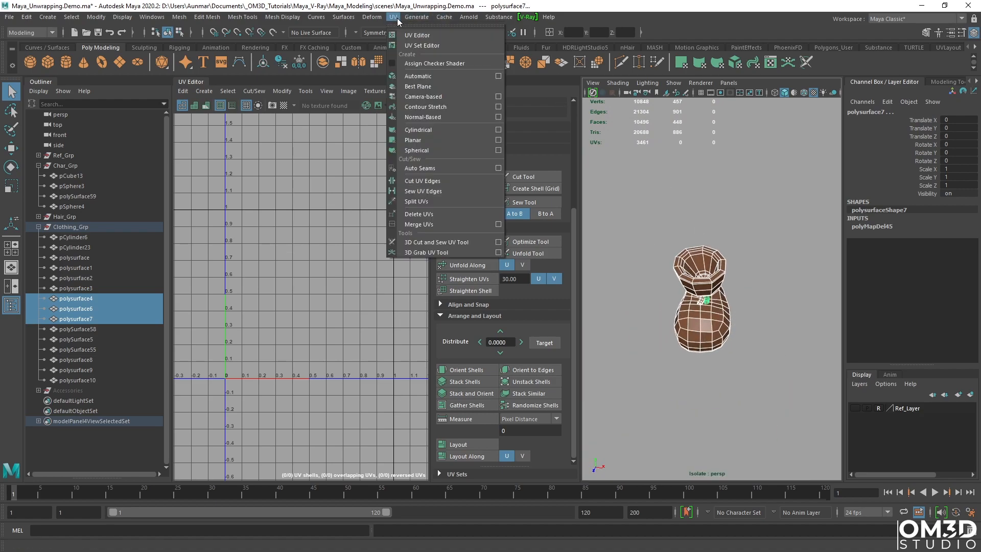
mouse_move(709, 246)
left_mouse_down("alt")
mouse_move(721, 269)
mouse_move(715, 252)
left_mouse_up("alt")
left_click(393, 17)
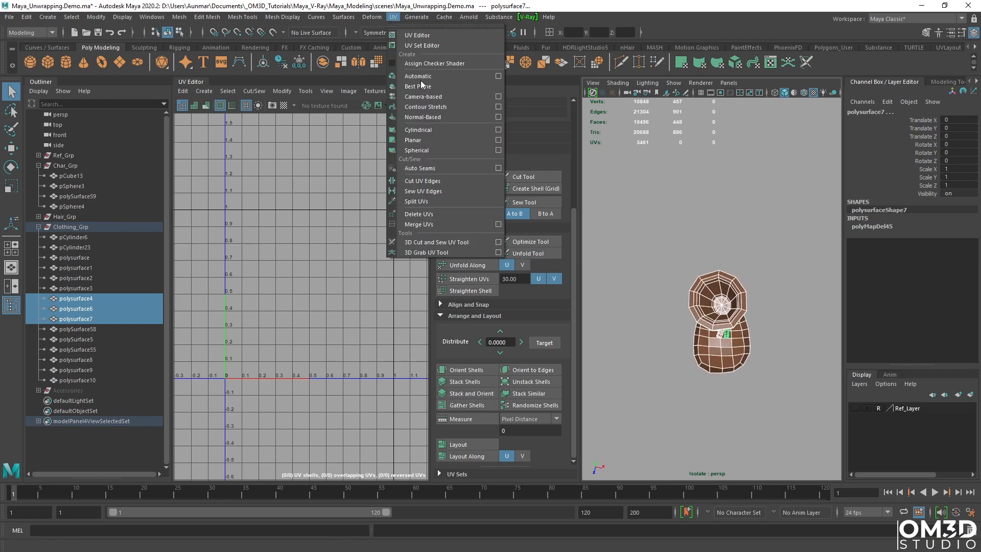
left_click(431, 102)
left_click_drag(679, 305, 713, 305, "alt")
Switch the boot to edge selection and select the edge loop around its sole as a seam.
right_click_drag(725, 251, 779, 236)
left_click_drag(811, 272, 720, 294, "alt")
scroll(720, 294, "up", 3)
right_click_drag(720, 295, 720, 271)
left_click(733, 305)
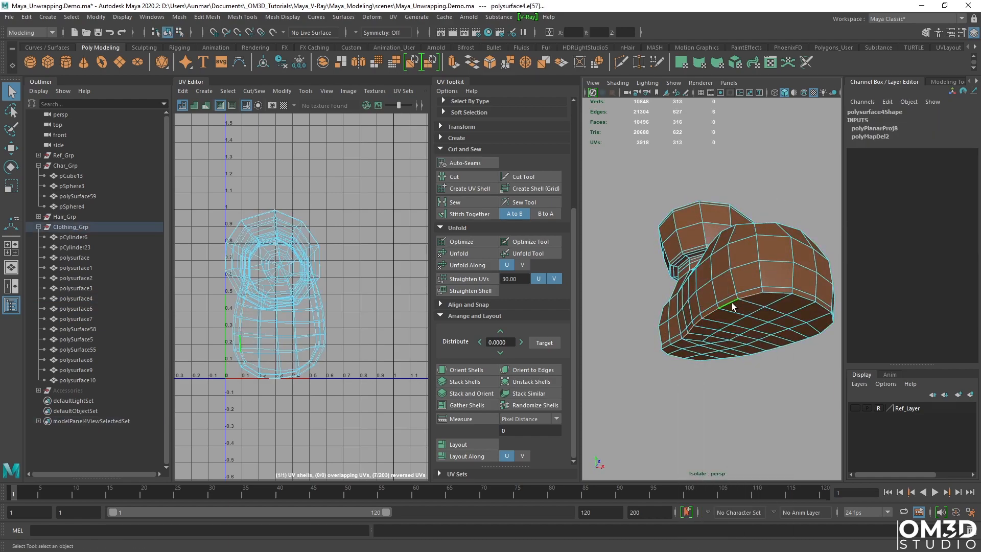
mouse_move(679, 343)
left_mouse_down("alt")
mouse_move(692, 343)
mouse_move(675, 342)
left_mouse_up("alt")
double_click(764, 301, "shift")
left_click_drag(777, 318, 702, 310, "alt")
double_click(684, 285, "shift")
scroll(702, 309, "up", 5)
double_click(698, 354, "shift")
Add the edges running up the back of the boot to the seam selection.
left_click_drag(698, 353, 716, 344, "alt")
mouse_move(716, 344)
right_mouse_down("alt")
mouse_move(750, 369)
mouse_move(712, 346)
right_mouse_up("alt")
left_click_drag(712, 345, 673, 313, "alt")
right_click_drag(797, 358, 772, 337, "alt")
left_click_drag(772, 337, 715, 349, "alt")
left_click(691, 376, "shift")
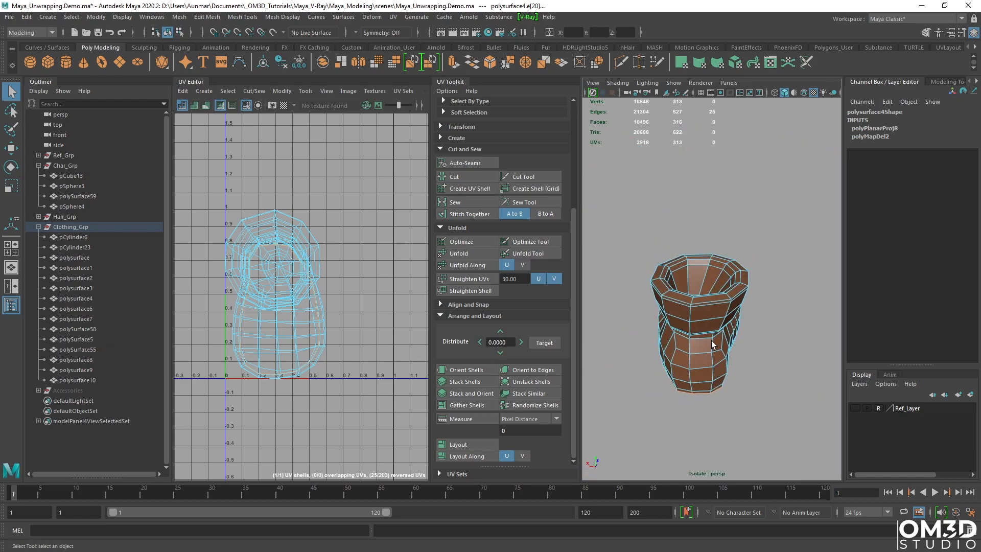
scroll(715, 347, "up", 5)
double_click(666, 324, "shift")
left_click_drag(666, 327, 643, 293, "alt")
left_click(621, 311, "shift")
double_click(643, 292, "shift")
Add the seam edges inside the boot's opening, including the small loop around its inner bottom.
left_click_drag(785, 247, 714, 271, "alt")
middle_click_drag(693, 274, 749, 304, "alt")
left_click_drag(748, 301, 729, 298, "alt")
middle_click_drag(760, 287, 726, 260, "alt")
scroll(728, 264, "up", 6)
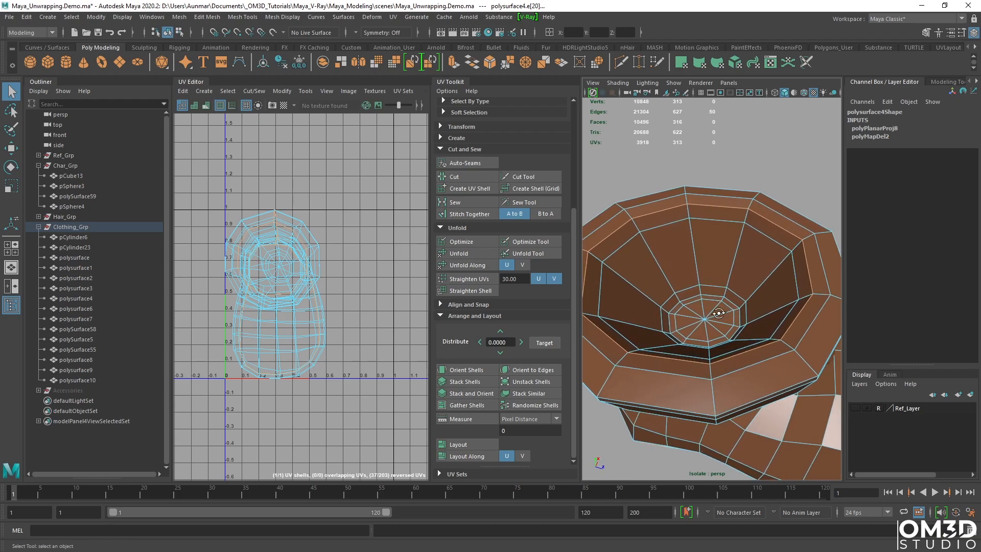
left_click_drag(728, 298, 701, 300, "alt")
scroll(720, 299, "down", 6)
scroll(701, 300, "up", 4)
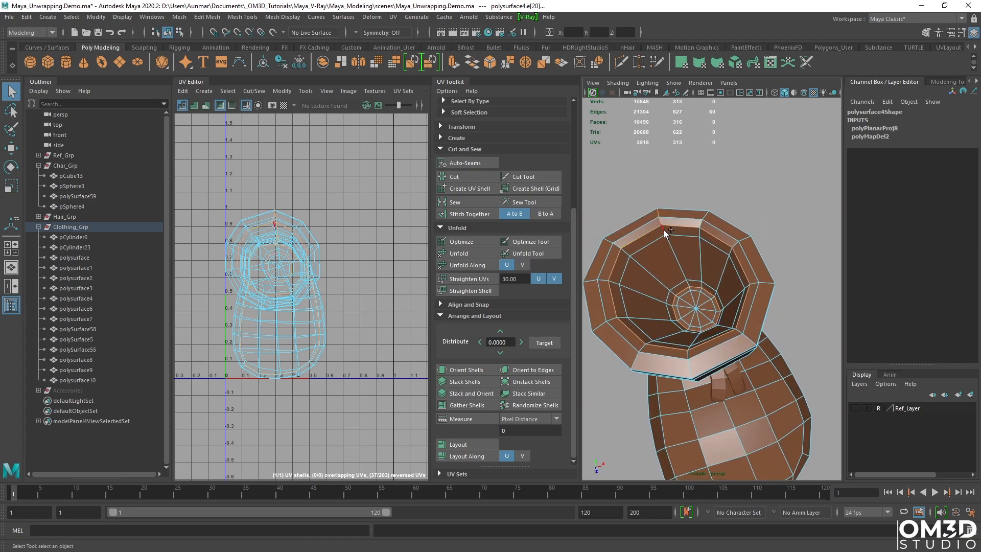
double_click(690, 285, "shift")
Check the seam selection around the boot and cut the UVs along the selected edges.
left_click_drag(709, 344, 812, 287, "alt")
middle_click_drag(813, 287, 789, 284, "alt")
left_click_drag(789, 285, 841, 281, "alt")
left_click_drag(777, 355, 635, 288, "alt")
mouse_move(732, 273)
left_mouse_down("alt")
mouse_move(748, 266)
mouse_move(724, 271)
left_mouse_up("alt")
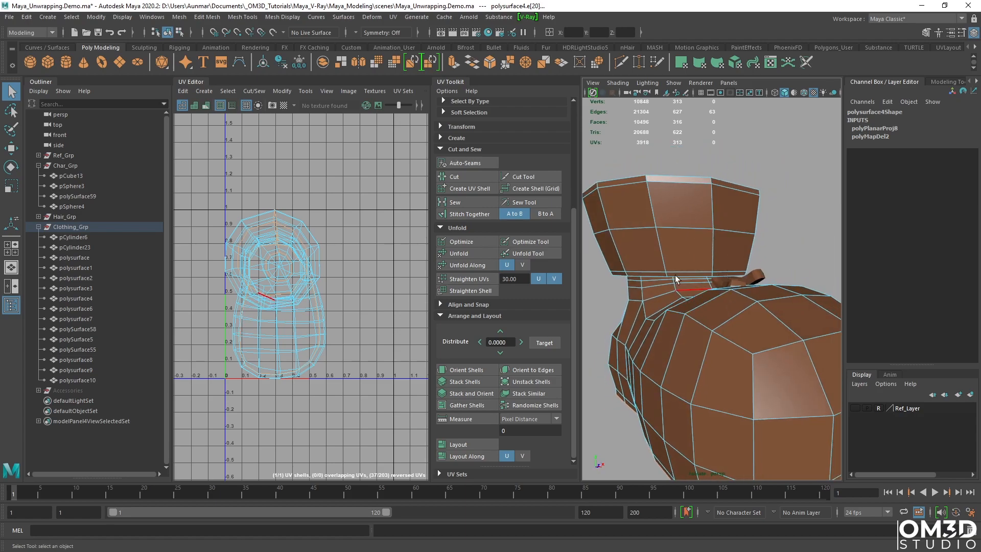
middle_click_drag(320, 229, 328, 229, "alt")
right_click(331, 228, "shift")
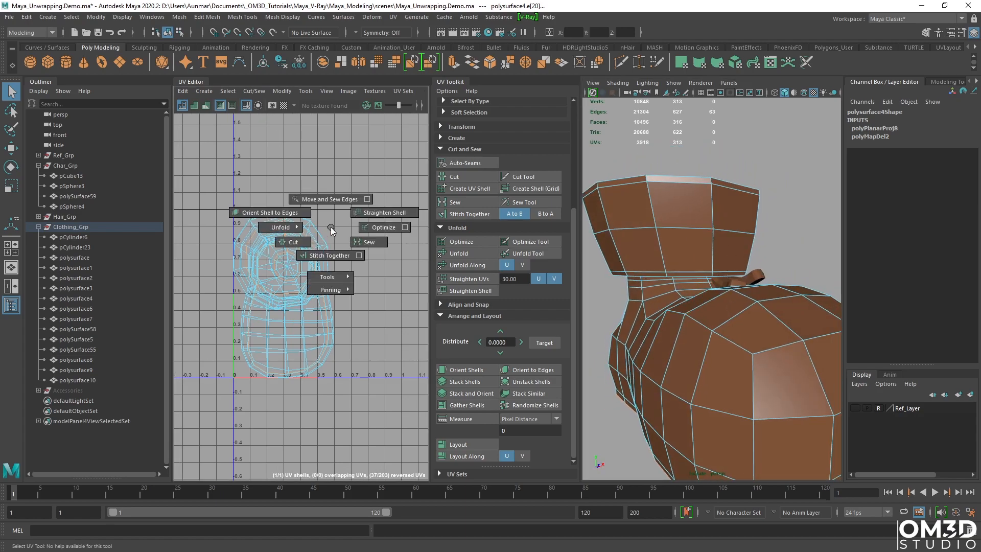
right_click_drag(331, 228, 413, 213, "shift")
Select all of the boot's UVs and unfold them.
left_click_drag(394, 190, 115, 444)
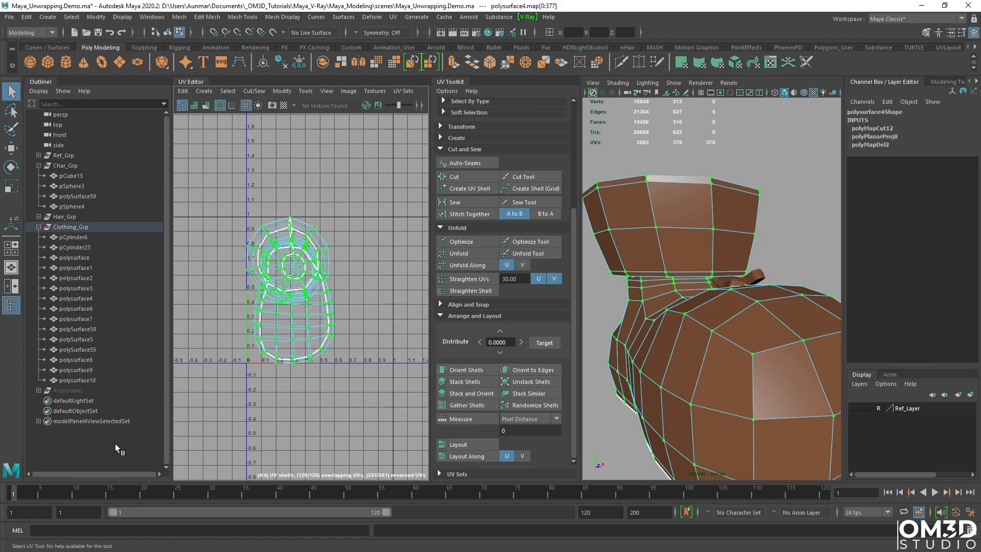
right_click(350, 259, "shift")
right_click_drag(350, 258, 253, 262, "shift")
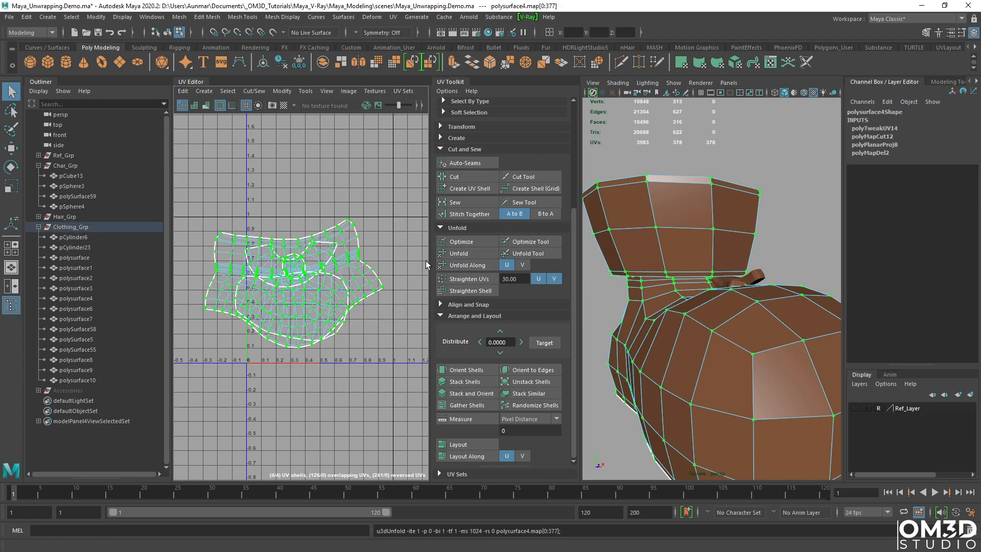
Select the boot's large outer UV shell and move it above the other shells.
scroll(339, 287, "down", 2)
right_click_drag(334, 258, 355, 257)
key("w")
double_click(347, 251)
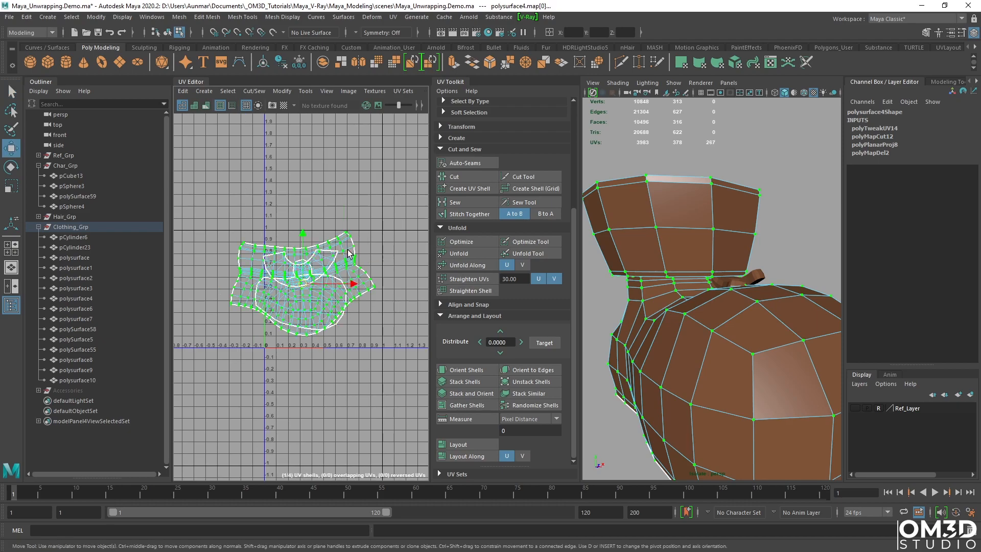
left_click_drag(303, 286, 304, 192)
Rotate the sole's UV shell upright and move the curved inner lining shell clear of it.
double_click(341, 318)
key("e")
left_click_drag(344, 327, 259, 364)
double_click(279, 279)
key("w")
left_click_drag(314, 269, 374, 266)
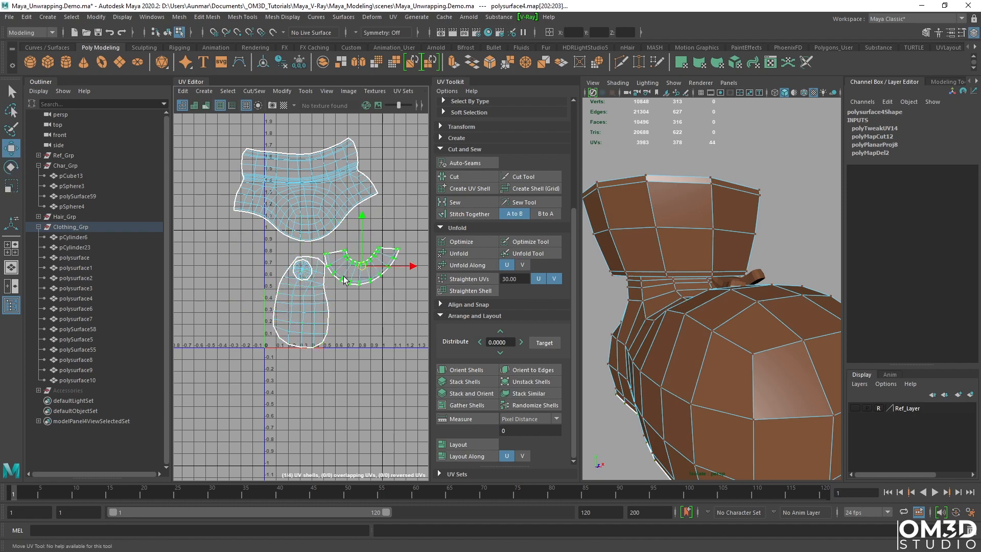
Select all the boot's UV shells and lay them out automatically in the UV tile.
middle_click_drag(692, 279, 699, 344, "alt")
left_click_drag(698, 343, 701, 312, "alt")
scroll(364, 264, "up", 3)
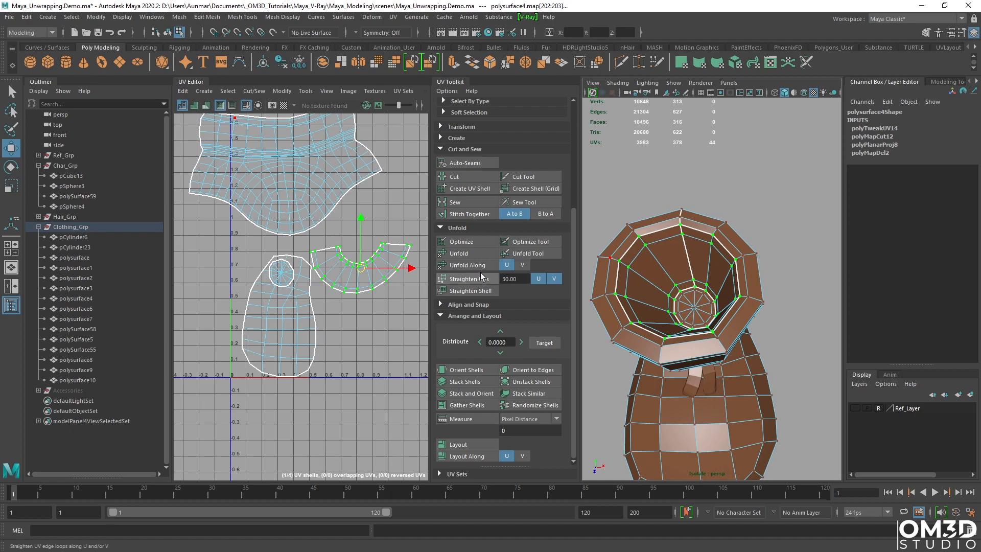
scroll(290, 256, "down", 3)
left_click(300, 234)
double_click(300, 234)
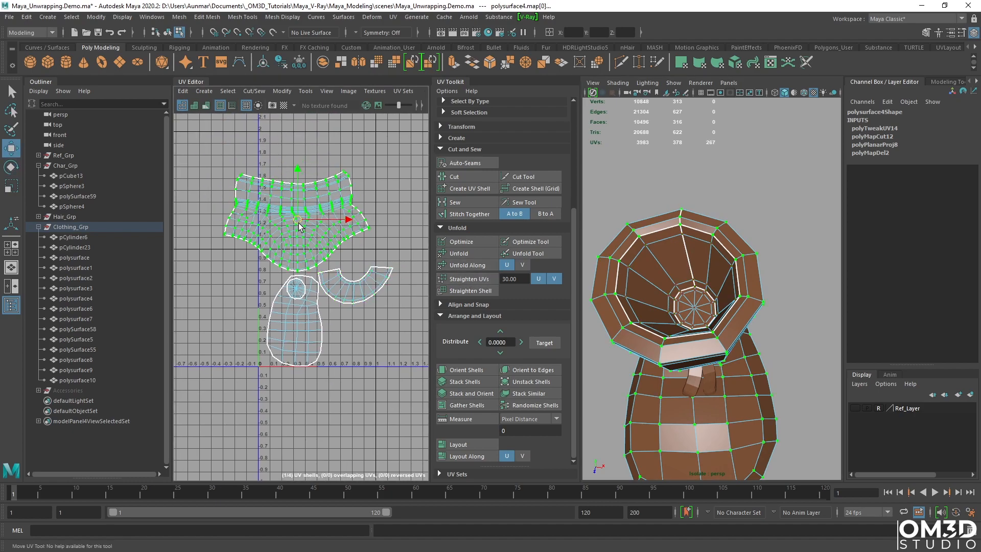
scroll(351, 329, "down", 2)
left_click_drag(399, 378, 211, 161)
left_click(469, 445)
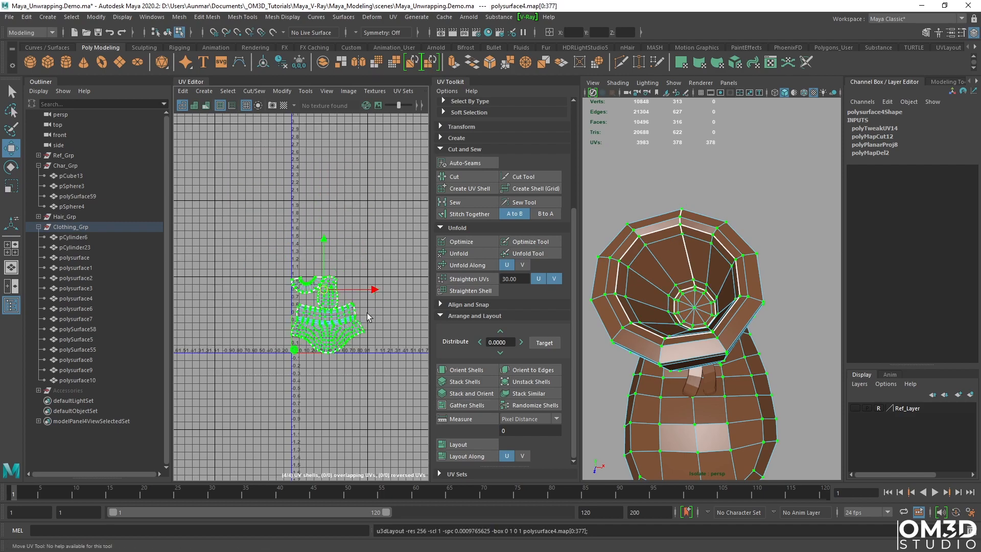
key("f")
Return the boot to object mode and display the checker map on it.
left_click_drag(658, 301, 674, 268, "alt")
right_click_drag(676, 267, 706, 230)
key("q")
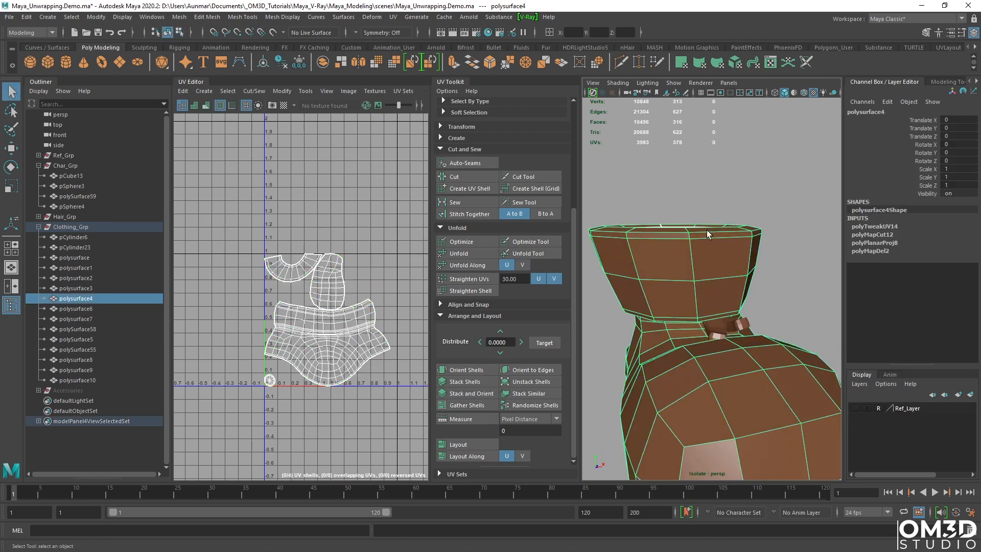
left_click(283, 105)
left_click_drag(633, 302, 643, 296, "alt")
left_click_drag(698, 291, 594, 271, "alt")
Scale up all of the boot's UVs to make the checker pattern finer and inspect it around the boot.
left_click_drag(220, 223, 472, 503)
key("r")
left_click_drag(328, 325, 424, 261)
mouse_move(664, 312)
left_mouse_down("alt")
mouse_move(702, 308)
mouse_move(667, 302)
left_mouse_up("alt")
left_click_drag(718, 283, 687, 271, "alt")
right_click_drag(687, 271, 743, 314, "alt")
left_click_drag(743, 314, 693, 293, "alt")
right_click_drag(721, 299, 670, 281, "alt")
left_click_drag(687, 282, 646, 272, "alt")
right_click_drag(741, 286, 685, 272, "alt")
left_click_drag(768, 273, 699, 297, "alt")
Display the UV distortion shading and examine the stretching on the boot.
left_click(327, 91)
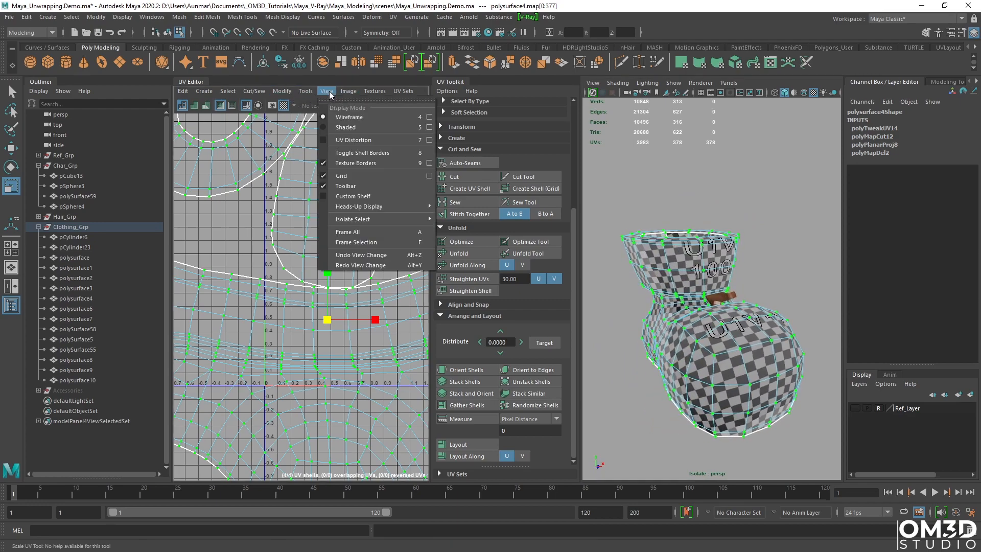
left_click(340, 140)
mouse_move(669, 327)
left_mouse_down("alt")
mouse_move(729, 300)
mouse_move(684, 306)
left_mouse_up("alt")
scroll(330, 337, "down", 2)
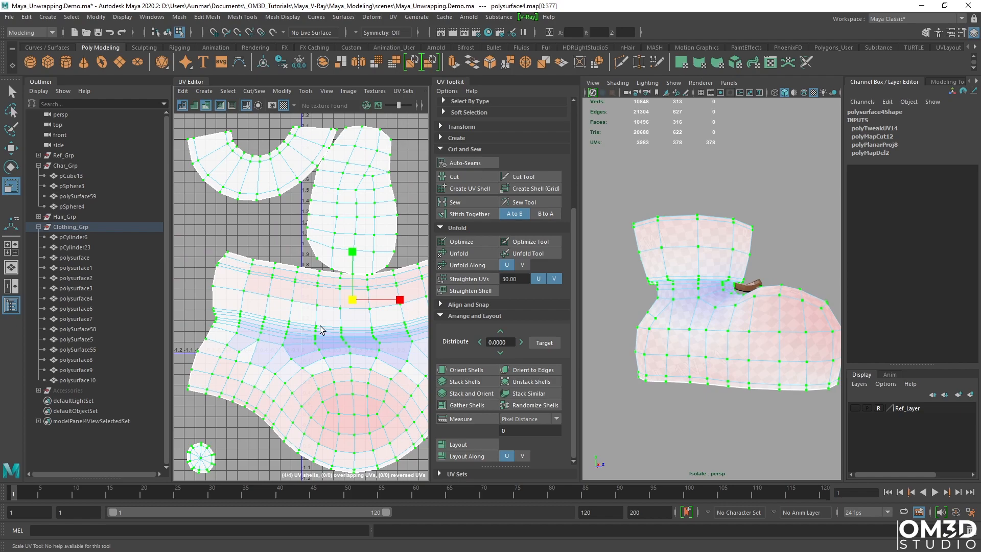
Select the edge loop around the boot's ankle just below the cuff and cut the UVs along it.
middle_click_drag(321, 326, 304, 298, "alt")
right_click_drag(317, 284, 296, 250)
key("q")
scroll(305, 300, "up", 4)
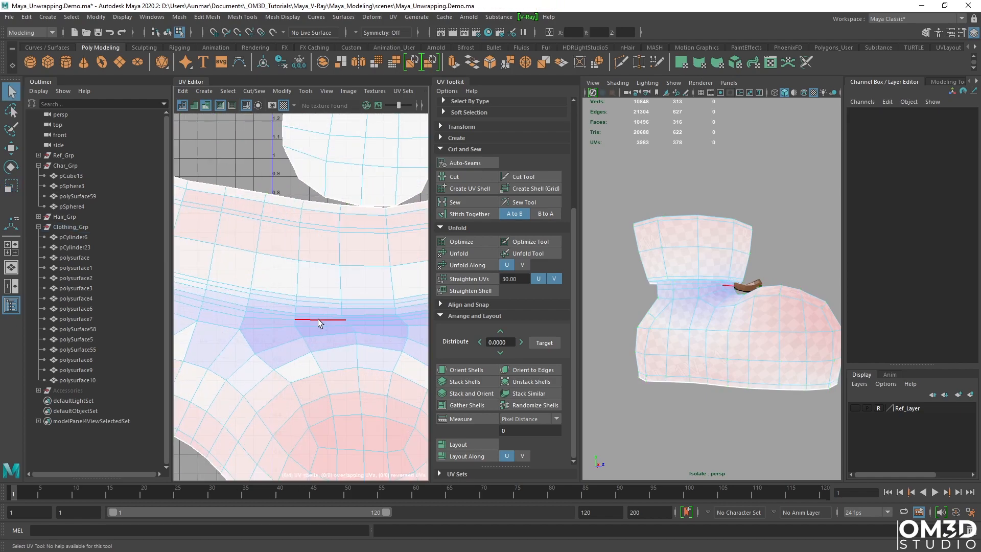
double_click(313, 316)
left_click_drag(685, 333, 740, 301, "alt")
scroll(692, 195, "up", 5)
left_click(687, 220)
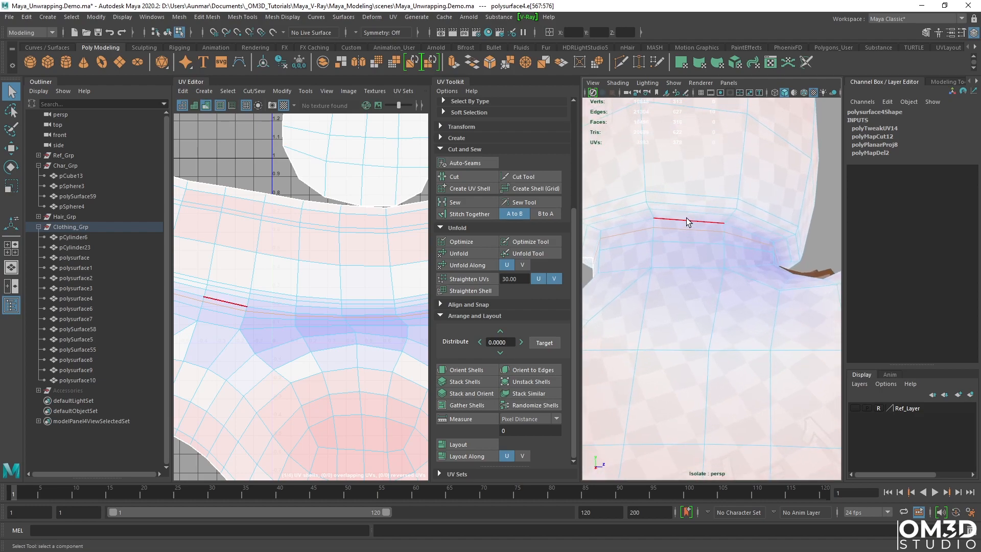
scroll(261, 213, "down", 3)
mouse_move(355, 277)
right_mouse_down("shift")
mouse_move(333, 286)
mouse_move(342, 275)
right_mouse_up("shift")
left_click(343, 275)
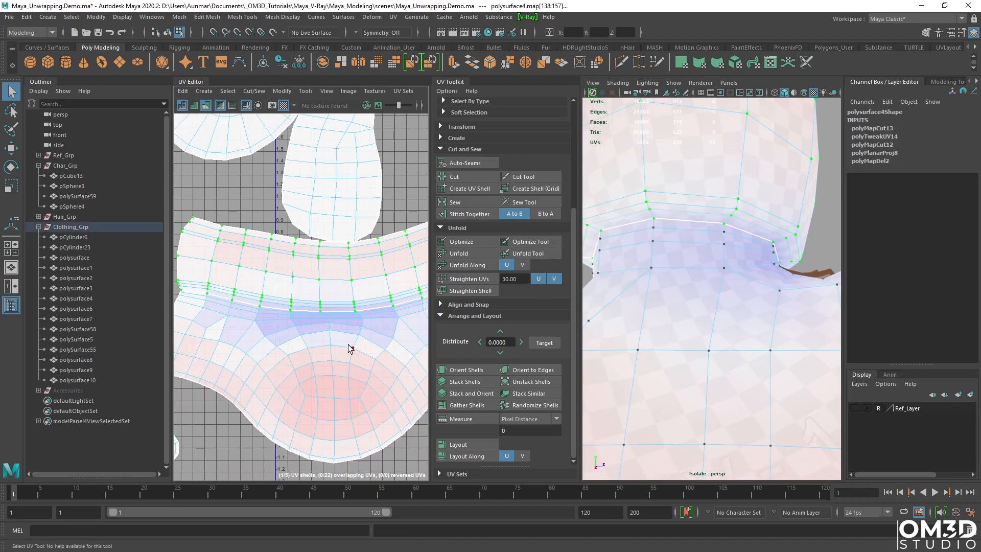
Unfold the cuff and foot shells, and move the foot shell below the cuff.
scroll(349, 349, "down", 2)
left_click(473, 253)
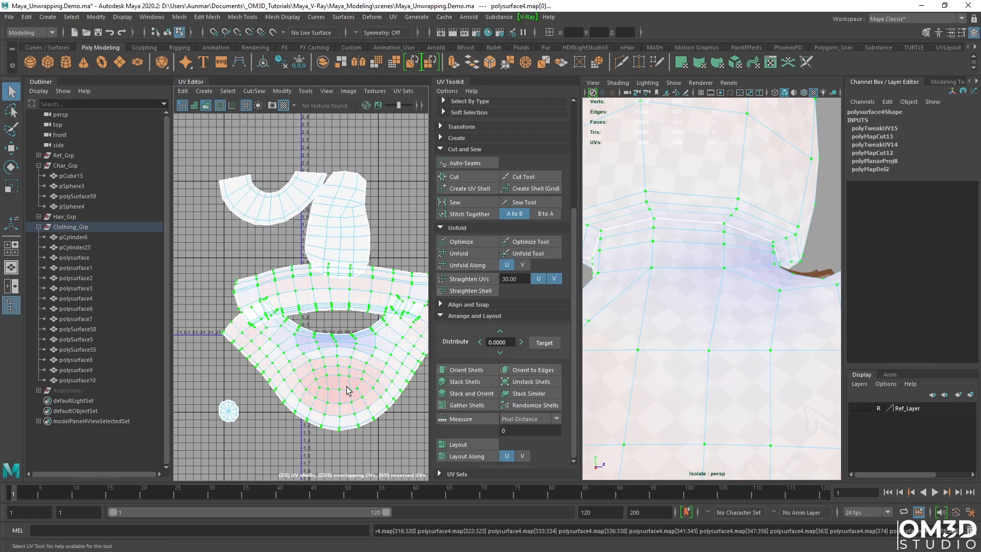
scroll(327, 363, "down", 2)
key("w")
left_click_drag(311, 347, 329, 392)
mouse_move(711, 225)
left_mouse_down("alt")
mouse_move(673, 258)
mouse_move(719, 266)
mouse_move(681, 258)
mouse_move(699, 223)
left_mouse_up("alt")
mouse_move(699, 224)
right_mouse_down("alt")
mouse_move(718, 232)
mouse_move(708, 229)
right_mouse_up("alt")
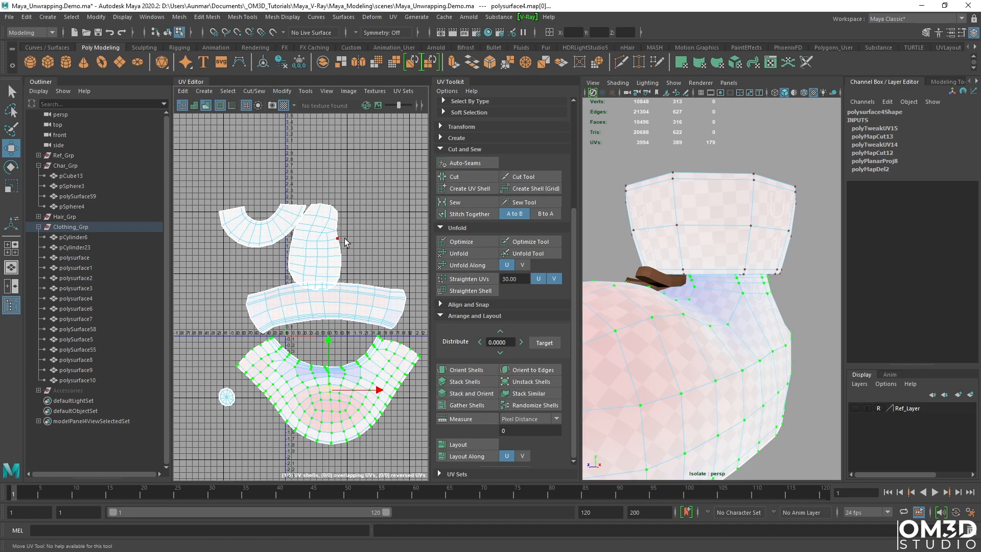
Turn off the distortion shading and lay out all of the boot's UV shells automatically.
key("7")
middle_click_drag(312, 276, 294, 241, "alt")
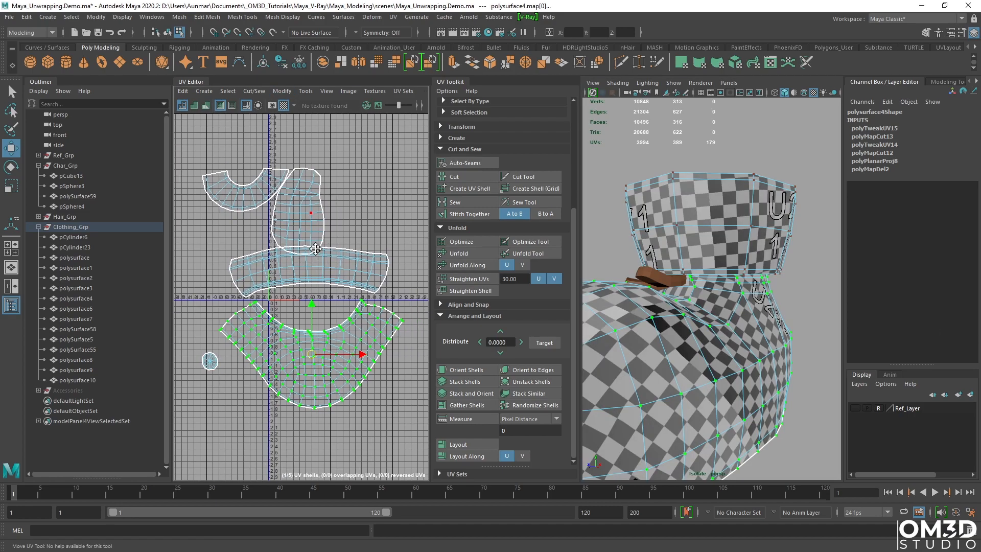
scroll(341, 275, "down", 2)
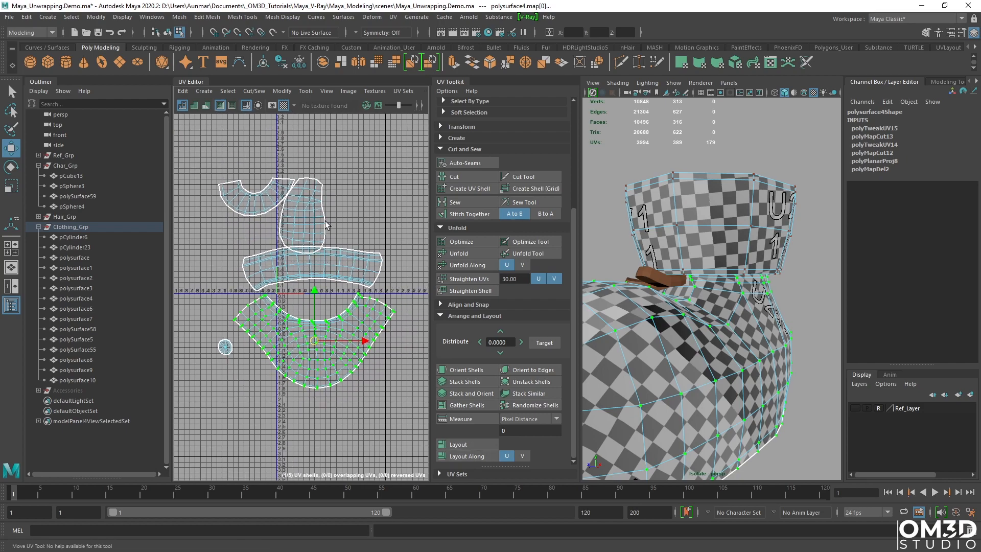
left_click_drag(191, 161, 409, 404)
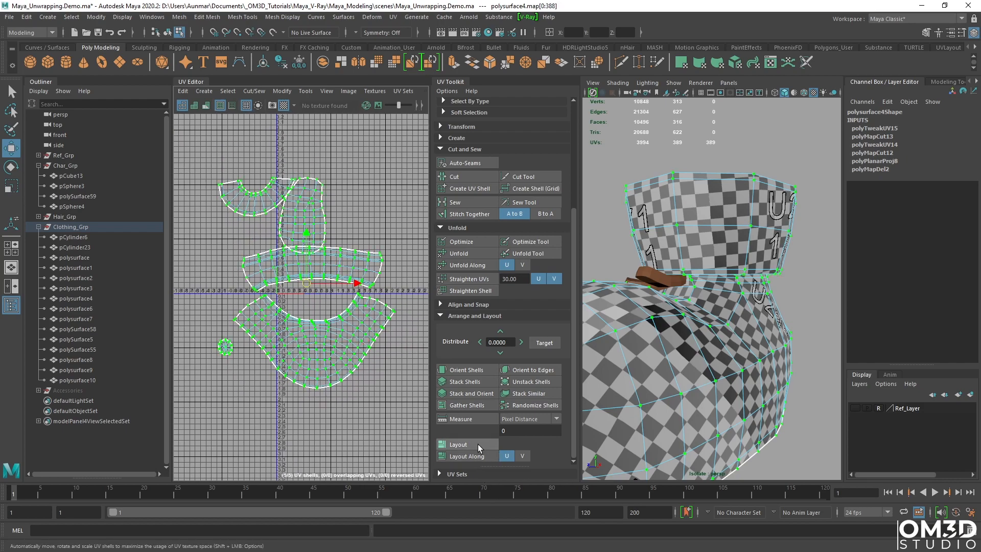
left_click(477, 443)
scroll(307, 260, "up", 3)
Inspect the boot's checker pattern, return the boot to object mode and turn off the checker map.
left_click_drag(690, 294, 787, 310, "alt")
scroll(712, 313, "down", 3)
left_click_drag(685, 310, 697, 293, "alt")
scroll(713, 314, "up", 5)
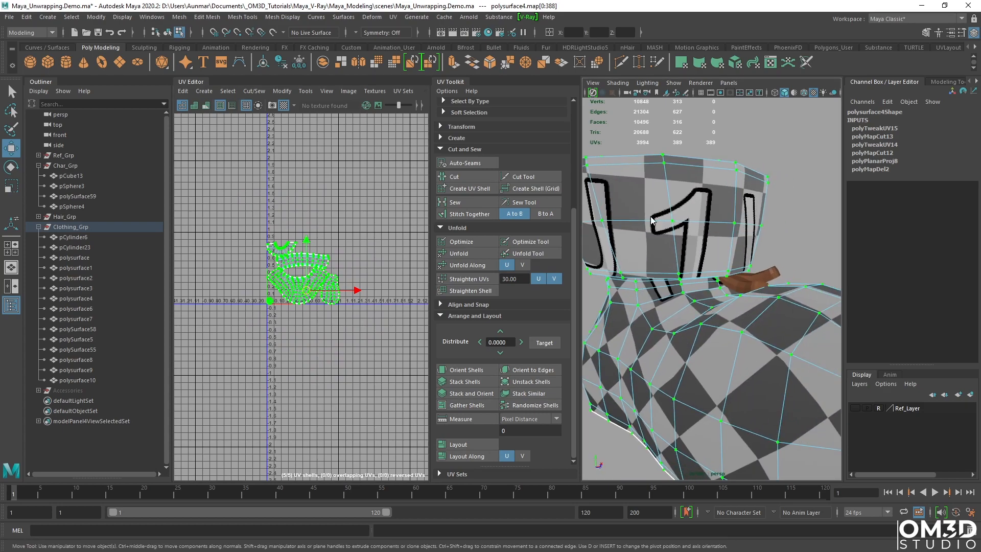
right_click_drag(697, 294, 716, 258)
key("q")
left_click_drag(716, 259, 713, 176, "alt")
left_click_drag(711, 322, 707, 327, "alt")
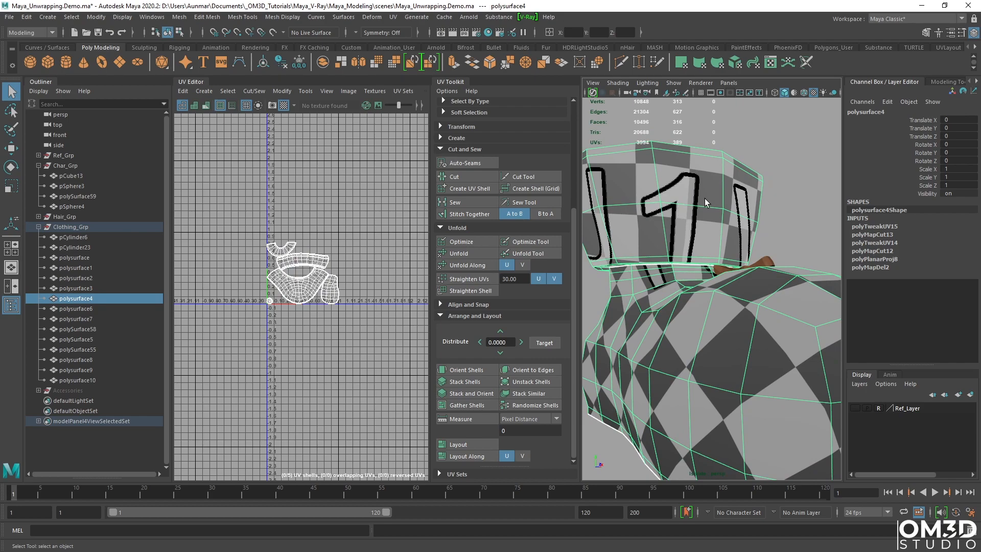
right_click(703, 213)
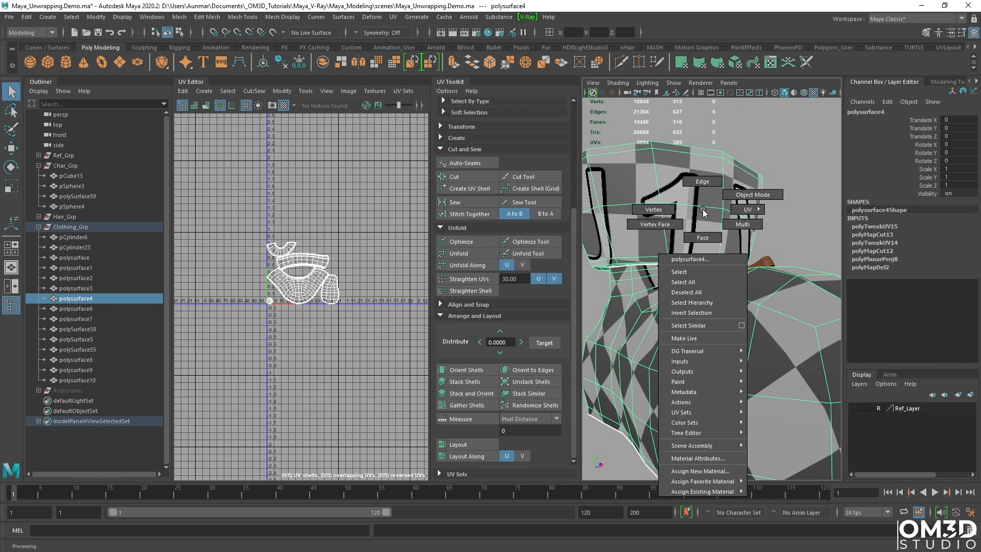
left_click(283, 106)
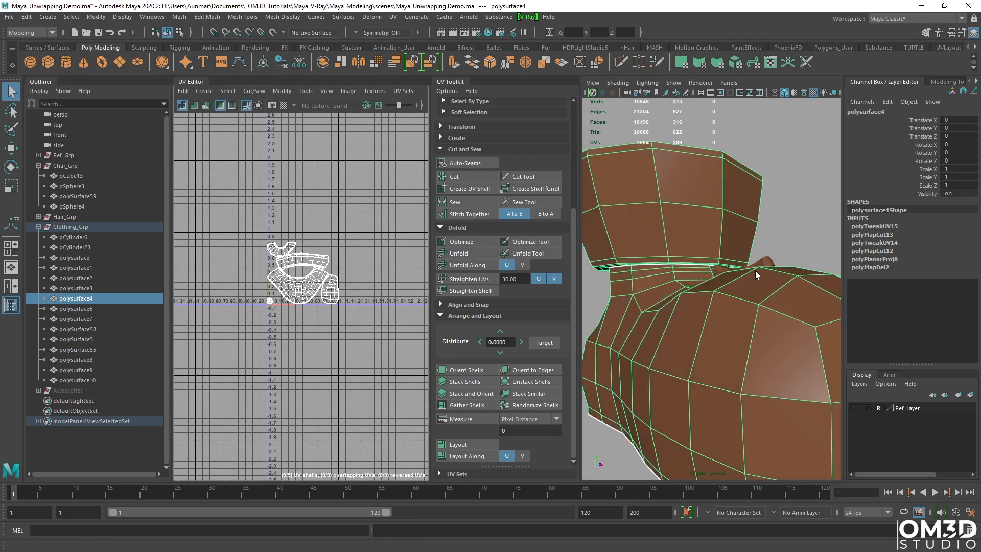
Connect a file texture to the colour of the boot's phong18 material.
right_click(647, 213)
key("ctrl+a")
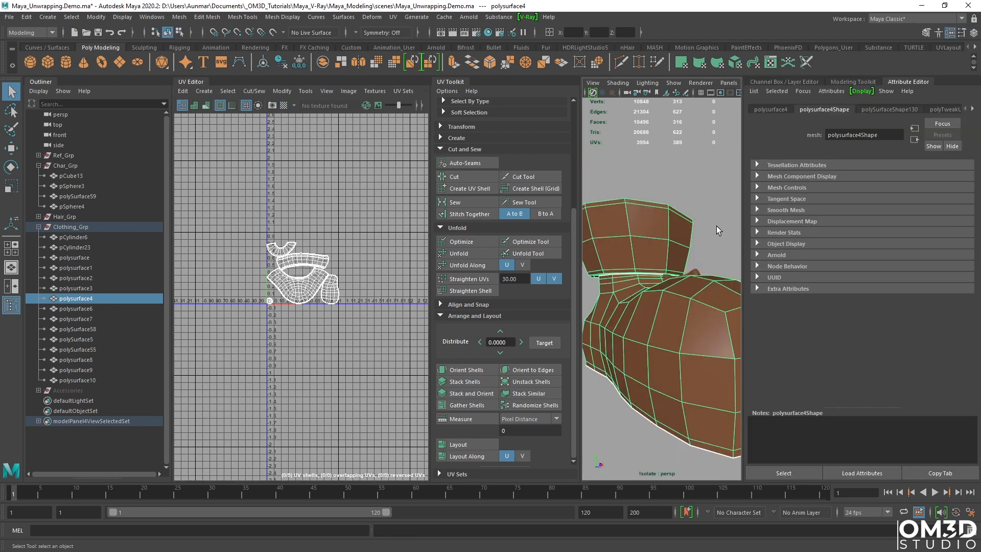
left_click(972, 109)
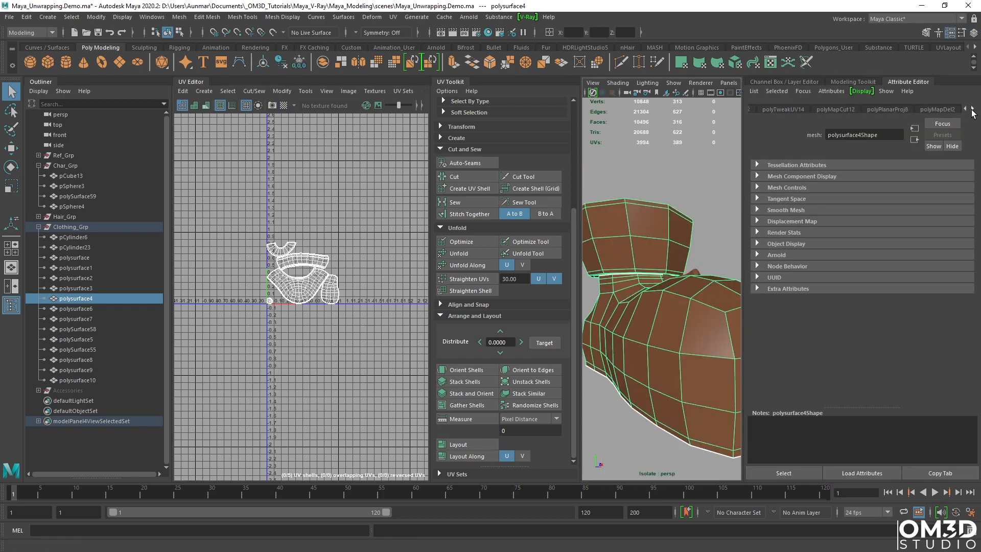
left_click(938, 110)
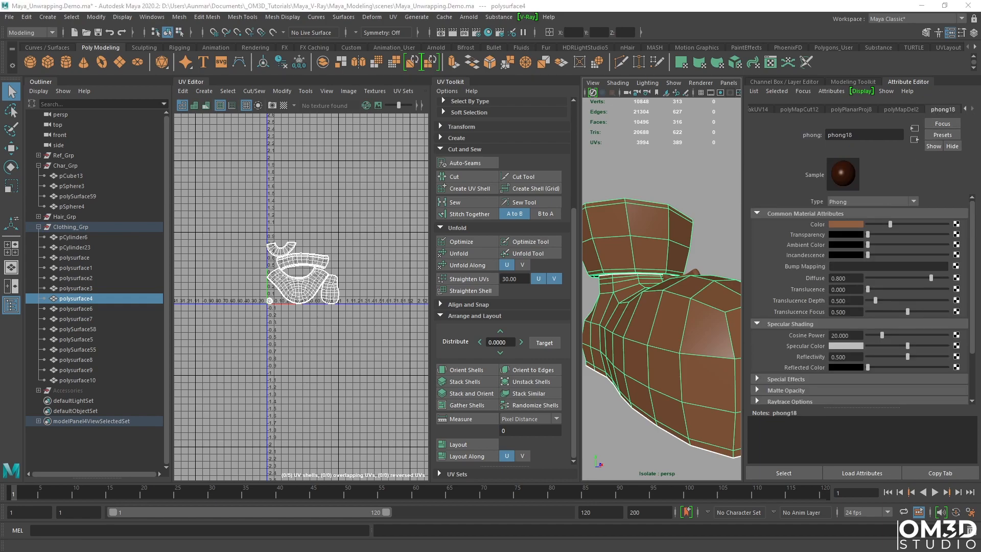
left_click_drag(550, 210, 519, 187)
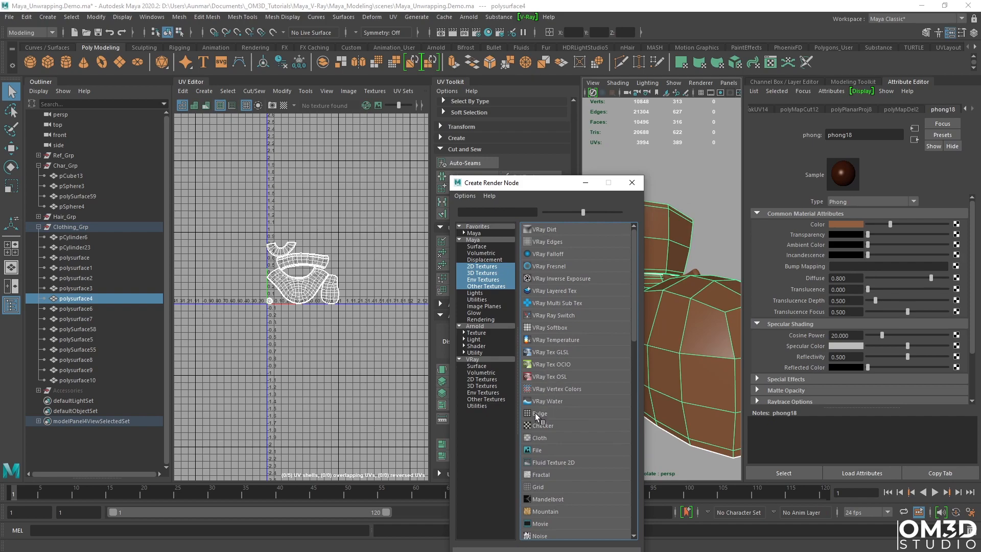
left_click(535, 448)
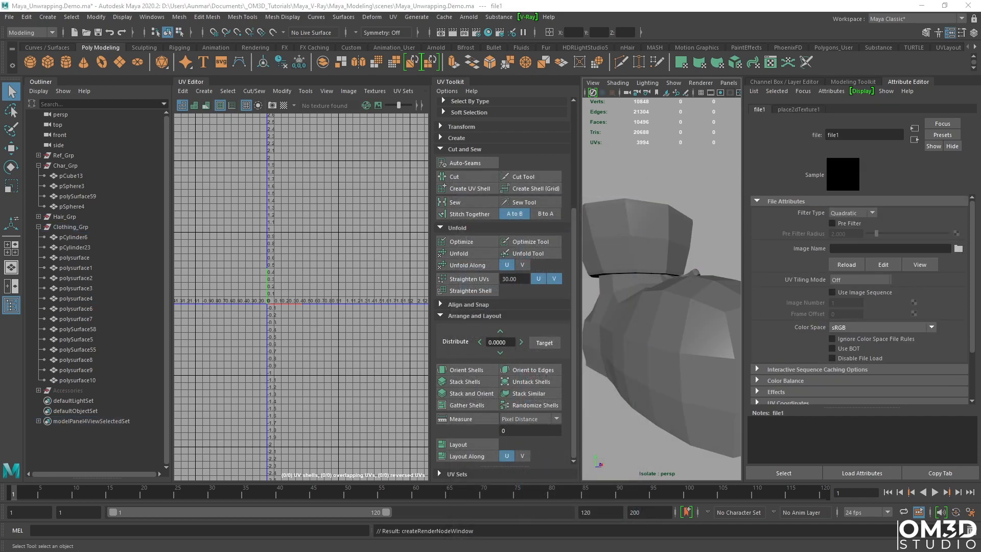
Load UVCheckerboard1024.jpg from the sourceimages folder as the file texture's image.
left_click(959, 248)
left_click(436, 289)
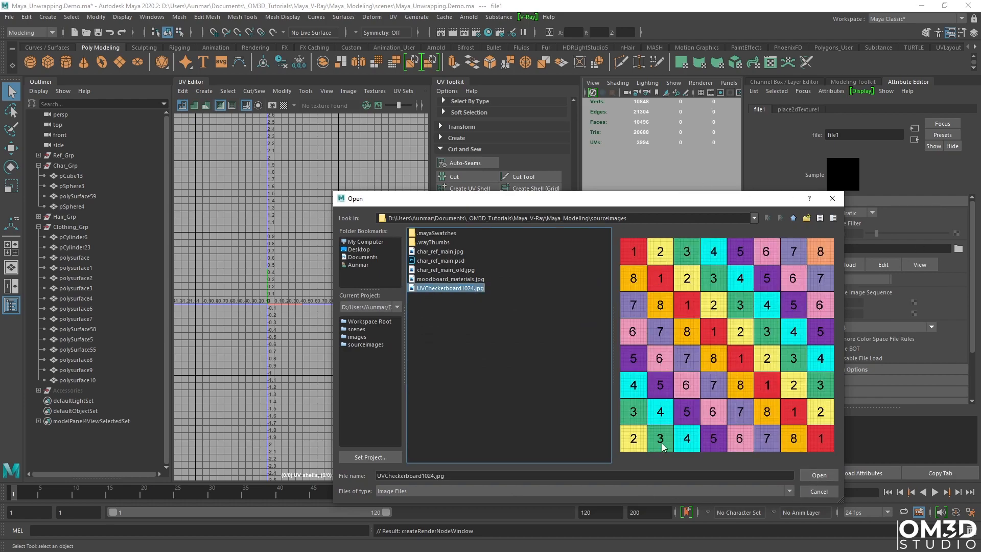
left_click(823, 477)
left_click_drag(721, 317, 622, 308, "alt")
left_click_drag(708, 193, 777, 197, "alt")
Set the checker texture's Repeat UV to 8 in both directions.
left_click(795, 111)
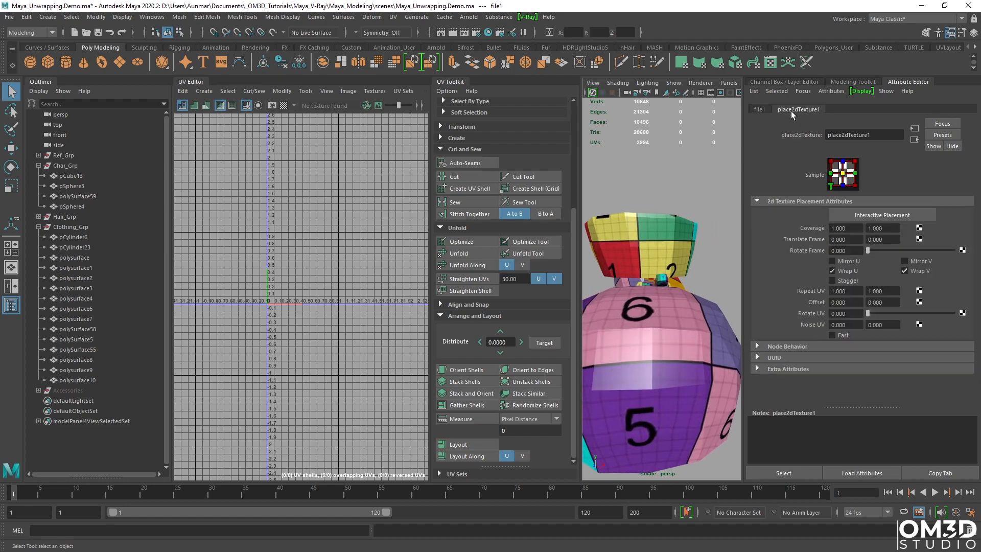
type("8")
key("Tab")
type("8")
key("Return")
Examine the tiled checker on the boot and undo the texture assignment on its material.
left_click_drag(618, 315, 669, 317, "alt")
scroll(680, 307, "down", 5)
scroll(682, 361, "up", 6)
scroll(673, 357, "down", 3)
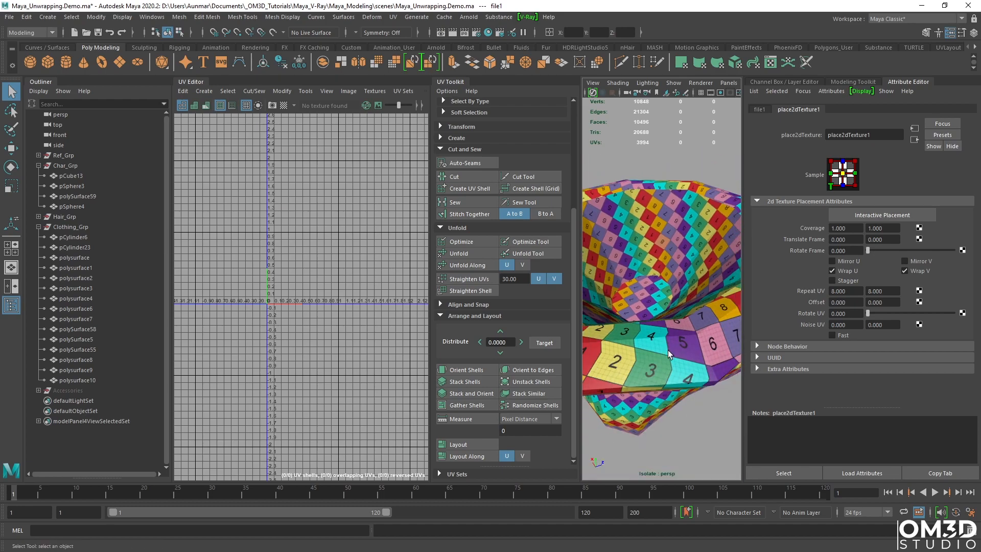
left_click_drag(653, 378, 641, 316, "alt")
key("ctrl+z")
key("ctrl+z")
key("ctrl+z")
key("ctrl+z")
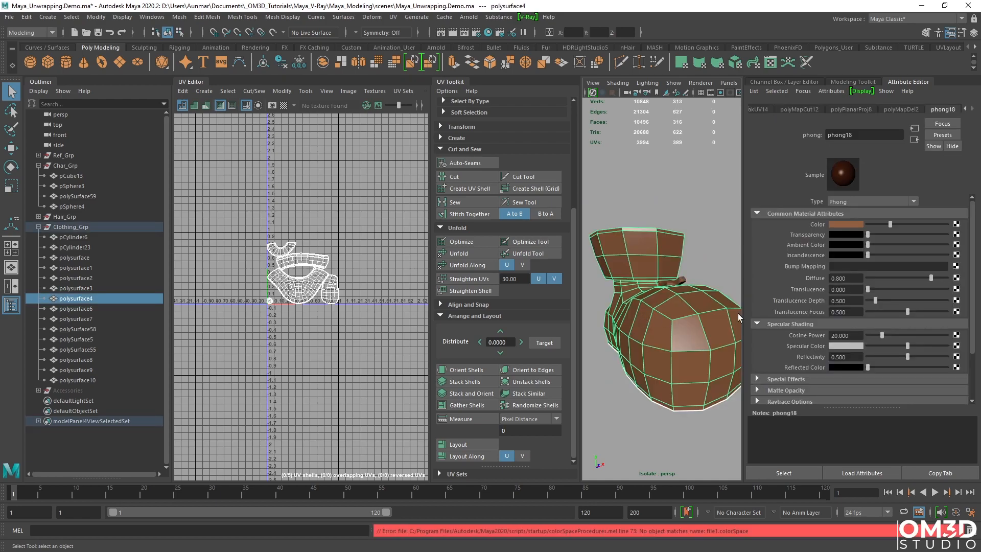
Select the two small tie pieces at the front of the boot's ankle.
left_click_drag(649, 348, 660, 324, "alt")
middle_click_drag(660, 323, 656, 347, "alt")
scroll(656, 348, "up", 8)
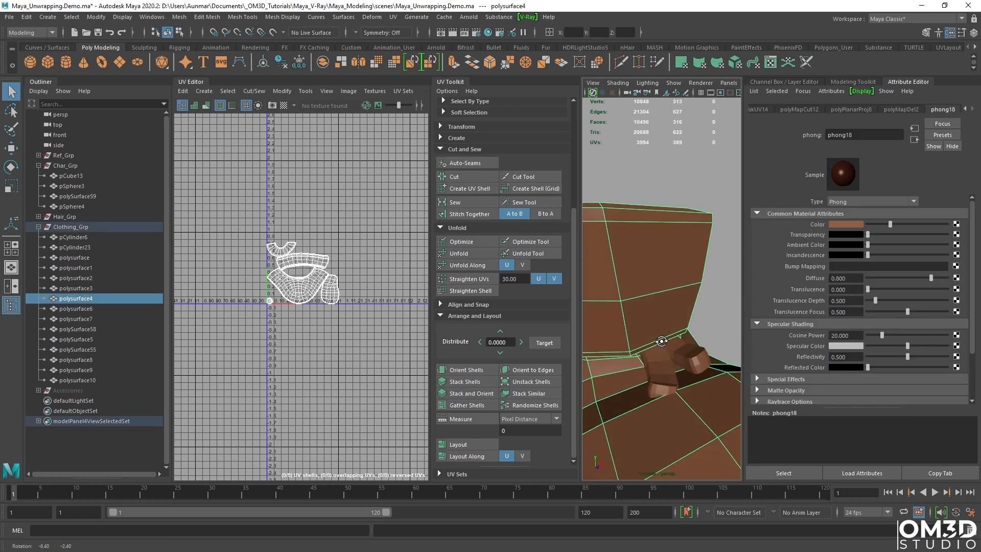
left_click(651, 374)
key("f")
left_click_drag(656, 369, 696, 363, "alt")
mouse_move(668, 328)
right_mouse_down("alt")
mouse_move(678, 302)
mouse_move(675, 319)
right_mouse_up("alt")
left_click_drag(675, 319, 715, 293, "alt")
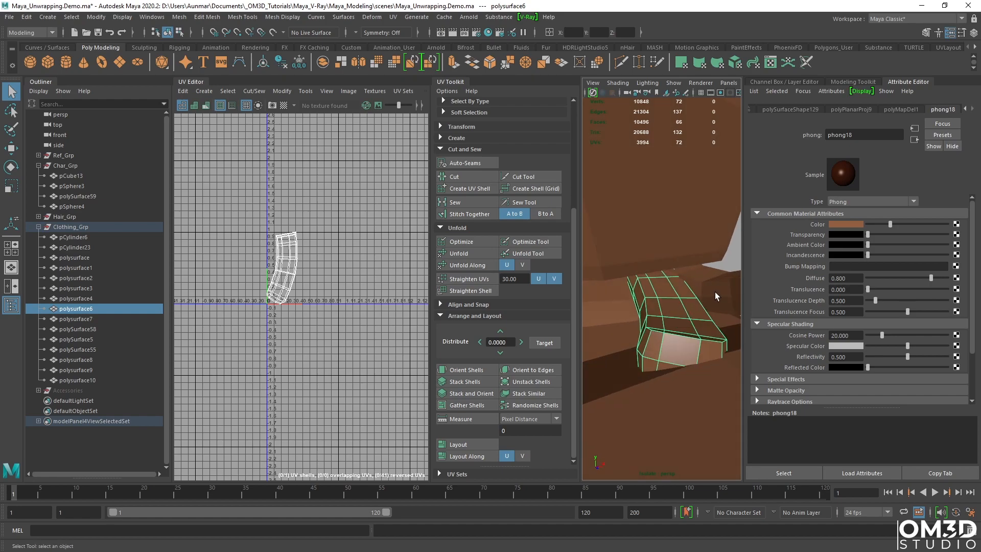
left_click(713, 292, "shift")
left_click_drag(649, 309, 677, 299, "alt")
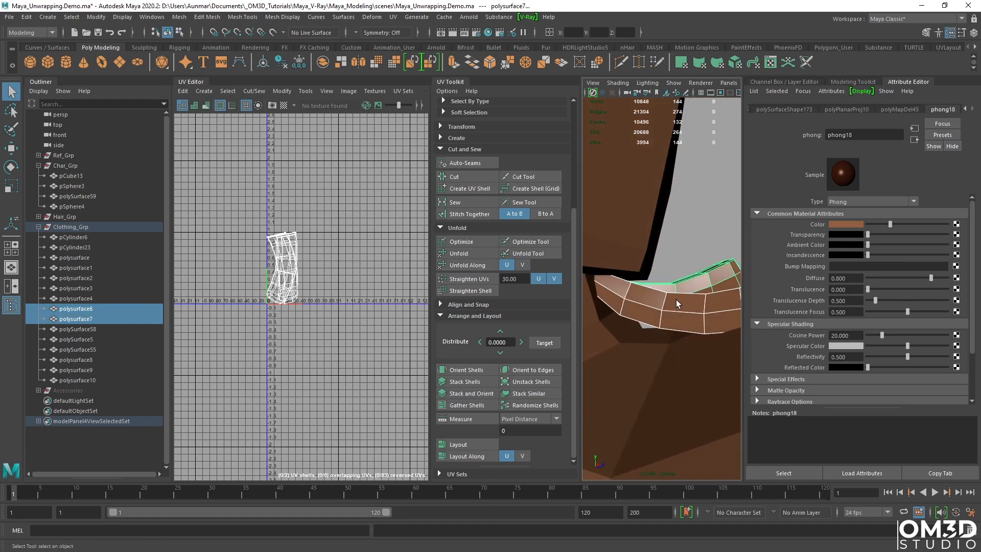
right_click_drag(672, 308, 666, 231)
scroll(639, 339, "up", 5)
left_click(631, 364)
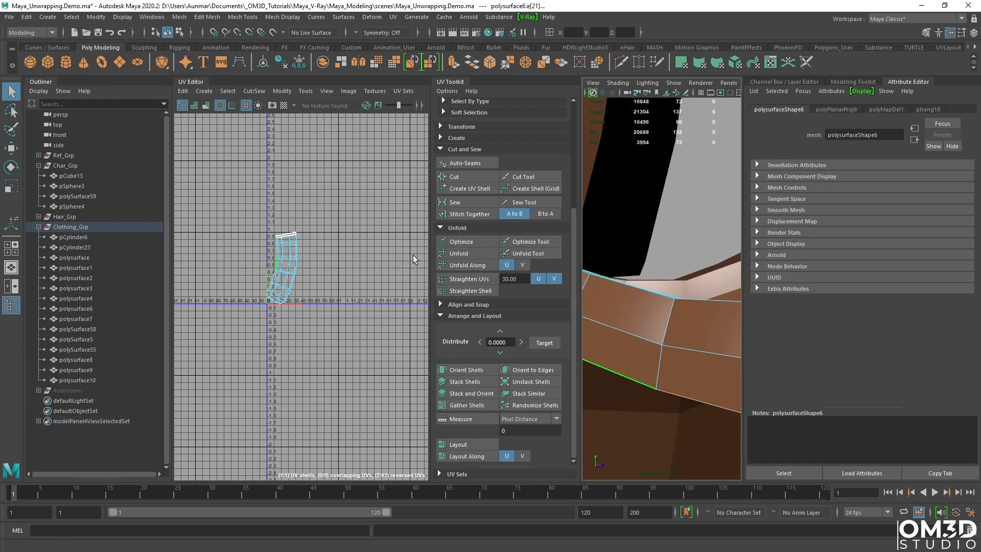
scroll(319, 232, "up", 10)
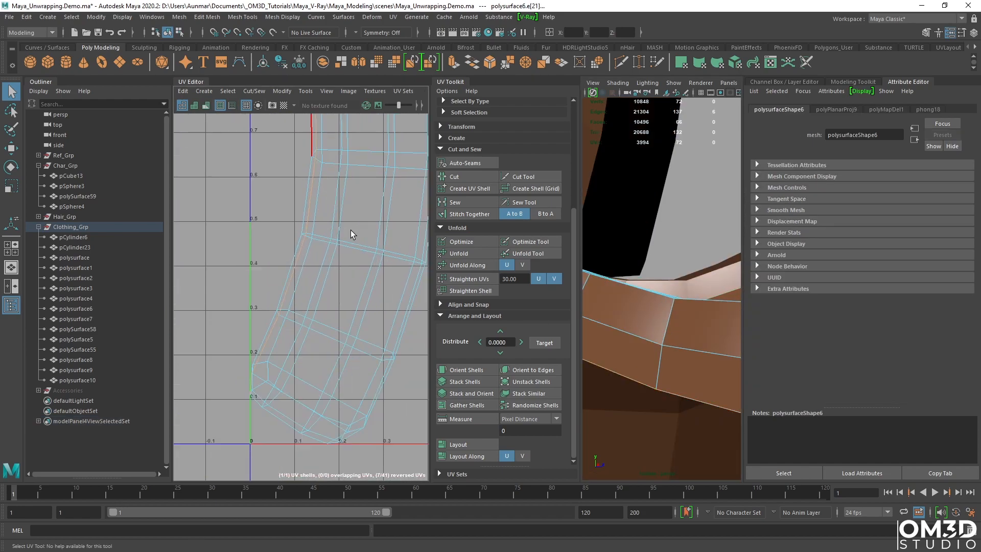
scroll(359, 313, "up", 5)
Reselect both tie pieces as objects and isolate them in the viewport.
left_click_drag(696, 334, 670, 300, "alt")
scroll(629, 338, "down", 5)
scroll(663, 326, "up", 3)
left_click(664, 305)
left_click(664, 305, "shift")
key("ctrl+1")
Try to cut the UVs of both tie pieces at once along their lengthwise edge loops.
right_click_drag(671, 287, 674, 228)
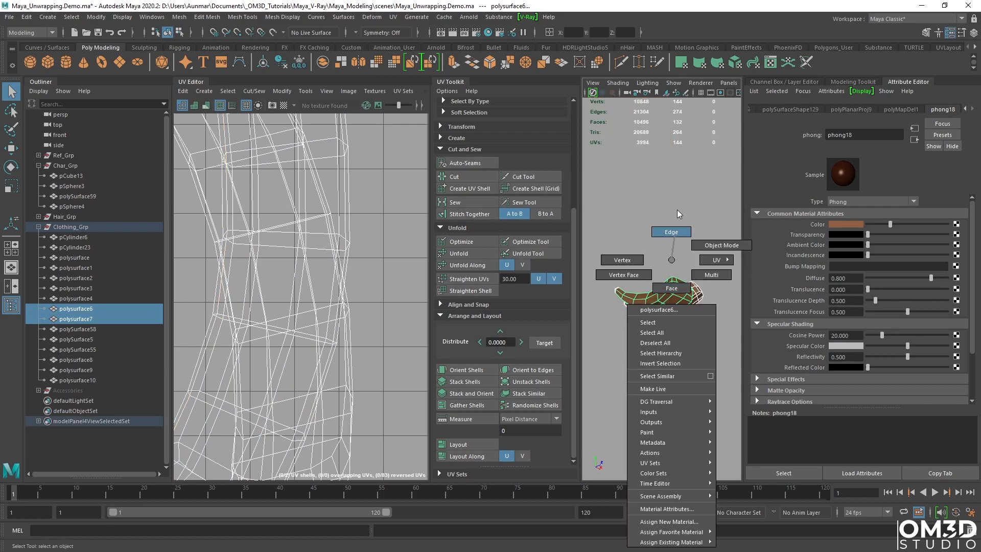
scroll(672, 302, "up", 4)
double_click(672, 305)
double_click(698, 290, "shift")
left_click_drag(708, 307, 642, 300, "alt")
key("f")
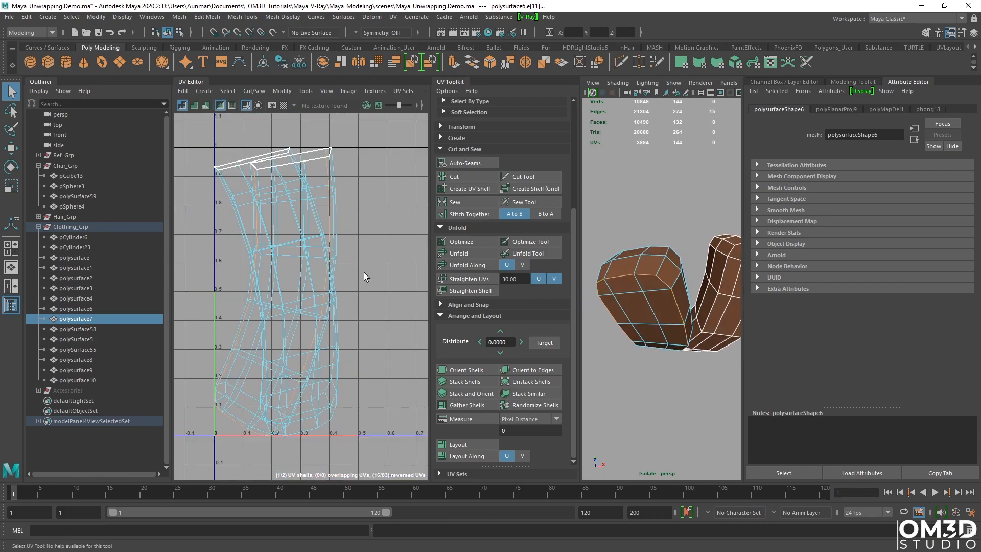
right_click(368, 268, "shift")
left_click(330, 283)
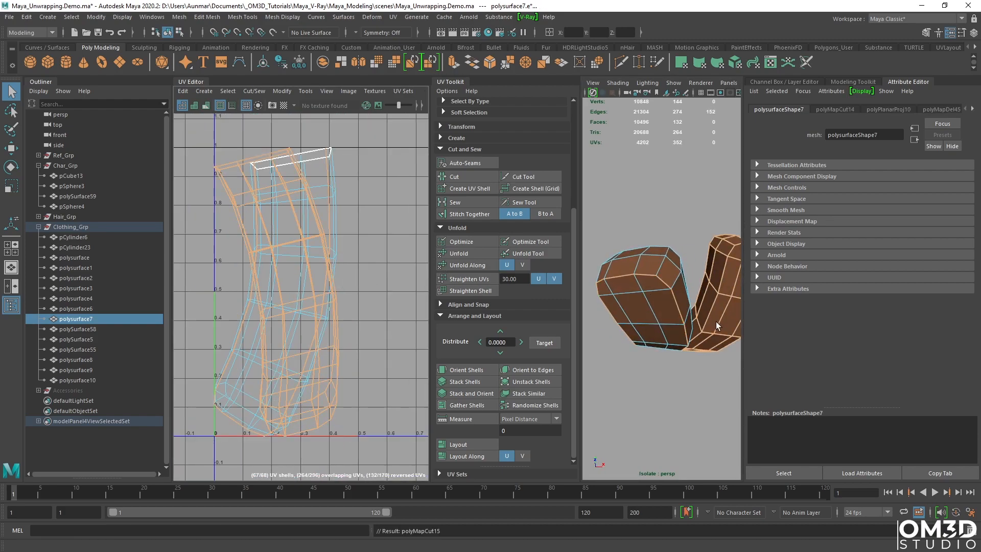
key("z")
Cut the UVs of the polysurface6 tie piece along the lengthwise edge loop around its sides.
left_click(653, 268)
key("F10")
double_click(646, 275)
double_click(663, 280, "shift")
left_click_drag(617, 329, 652, 323, "alt")
double_click(686, 317, "shift")
right_click_drag(364, 274, 331, 288, "shift")
Cut the UVs of the polysurface7 tie piece along its lengthwise edge loop to separate its two halves.
left_click_drag(660, 343, 588, 336, "alt")
left_click(715, 293)
left_click_drag(714, 293, 664, 287, "alt")
right_click_drag(675, 260, 650, 272)
left_click(669, 277)
left_click_drag(685, 274, 638, 299, "alt")
left_click(680, 286)
right_click_drag(355, 240, 320, 253, "shift")
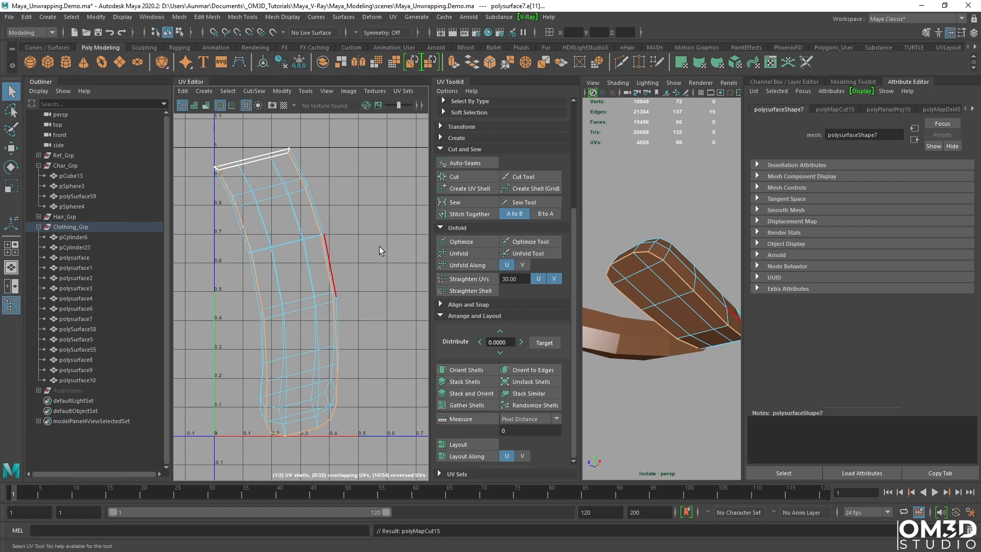
Select both tie pieces and unfold all of their UV shells.
left_click(366, 204)
left_click(615, 326)
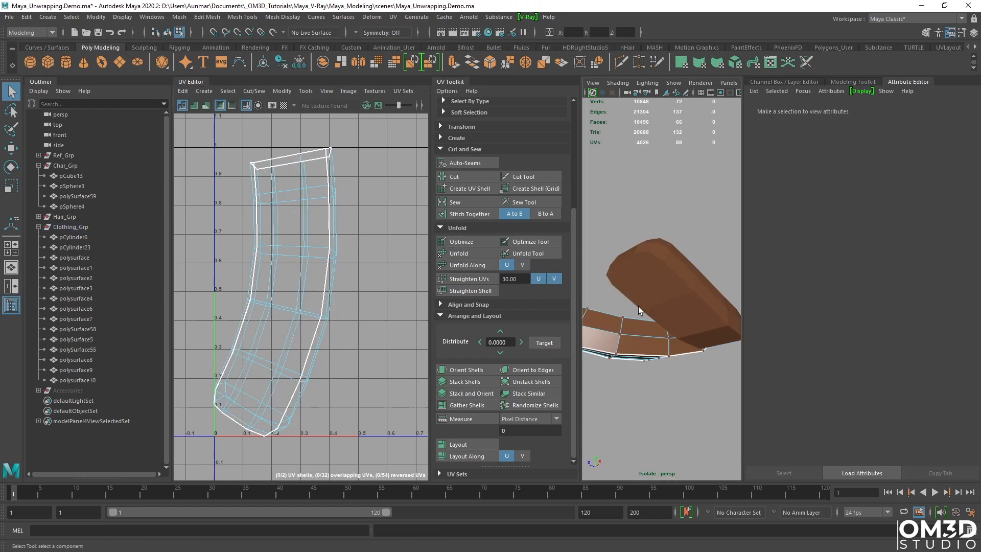
key("F8")
left_click(636, 296)
left_click(636, 328, "shift")
scroll(174, 186, "down", 4)
middle_click_drag(287, 218, 344, 246, "alt")
right_click_drag(344, 246, 347, 220)
left_click_drag(373, 180, 137, 453)
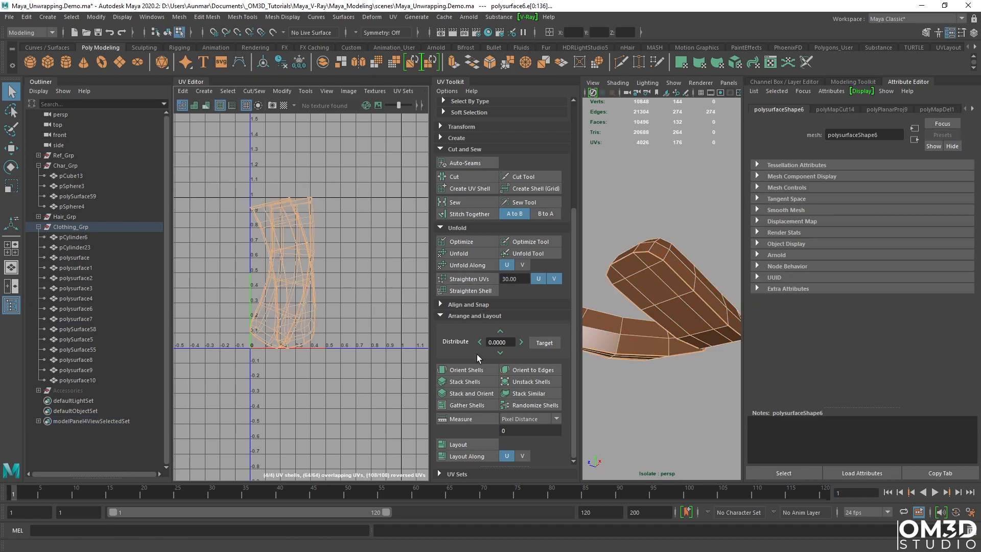
left_click(460, 254)
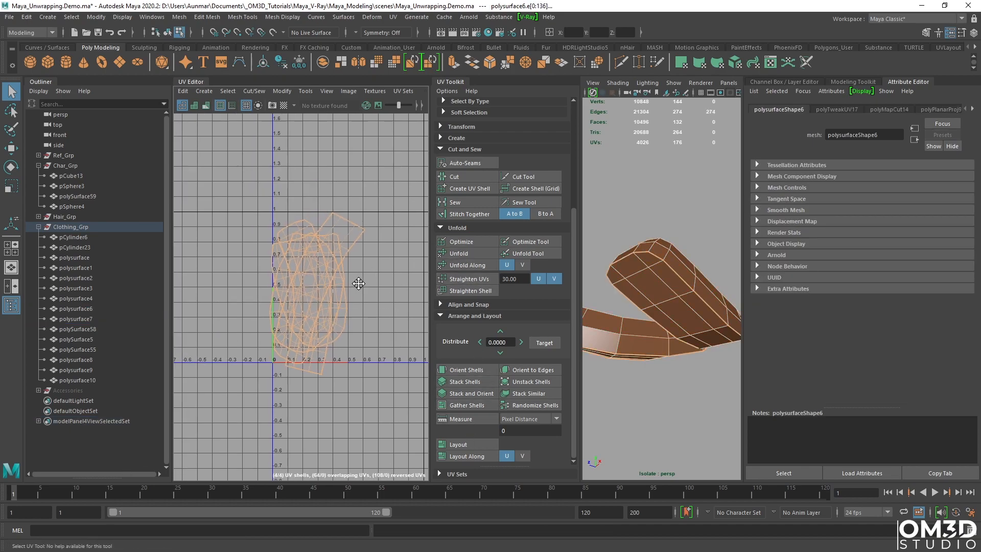
Show the whole character again and return the tie pieces to object mode.
key("ctrl+1")
scroll(652, 287, "down", 10)
left_click_drag(646, 241, 654, 278, "alt")
right_click_drag(654, 278, 724, 242)
Select the boot with its two tie pieces and lay out their UV shells together.
left_click(659, 292)
left_click(664, 289)
left_click(661, 290, "shift")
left_click(654, 292, "shift")
left_click_drag(653, 293, 663, 307, "alt")
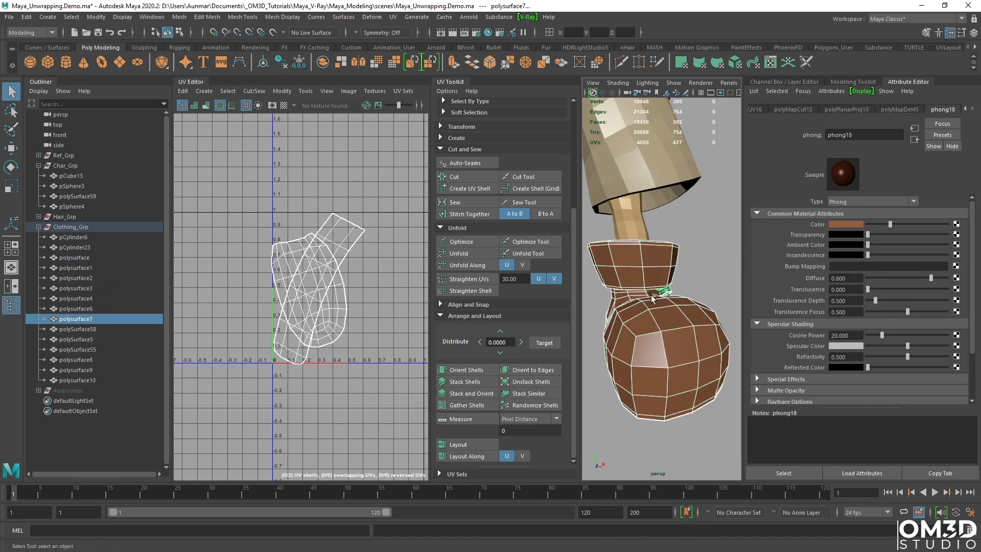
scroll(663, 307, "up", 10)
left_click(642, 308, "shift")
left_click(620, 213, "shift")
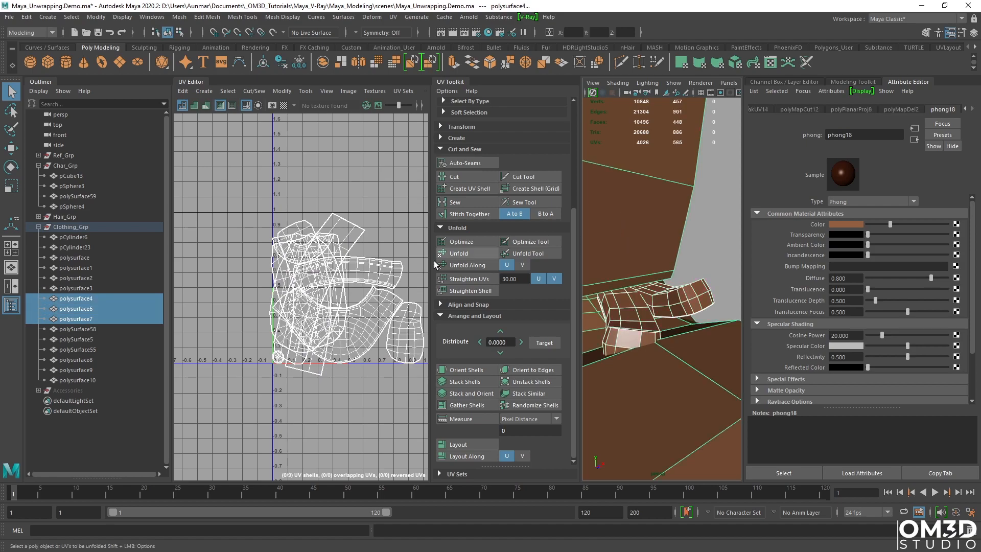
scroll(660, 296, "down", 5)
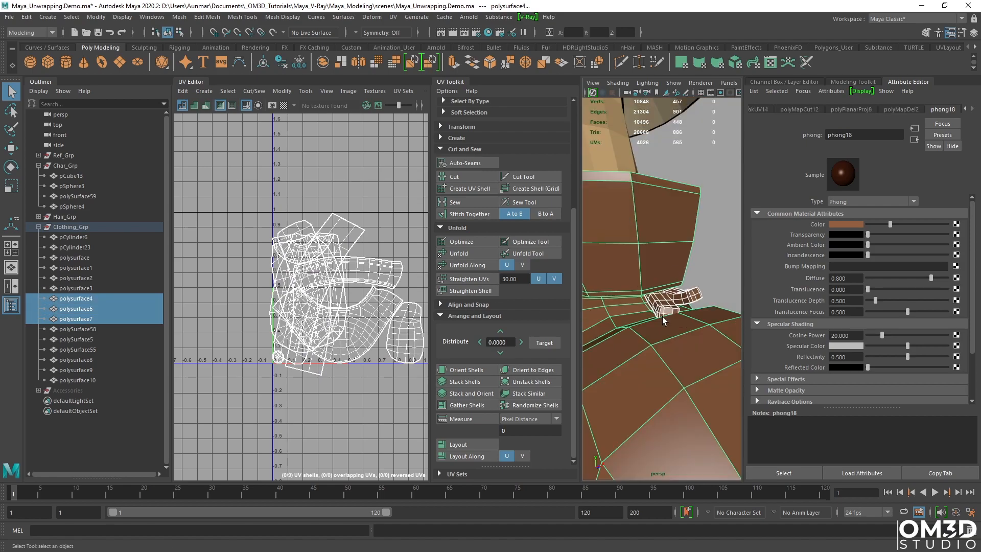
left_click(458, 444)
scroll(660, 295, "down", 10)
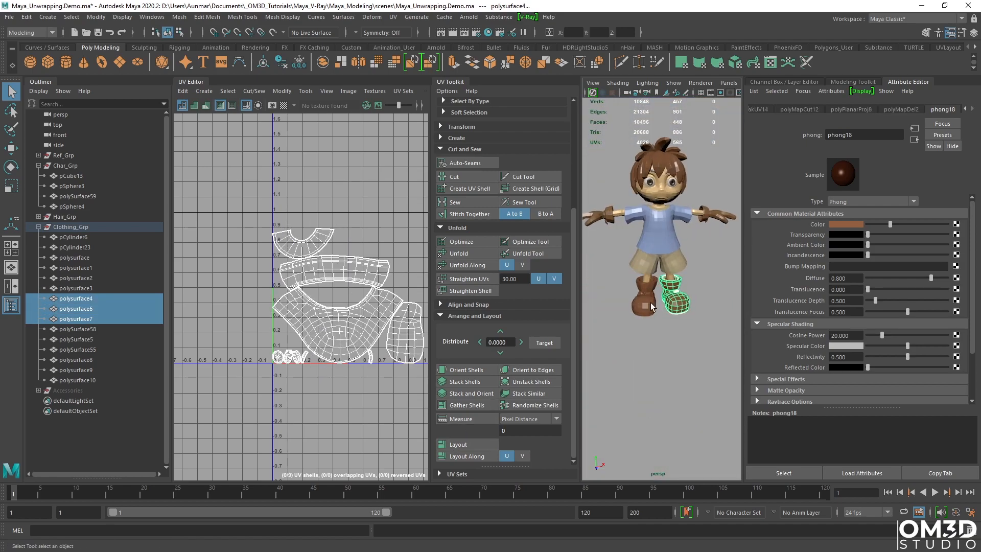
Delete the boot and glove on the character's other side, whose UVs are not unwrapped, along with their tie pieces.
scroll(659, 280, "up", 10)
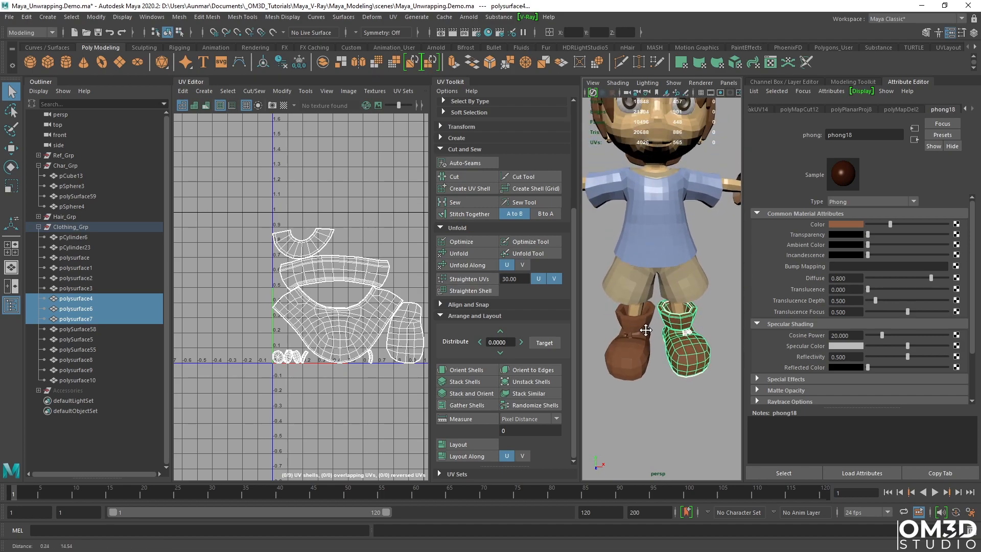
left_click_drag(659, 280, 705, 264, "alt")
scroll(693, 309, "up", 5)
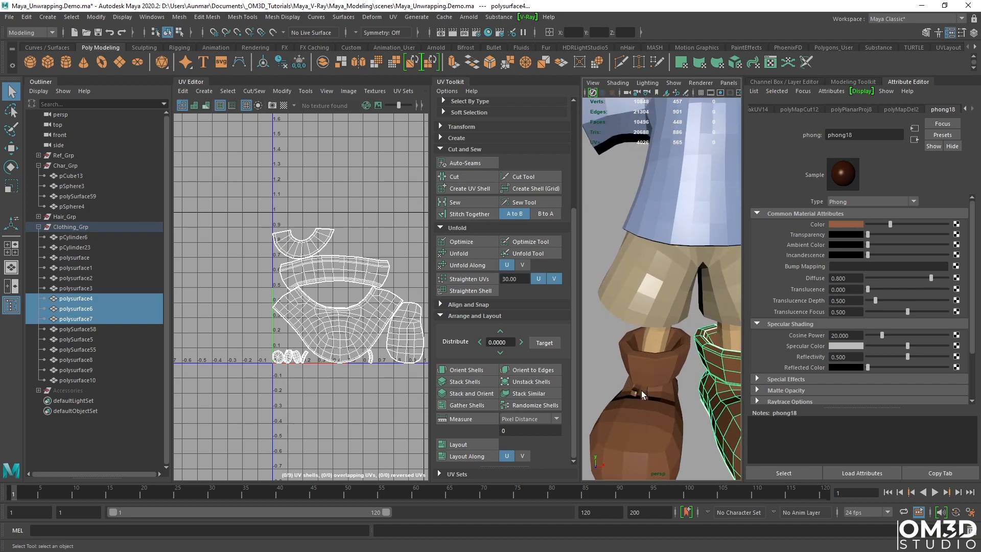
left_click(642, 391)
left_click(636, 392, "shift")
left_click(654, 363, "shift")
left_click_drag(654, 348, 643, 263, "alt")
scroll(645, 280, "down", 6)
left_click(637, 265, "shift")
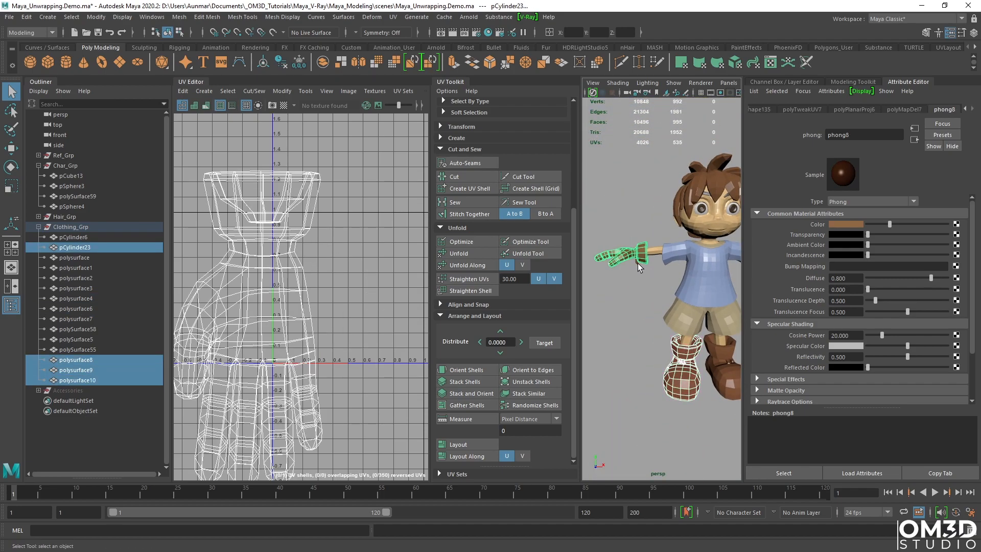
left_click(638, 263, "shift")
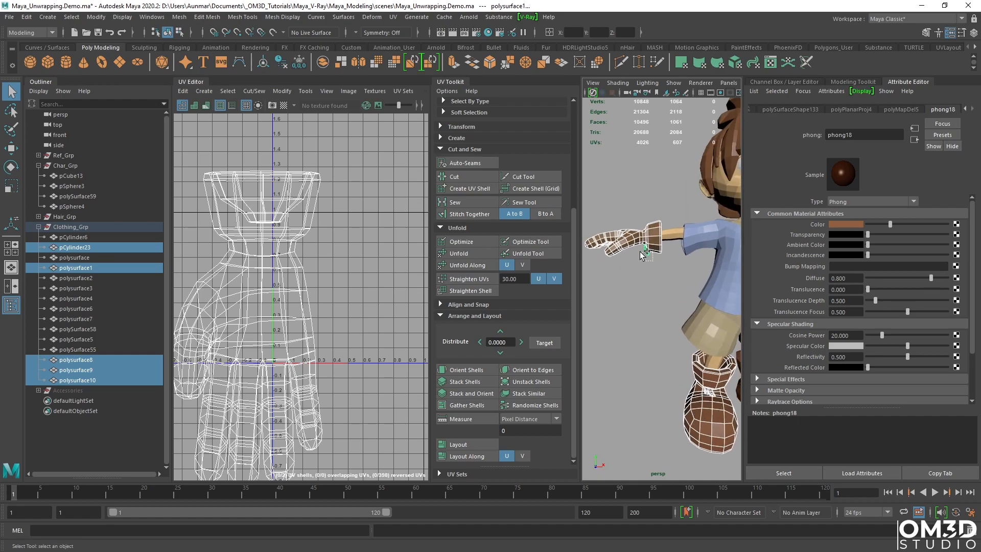
left_click(646, 255, "shift")
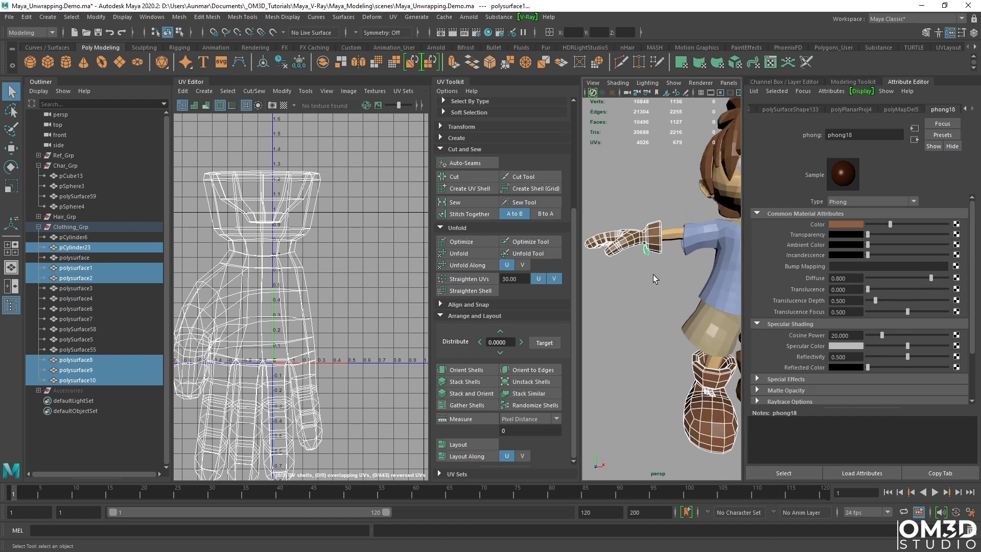
key("Delete")
Select the remaining boot and glove with all their tie pieces, leaving out the body, shirt and shorts, and duplicate them.
key("f")
middle_click_drag(643, 271, 534, 227, "alt")
left_click_drag(648, 315, 667, 322, "alt")
left_click_drag(673, 393, 596, 324)
middle_click_drag(596, 327, 656, 353, "alt")
left_click(656, 314, "ctrl")
middle_click_drag(701, 274, 660, 292, "alt")
left_click_drag(662, 222, 659, 221, "shift")
left_click_drag(626, 262, 648, 219, "ctrl")
middle_click_drag(626, 251, 682, 259, "alt")
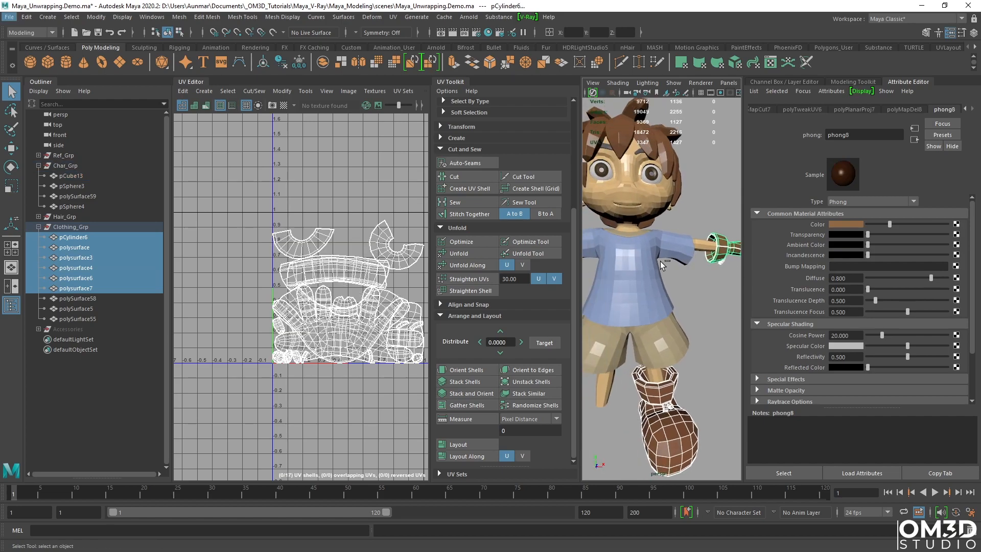
key("ctrl+d")
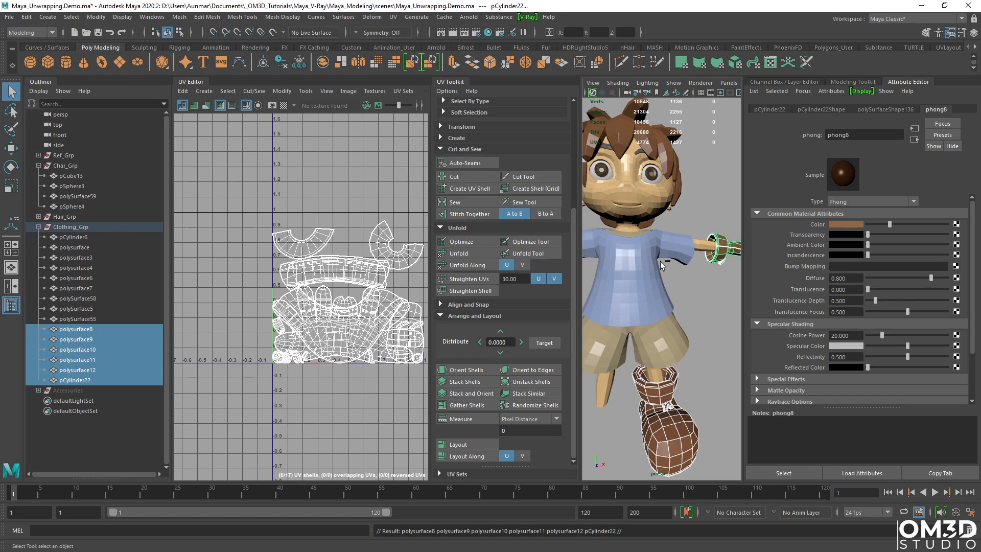
Group the duplicated boot and glove pieces and mirror the group by setting its Scale X to -1.
key("ctrl+g")
left_click_drag(661, 261, 659, 283, "alt")
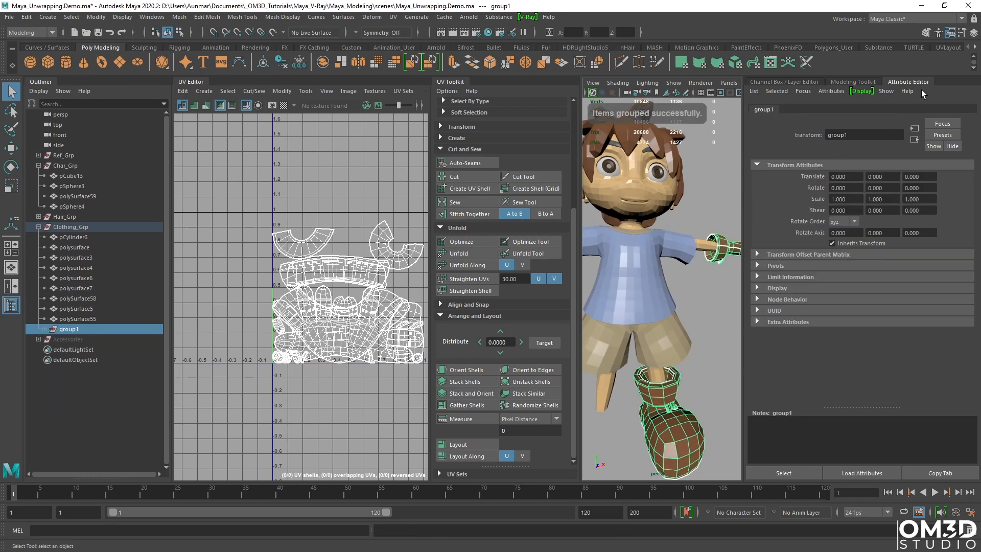
left_click(962, 33)
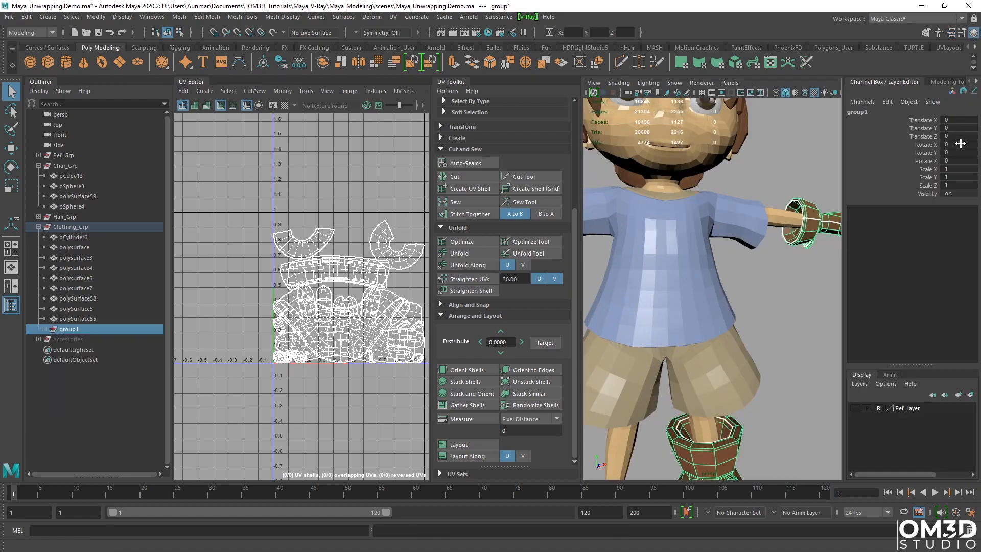
double_click(952, 170)
key("Return")
left_click_drag(750, 315, 723, 314, "alt")
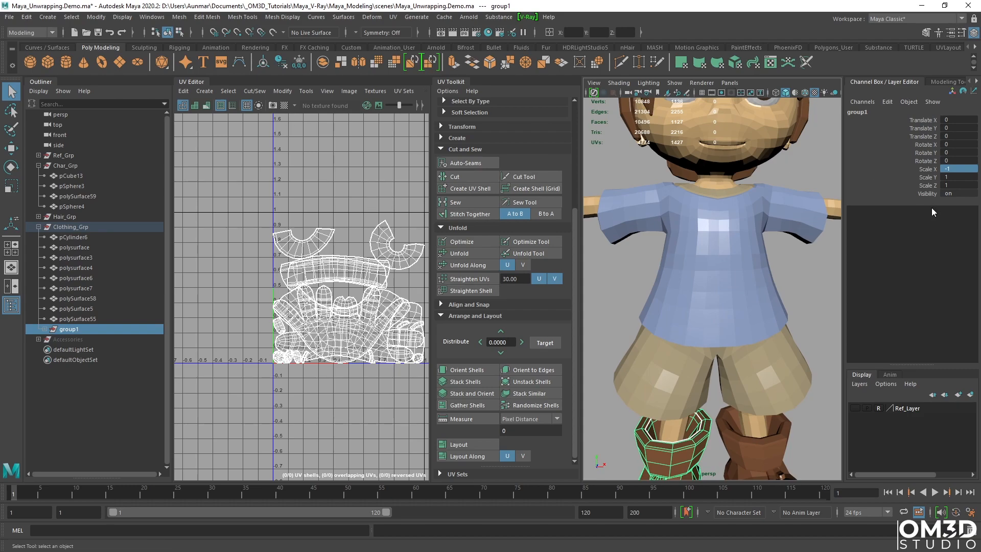
Freeze the mirrored group's transformations and ungroup its boot and glove pieces.
left_click(300, 63)
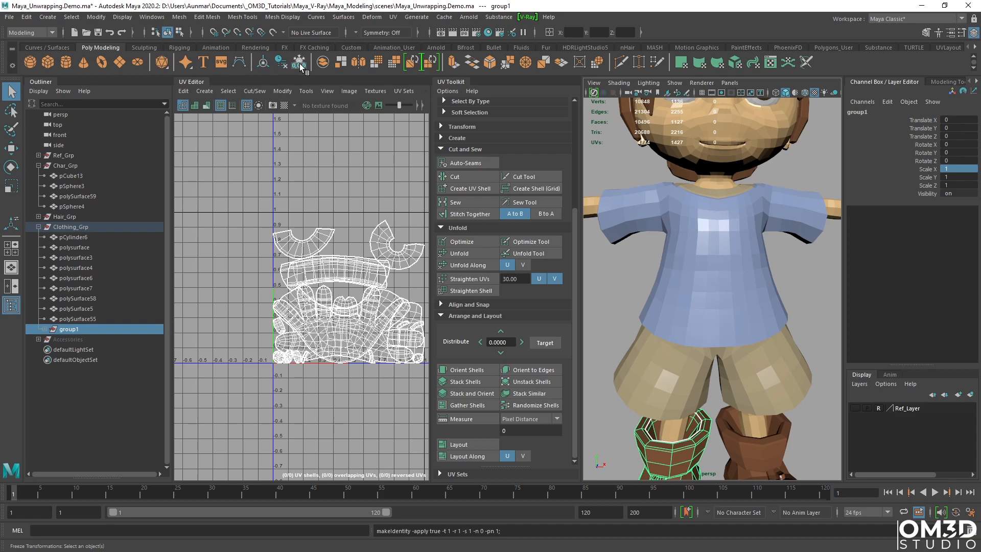
left_click(27, 17)
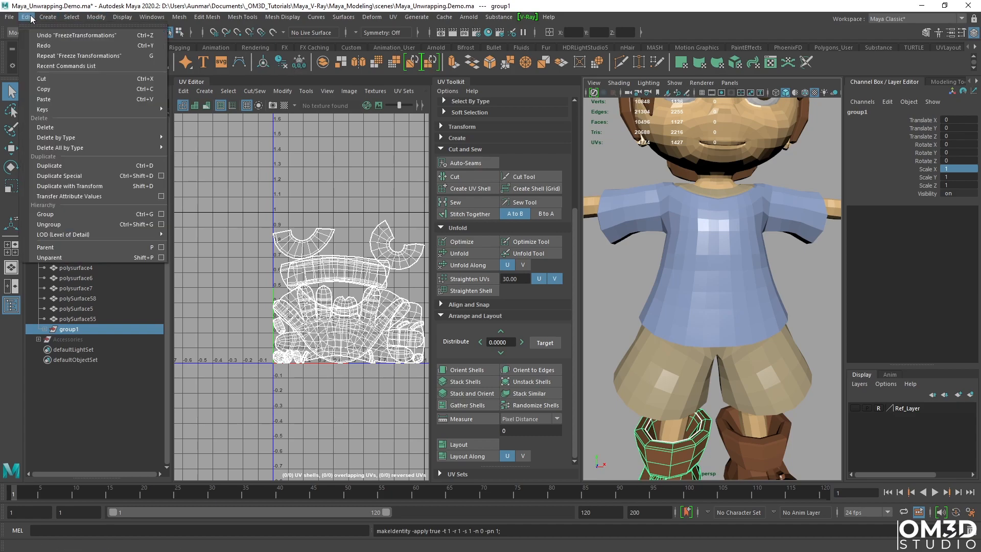
left_click(75, 223)
left_click(39, 188)
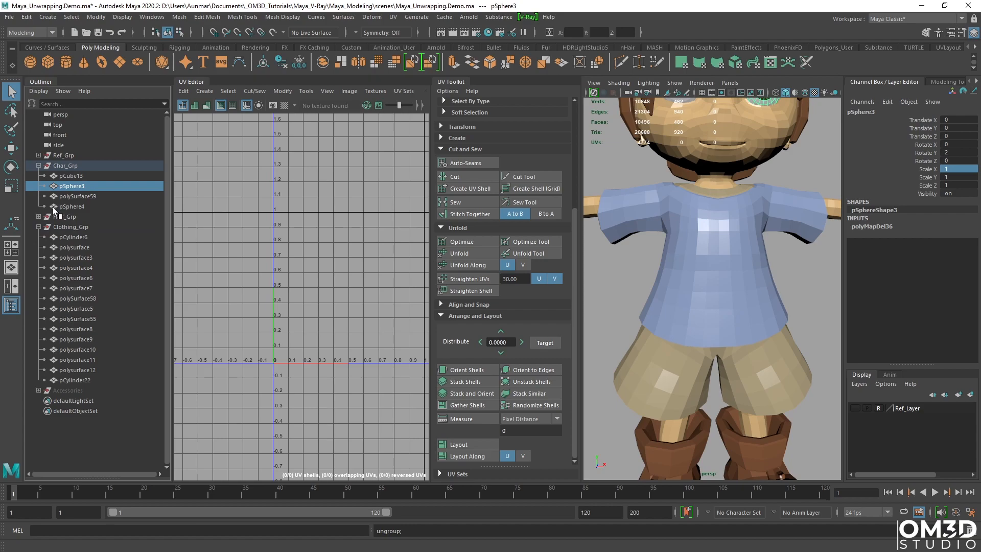
Select both boots and both gloves with all their tie pieces, leaving out the body, shirt, collar and shorts.
scroll(688, 262, "down", 3)
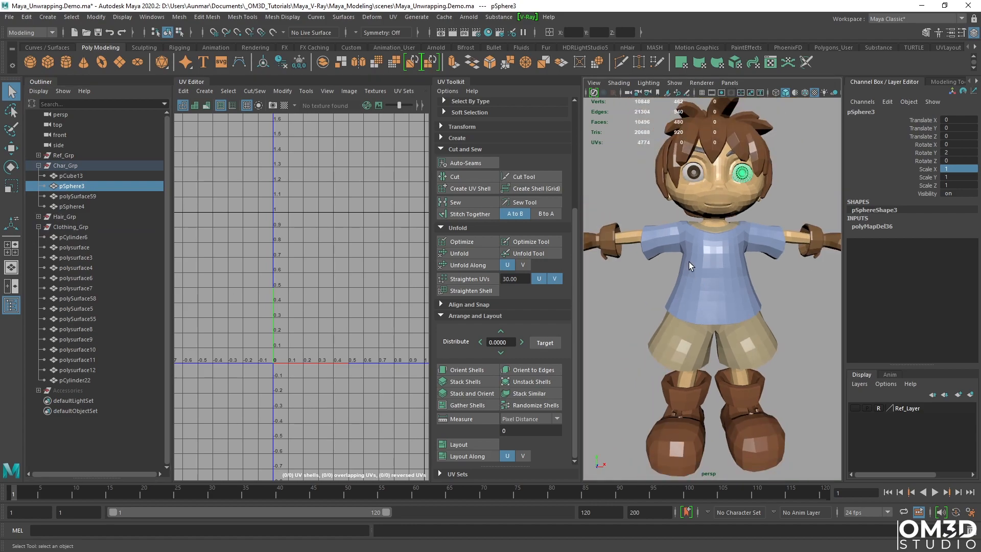
left_click(96, 237)
left_click(80, 379, "shift")
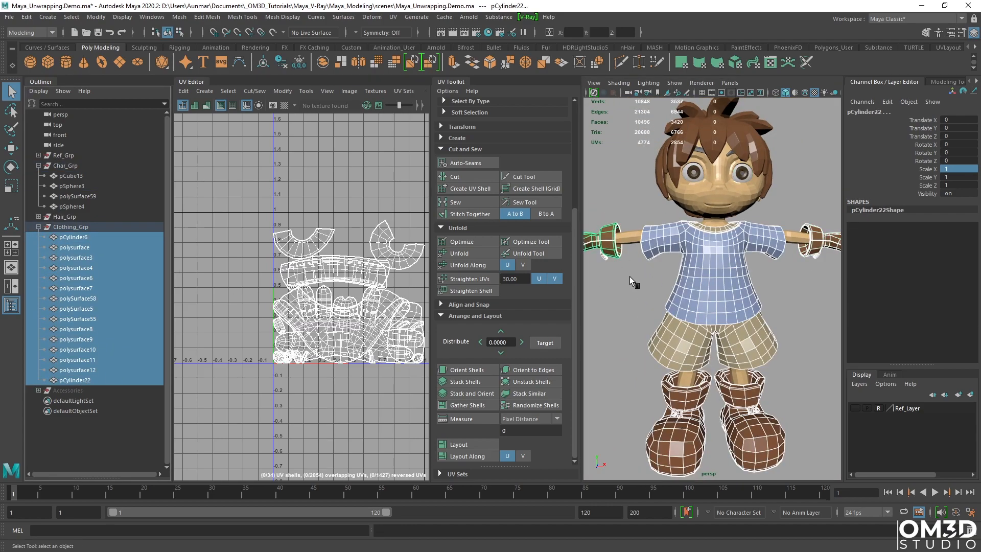
scroll(630, 277, "up", 3)
left_click_drag(648, 233, 649, 233)
scroll(705, 286, "down", 4)
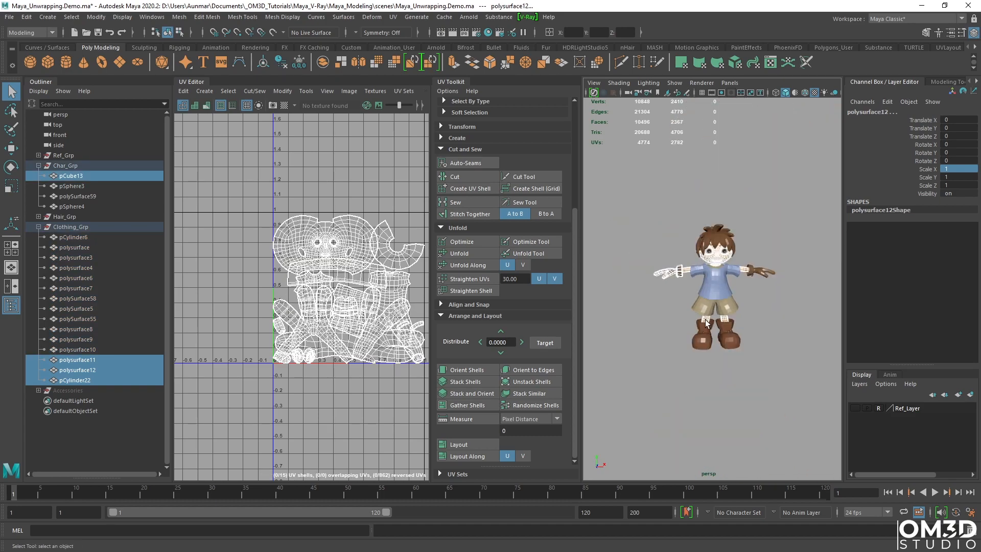
left_click_drag(683, 327, 681, 324, "shift")
left_click_drag(776, 301, 772, 286, "shift")
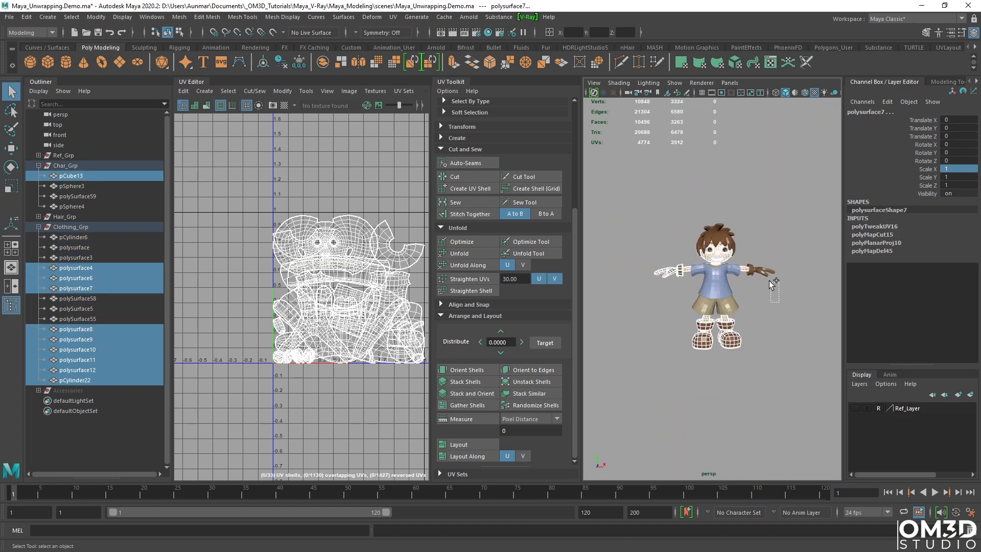
left_click_drag(748, 255, 723, 269, "shift")
left_click(731, 270, "shift")
scroll(731, 270, "up", 3)
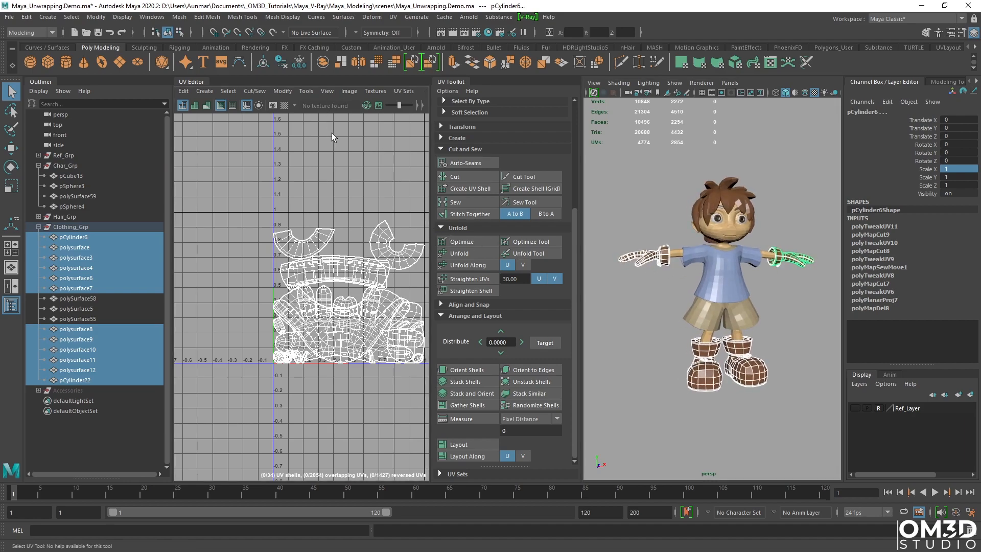
Lay out the UV shells of the selected boots, gloves and tie pieces together without overlaps.
key("7")
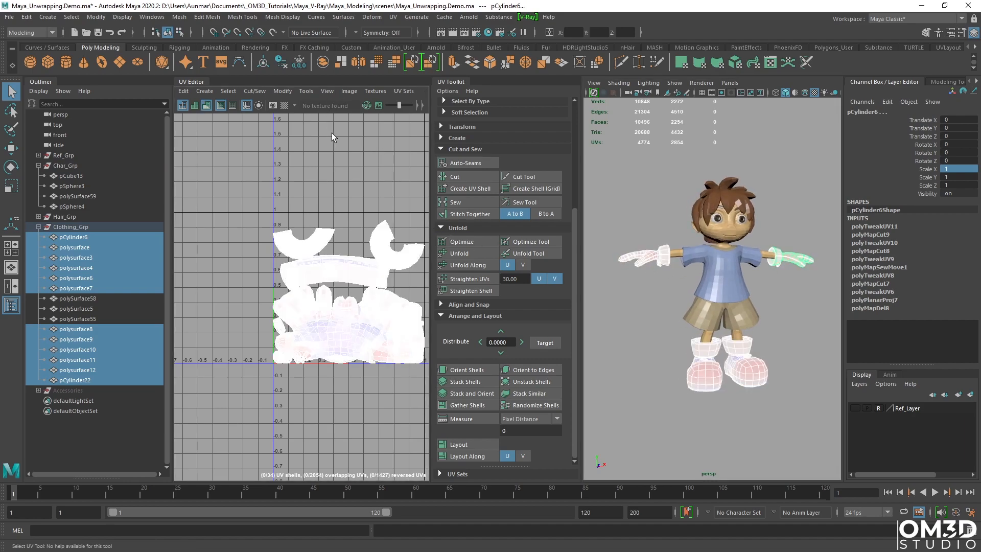
key("7")
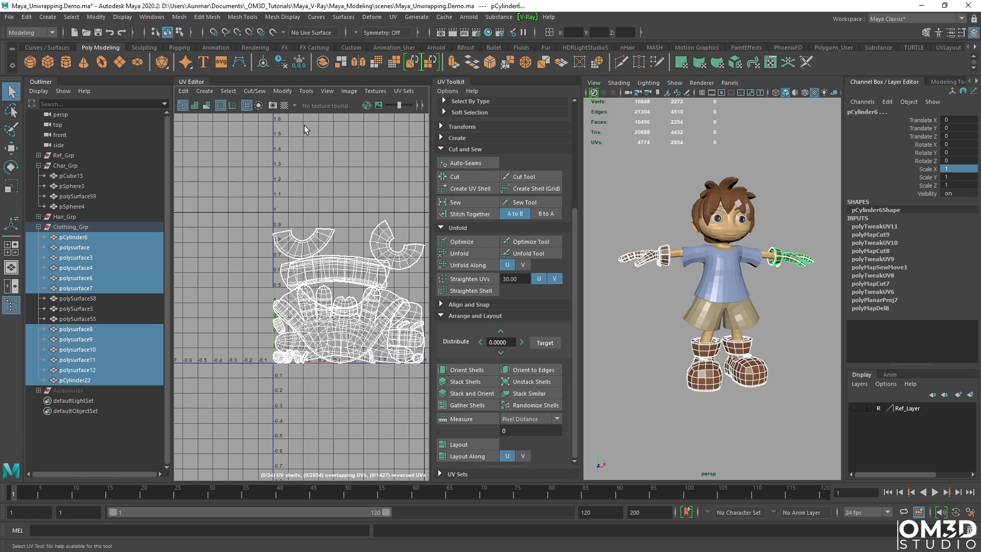
left_click(473, 441)
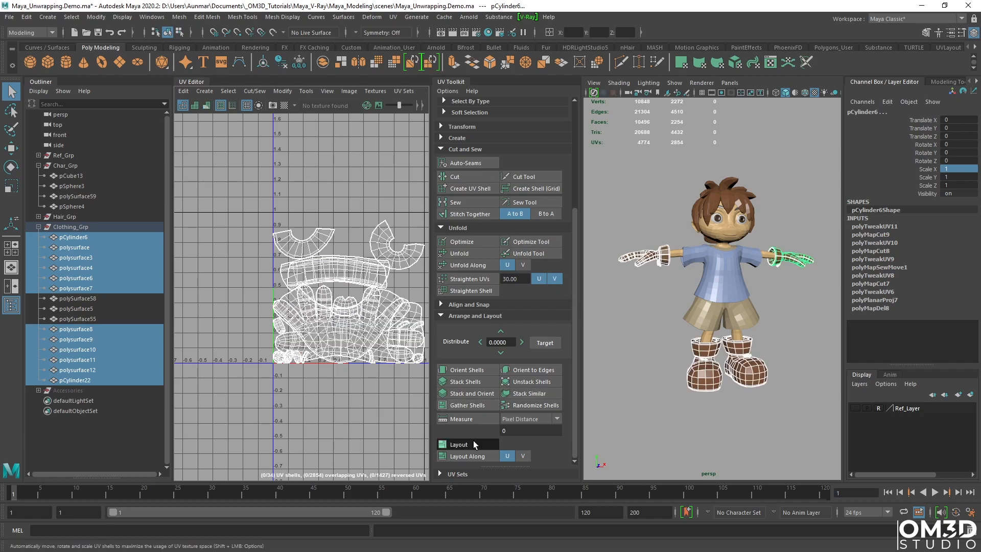
right_click_drag(328, 223, 364, 319, "alt")
middle_click_drag(364, 319, 322, 283, "alt")
Examine the new UV layout and the matching boots and gloves on the character.
left_click_drag(692, 280, 706, 290, "alt")
right_click_drag(694, 241, 693, 272, "alt")
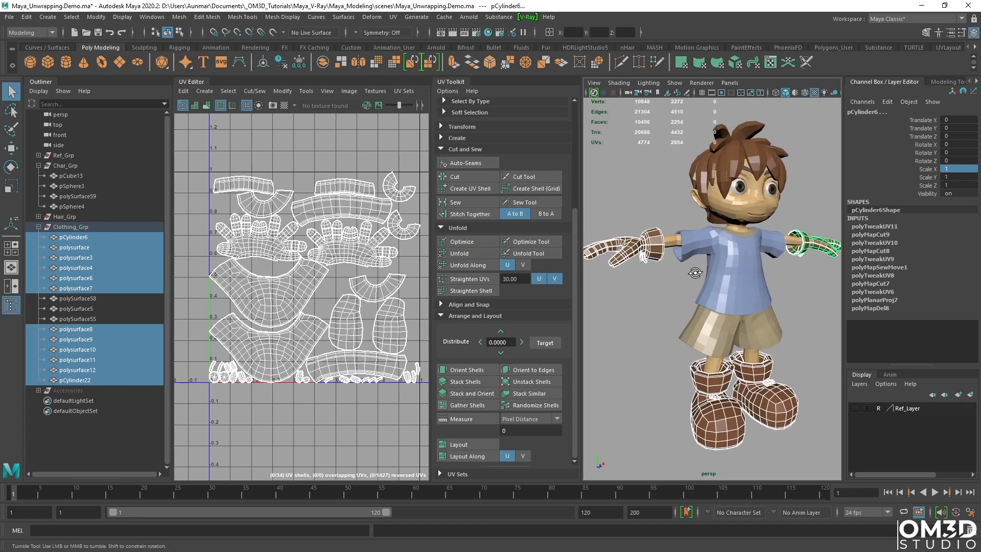
left_click_drag(693, 272, 706, 272, "alt")
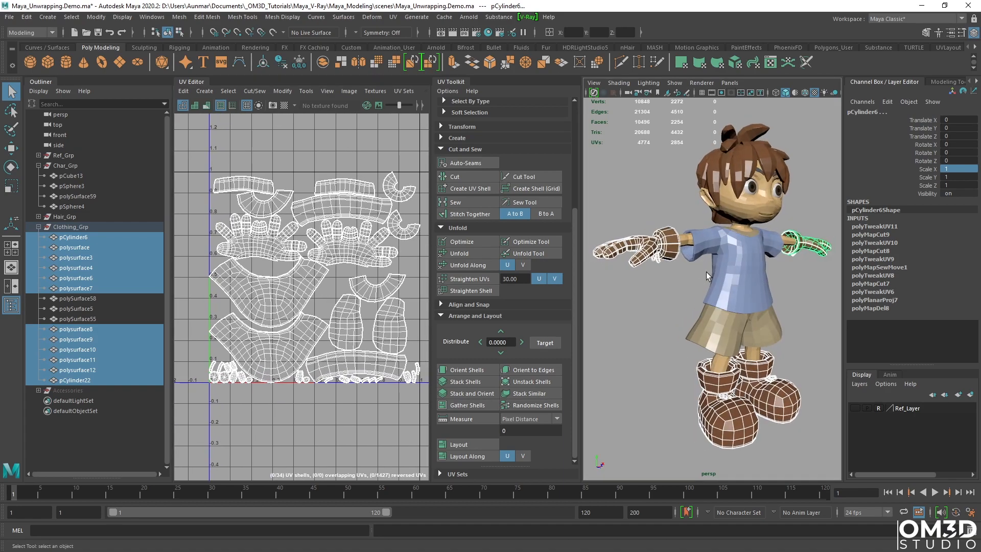
scroll(360, 220, "up", 3)
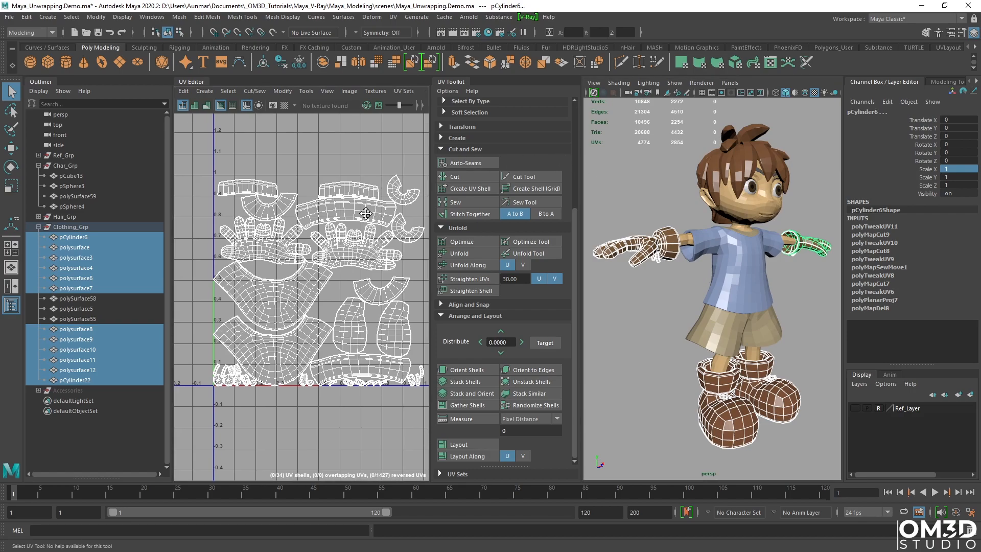
scroll(355, 225, "down", 2)
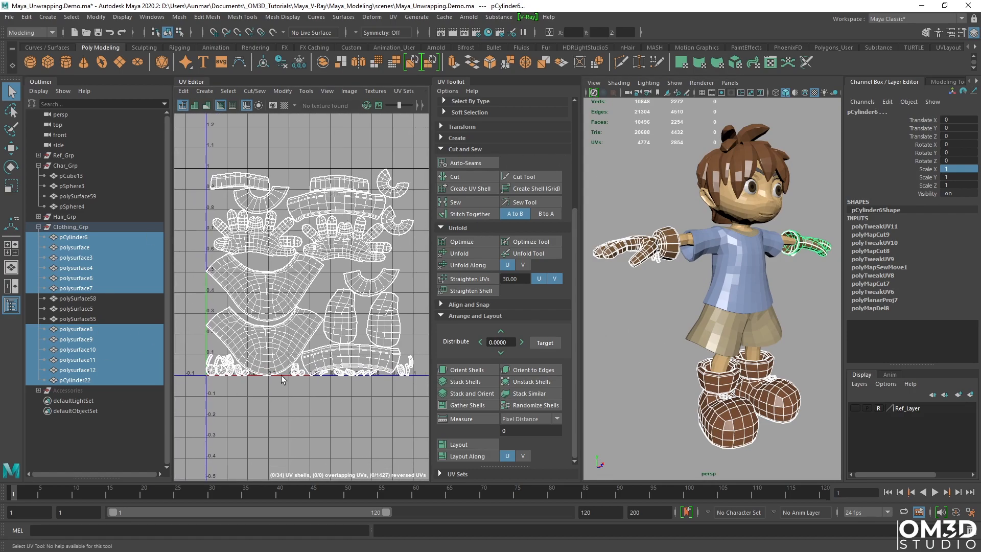
scroll(300, 233, "up", 1)
scroll(300, 233, "down", 1)
scroll(317, 212, "up", 1)
mouse_move(342, 296)
middle_mouse_down("alt")
mouse_move(324, 253)
mouse_move(338, 304)
middle_mouse_up("alt")
left_click_drag(752, 283, 721, 287, "alt")
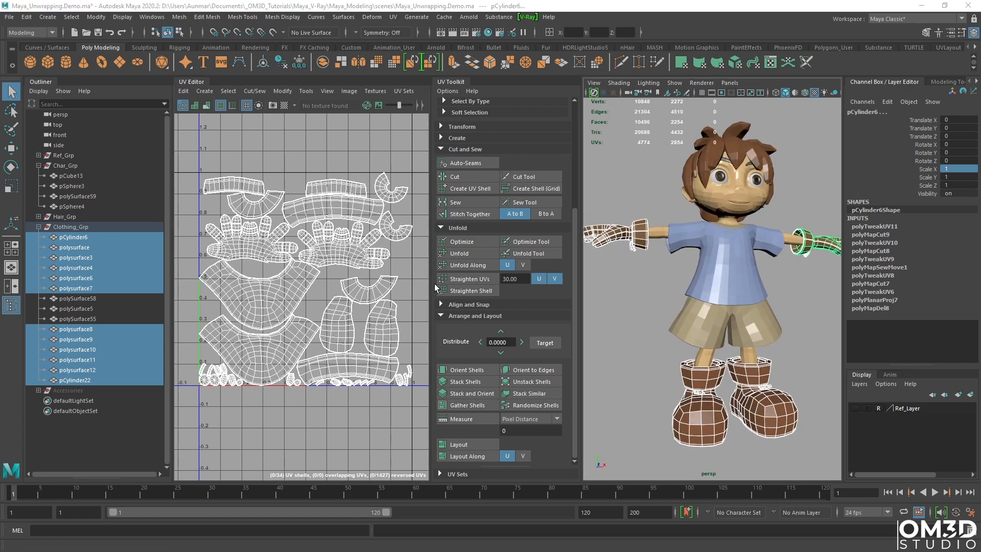
Select the shorts, shirt and collar and isolate them in the viewport, seen from the front.
left_click_drag(759, 332, 735, 274, "alt")
left_click(734, 313)
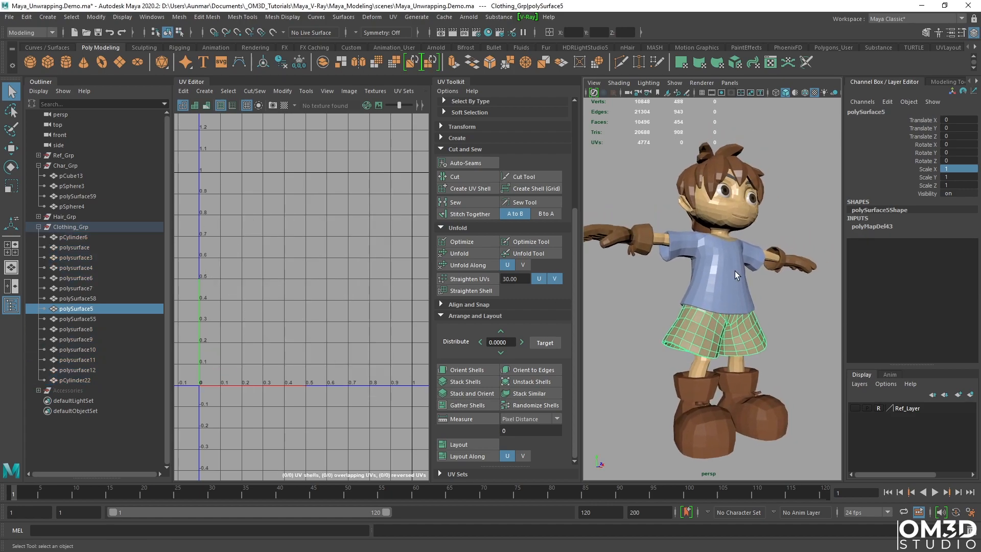
left_click(734, 271, "shift")
scroll(723, 266, "up", 3)
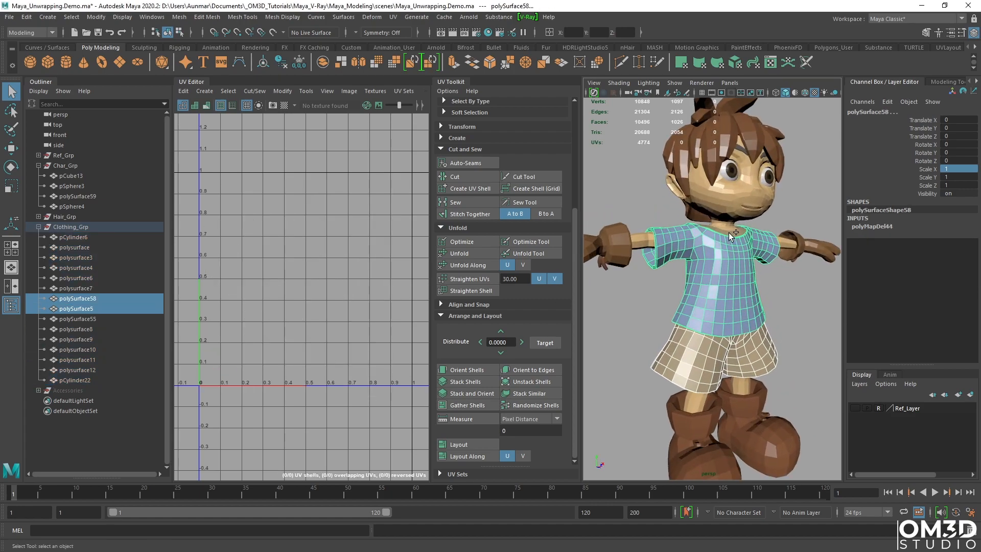
left_click(730, 232, "shift")
key("ctrl+1")
left_click_drag(735, 239, 698, 275, "alt")
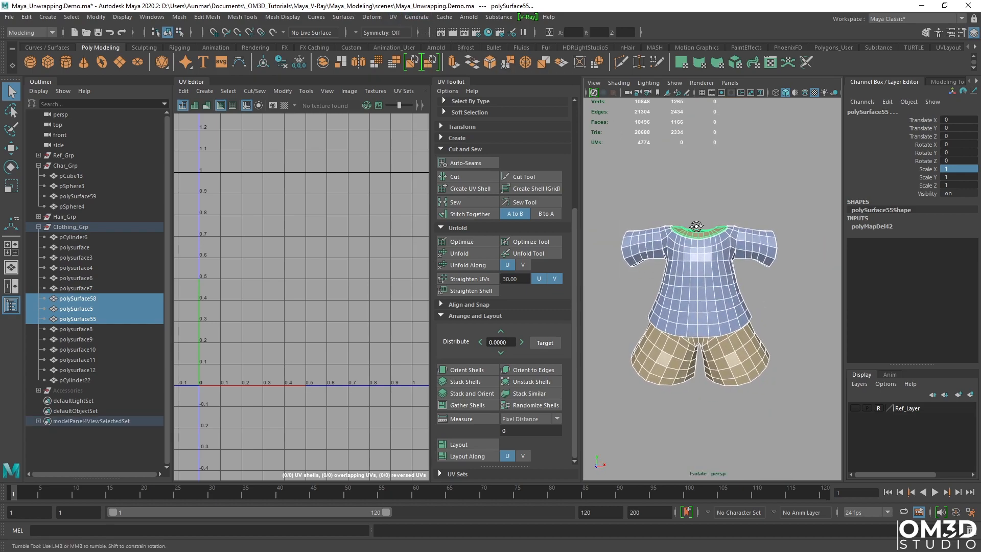
left_click_drag(706, 226, 701, 226, "alt")
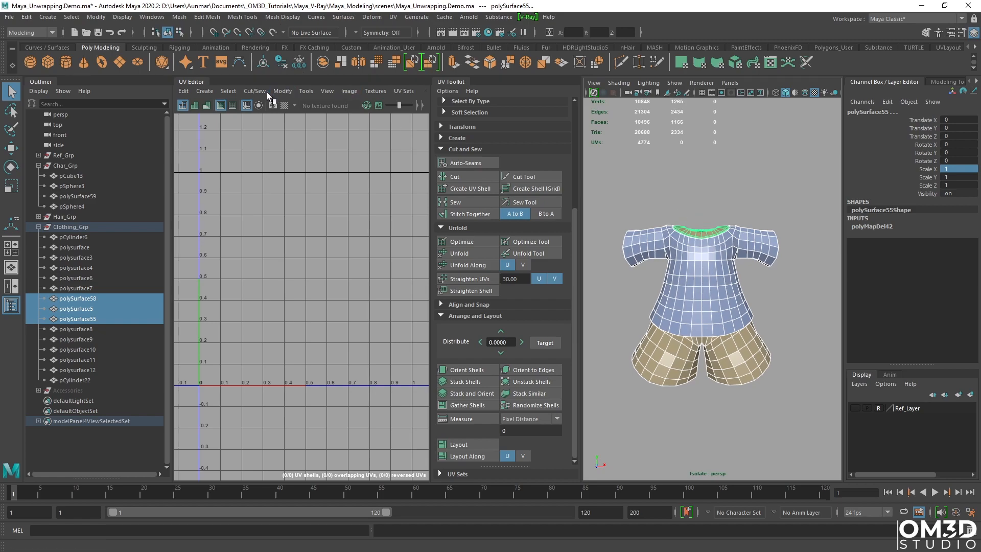
Create camera-based UVs for the shorts, shirt and collar from the front view, and check the shirt's projection.
left_click(202, 91)
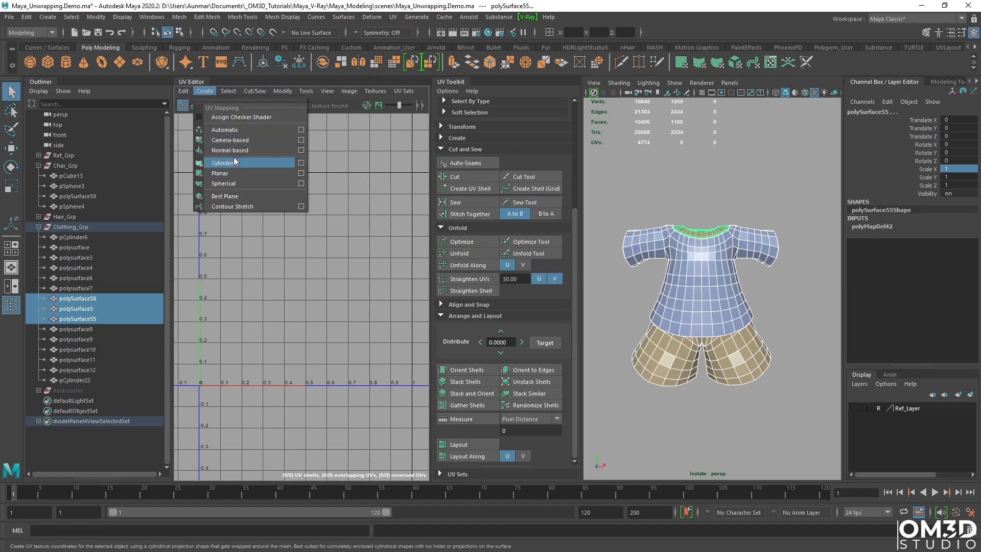
left_click(243, 144)
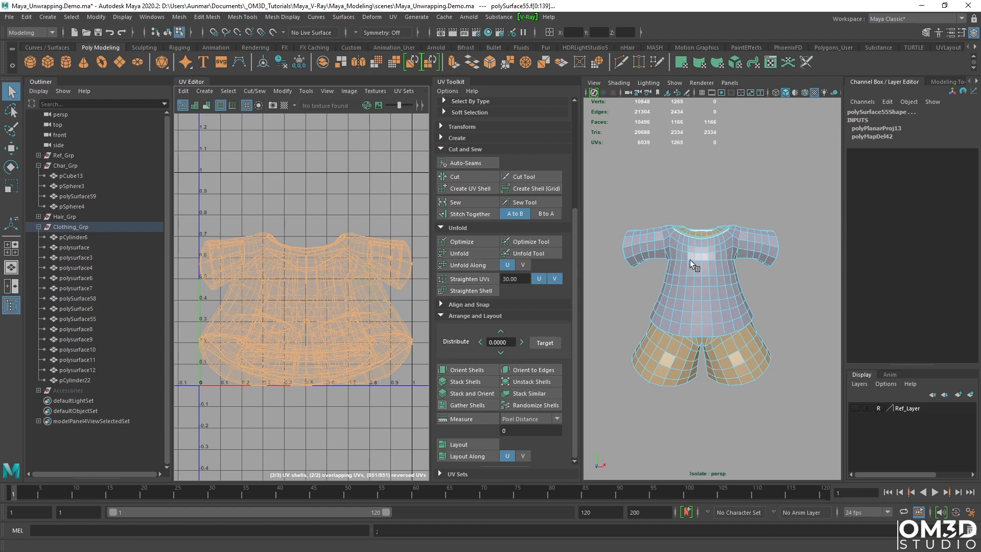
left_click(687, 275)
left_click_drag(721, 244, 684, 248, "alt")
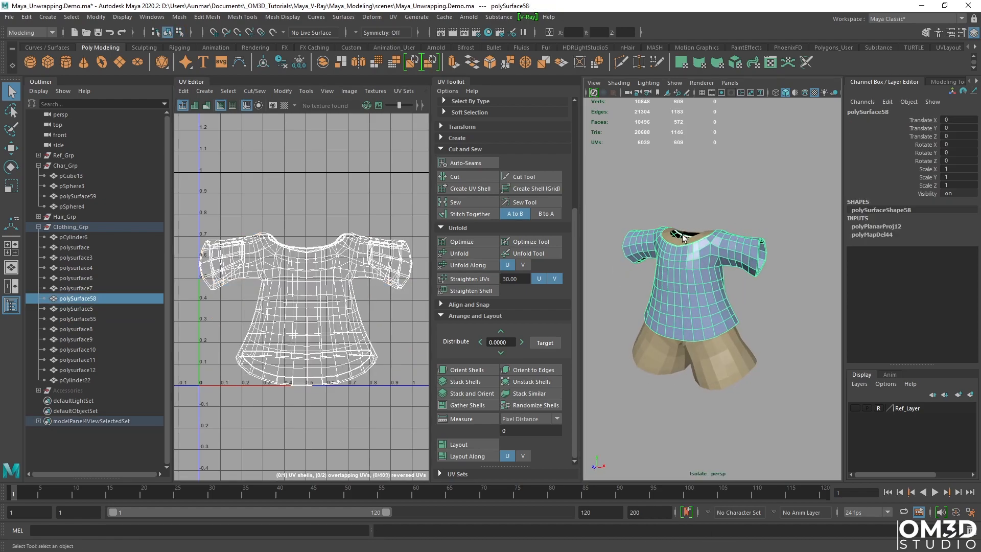
left_click(683, 235, "shift")
left_click_drag(720, 329, 720, 231, "alt")
Select the shirt's seam edge loop running along one shoulder and sleeve.
left_click(685, 299)
scroll(699, 281, "up", 8)
right_click_drag(721, 230, 719, 204)
left_click(697, 232)
mouse_move(697, 232)
left_mouse_down("alt")
mouse_move(703, 240)
mouse_move(711, 220)
mouse_move(701, 218)
mouse_move(695, 247)
left_mouse_up("alt")
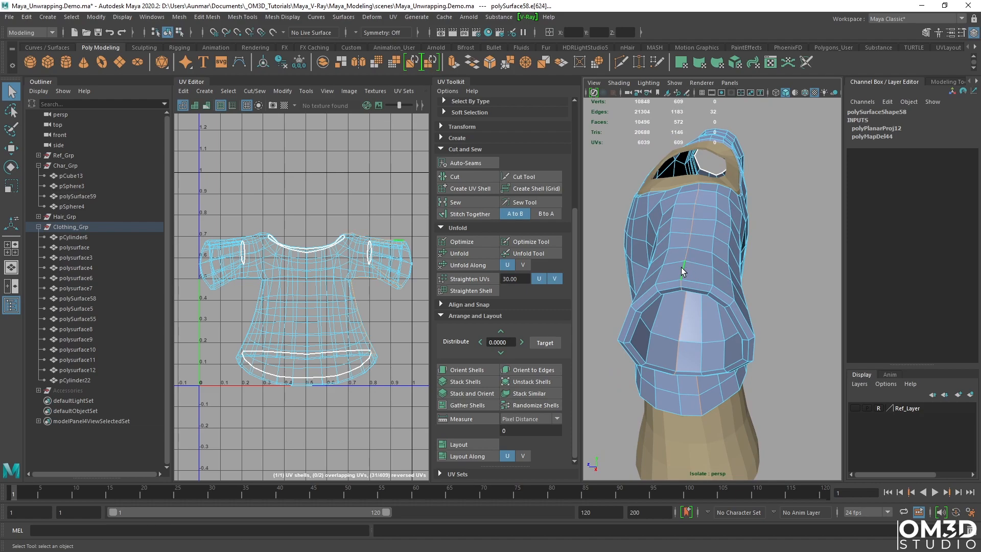
left_click_drag(696, 293, 805, 210, "alt")
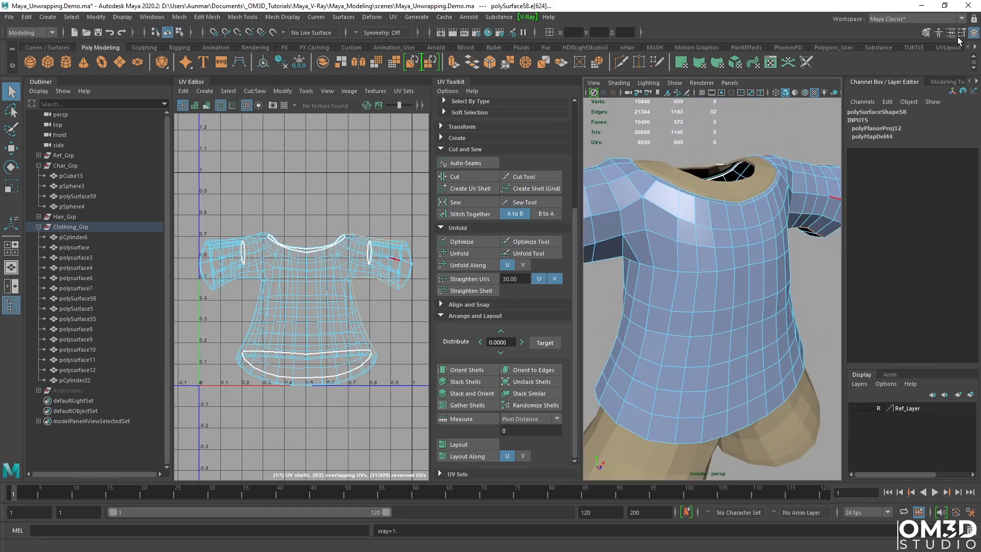
Turn on World X symmetry and cut the shirt's UVs along the shoulder, sleeve and side seams on both sides.
left_click(927, 32)
left_click(859, 201)
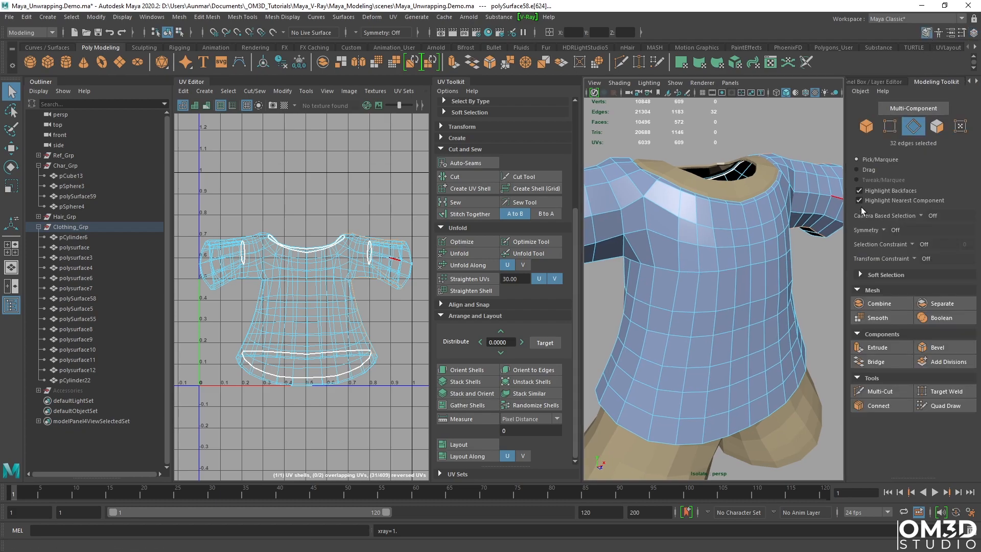
left_click(883, 230)
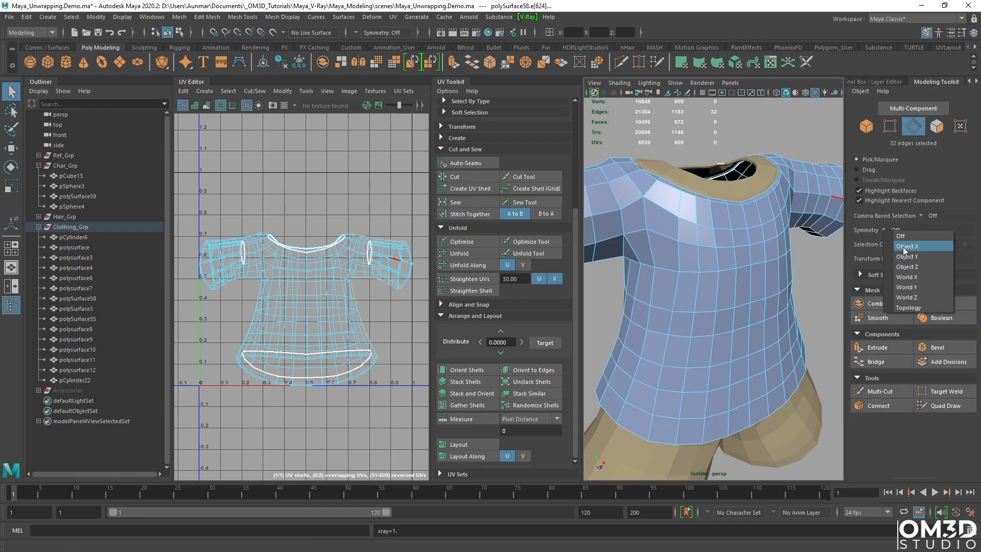
left_click(907, 277)
left_click_drag(828, 286, 664, 285, "alt")
left_click_drag(733, 278, 681, 322, "alt")
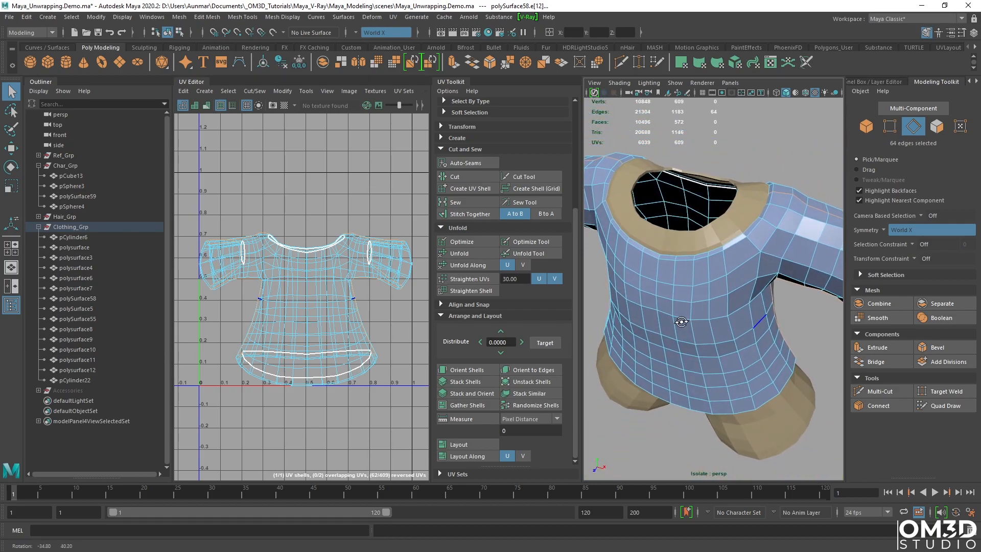
right_click(320, 182, "shift")
right_click_drag(320, 183, 288, 195, "shift")
Select one of the shirt's two UV shells and move it above the other.
right_click_drag(299, 257, 294, 285)
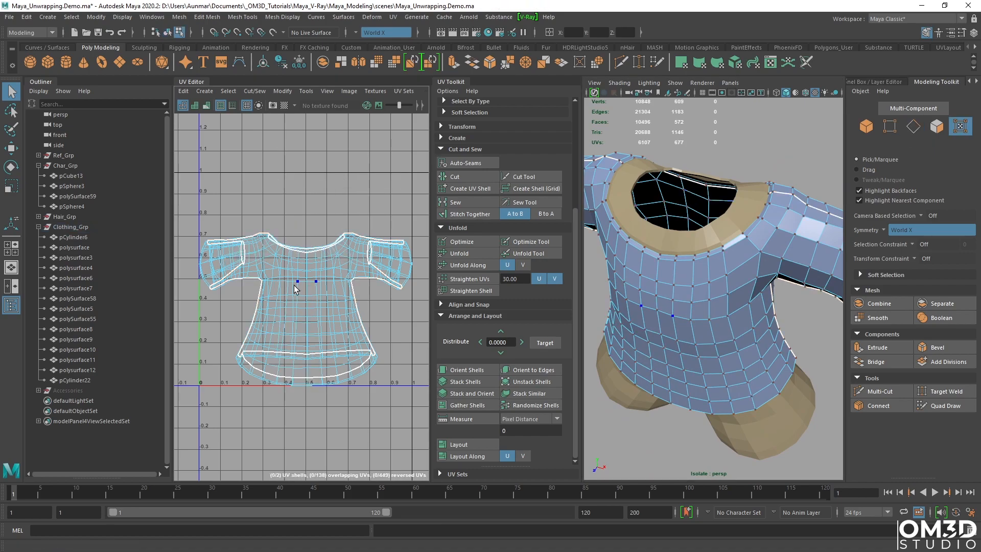
double_click(293, 286)
key("w")
left_click_drag(307, 306, 318, 165)
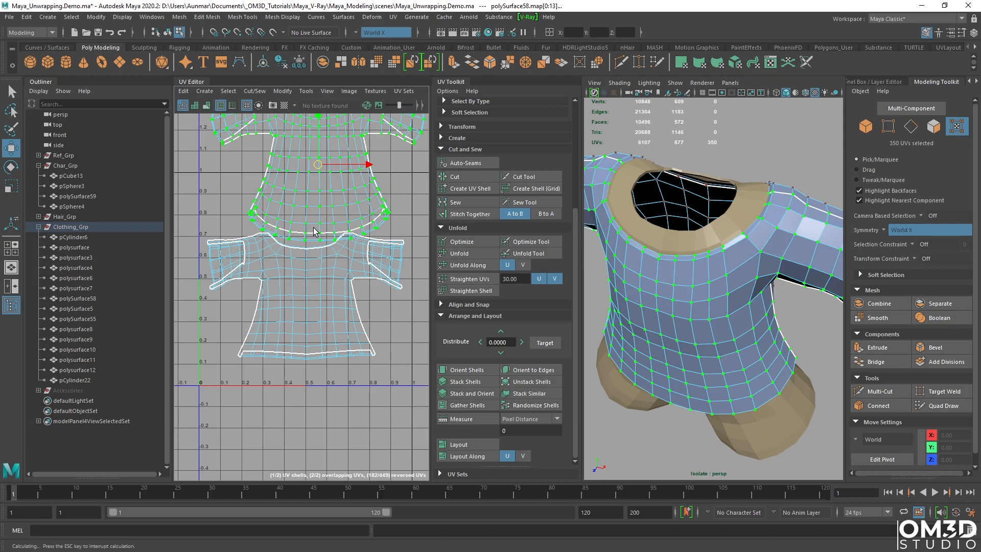
middle_click_drag(318, 217, 304, 280, "alt")
Create camera-based UVs for the shirt collar from the top view and switch it to edge selection.
left_click(711, 225)
right_click_drag(731, 211, 746, 197)
left_click(744, 199)
left_click_drag(750, 211, 717, 266, "alt")
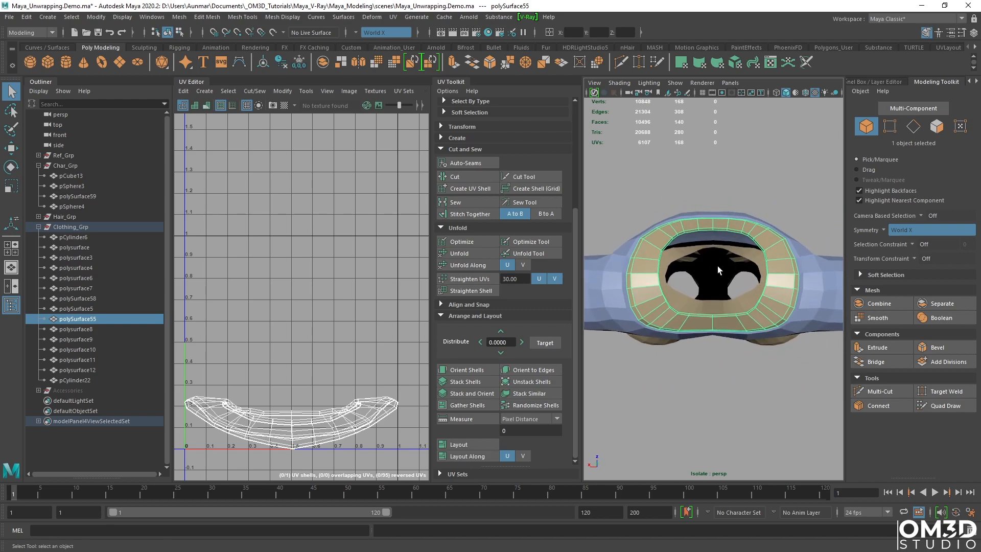
scroll(309, 350, "down", 2)
middle_click_drag(307, 332, 323, 293, "alt")
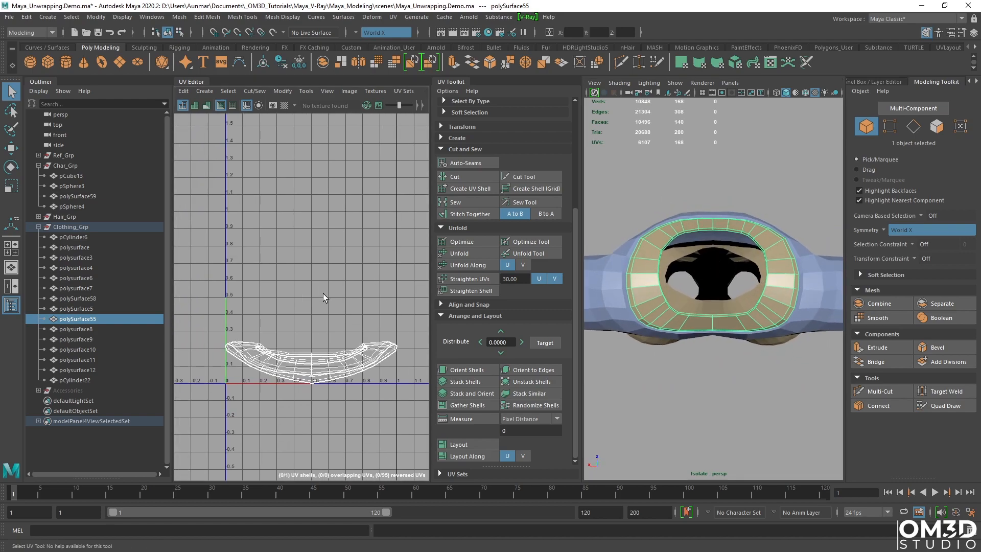
left_click(205, 91)
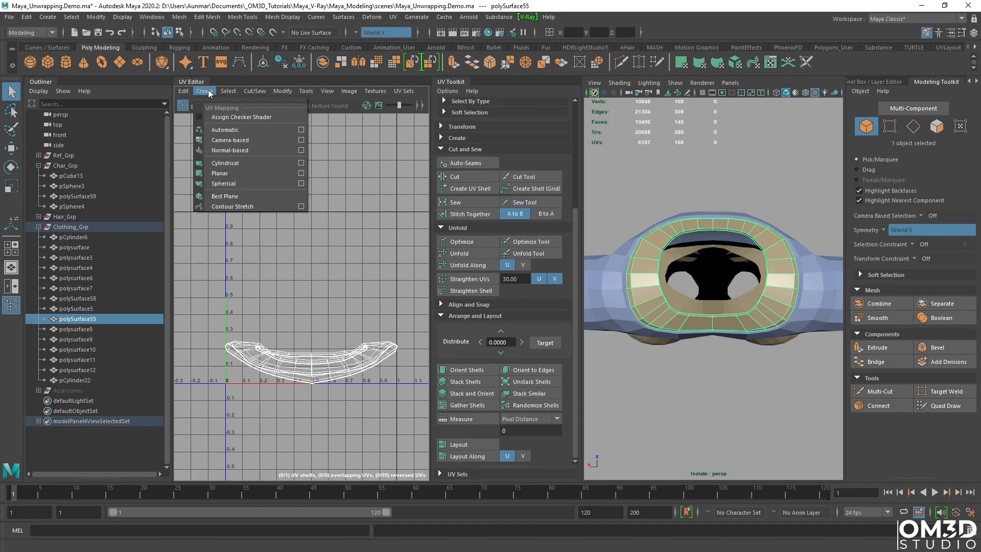
left_click(230, 140)
middle_click_drag(367, 353, 376, 315, "alt")
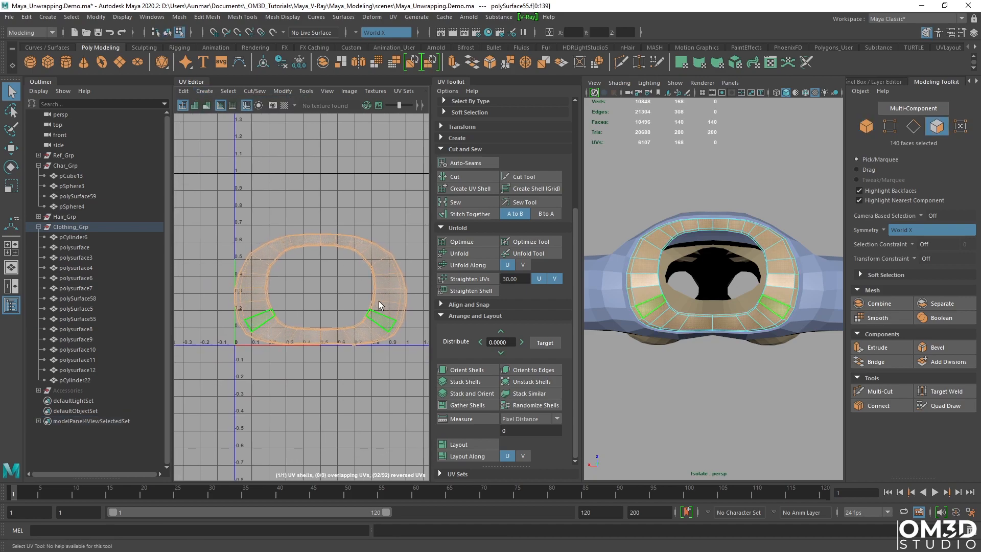
right_click_drag(374, 270, 370, 228)
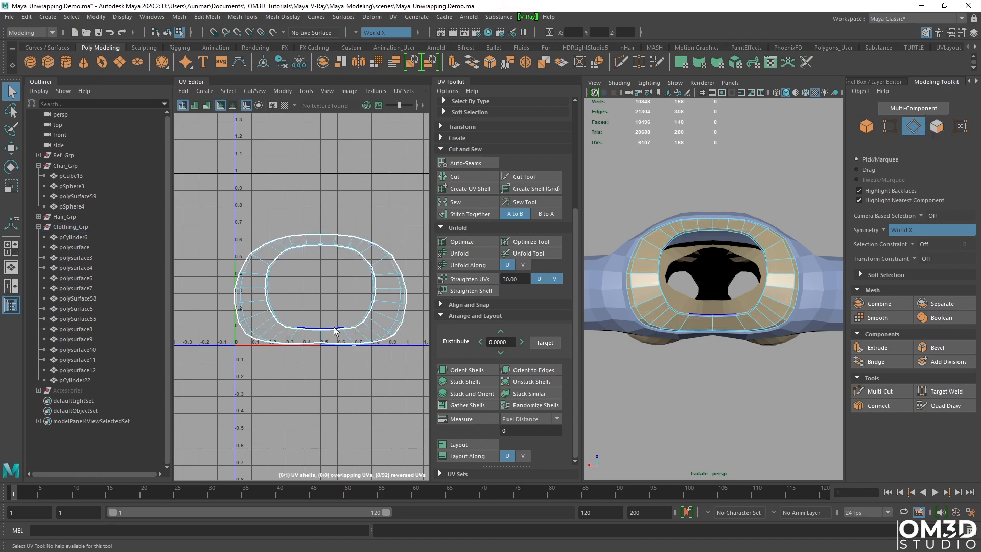
Cut the shirt collar's UVs across the band at its centre line and select all of the collar's UVs.
double_click(320, 336)
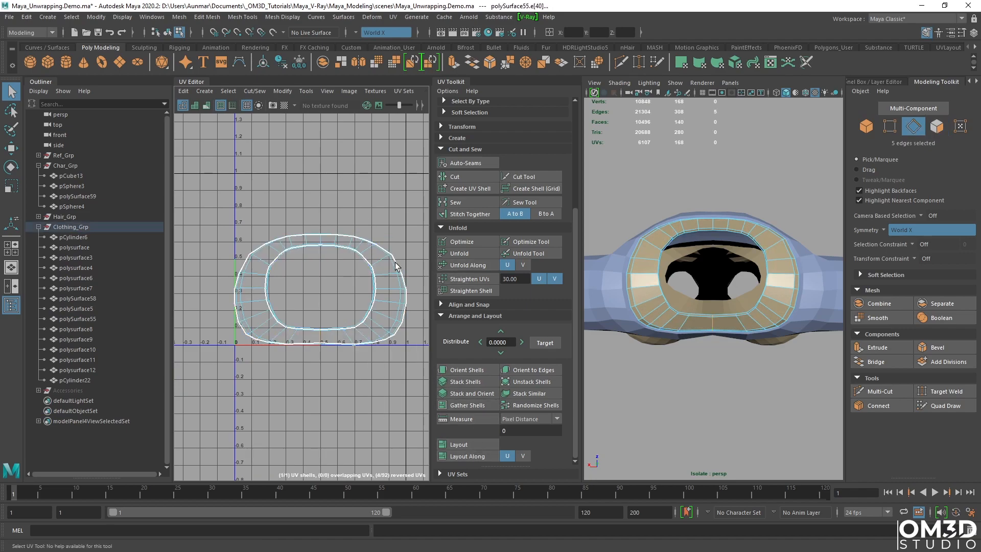
right_click_drag(340, 200, 311, 247, "shift")
right_click_drag(370, 255, 403, 256)
left_click_drag(218, 210, 462, 418)
Unfold the collar's UVs along V and run a full unfold to open the shell into an arc.
left_click(460, 267)
key("ctrl+z")
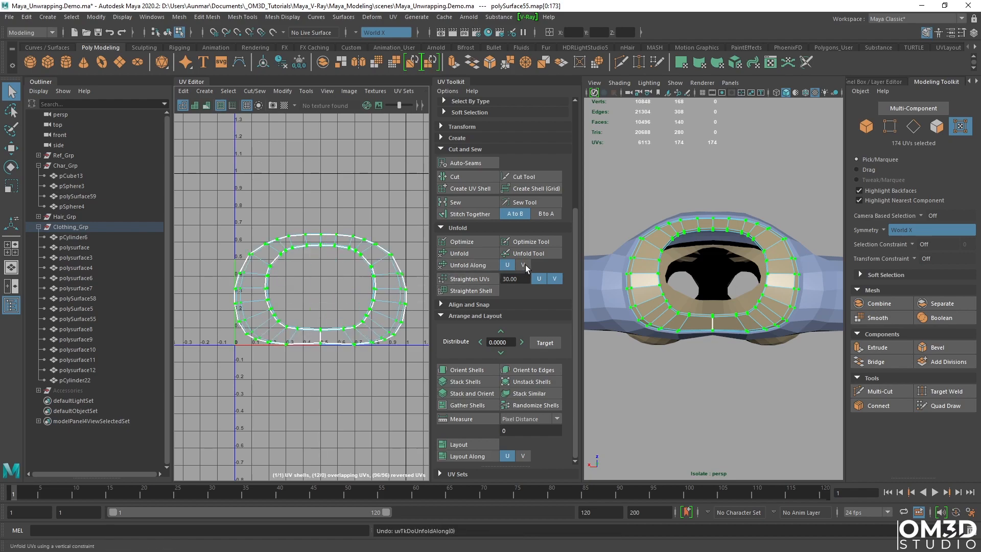
left_click(522, 265)
left_click(476, 268)
scroll(326, 300, "up", 5)
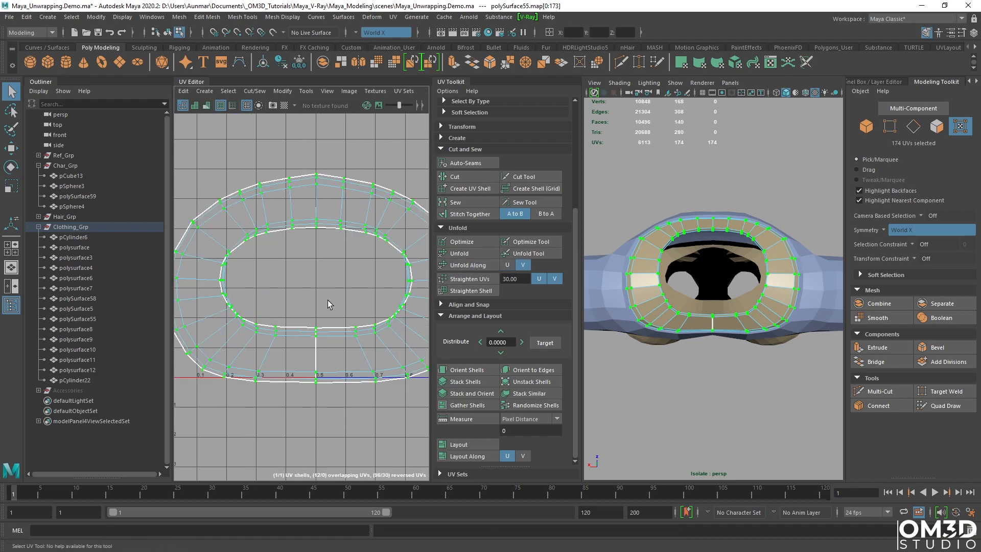
left_click(454, 256)
scroll(358, 278, "down", 7)
scroll(338, 289, "up", 2)
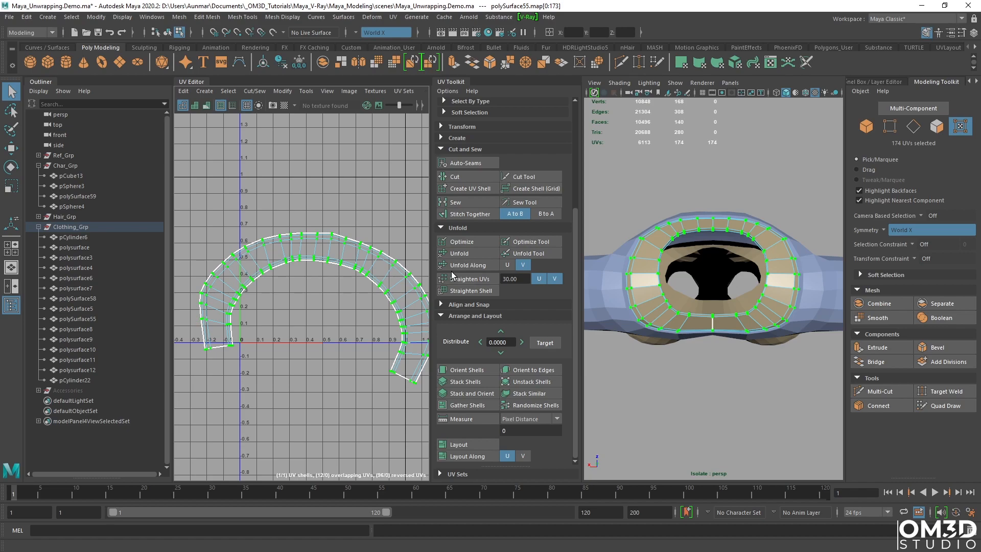
Unfold the collar's UVs along U and run another full unfold on the shell.
left_click_drag(680, 240, 683, 270, "alt")
left_click(477, 266)
left_click(508, 266)
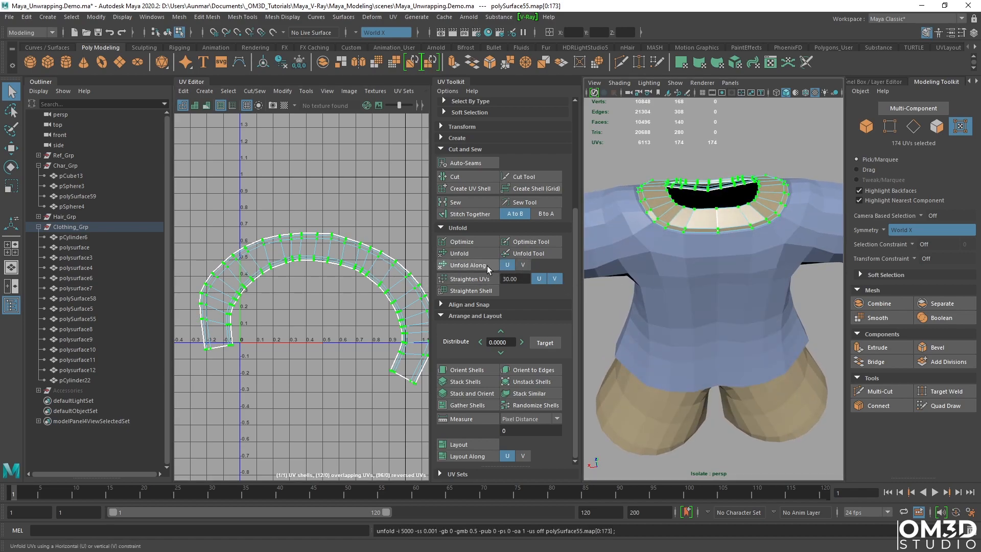
left_click(486, 265)
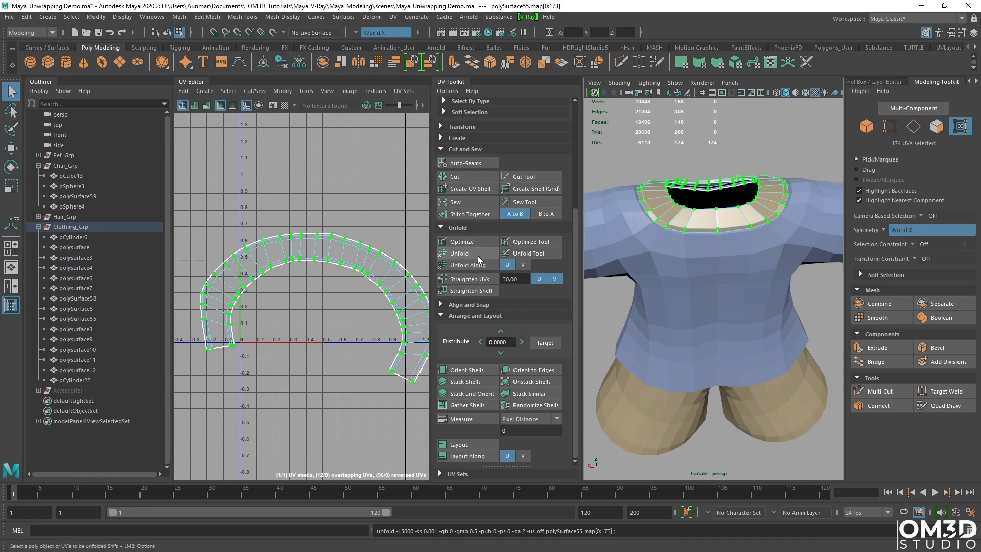
left_click(480, 255)
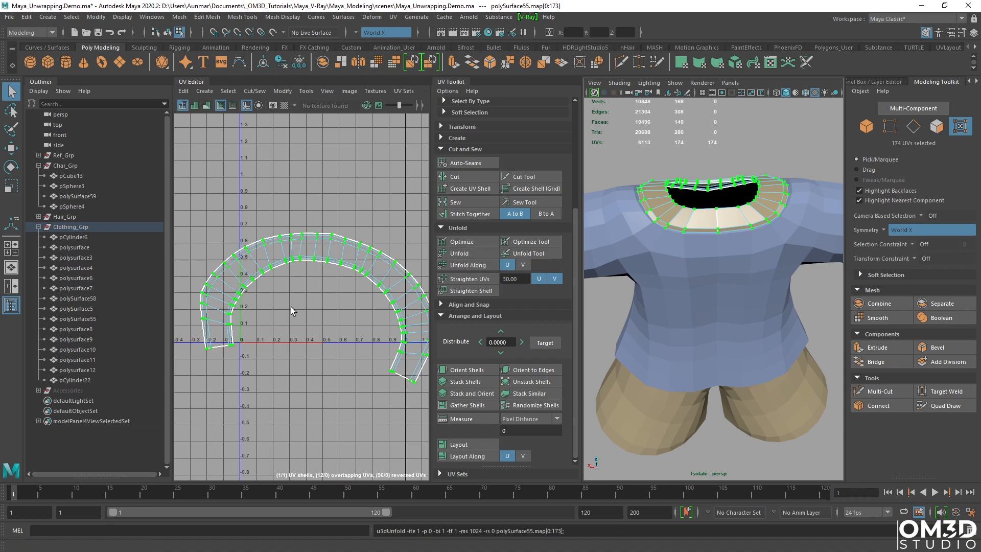
Turn on the checker map display and inspect the texture distribution around the collar.
left_click_drag(747, 215, 816, 275, "alt")
left_click_drag(731, 265, 673, 230, "alt")
left_click(285, 107)
left_click_drag(686, 279, 742, 254, "alt")
scroll(351, 290, "down", 3)
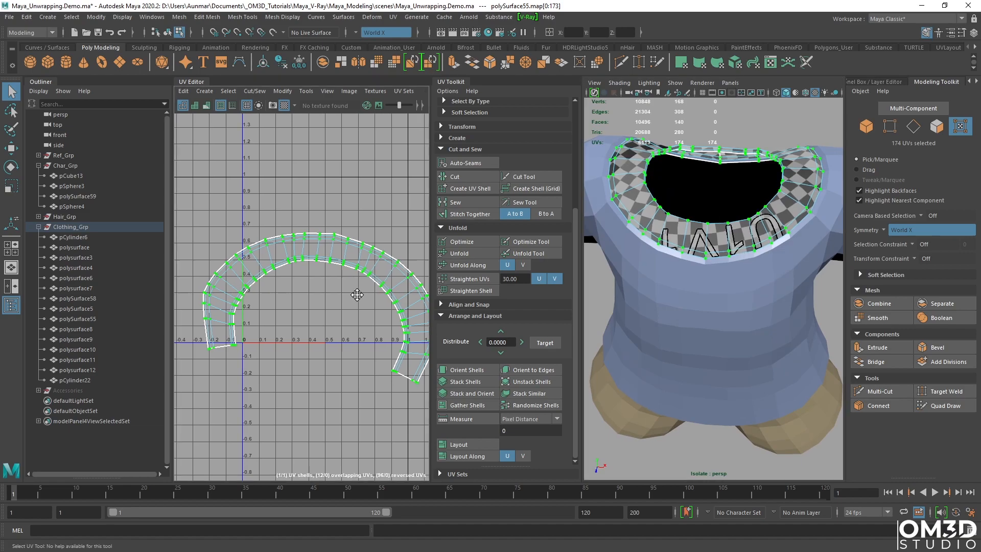
key("r")
left_click_drag(326, 306, 310, 309)
key("ctrl+z")
key("q")
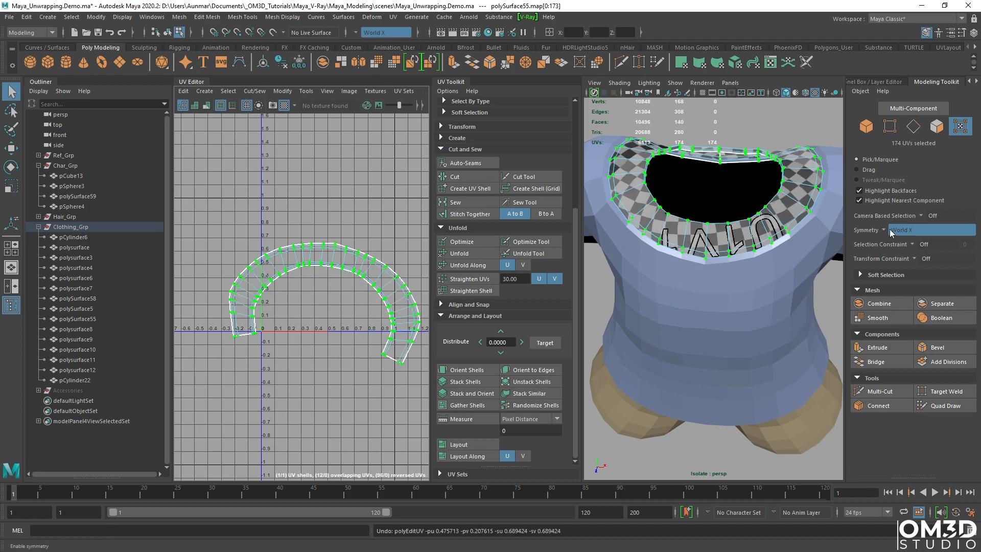
Turn off symmetry, then move and scale the collar's UV shell down to fit within the 0 to 1 UV square.
left_click(890, 231)
left_click(900, 237)
middle_click_drag(344, 270, 336, 289, "alt")
key("e")
key("w")
left_click_drag(317, 323, 368, 305)
key("e")
key("r")
left_click_drag(323, 278, 309, 287)
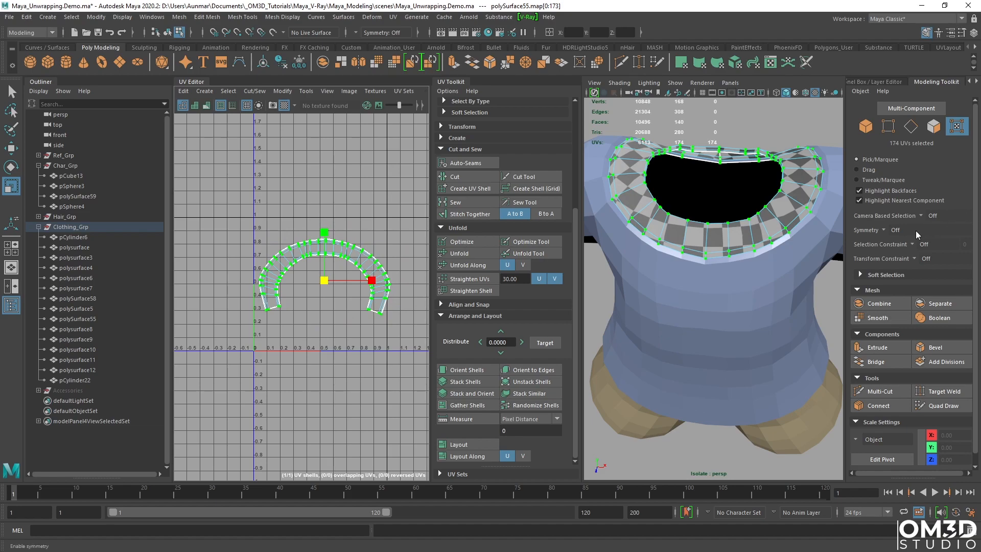
left_click(895, 230)
left_click(900, 238)
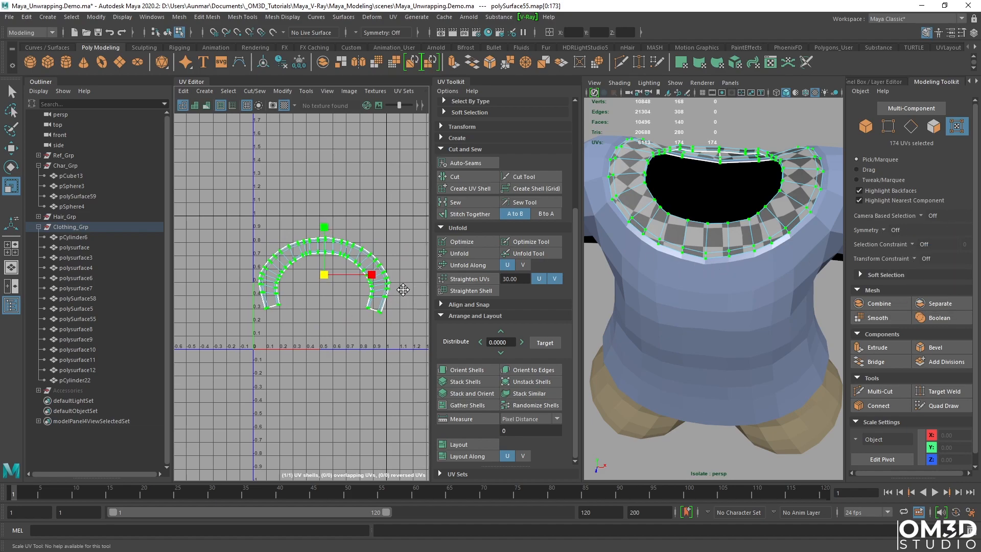
middle_click_drag(404, 291, 406, 282, "alt")
key("q")
Return to object mode, select the shorts and turn off the checker map display.
left_click_drag(715, 256, 739, 251, "alt")
middle_click_drag(730, 322, 729, 231, "alt")
left_click_drag(715, 266, 702, 189, "alt")
right_click_drag(774, 315, 801, 241)
left_click_drag(780, 301, 797, 262, "alt")
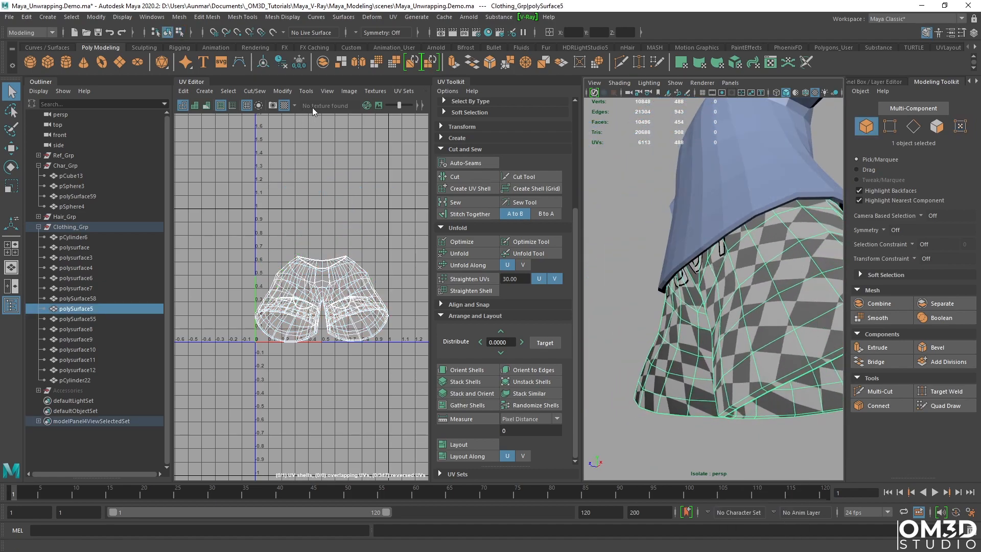
left_click(284, 105)
Switch the shorts to edge selection and select the seam edge loops at the leg openings.
mouse_move(726, 332)
left_mouse_down("alt")
mouse_move(737, 232)
mouse_move(733, 321)
left_mouse_up("alt")
right_click(737, 232)
left_click(737, 209)
double_click(697, 365, "shift")
left_click_drag(697, 367, 800, 347, "alt")
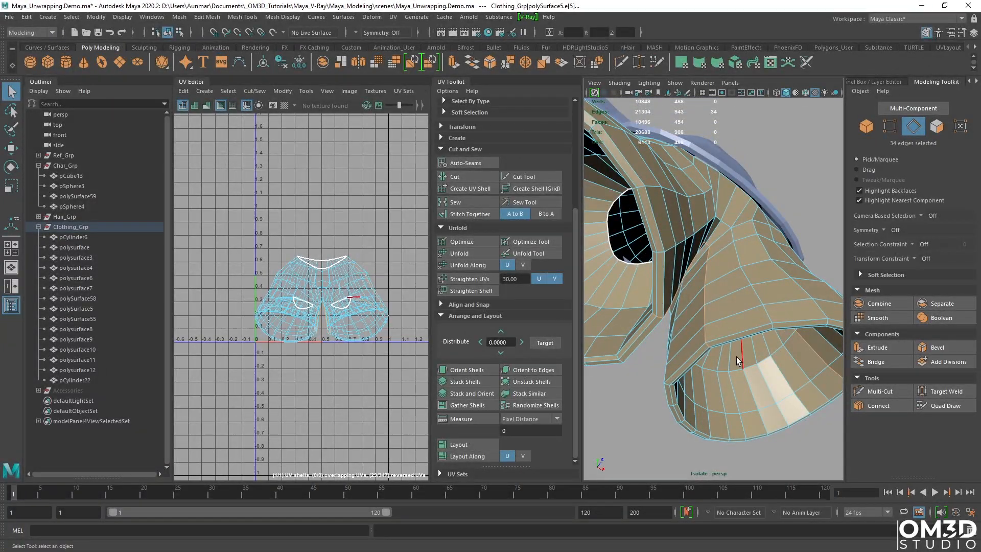
left_click_drag(643, 307, 726, 342, "alt")
double_click(701, 336, "shift")
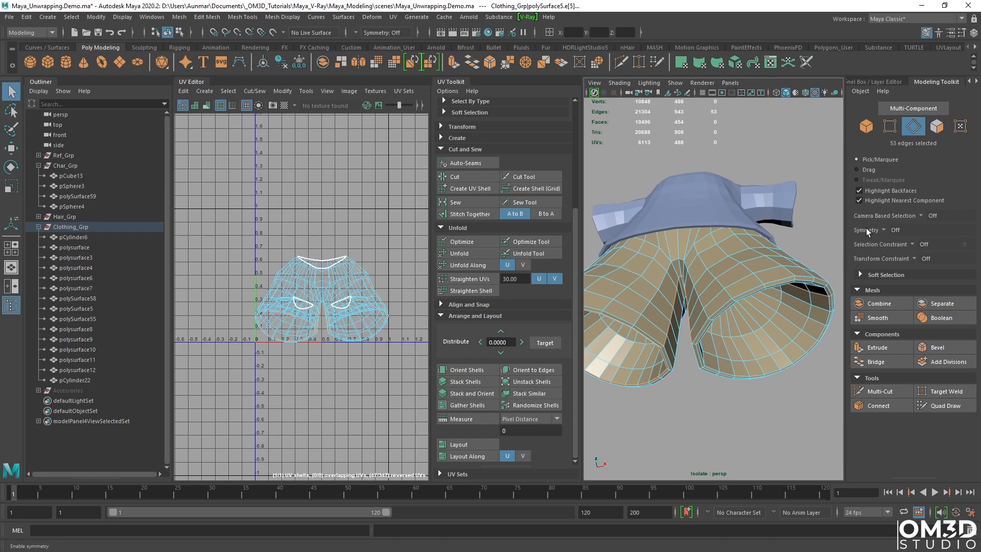
Turn on World X symmetry and cut the shorts' UVs along the selected leg-opening loops.
left_click(882, 230)
left_click(909, 276)
mouse_move(790, 327)
left_mouse_down("alt")
mouse_move(735, 319)
mouse_move(799, 342)
left_mouse_up("alt")
left_click_drag(657, 206, 715, 322, "alt")
right_click_drag(407, 223, 360, 238, "shift")
Select the shirt and cut its UVs along the edge loop at the sleeve openings on both sides.
right_click(696, 182)
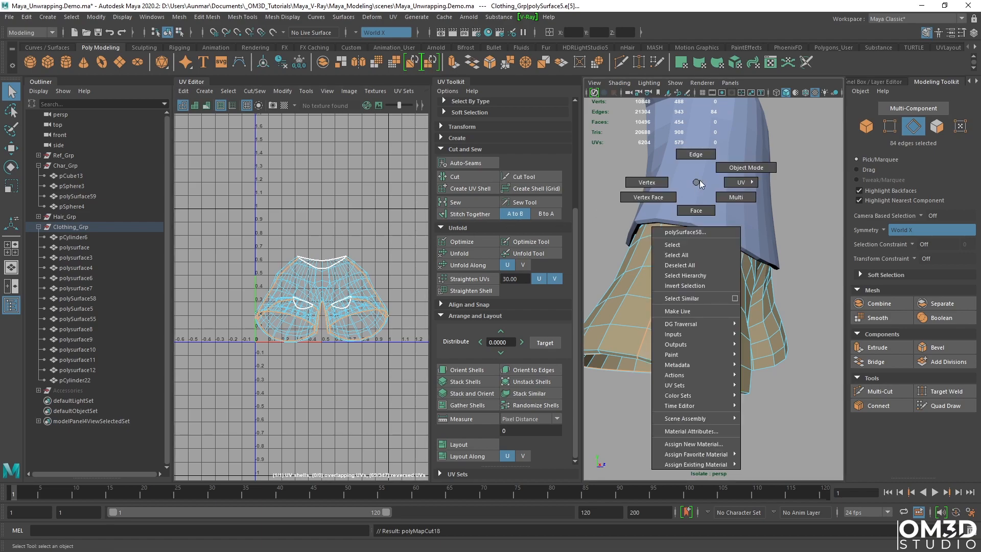
right_click_drag(696, 182, 741, 169)
left_click(742, 168)
middle_click_drag(742, 168, 756, 306, "alt")
left_click_drag(756, 306, 741, 301, "alt")
right_click(659, 203)
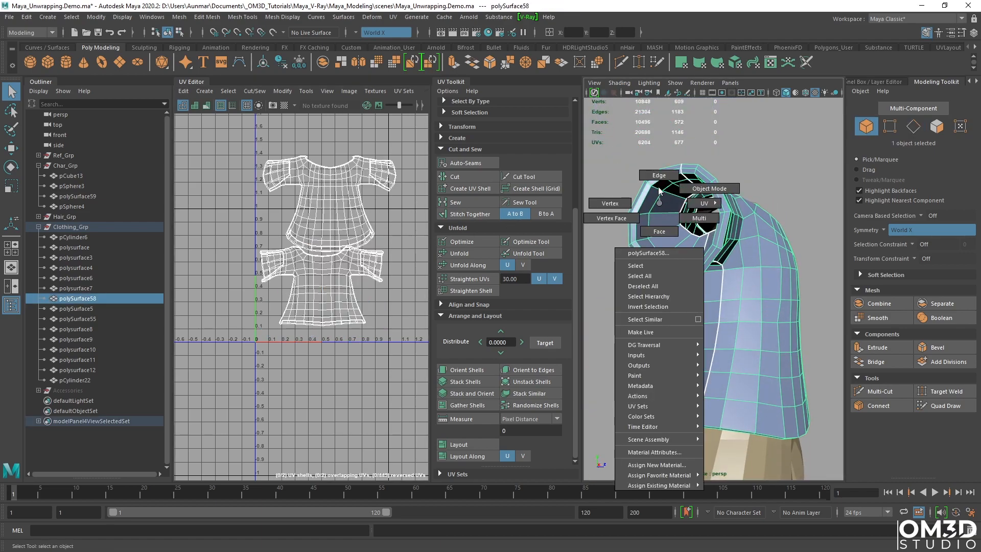
right_click_drag(659, 196, 659, 176)
double_click(647, 191)
left_click_drag(763, 244, 641, 254, "alt")
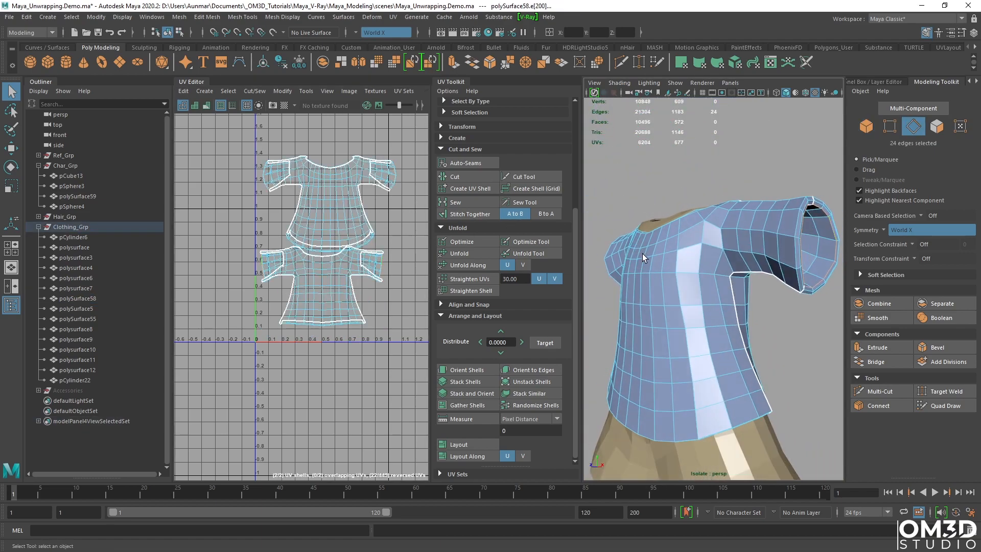
right_click_drag(372, 209, 343, 218, "shift")
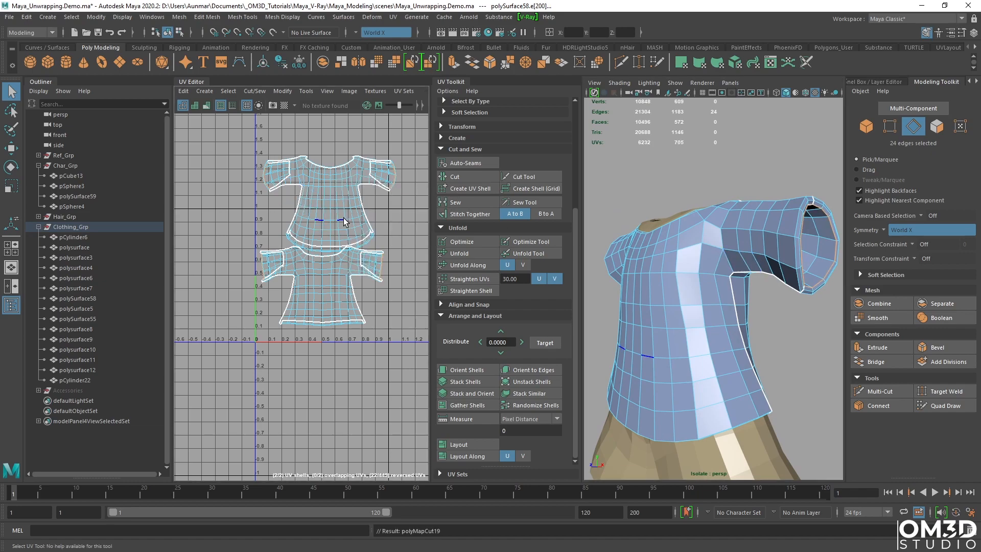
right_click_drag(729, 260, 766, 246)
Examine the shirt and shorts from several angles, including the underside of the shorts.
scroll(761, 265, "down", 8)
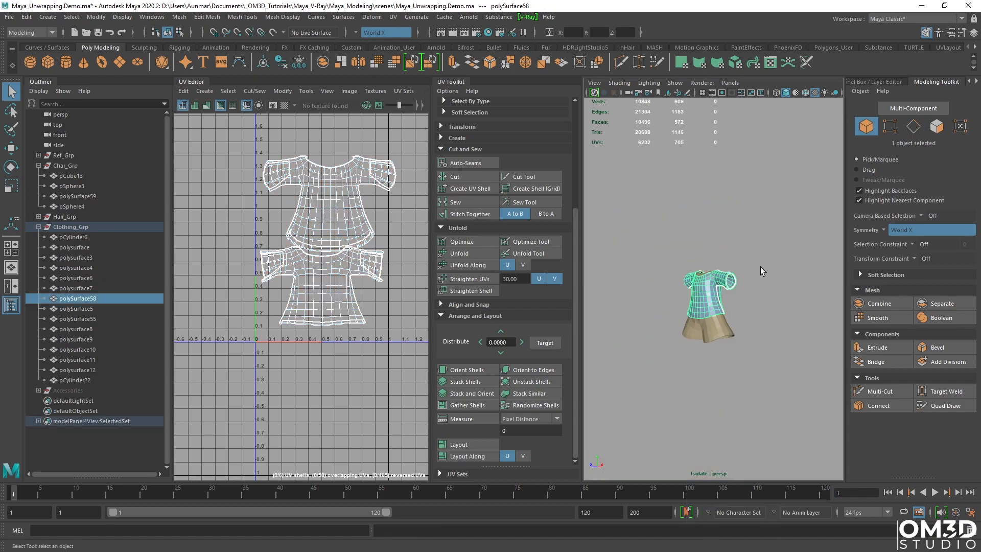
left_click_drag(761, 264, 592, 398)
scroll(700, 345, "up", 8)
mouse_move(700, 345)
left_mouse_down("alt")
mouse_move(675, 331)
mouse_move(702, 333)
mouse_move(717, 348)
left_mouse_up("alt")
left_click(703, 306)
left_click_drag(703, 305, 885, 258, "alt")
left_click_drag(706, 296, 636, 330, "alt")
left_click(691, 290)
left_click_drag(693, 290, 736, 286, "alt")
left_click(708, 316)
left_click_drag(708, 316, 740, 307, "alt")
scroll(715, 256, "up", 3)
Sew the UVs along the shorts' leg edge loop on both sides and cut the same loop again.
key("F10")
double_click(737, 256)
right_click(369, 213, "shift")
right_click_drag(369, 213, 396, 228, "shift")
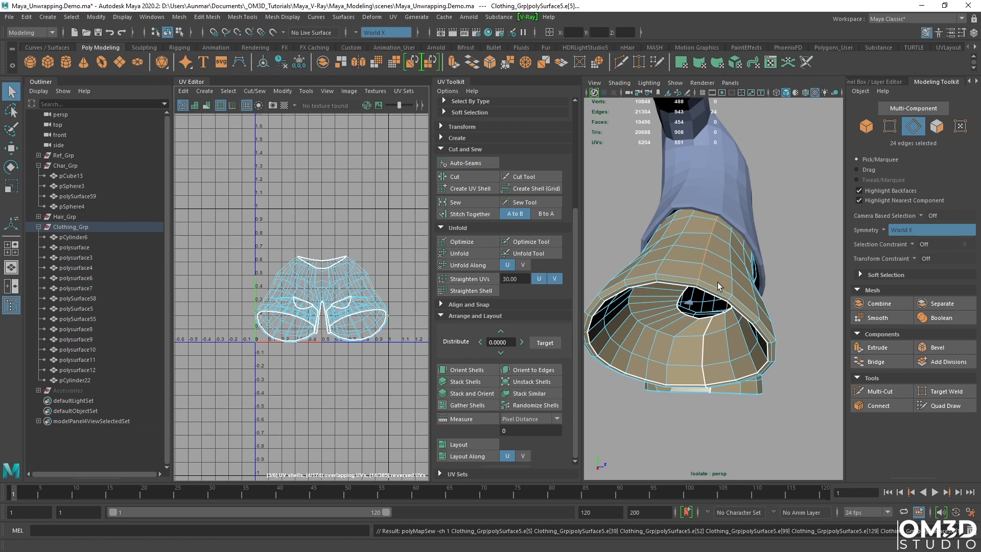
left_click_drag(663, 266, 569, 264, "alt")
right_click_drag(400, 229, 378, 238, "shift")
Select the shirt, collar and shorts objects together, unfold their UVs and lay out the shells.
right_click_drag(733, 248, 787, 235)
left_click_drag(787, 235, 801, 297, "alt")
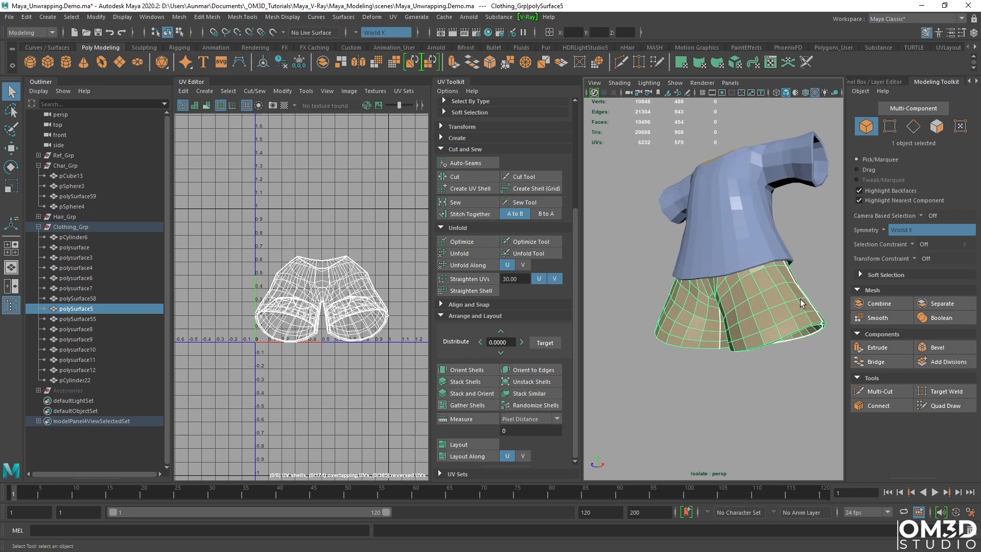
scroll(798, 304, "down", 5)
left_click_drag(786, 336, 610, 182)
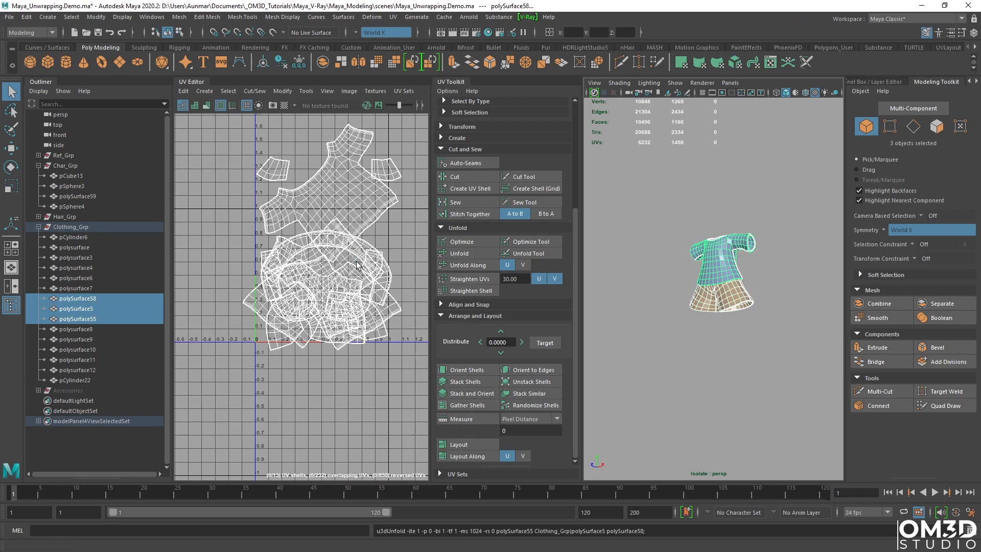
left_click(460, 444)
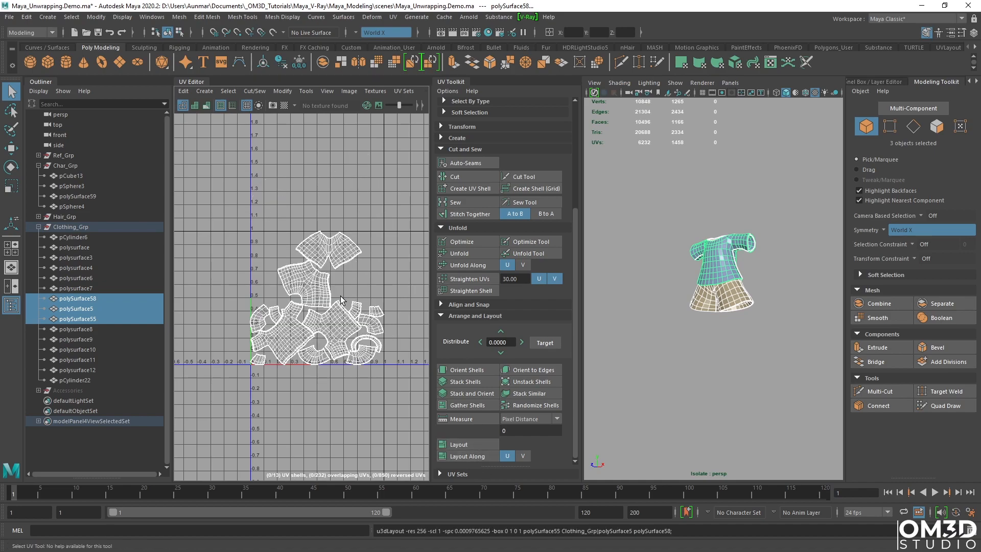
key("f")
Rotate one of the shorts' main UV shells upright and turn on the checker map display.
right_click_drag(318, 252, 283, 238)
left_click(314, 278)
key("r")
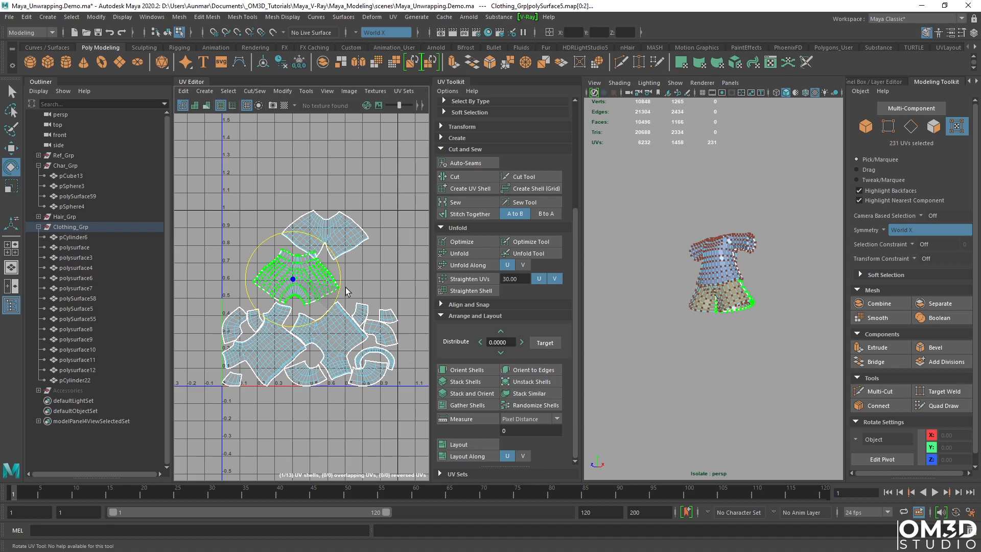
left_click(284, 105)
Rotate the shirt's two large body UV shells upright.
left_click(286, 337)
middle_click_drag(296, 338, 336, 313, "alt")
left_click_drag(351, 313, 343, 350)
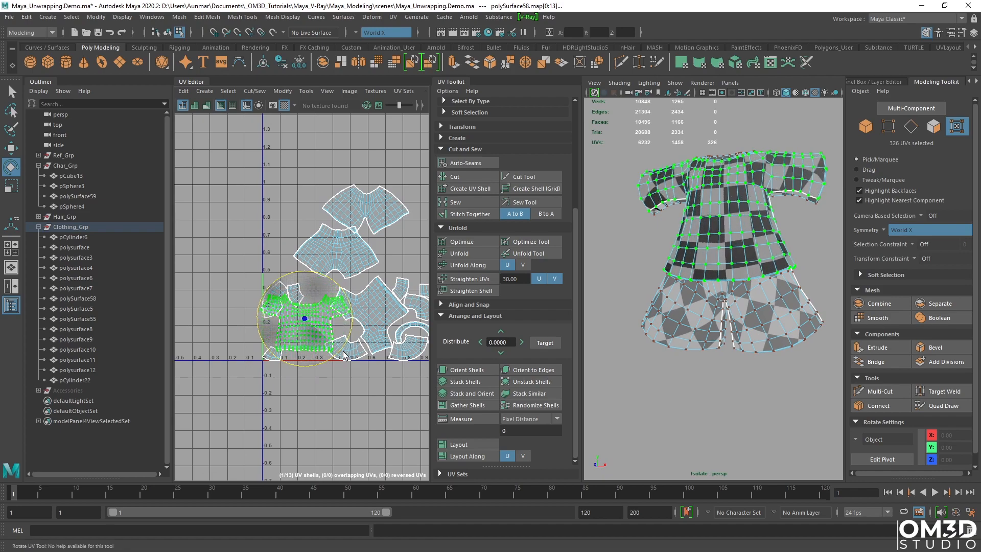
left_click(372, 311)
double_click(372, 313)
left_click_drag(241, 292, 230, 281)
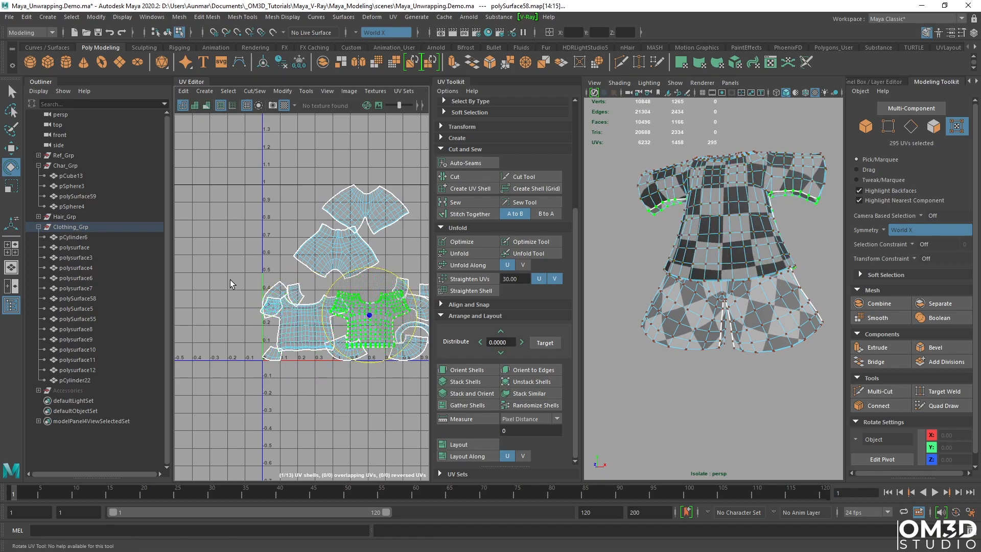
Lay out all the shirt, collar and shorts UV shells within the UV square, return to object mode and clear the selection.
scroll(378, 308, "down", 4)
middle_click_drag(383, 313, 332, 350, "alt")
scroll(333, 351, "down", 1)
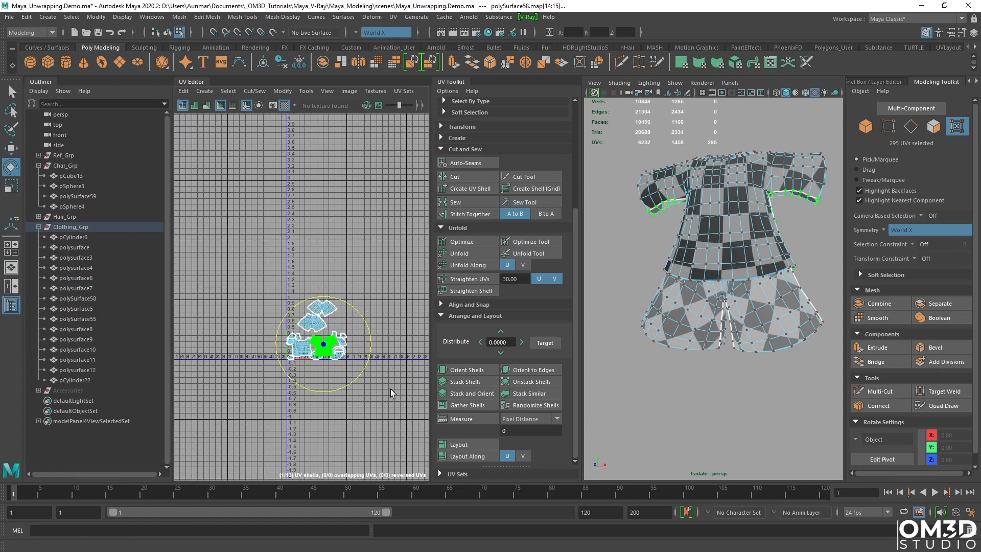
left_click(467, 445)
scroll(334, 338, "up", 3)
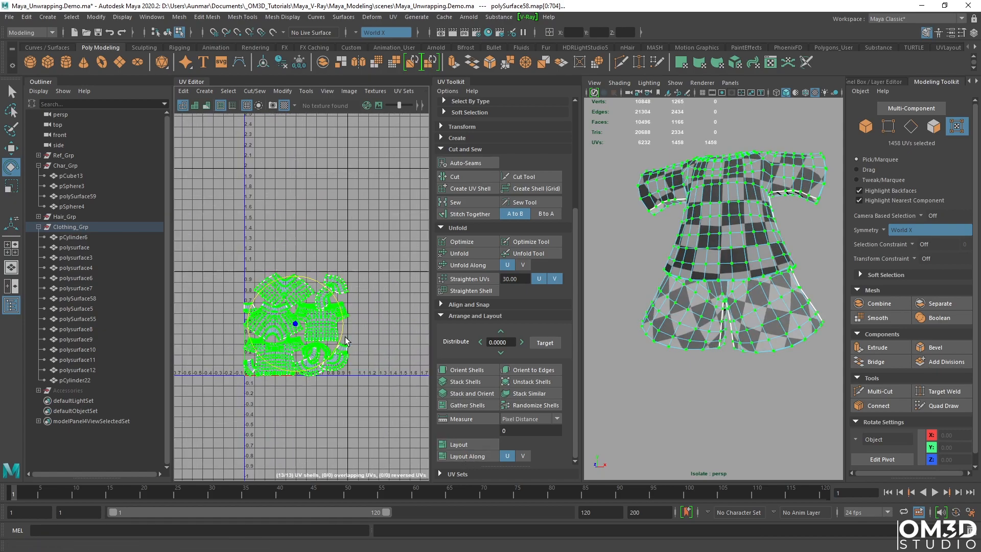
right_click_drag(739, 248, 781, 225)
key("q")
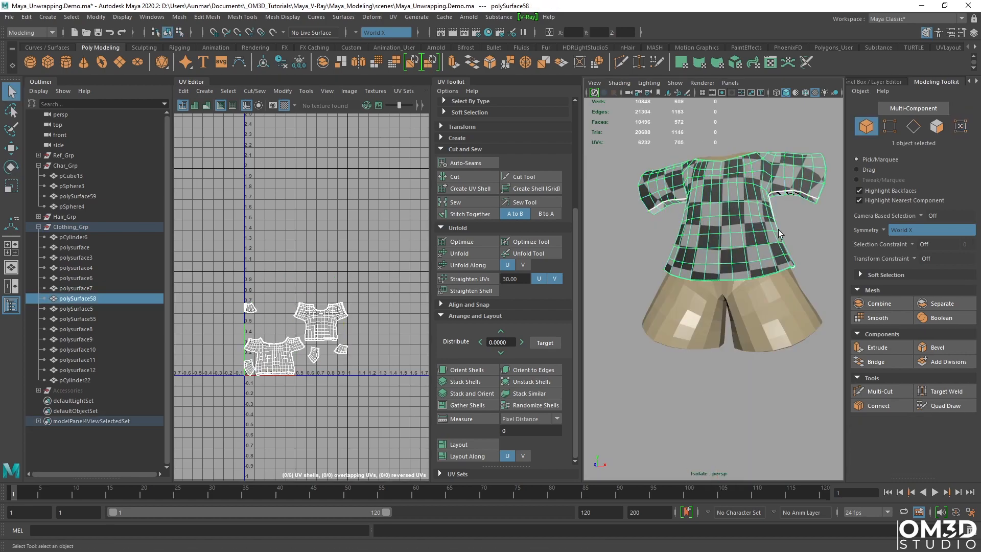
left_click_drag(781, 226, 797, 237, "alt")
left_click(797, 236)
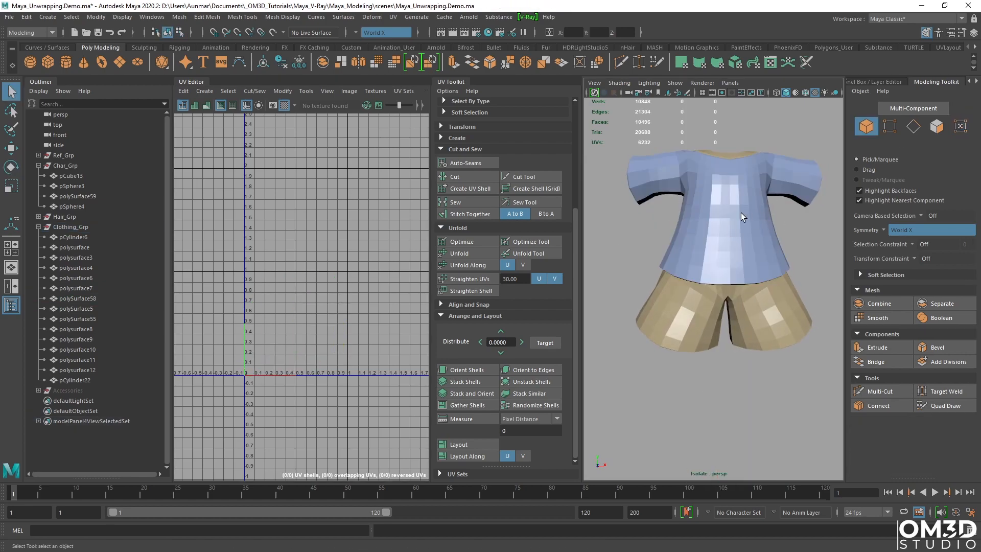
Try scaling up all of the shirt's UVs to preview a finer checker pattern, and undo the scaling.
left_click(742, 213)
right_click_drag(327, 317, 409, 263)
left_click_drag(410, 263, 228, 396)
key("r")
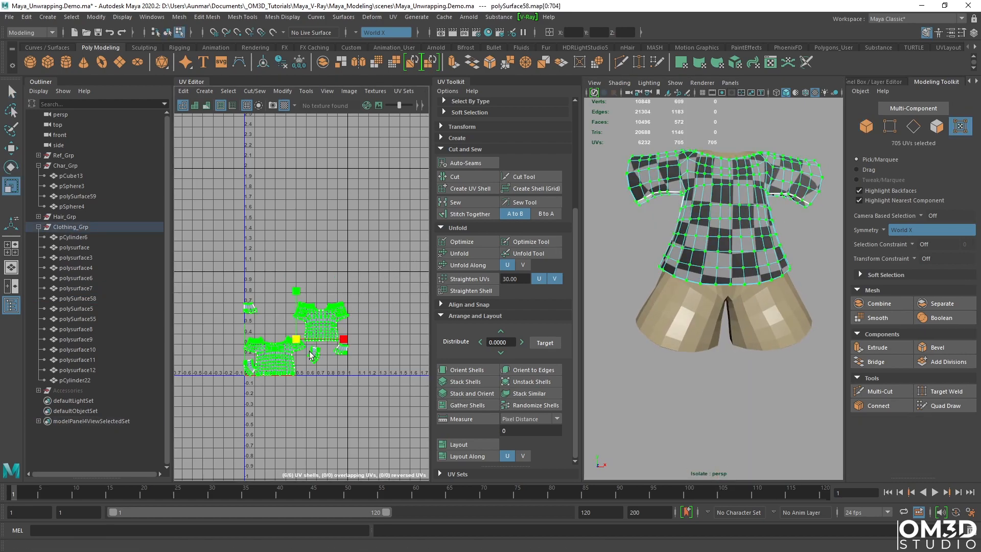
left_click_drag(296, 340, 401, 271)
left_click_drag(633, 240, 761, 265, "alt")
scroll(676, 273, "up", 5)
scroll(677, 264, "down", 4)
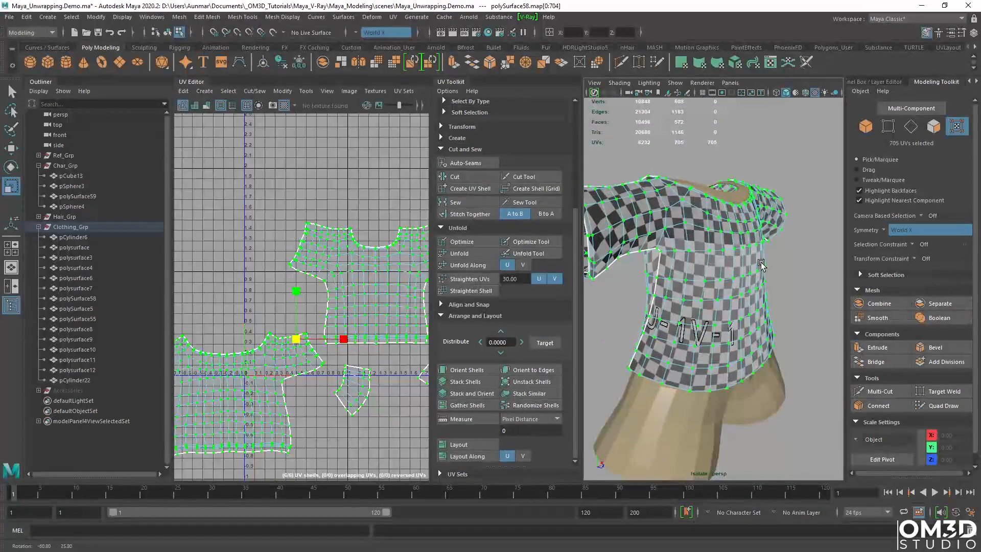
key("ctrl+z")
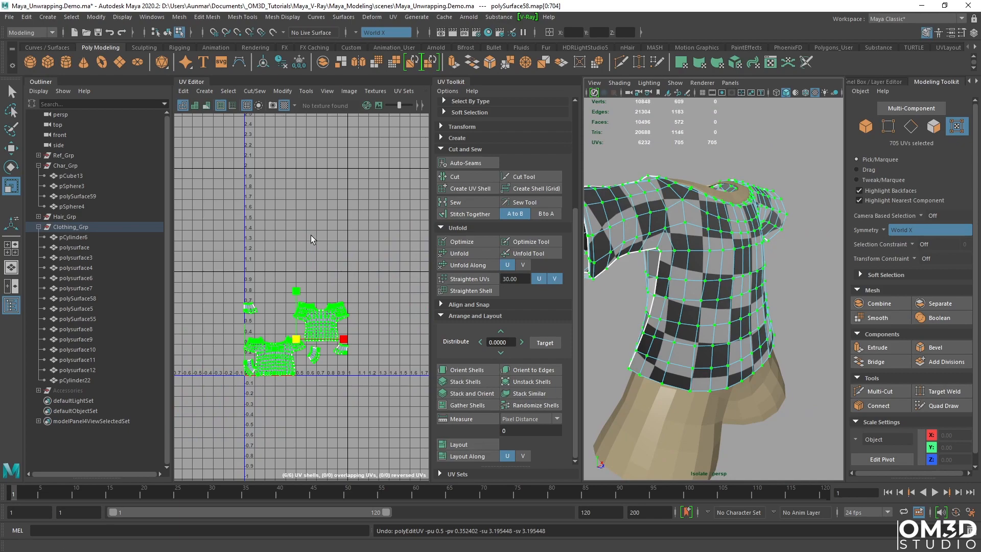
Return to object mode and exit isolation to show the whole character, with the head and hair in view.
left_click_drag(725, 253, 690, 246, "alt")
right_click_drag(728, 248, 785, 180)
key("q")
key("ctrl+1")
left_click_drag(783, 179, 694, 296, "alt")
scroll(735, 199, "down", 8)
scroll(695, 296, "up", 5)
scroll(695, 297, "up", 3)
scroll(707, 228, "down", 4)
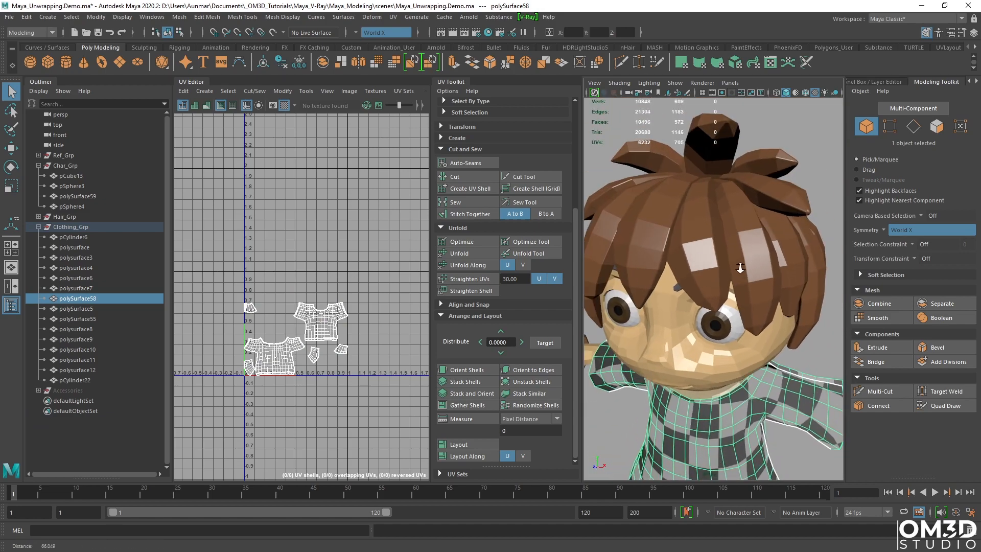
Select three neighbouring front fringe hair strands and isolate them in the viewport.
left_click(756, 246)
left_click_drag(776, 277, 776, 280, "alt")
left_click(713, 244, "shift")
left_click_drag(658, 253, 697, 234, "alt")
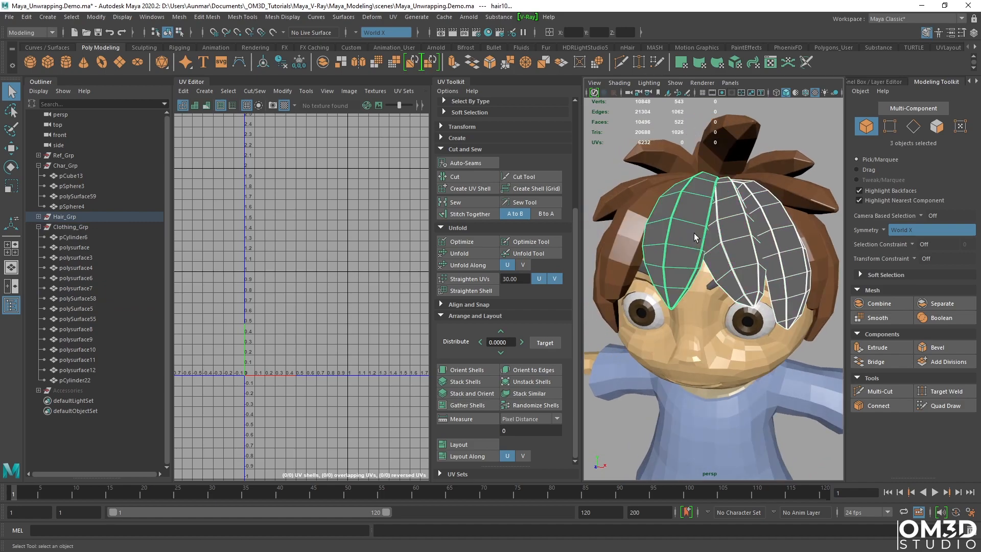
left_click(629, 231)
left_click_drag(628, 231, 708, 283, "alt")
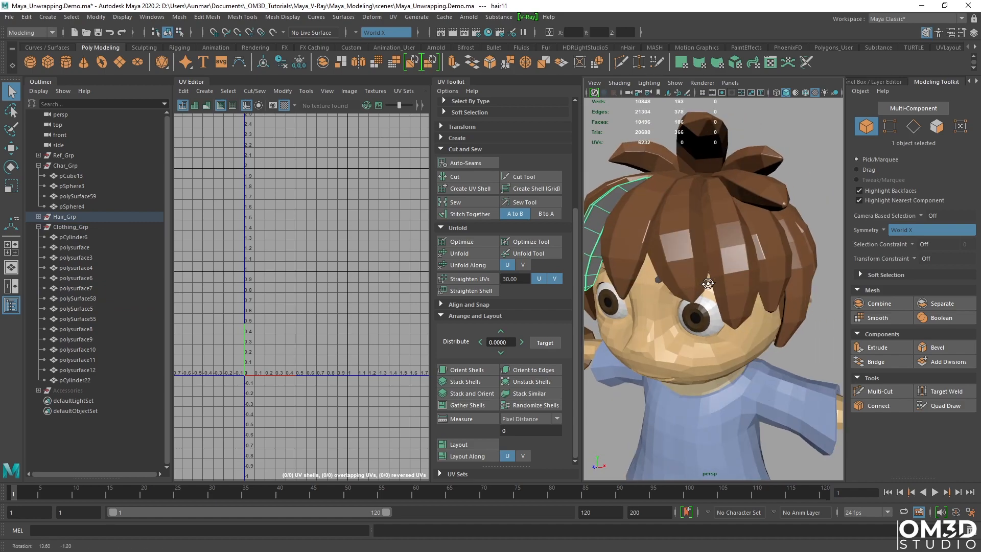
left_click(685, 245)
left_click(636, 231, "shift")
left_click(728, 247, "shift")
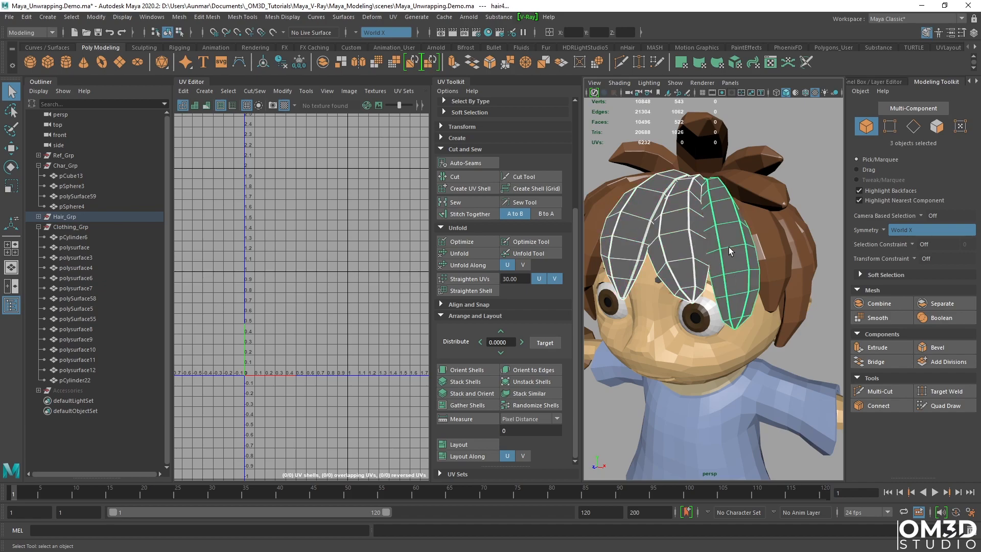
key("ctrl+1")
left_click_drag(728, 246, 739, 292, "alt")
Expand Hair_Grp in the Outliner and create camera-based UVs for all three isolated hair strands.
left_click(740, 267)
left_click(38, 216)
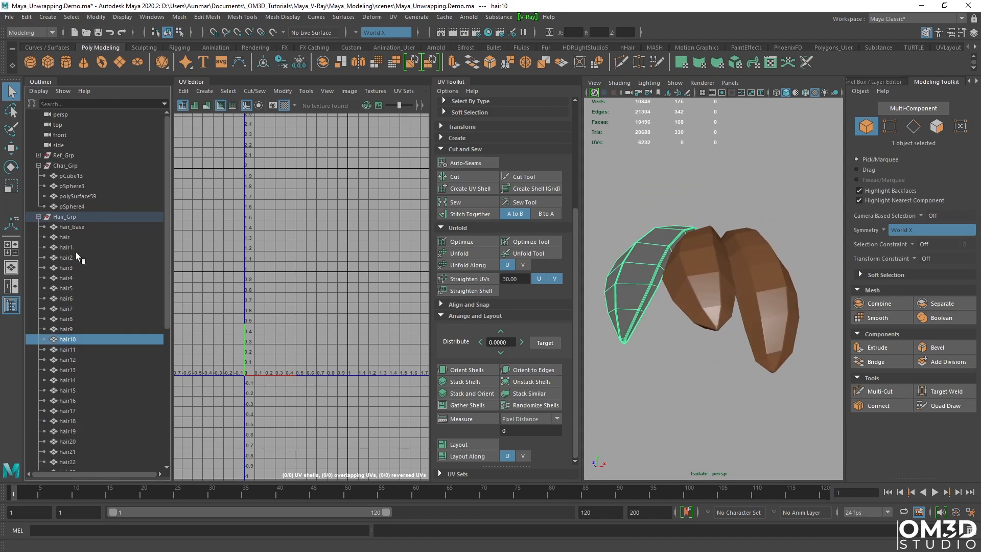
left_click_drag(681, 342, 701, 322, "alt")
scroll(772, 336, "down", 5)
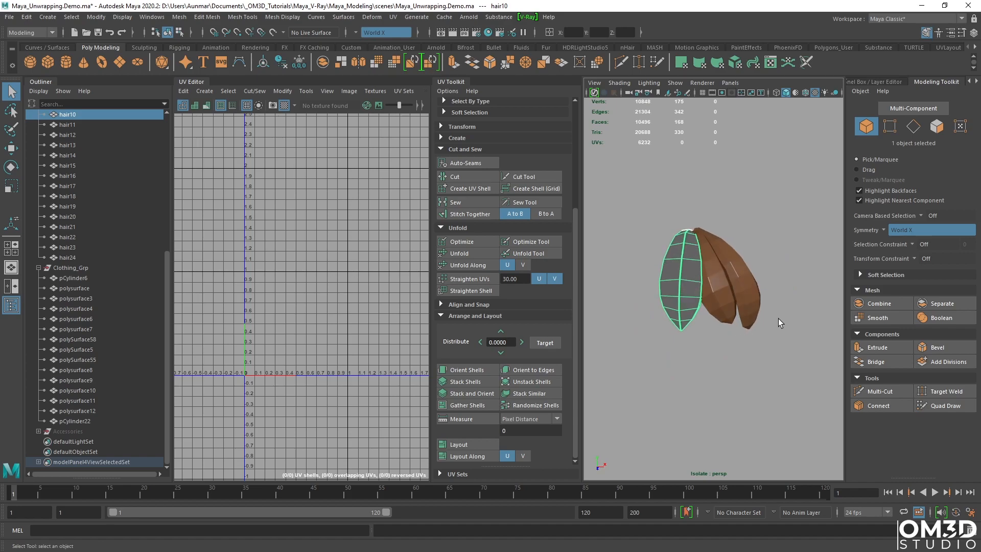
left_click_drag(779, 320, 662, 217)
middle_click_drag(661, 217, 659, 223, "alt")
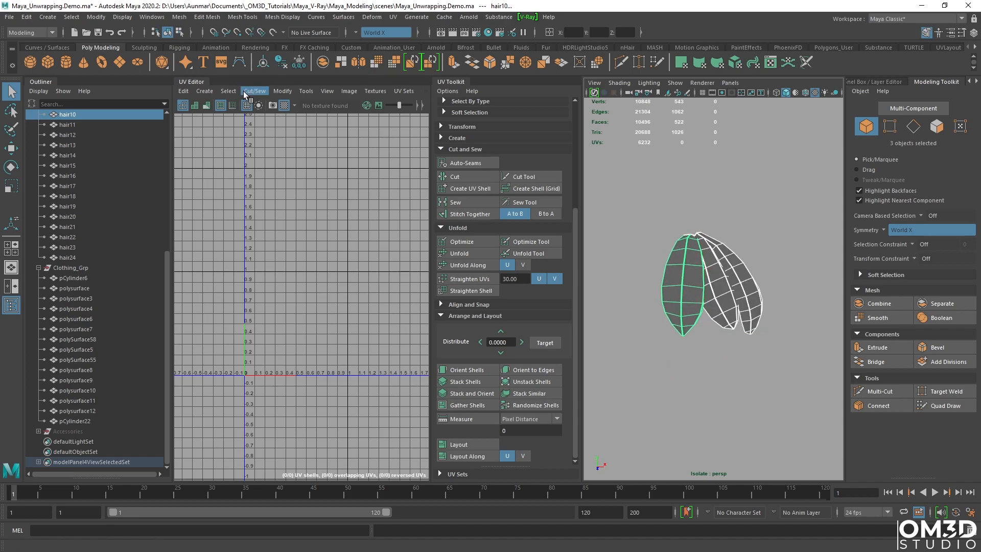
left_click(208, 92)
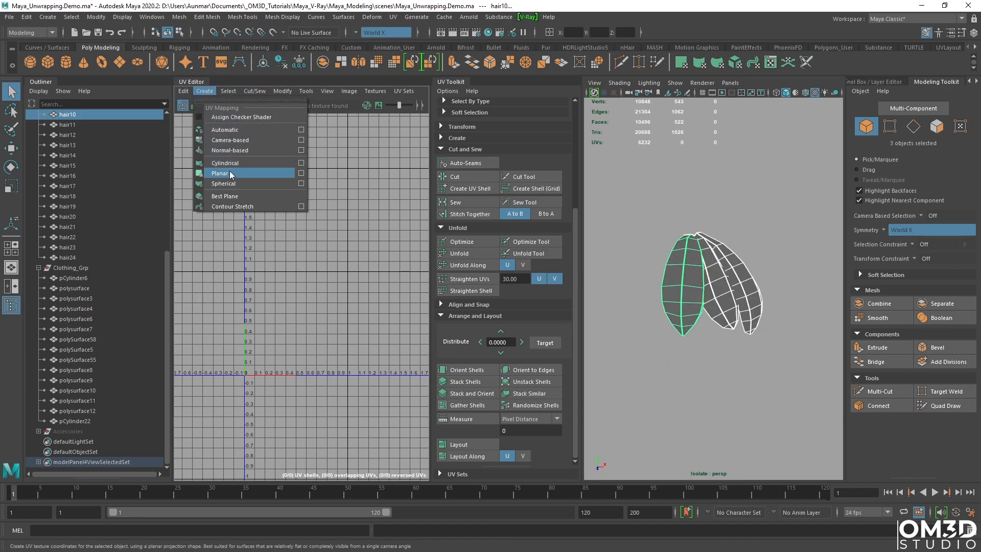
left_click(231, 140)
Cut the UVs of strand hair10 along the edge loop separating its underside from its front.
left_click_drag(614, 281, 718, 262, "alt")
right_click_drag(719, 264, 720, 233)
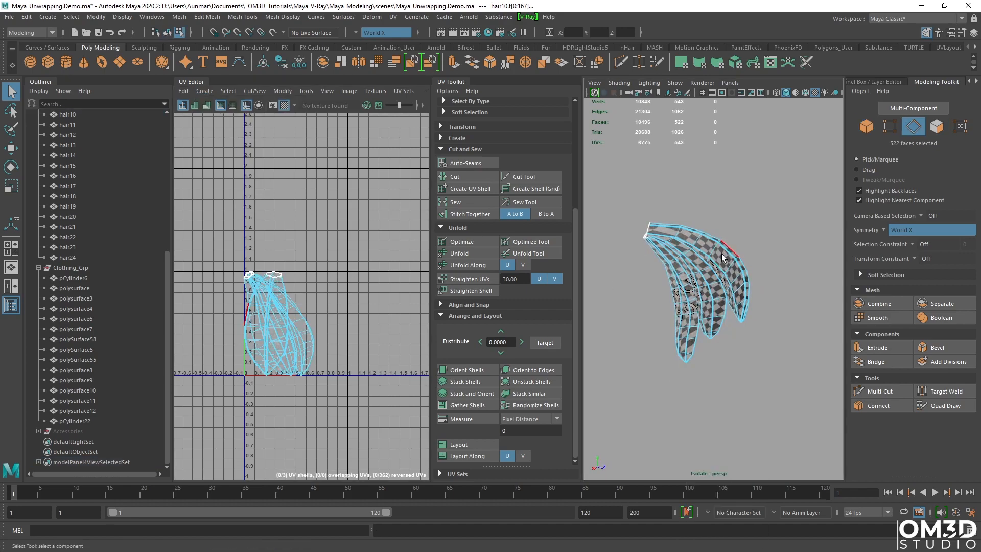
scroll(740, 264, "up", 4)
left_click(740, 264)
scroll(755, 265, "up", 8)
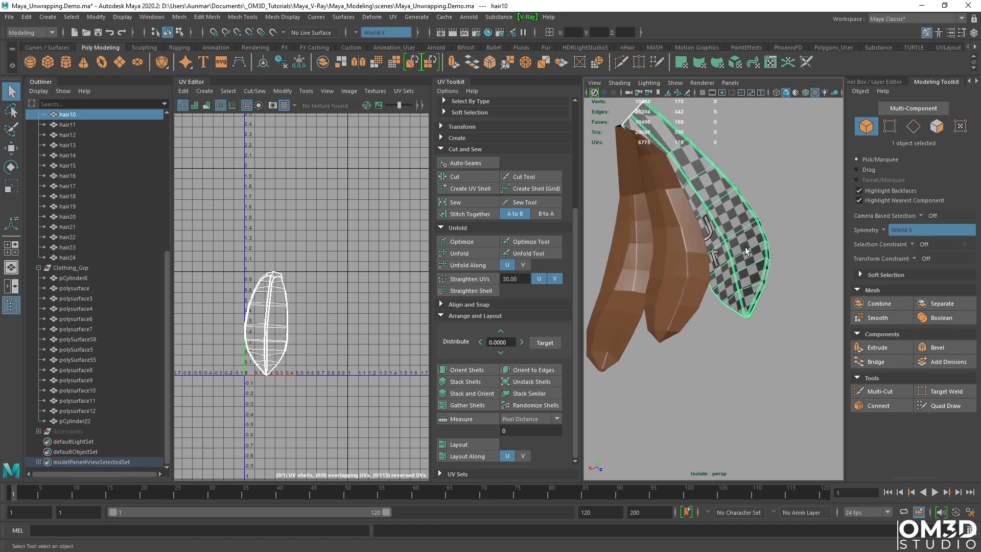
right_click_drag(738, 195, 738, 179)
middle_click_drag(788, 305, 758, 241, "alt")
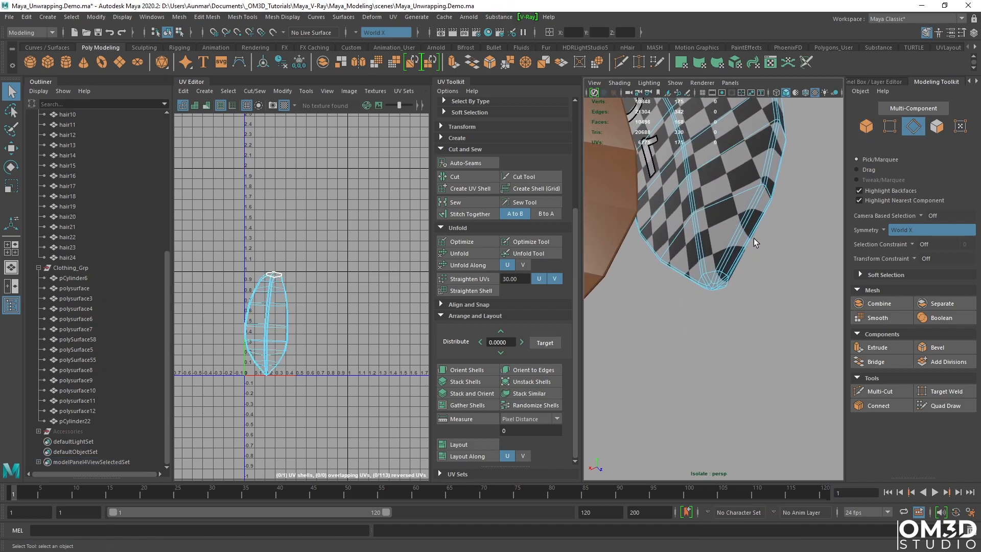
scroll(751, 246, "up", 4)
double_click(710, 263)
left_click_drag(701, 262, 641, 223, "alt")
left_click_drag(667, 292, 743, 288, "alt")
right_click_drag(375, 259, 351, 271, "shift")
Unfold strand hair10's UVs, rotate its shells upright and set the underside shell beside the front one.
right_click_drag(281, 296, 359, 217)
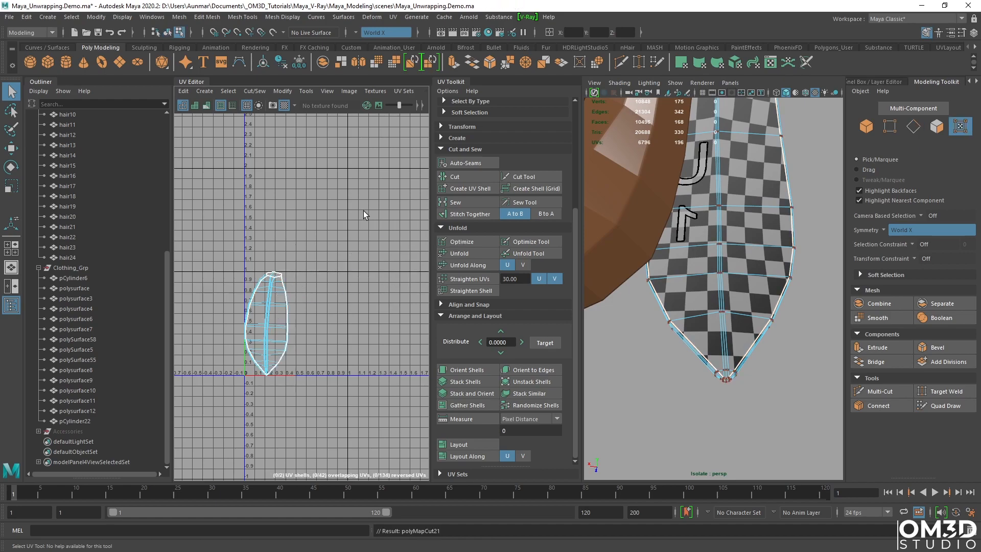
left_click(461, 254)
scroll(333, 268, "up", 2)
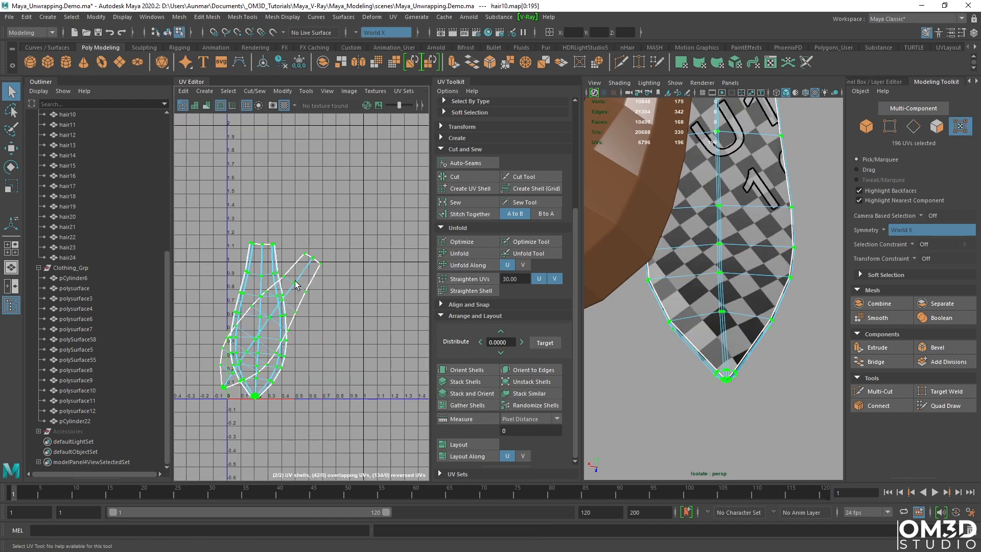
key("e")
left_click_drag(317, 338, 319, 316)
middle_click_drag(350, 296, 392, 315, "alt")
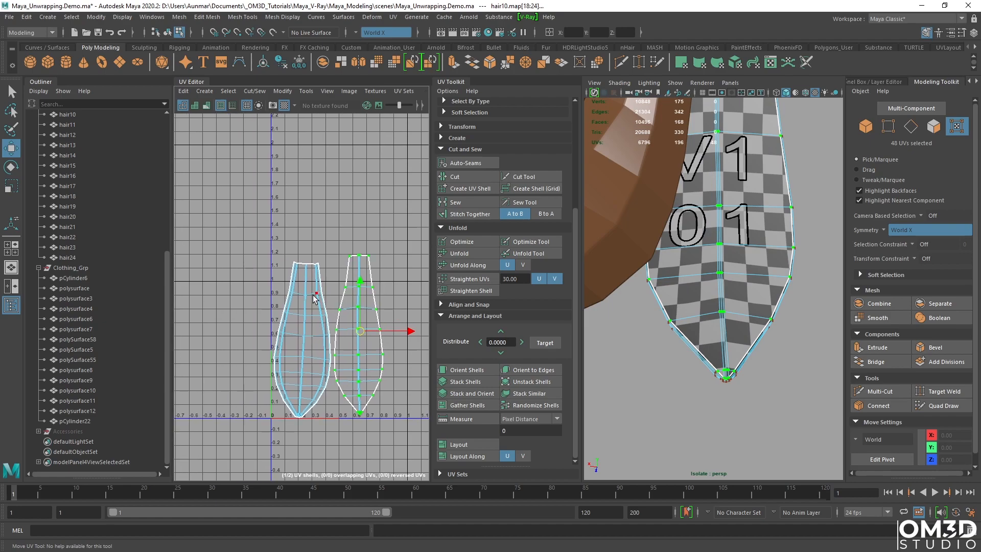
Try rotating the front UV shell of strand hair10, and undo the rotation.
right_click_drag(319, 271, 326, 324, "ctrl")
key("e")
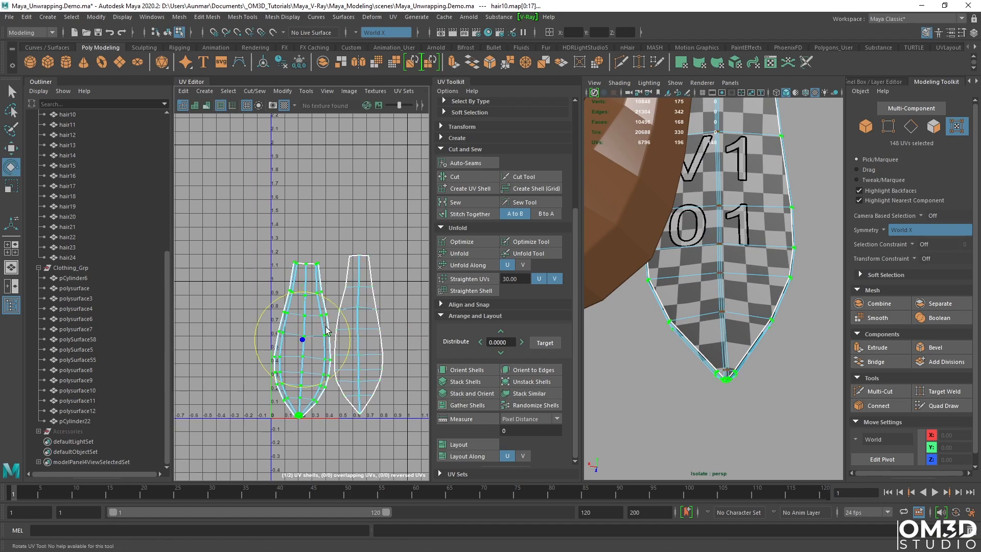
left_click_drag(349, 338, 342, 366)
key("ctrl+z")
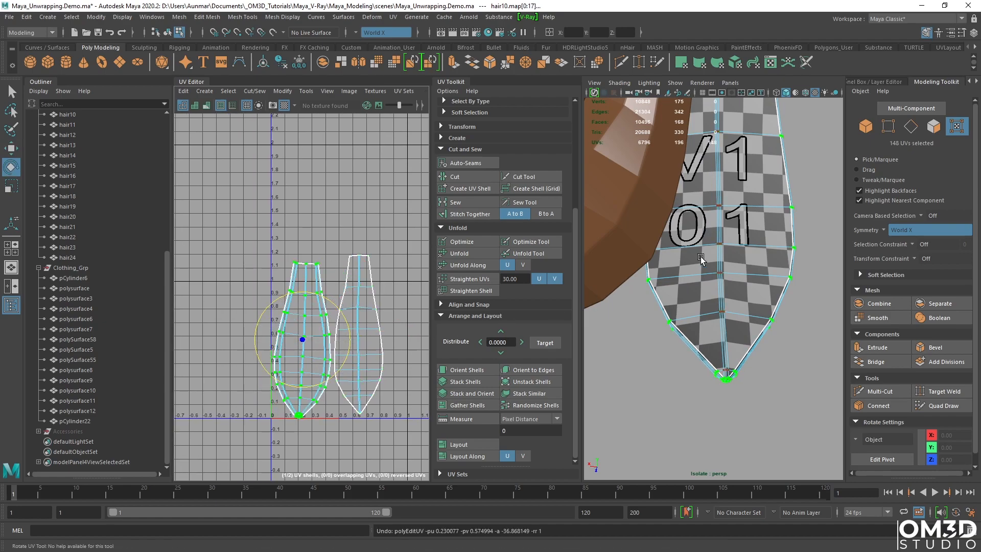
Cut the UVs of the middle strand, hair5, along the edge loop around its underside.
scroll(751, 223, "down", 5)
left_click_drag(754, 227, 705, 320, "alt")
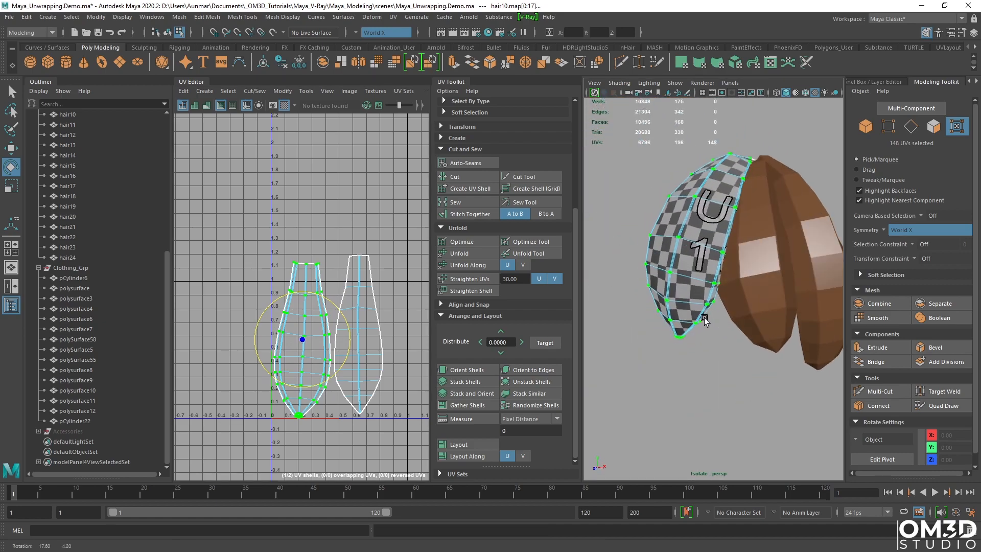
right_click_drag(685, 218, 735, 203)
key("q")
left_click(775, 256)
left_click_drag(722, 295, 767, 259, "alt")
scroll(719, 256, "up", 10)
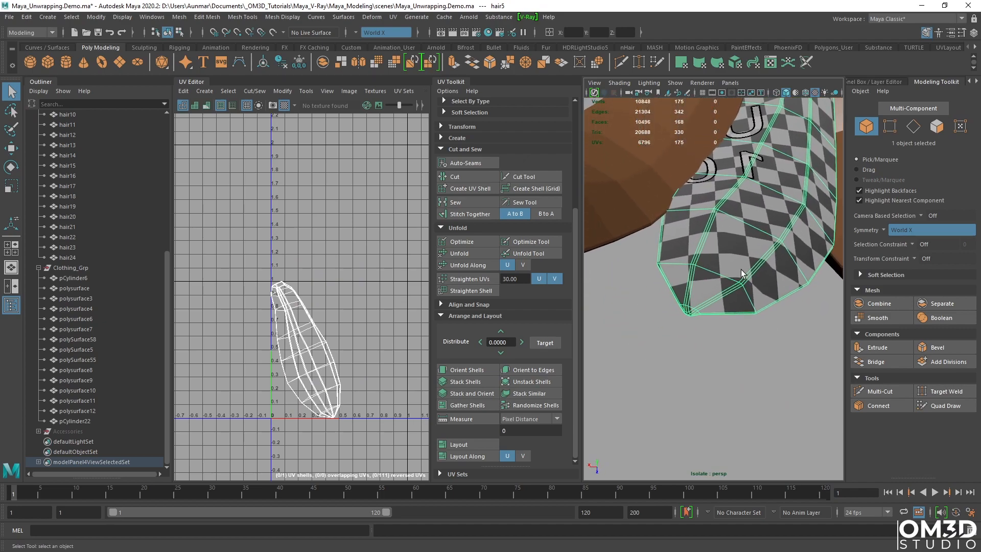
key("F10")
double_click(680, 319)
right_click_drag(360, 290, 335, 308, "shift")
Unfold the middle strand's UVs and rotate its tilted shells upright.
right_click_drag(425, 265, 378, 264)
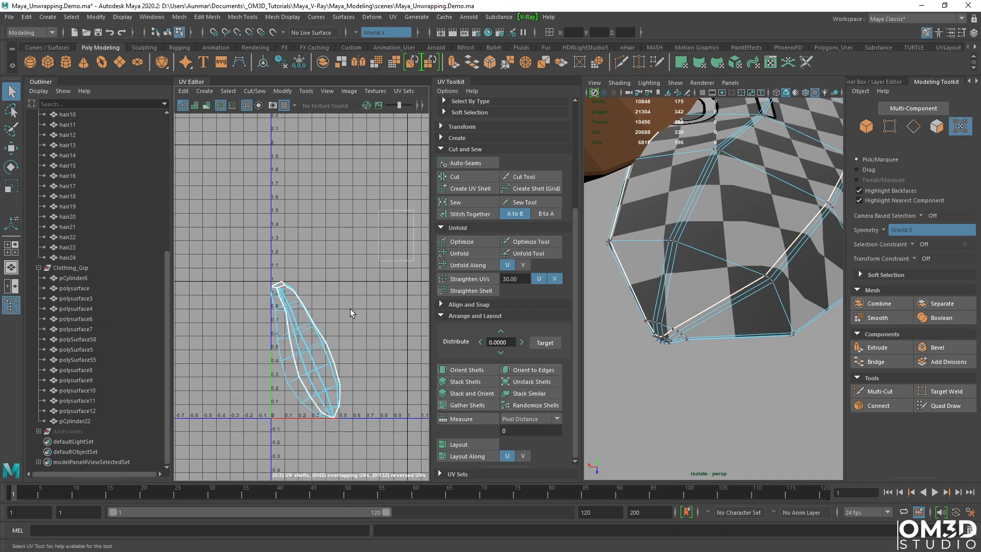
left_click(462, 254)
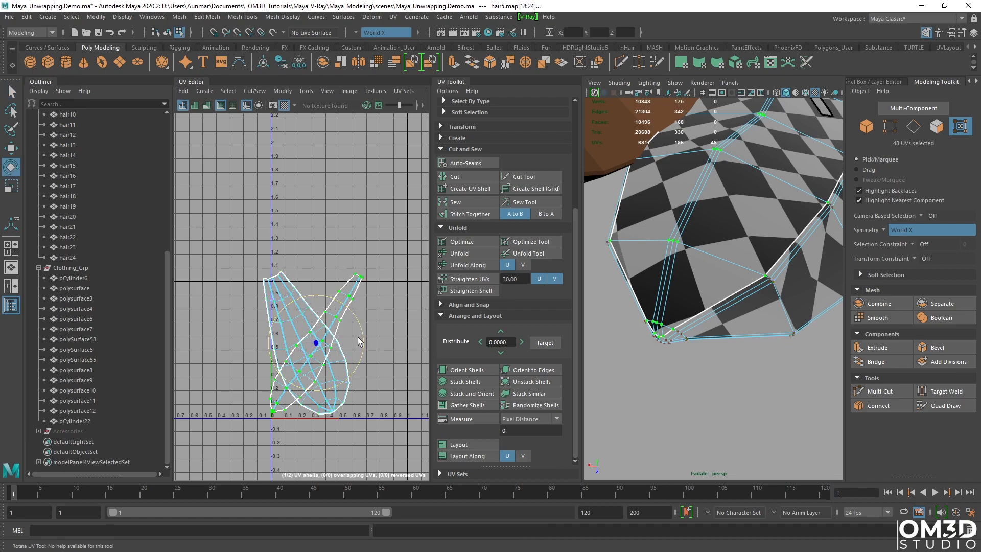
left_click_drag(362, 342, 339, 373)
Cut the UVs of the remaining isolated strand, hair4, along the edge loop around its underside.
left_click_drag(642, 254, 695, 314, "alt")
left_click_drag(690, 256, 754, 289, "alt")
left_click(756, 290)
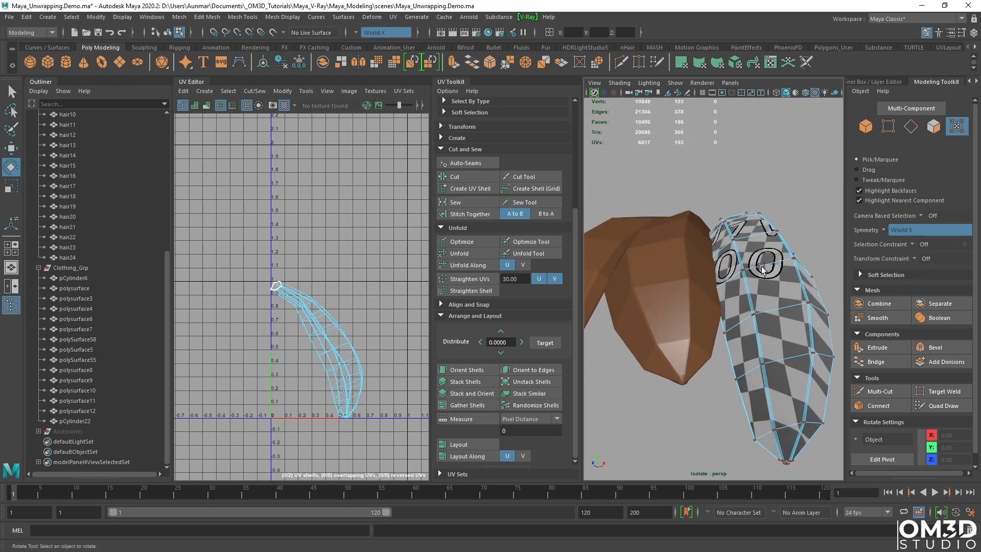
right_click_drag(762, 273, 790, 246)
left_click_drag(742, 260, 739, 262)
key("ctrl+z")
key("q")
middle_click_drag(353, 332, 353, 308, "alt")
left_click_drag(738, 352, 783, 301, "alt")
middle_click_drag(783, 301, 776, 224, "alt")
left_click_drag(744, 227, 819, 262, "alt")
right_click_drag(685, 256, 731, 221, "alt")
left_click_drag(669, 252, 787, 256, "alt")
middle_click_drag(787, 255, 717, 275, "alt")
right_click_drag(716, 275, 701, 252, "alt")
double_click(666, 298)
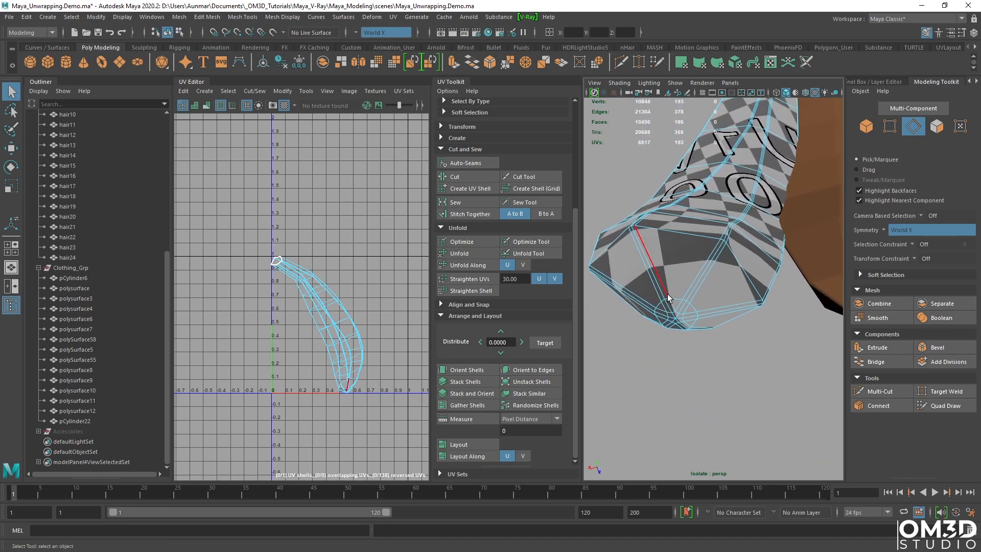
right_click(374, 277, "shift")
right_click_drag(374, 277, 340, 292, "shift")
left_click_drag(694, 219, 743, 205, "alt")
left_click_drag(812, 257, 840, 241, "alt")
Unfold all the UVs of strand hair4.
right_click_drag(350, 272, 390, 270)
left_click_drag(243, 230, 419, 440)
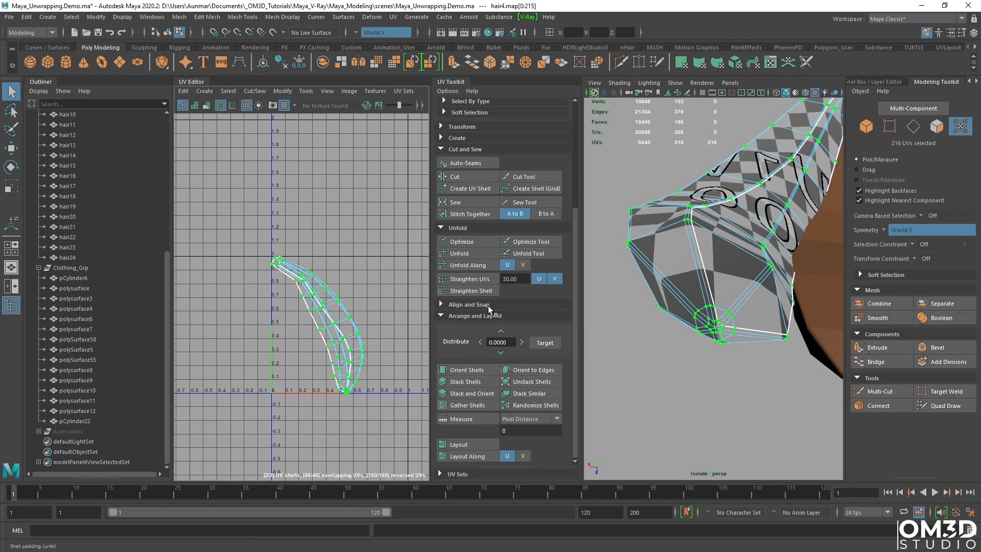
left_click(485, 252)
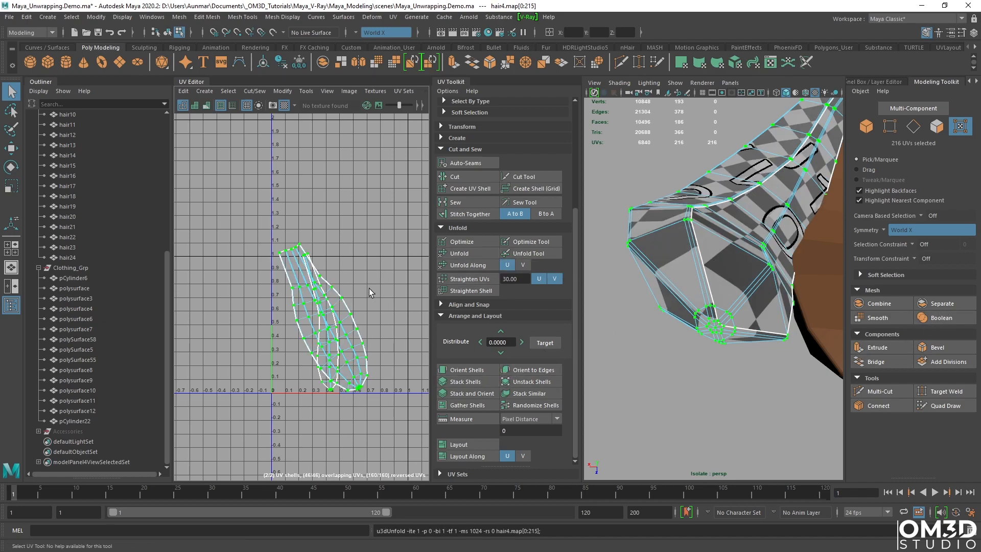
Rotate the two unfolded UV shells of strand hair4 upright.
right_click_drag(310, 276, 317, 246)
left_click(297, 250)
double_click(299, 249)
key("r")
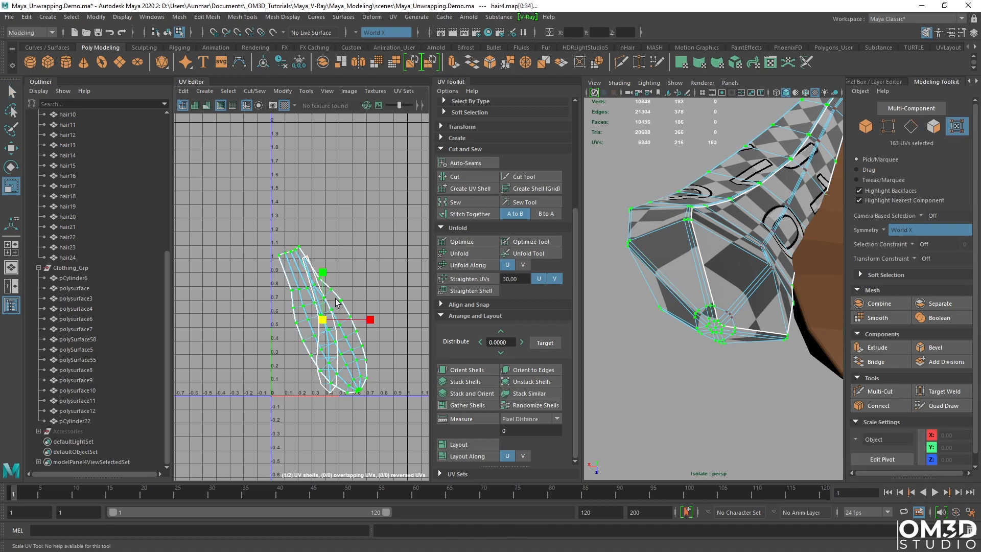
key("e")
left_click_drag(366, 329, 396, 322)
key("q")
key("e")
key("q")
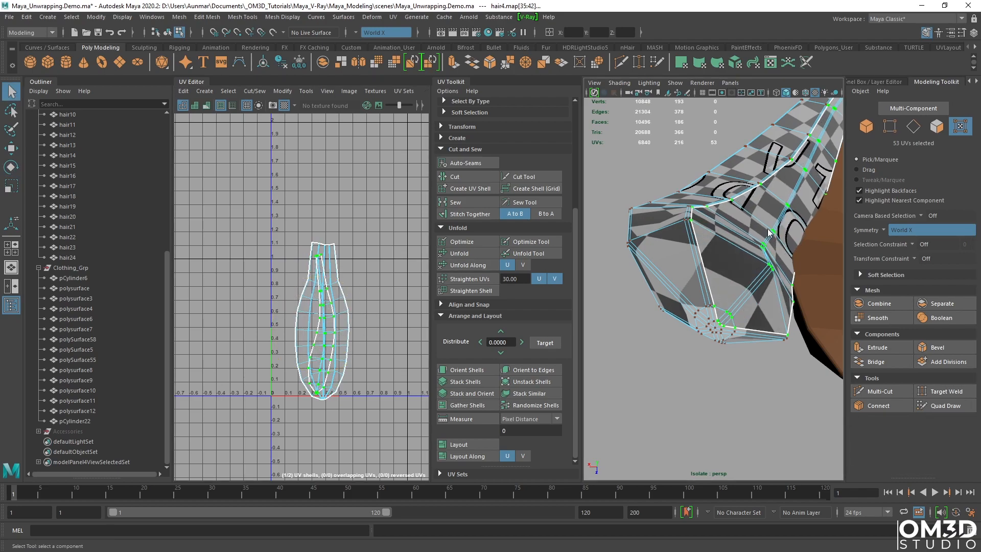
Return to object mode, select all three unwrapped strands and exit isolation to show the whole character.
right_click_drag(767, 244, 797, 219)
scroll(793, 225, "down", 5)
left_click_drag(787, 235, 605, 235, "alt")
middle_click_drag(655, 251, 682, 253, "alt")
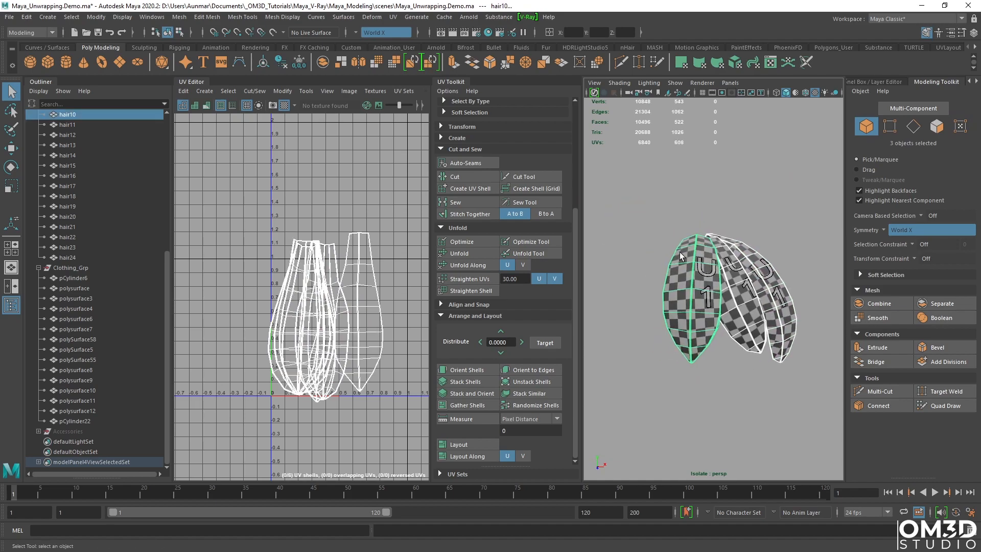
key("ctrl+1")
left_click_drag(718, 295, 689, 286, "alt")
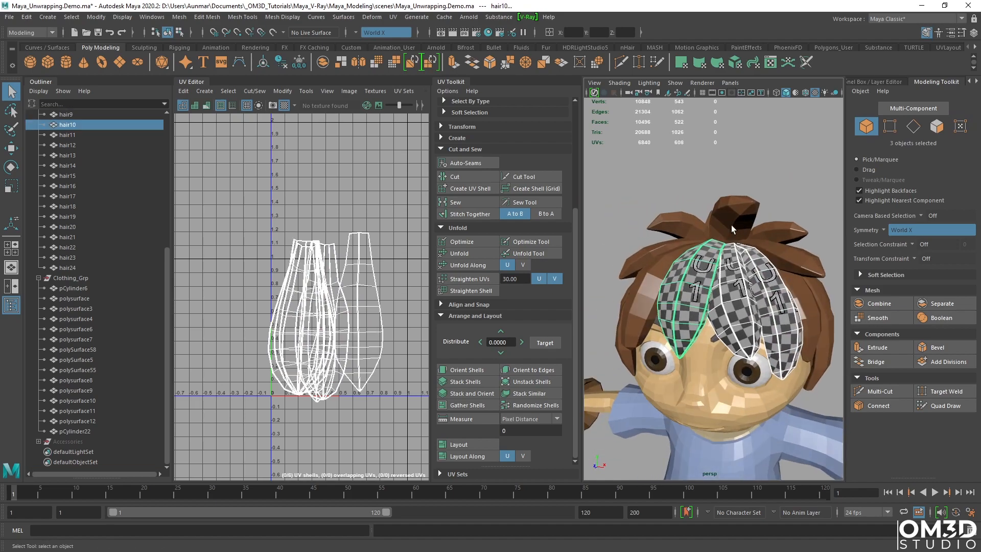
Isolate the hair_base mesh at the back of the head and create camera-based UVs for it.
left_click_drag(773, 303, 682, 314, "alt")
left_click_drag(756, 321, 627, 313, "alt")
left_click(629, 320)
middle_click_drag(631, 325, 677, 320, "alt")
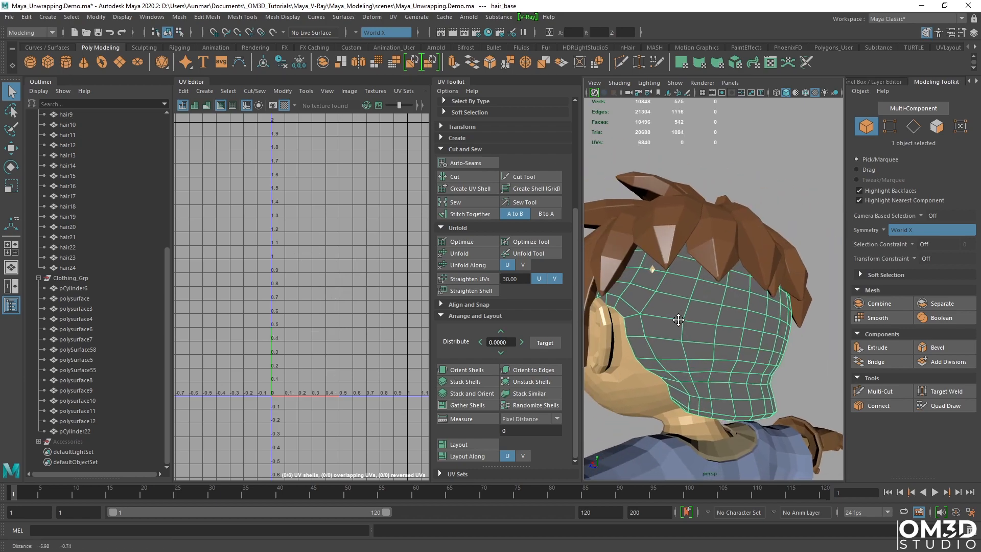
key("ctrl+1")
left_click_drag(679, 319, 669, 297, "alt")
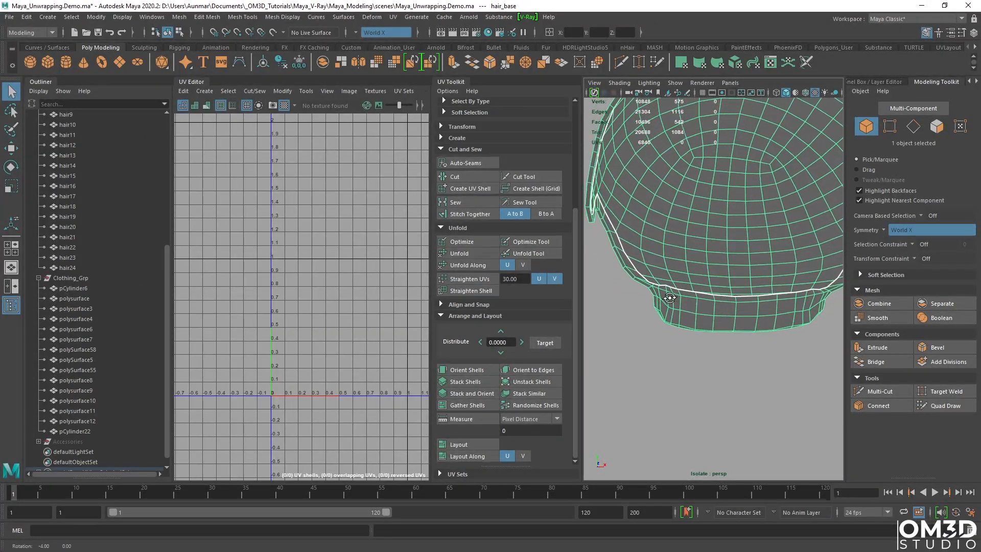
right_click_drag(668, 297, 677, 313, "alt")
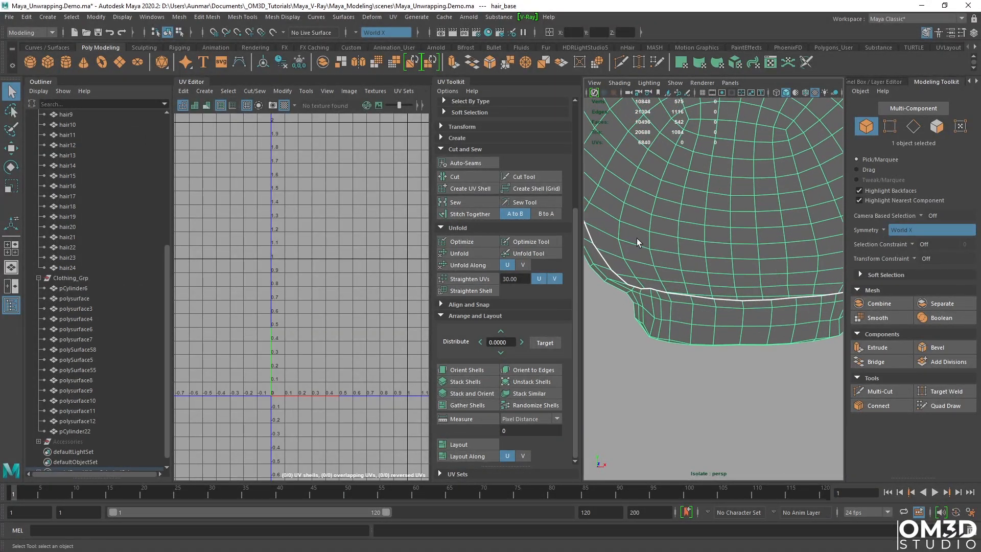
left_click(204, 91)
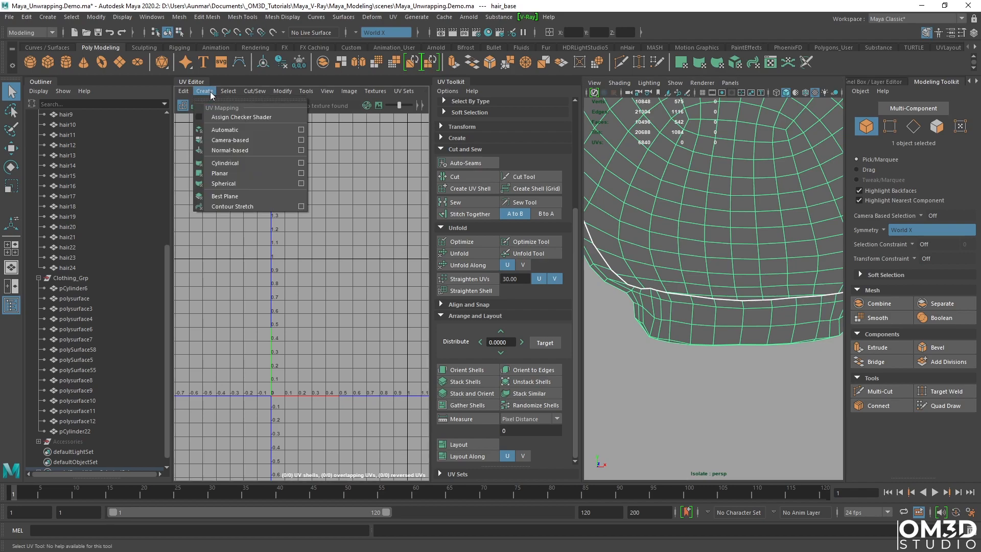
left_click(224, 141)
Cut the hair base's UVs along the edges bordering the nape strip and unfold the large main shell.
right_click_drag(710, 201, 763, 163)
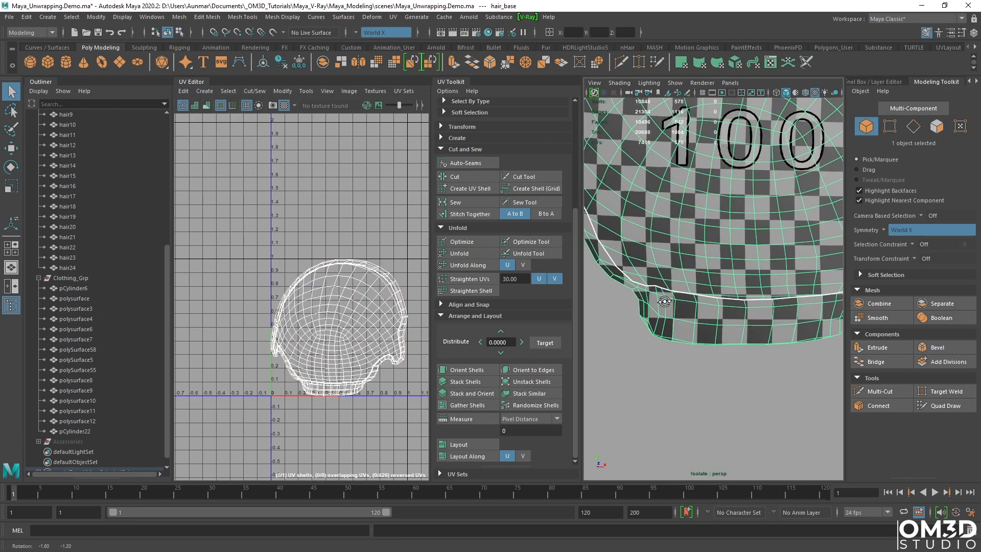
left_click_drag(716, 246, 681, 284, "alt")
right_click_drag(665, 260, 665, 232)
left_click_drag(665, 245, 763, 359, "alt")
left_click(649, 296, "shift")
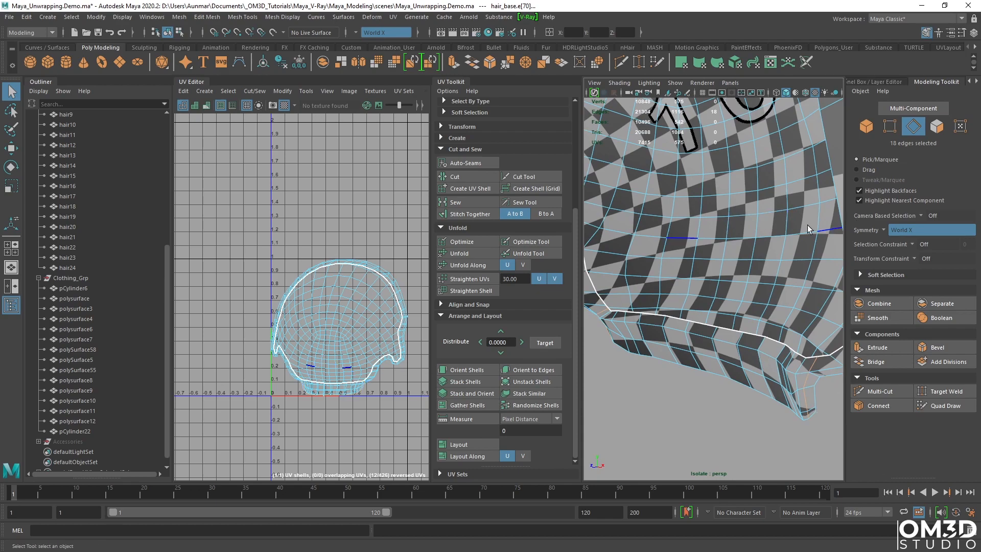
right_click_drag(381, 232, 327, 308, "shift")
left_click(327, 308)
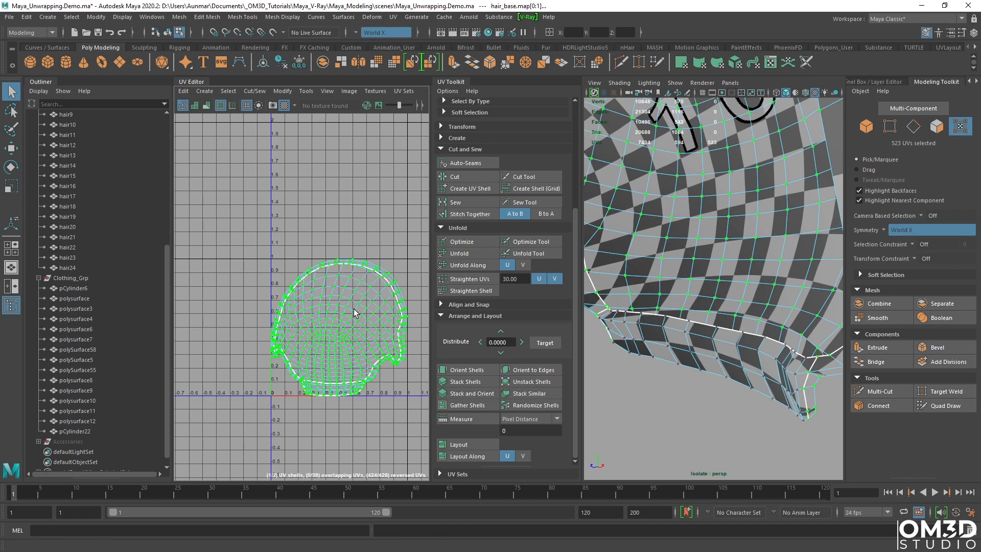
left_click(459, 253)
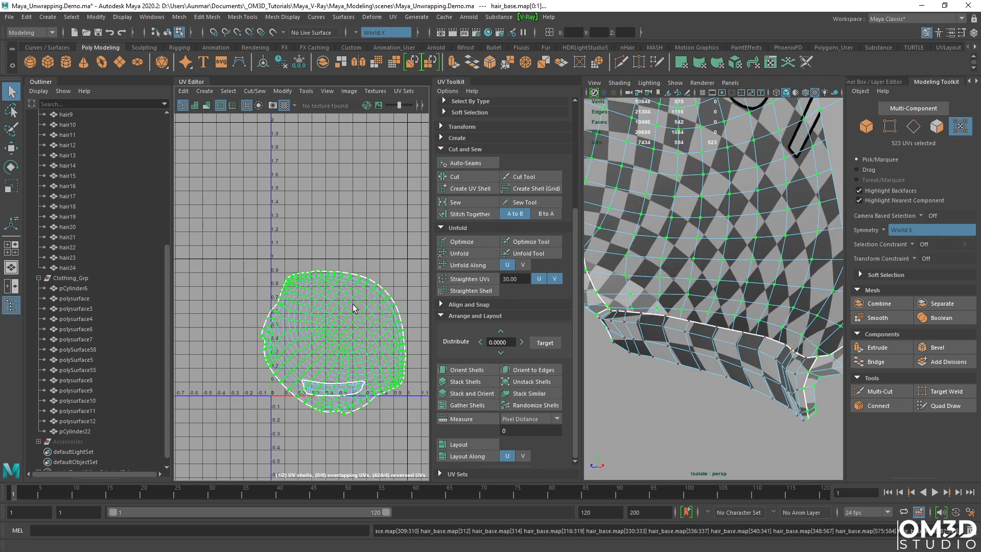
Rotate the unfolded main shell of the hair base upright and move it above the nape strip shell.
scroll(343, 326, "down", 3)
key("e")
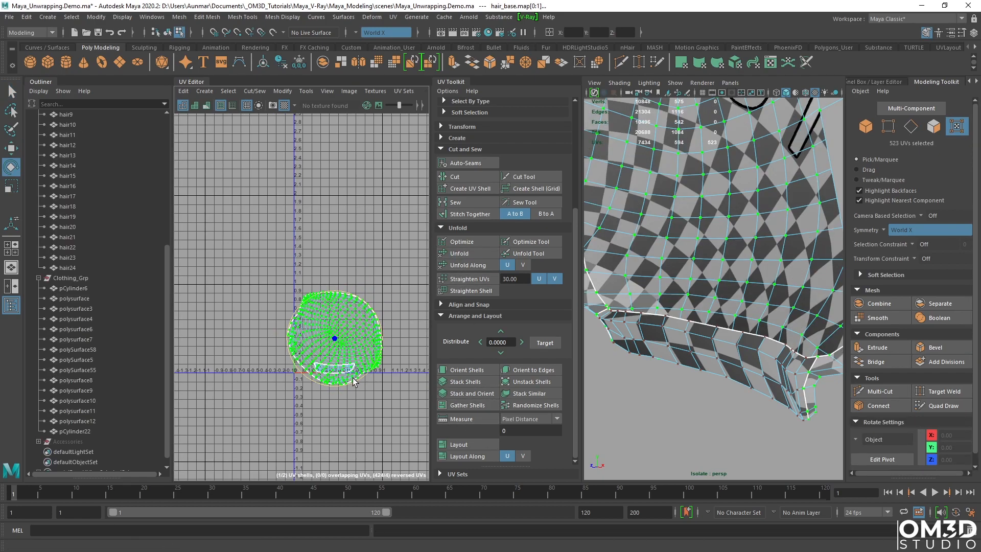
left_click_drag(352, 384, 385, 368)
key("w")
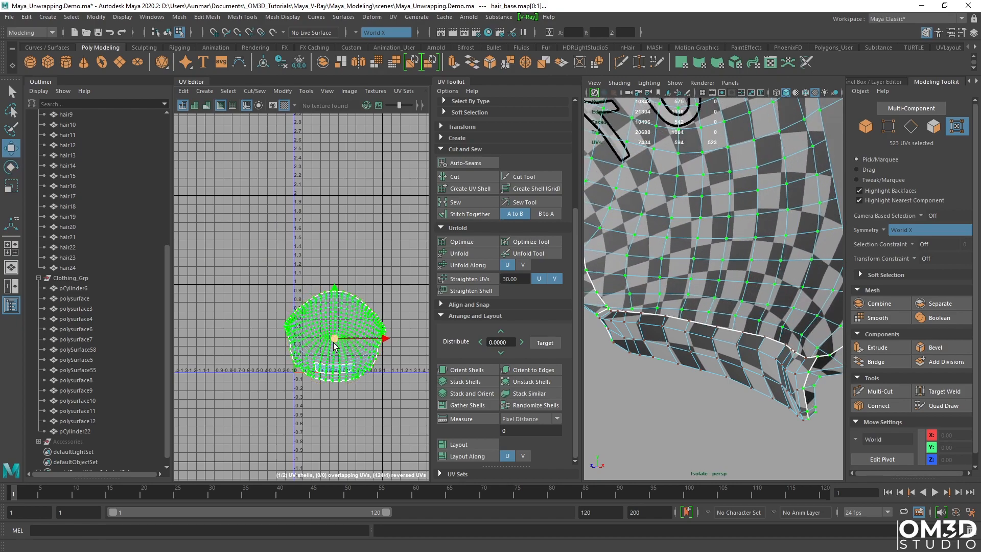
left_click_drag(334, 339, 335, 309)
Unfold the small nape strip shell of the hair base.
left_click(344, 377)
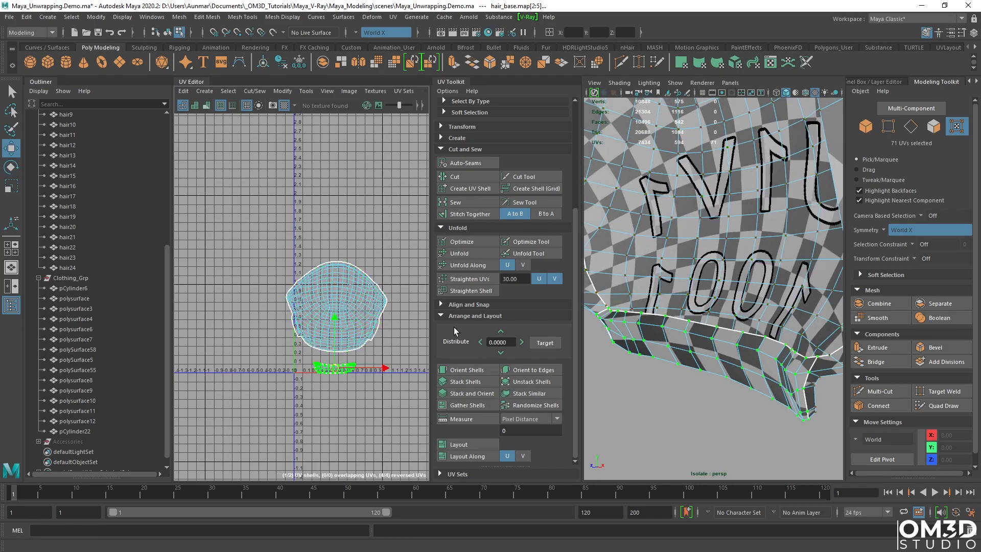
left_click(457, 255)
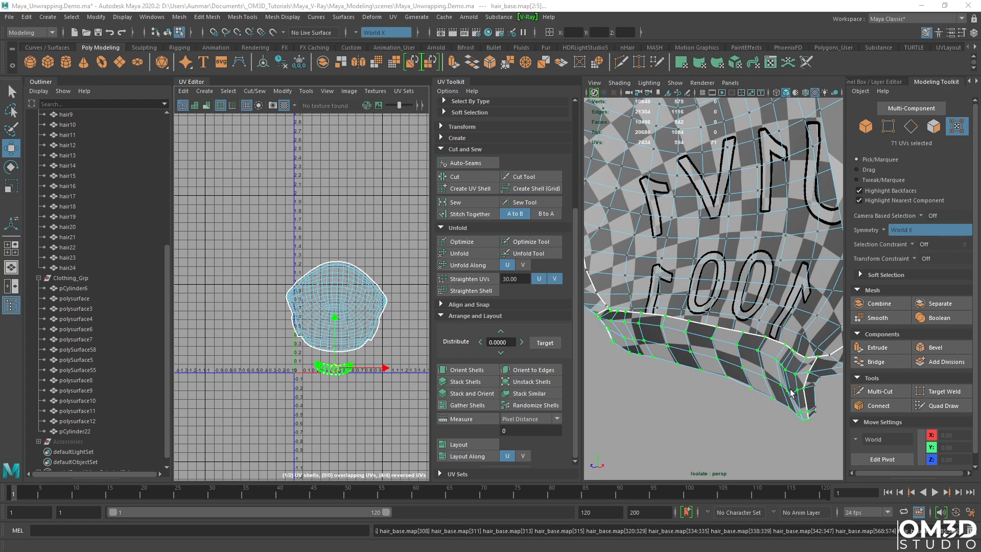
scroll(291, 290, "up", 2)
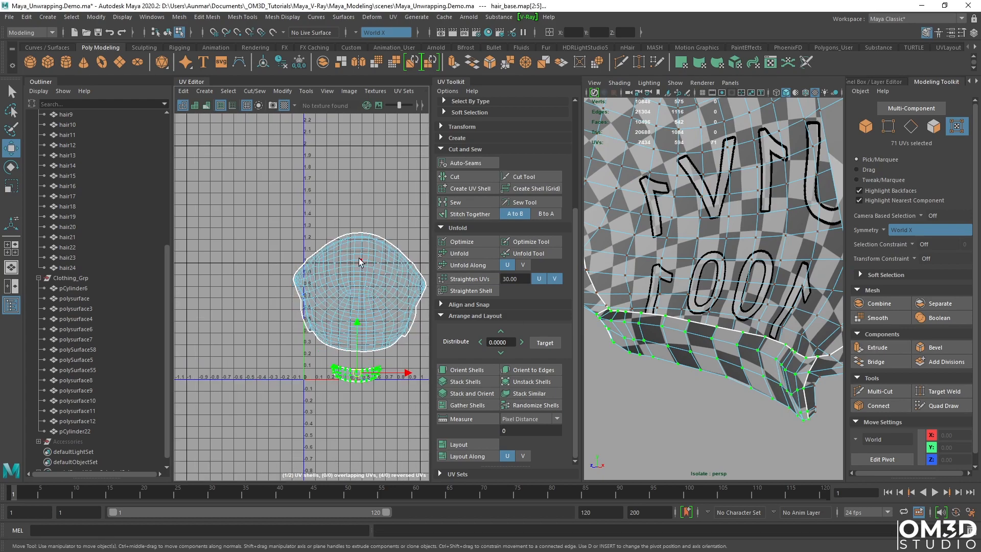
left_click_drag(734, 286, 752, 298, "alt")
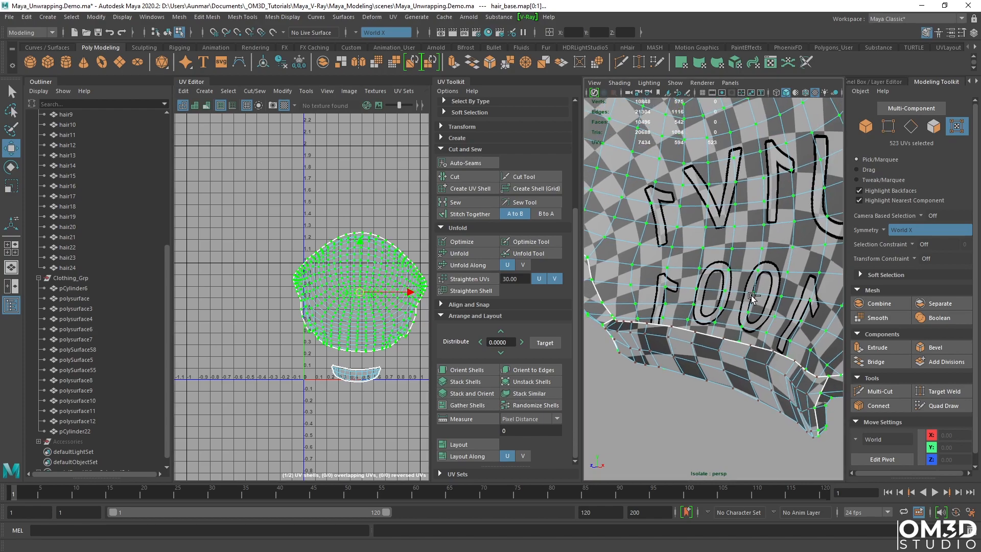
Exit isolation, return to object mode and view the whole character from the front.
key("ctrl+1")
right_click_drag(751, 298, 699, 220, "alt")
left_click_drag(698, 219, 690, 313, "alt")
key("q")
right_click_drag(690, 314, 688, 284)
left_click_drag(689, 285, 795, 278, "alt")
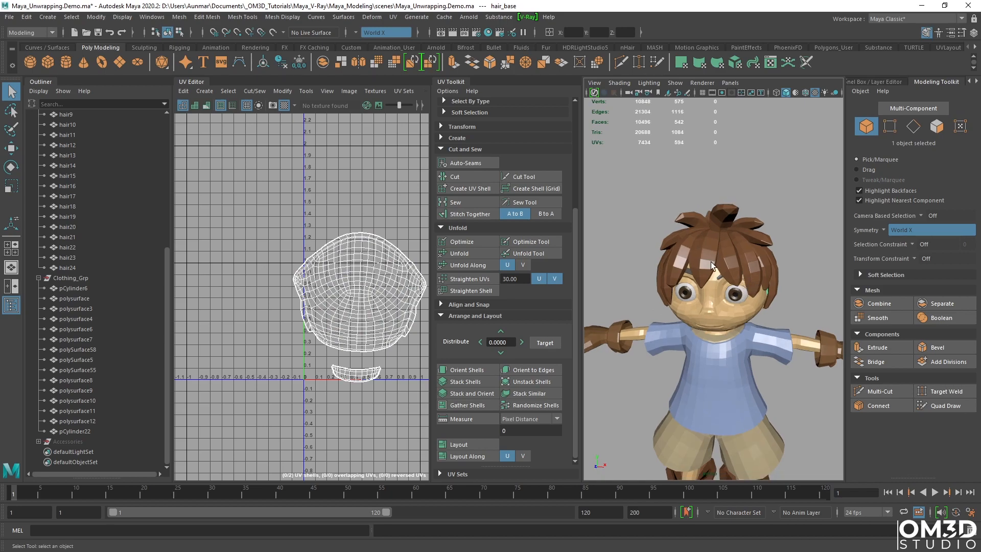
Add the three unwrapped front hair strands to the hair base selection and isolate all four meshes.
left_click(710, 264, "shift")
left_click(734, 262, "shift")
left_click(753, 257, "shift")
key("ctrl+1")
key("f")
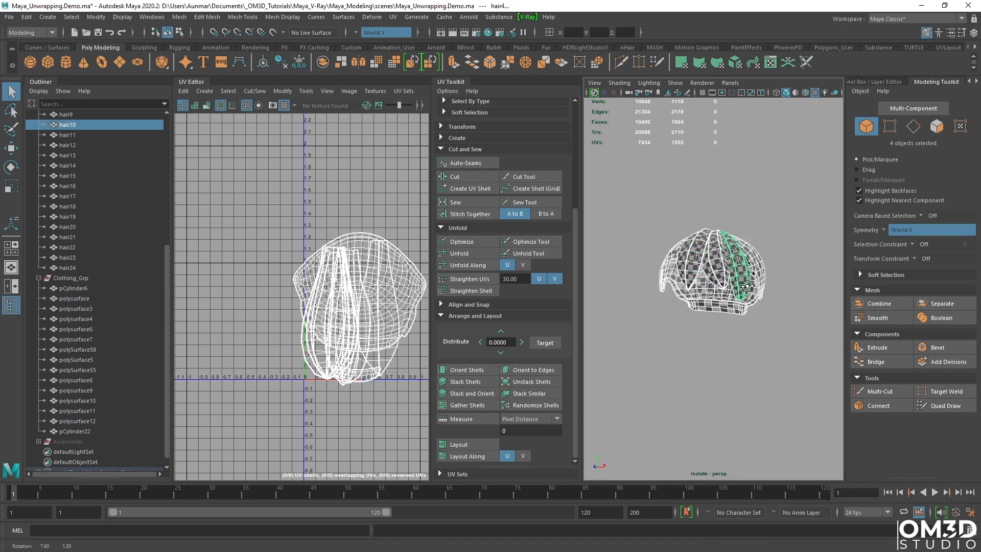
Lay out the UV shells of the hair base and the three strands together.
middle_click_drag(380, 273, 311, 266, "alt")
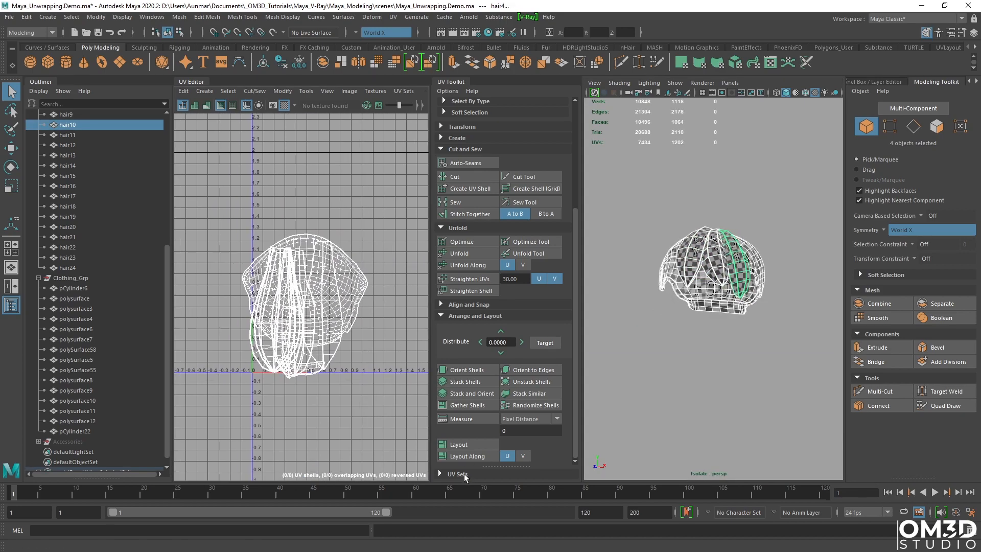
left_click(471, 445)
scroll(322, 360, "up", 2)
middle_click_drag(322, 359, 368, 356, "alt")
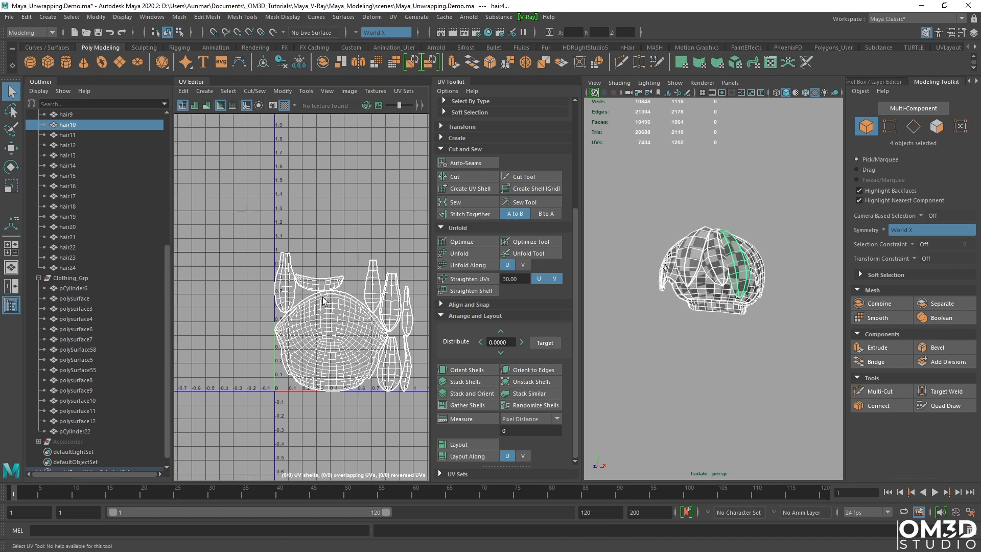
scroll(309, 364, "up", 3)
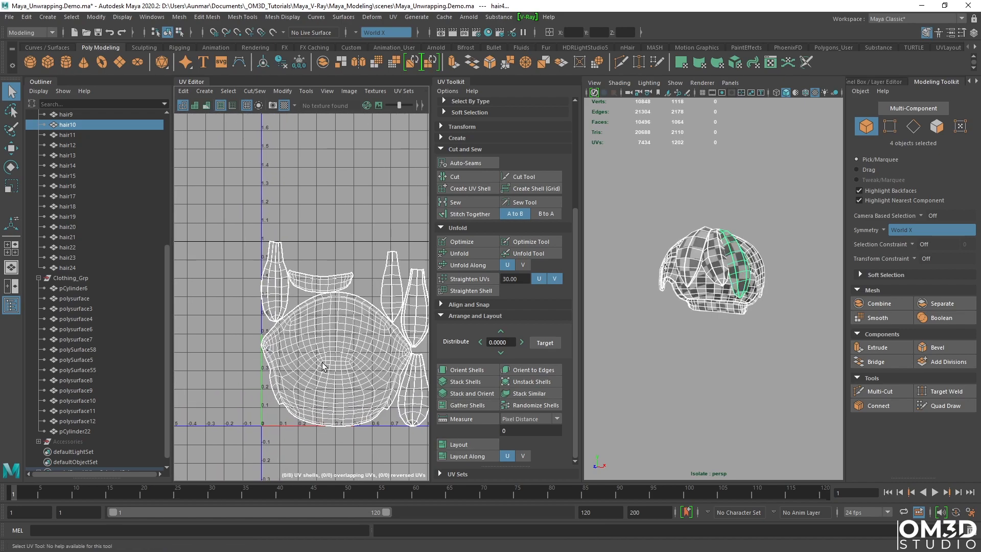
Exit isolation, select the eyebrows and both eyeballs, and isolate them.
left_click_drag(683, 333, 721, 308, "alt")
key("ctrl+1")
scroll(715, 266, "up", 2)
left_click(741, 271)
scroll(742, 273, "up", 3)
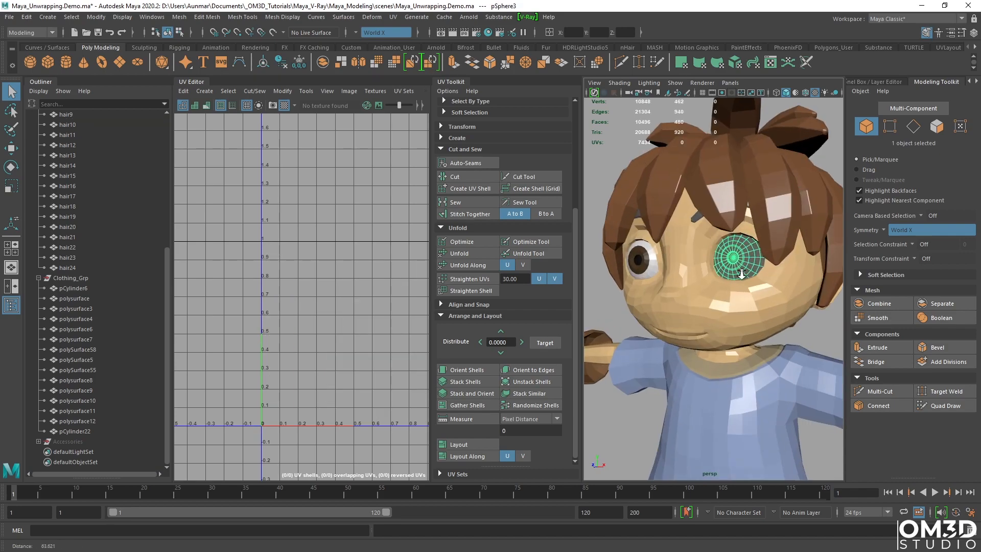
left_click(693, 218)
left_click_drag(739, 253, 727, 260, "alt")
left_click(731, 266, "shift")
left_click(643, 275, "shift")
left_click_drag(643, 275, 680, 272, "alt")
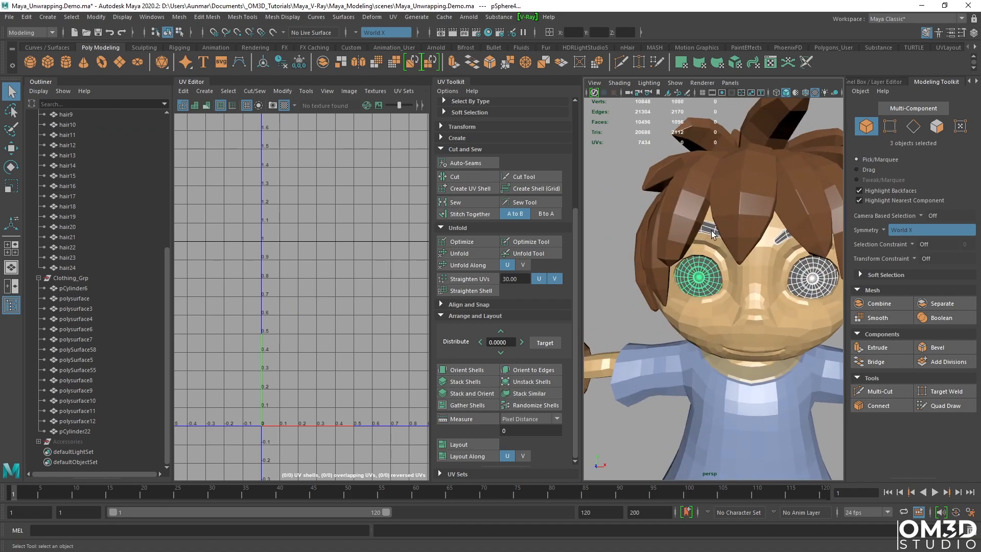
key("ctrl+1")
Create camera-based UVs for the eyebrows and eyeballs from a straight front view.
left_click_drag(767, 257, 785, 267, "alt")
middle_click_drag(784, 267, 718, 263, "alt")
right_click_drag(718, 263, 727, 265, "alt")
middle_click_drag(727, 265, 729, 252, "alt")
right_click_drag(746, 261, 704, 179, "alt")
left_click_drag(704, 180, 699, 180, "alt")
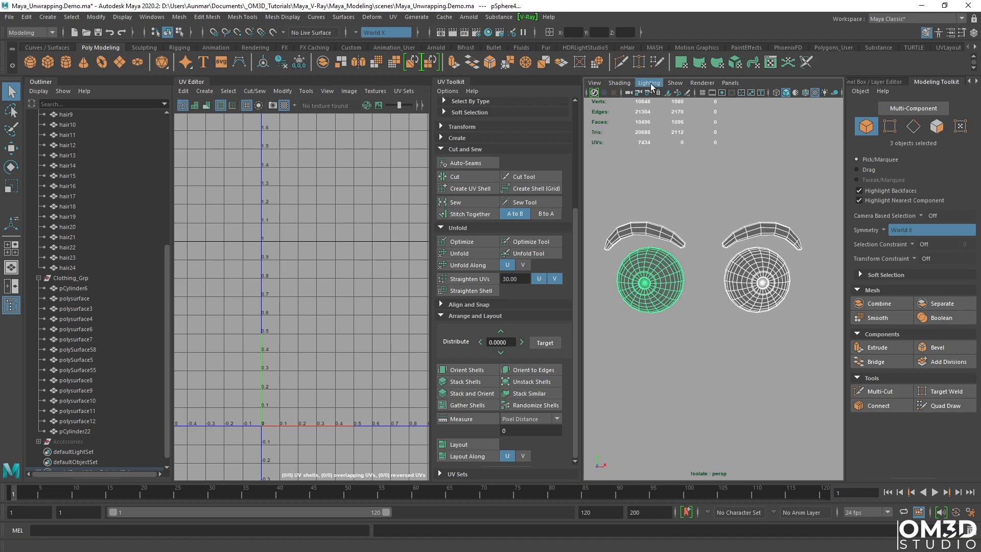
left_click(205, 92)
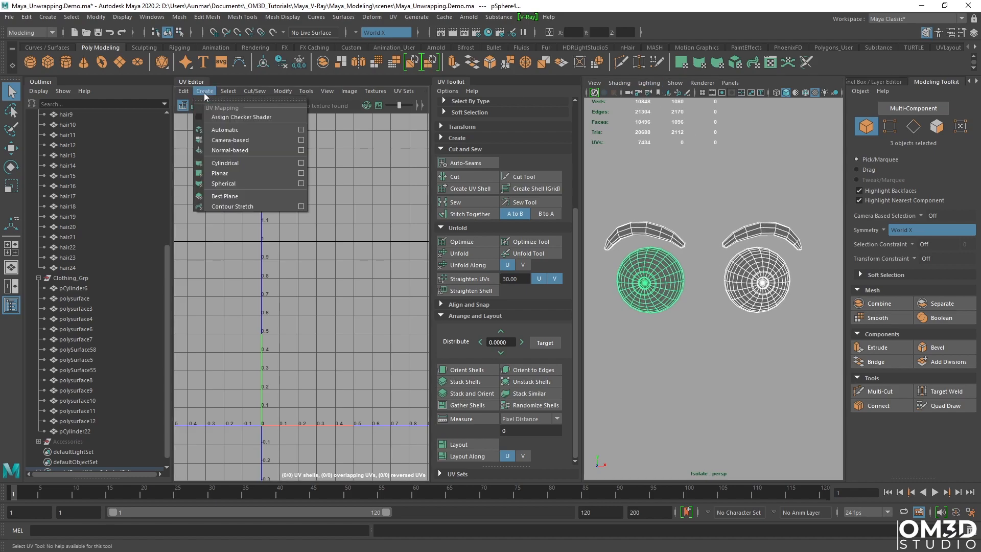
left_click(237, 140)
Select the eyebrow mesh on its own in object mode and turn off its checker map.
left_click_drag(765, 262, 760, 265, "alt")
right_click_drag(748, 262, 762, 257)
left_click(642, 263)
left_click(733, 265)
left_click(758, 232)
left_click_drag(758, 232, 668, 269, "alt")
scroll(679, 273, "up", 3)
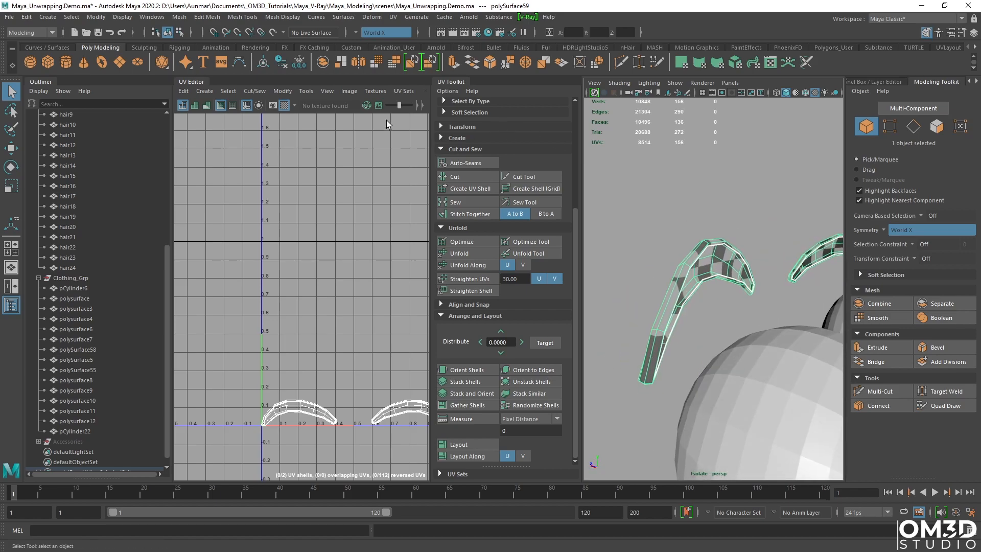
left_click(285, 106)
Select all UVs of both eyebrow shells and unfold them.
left_click_drag(761, 309, 767, 314, "alt")
left_click_drag(687, 319, 761, 328, "alt")
middle_click_drag(295, 332, 291, 298, "alt")
right_click_drag(302, 292, 341, 306)
middle_click_drag(344, 324, 328, 297, "alt")
scroll(317, 297, "down", 4)
left_click_drag(232, 286, 404, 399)
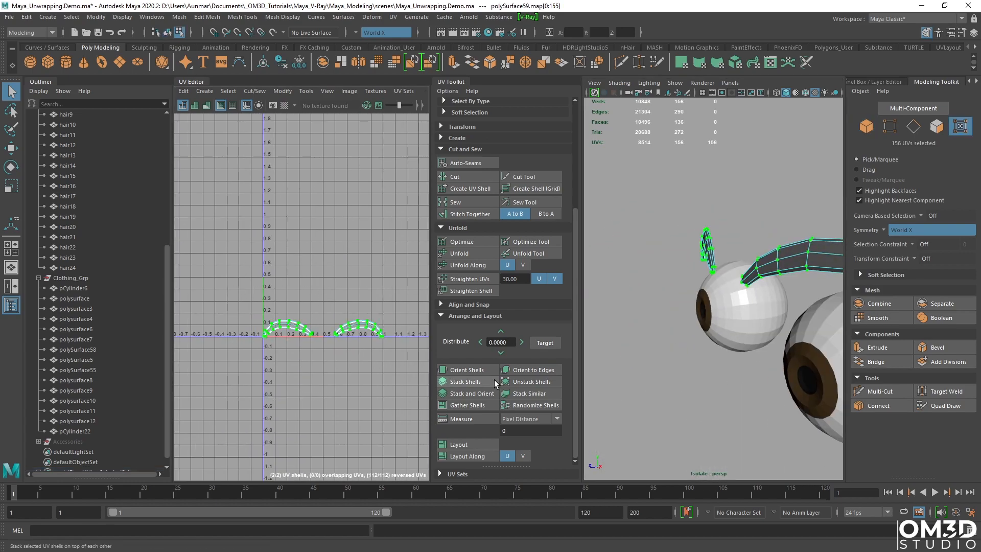
left_click(468, 257)
scroll(332, 335, "up", 2)
left_click_drag(680, 312, 712, 312, "alt")
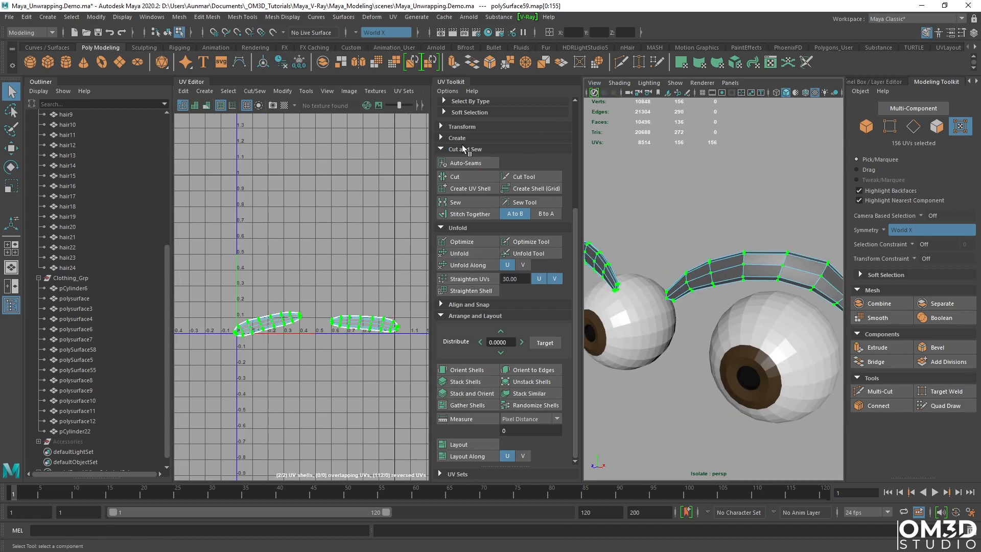
Turn on the checker map for the eyebrows and scale their UV shells up uniformly.
left_click(284, 106)
left_click_drag(762, 332, 793, 338, "alt")
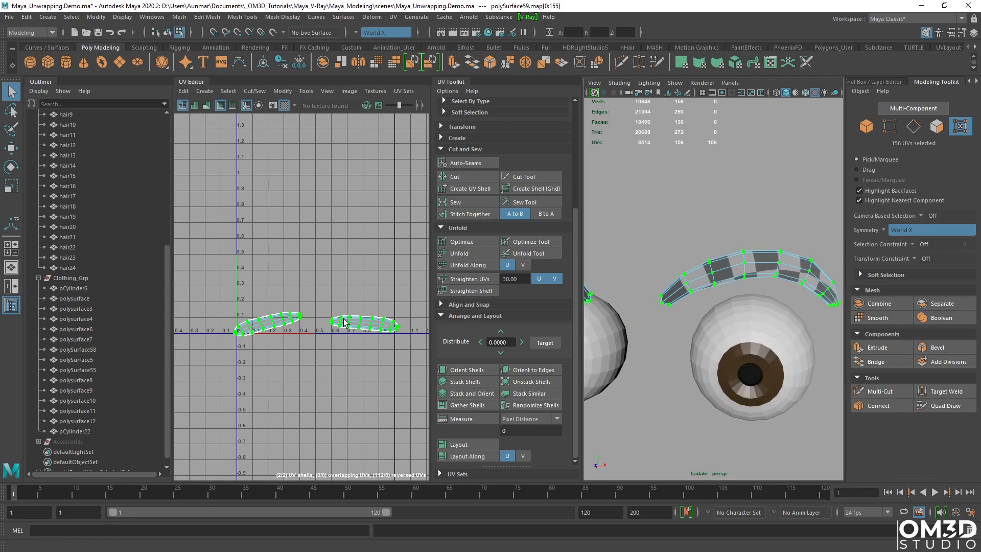
key("r")
left_click_drag(314, 324, 480, 269)
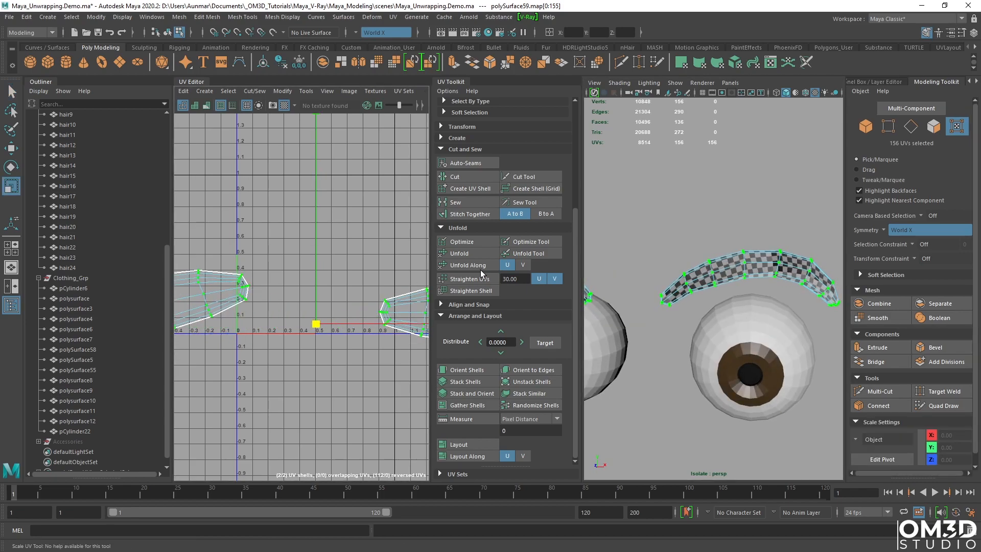
Return to object mode and select both eyeballs.
left_click_drag(814, 323, 785, 325, "alt")
right_click_drag(756, 349, 783, 355)
middle_click_drag(767, 361, 742, 311, "alt")
right_click_drag(741, 311, 772, 290)
key("q")
left_click(771, 290)
left_click_drag(771, 290, 805, 310, "alt")
right_click_drag(806, 310, 700, 335, "alt")
left_click_drag(700, 335, 758, 319, "alt")
left_click(642, 312, "shift")
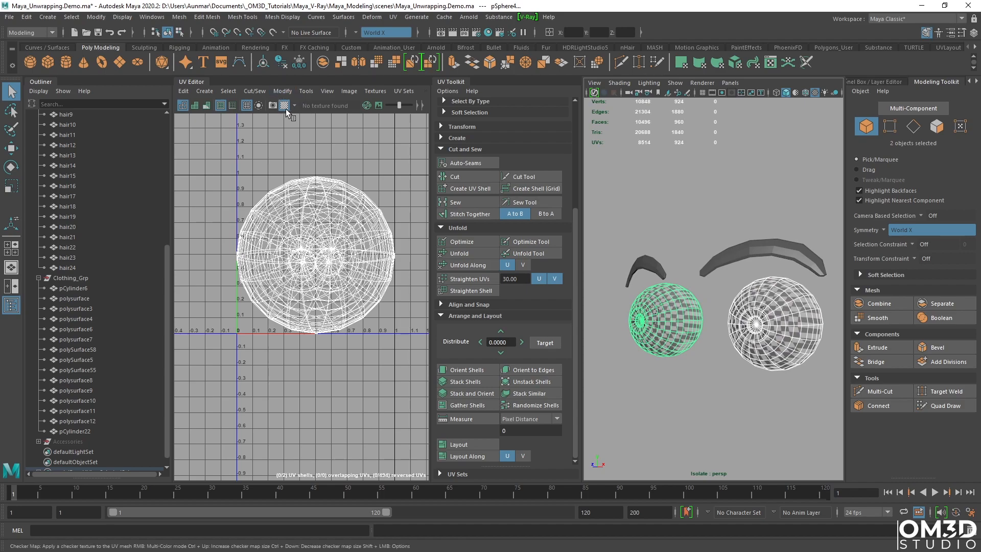
Turn off the checker map on the eyeballs and set Symmetry to Off.
left_click(284, 105)
middle_click_drag(702, 321, 663, 301, "alt")
right_click_drag(663, 301, 685, 299, "alt")
left_click_drag(685, 302, 739, 271, "alt")
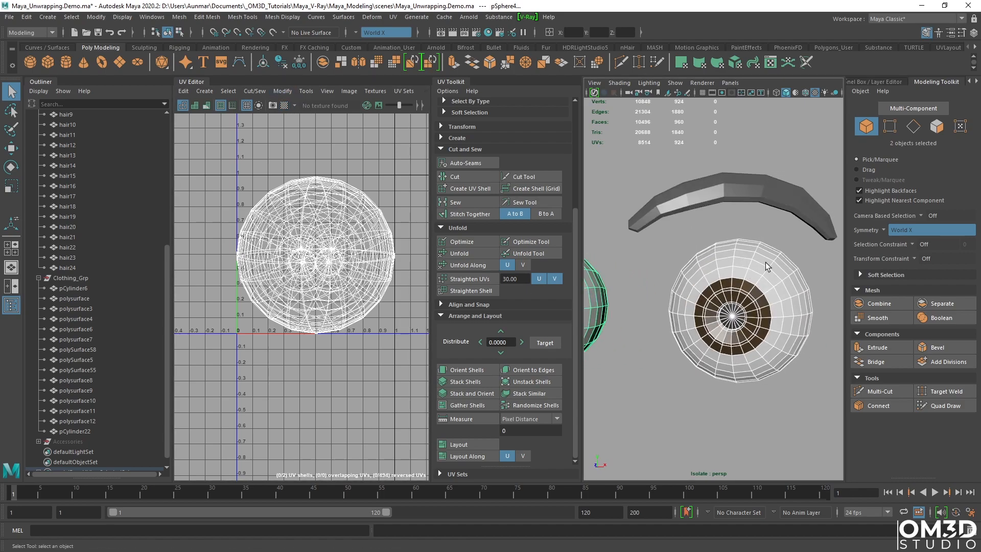
left_click(883, 231)
left_click(900, 241)
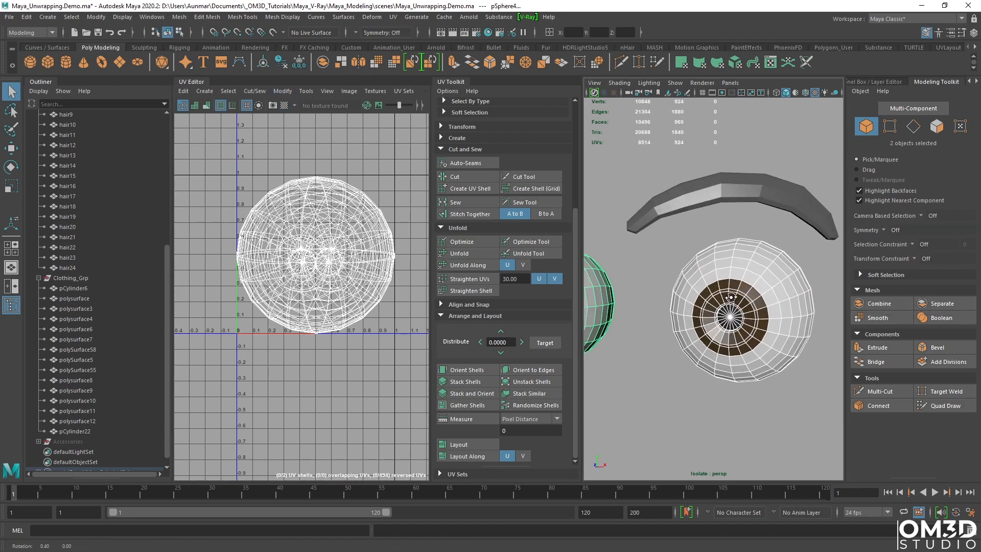
Cut both eyeballs' UVs along the edge loops around the iris and around the pupil.
left_click(913, 128)
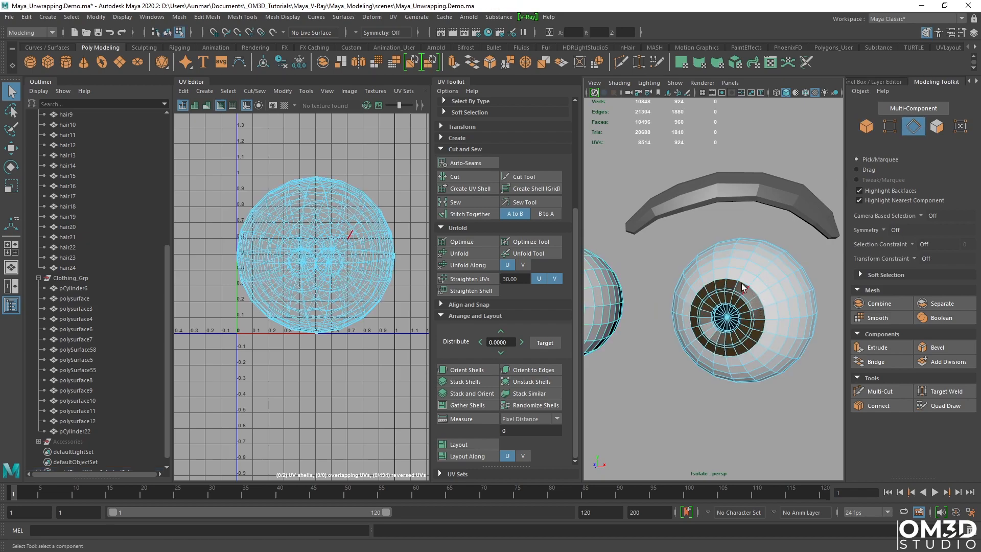
double_click(743, 287)
left_click_drag(743, 287, 721, 345, "alt")
scroll(708, 327, "up", 8)
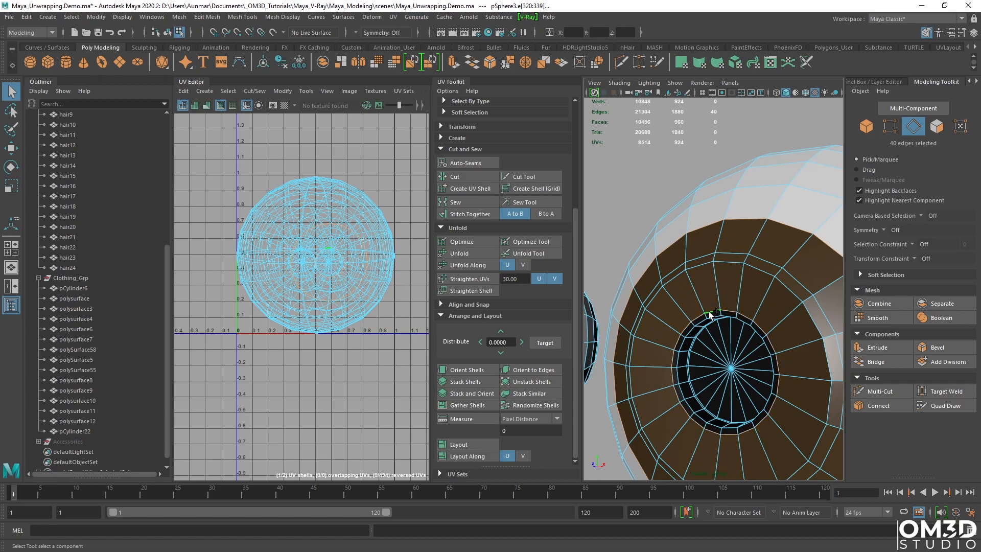
left_click_drag(710, 318, 771, 384, "alt")
scroll(774, 386, "down", 6)
middle_click_drag(775, 386, 828, 379, "alt")
scroll(712, 341, "up", 6)
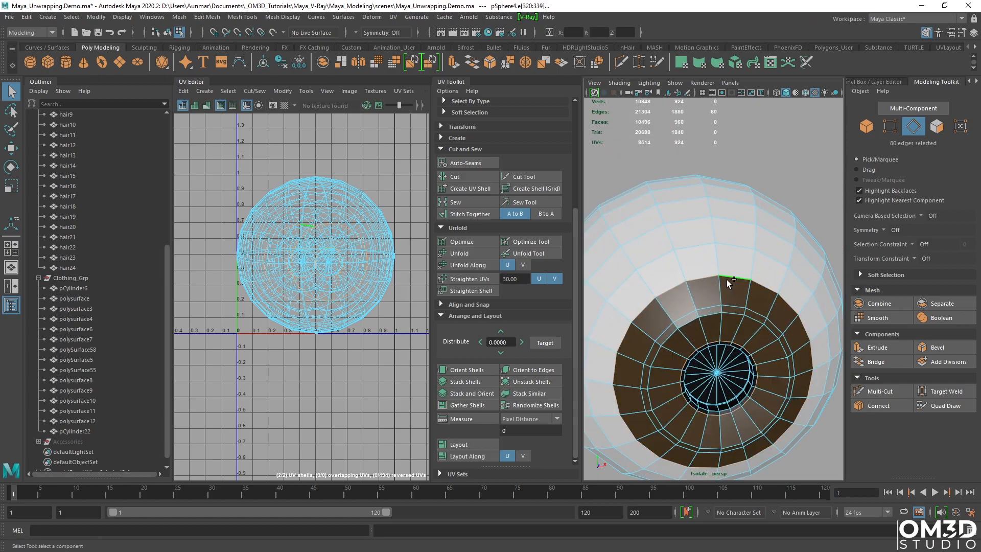
right_click_drag(366, 192, 304, 179, "shift")
Move the large white-of-the-eye shells of both eyeballs apart, one to each side of the iris shells.
left_click(307, 192)
scroll(306, 192, "down", 3)
key("w")
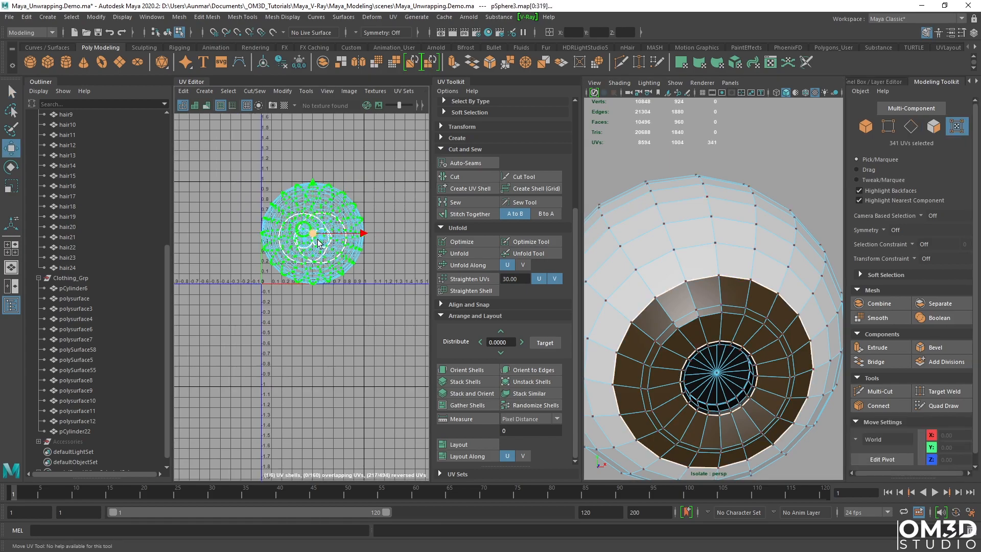
left_click_drag(313, 235, 384, 189)
middle_click_drag(384, 189, 370, 226, "alt")
left_click(317, 252)
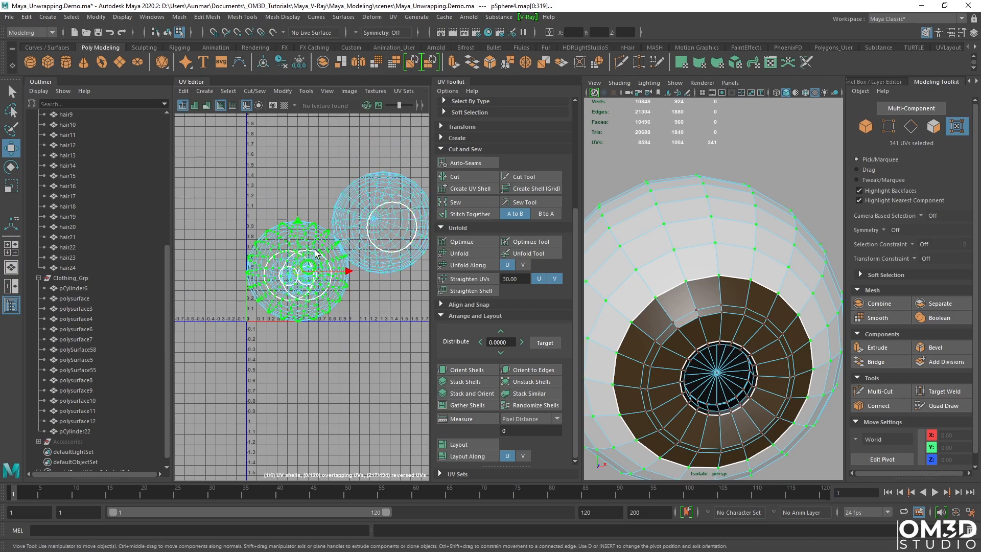
left_click_drag(303, 271, 233, 187)
On eyeball pSphere4, cut the UVs around the rear pole and along an edge line running to the iris.
left_click_drag(664, 271, 700, 244, "alt")
key("F8")
left_click(649, 240)
key("q")
left_click_drag(726, 294, 692, 274, "alt")
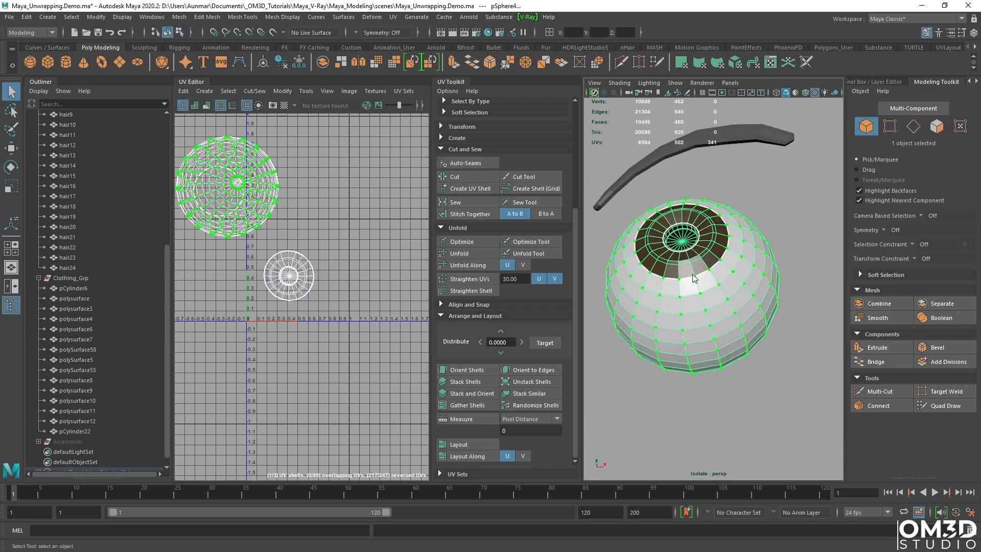
right_click_drag(691, 274, 688, 256)
left_click(678, 293)
left_click_drag(678, 293, 703, 330, "alt")
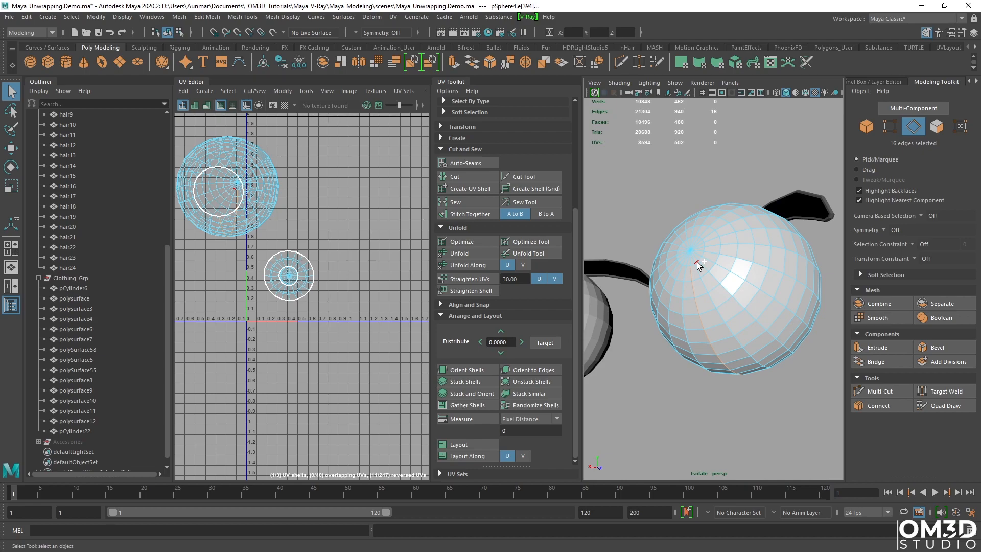
left_click_drag(661, 287, 728, 306, "alt")
right_click_drag(403, 235, 404, 207, "shift")
On eyeball pSphere3, cut the UVs along the ring around the rear pole and an edge line running to the iris.
scroll(686, 302, "down", 6)
middle_click_drag(634, 317, 695, 314, "alt")
scroll(695, 314, "up", 5)
left_click(695, 314)
mouse_move(695, 314)
left_mouse_down("alt")
mouse_move(648, 333)
mouse_move(688, 322)
left_mouse_up("alt")
right_click_drag(672, 309, 679, 306)
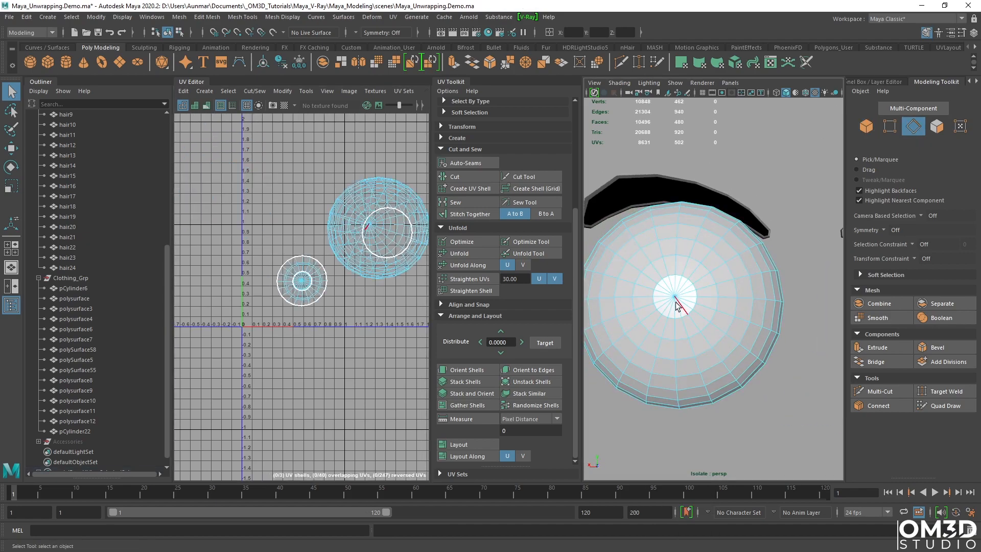
double_click(666, 277)
left_click_drag(667, 282, 697, 315, "alt")
scroll(713, 337, "up", 3)
left_click_drag(729, 365, 683, 256, "alt")
left_click(702, 353, "shift")
scroll(688, 333, "down", 4)
scroll(704, 324, "up", 3)
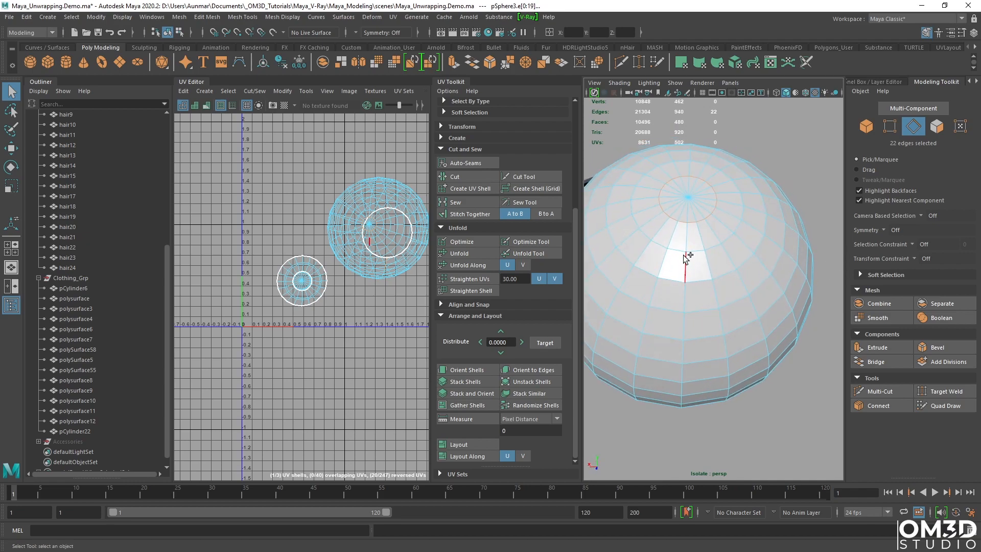
double_click(688, 245, "shift")
right_click(361, 308, "shift")
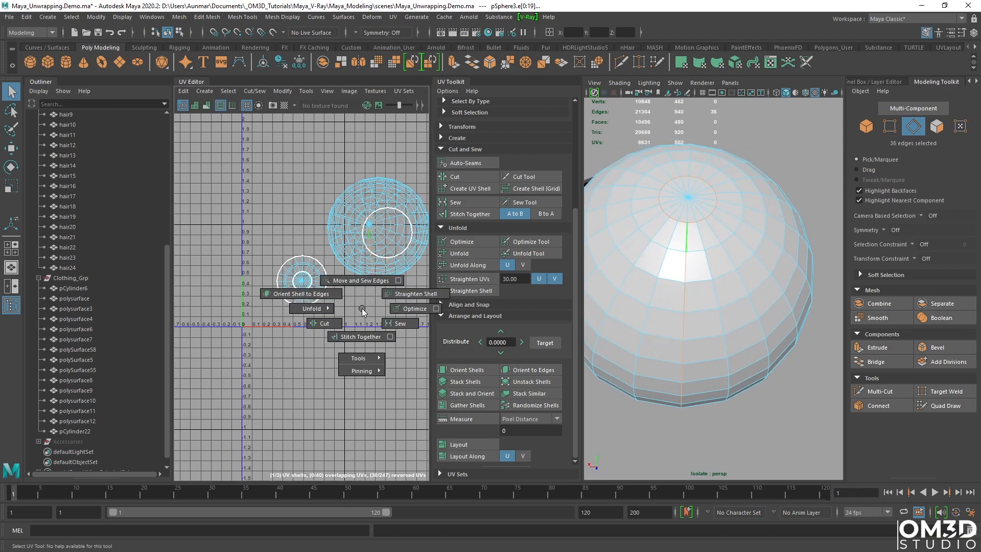
left_click(336, 322)
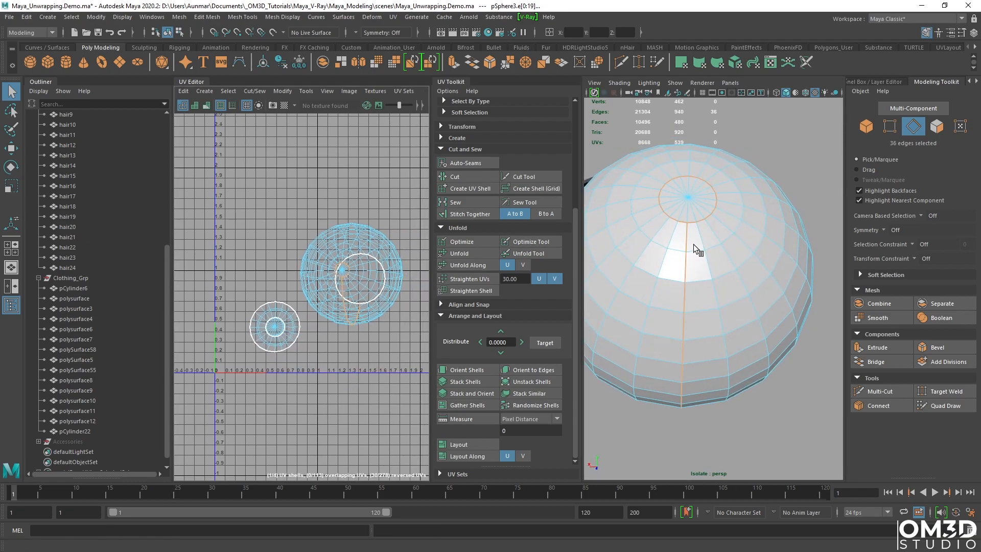
Return to object mode and select both cut eyeballs together.
left_click_drag(703, 271, 779, 337, "alt")
right_click_drag(715, 264, 754, 233)
left_click_drag(753, 289, 715, 256, "alt")
right_click_drag(756, 268, 685, 285, "alt")
left_click(645, 301, "shift")
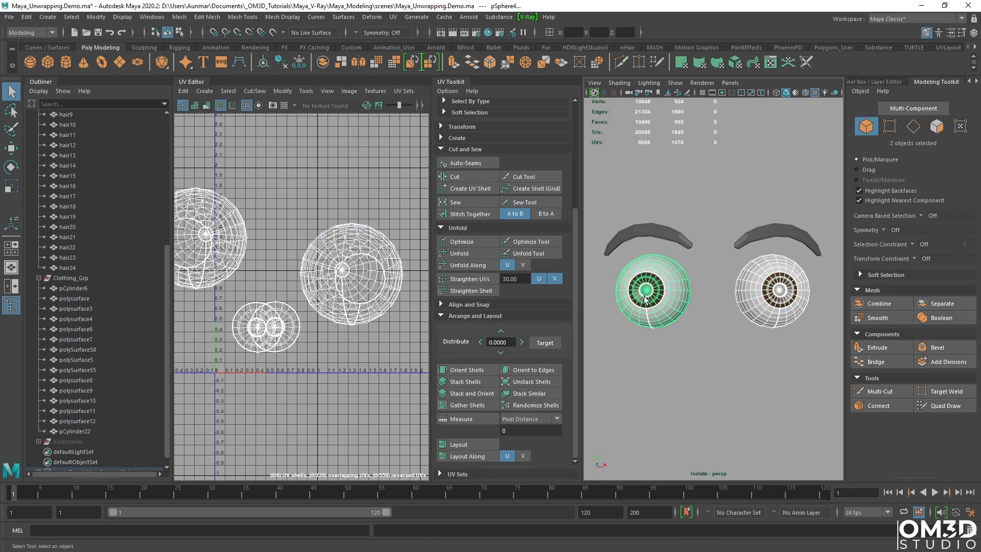
Select all UVs of both eyeballs and unfold them.
right_click_drag(300, 212, 343, 207)
scroll(286, 221, "down", 5)
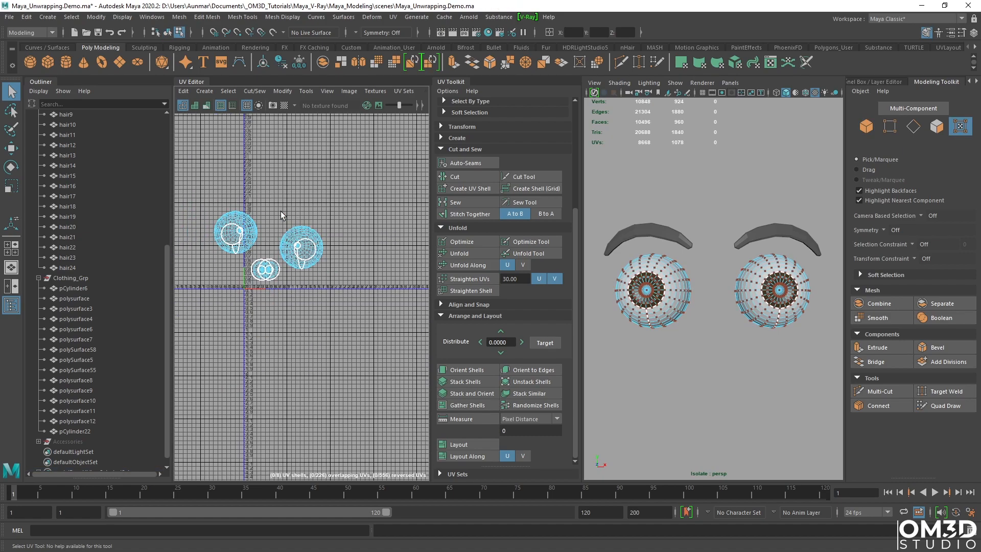
left_click_drag(198, 189, 337, 284)
scroll(267, 205, "up", 3)
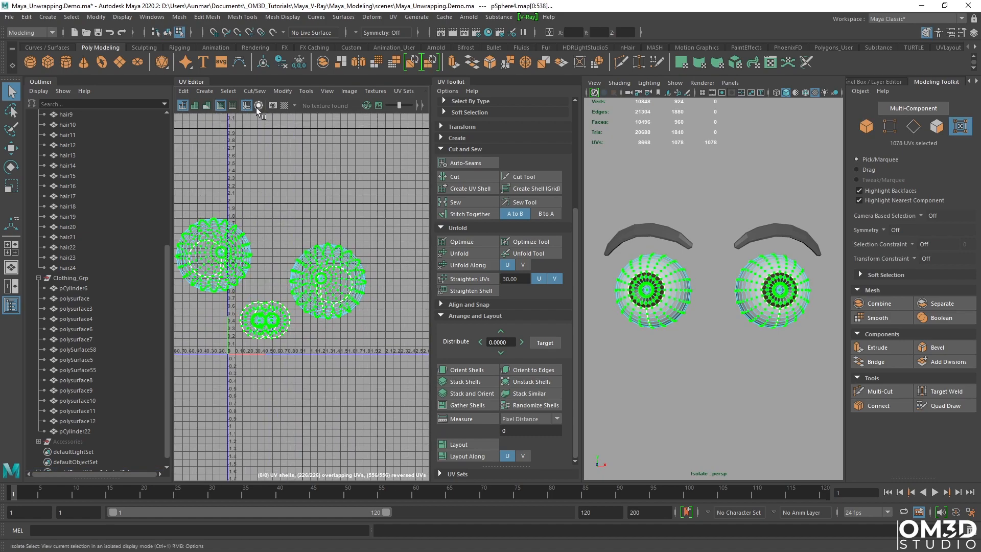
left_click(462, 252)
middle_click_drag(307, 305, 386, 325, "alt")
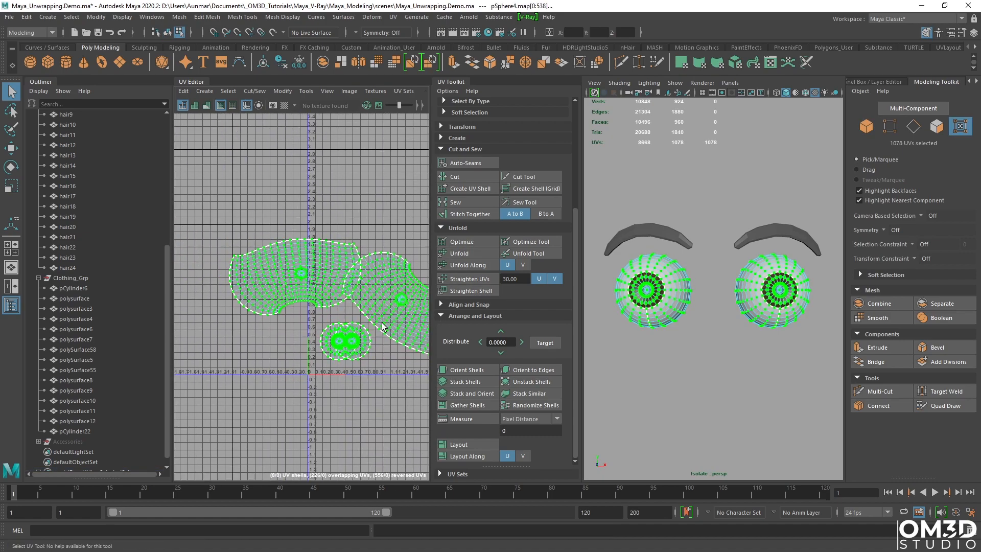
Rotate the unfolded white-of-the-eye shell of each eyeball until it sits level.
left_click(363, 215)
double_click(327, 282)
key("r")
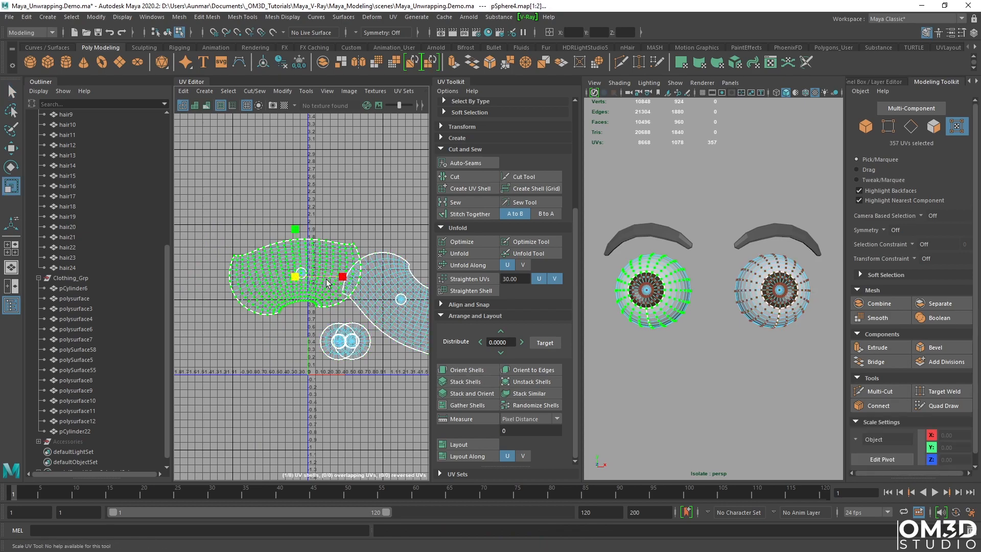
key("e")
left_click_drag(335, 300, 341, 308)
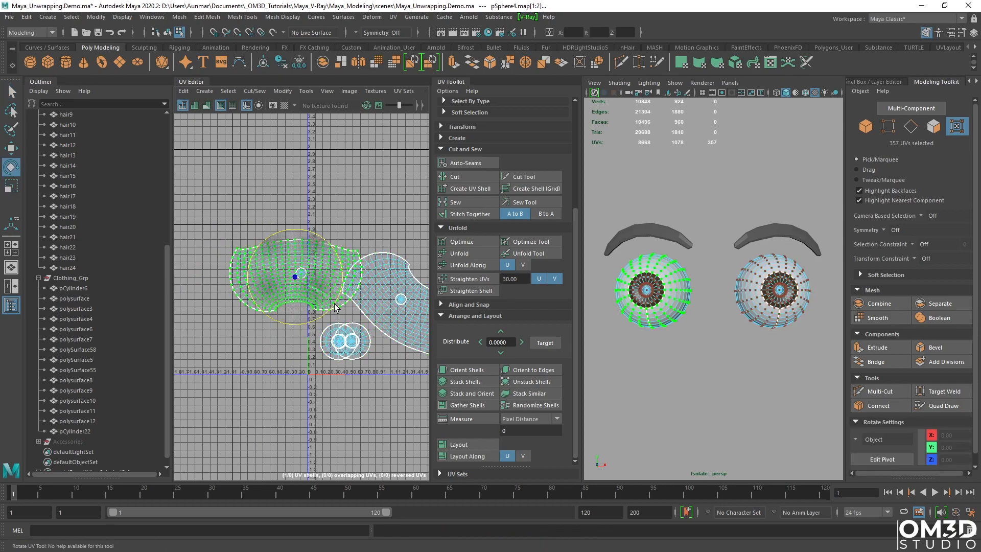
double_click(381, 276)
middle_click_drag(381, 277, 288, 281, "alt")
left_click_drag(347, 283, 328, 259)
Lay out all the UV shells of both eyeballs.
scroll(330, 265, "down", 4)
left_click_drag(376, 350, 226, 236)
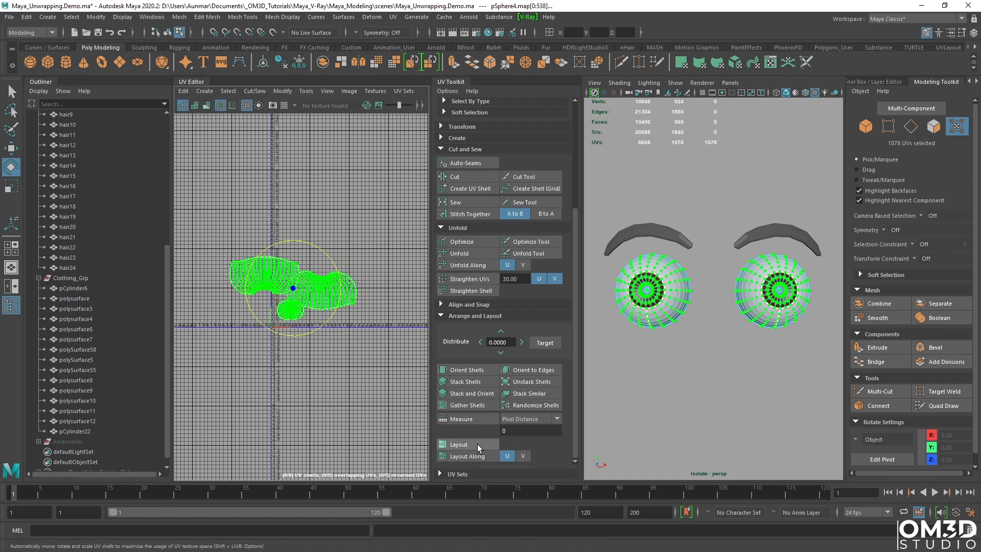
left_click(460, 444)
Return to object mode, end the isolation so the whole character is shown, and clear the selection.
right_click_drag(664, 294, 728, 244)
key("q")
scroll(718, 283, "down", 5)
key("ctrl+1")
left_click_drag(718, 283, 694, 302, "alt")
middle_click_drag(725, 324, 711, 294, "alt")
scroll(710, 293, "down", 3)
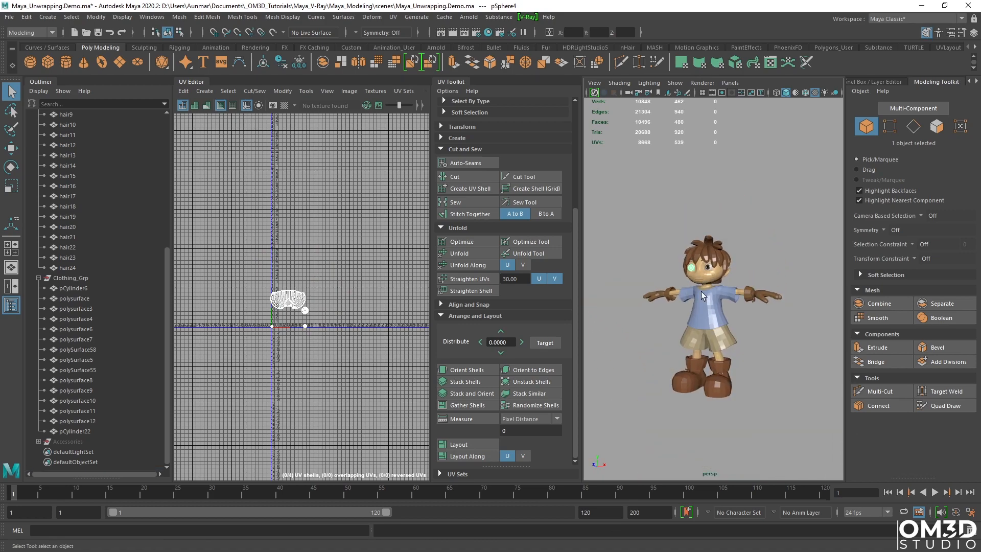
left_click(750, 234)
middle_click_drag(701, 338, 703, 289, "alt")
left_click_drag(703, 289, 745, 302, "alt")
left_click_drag(664, 302, 730, 339, "alt")
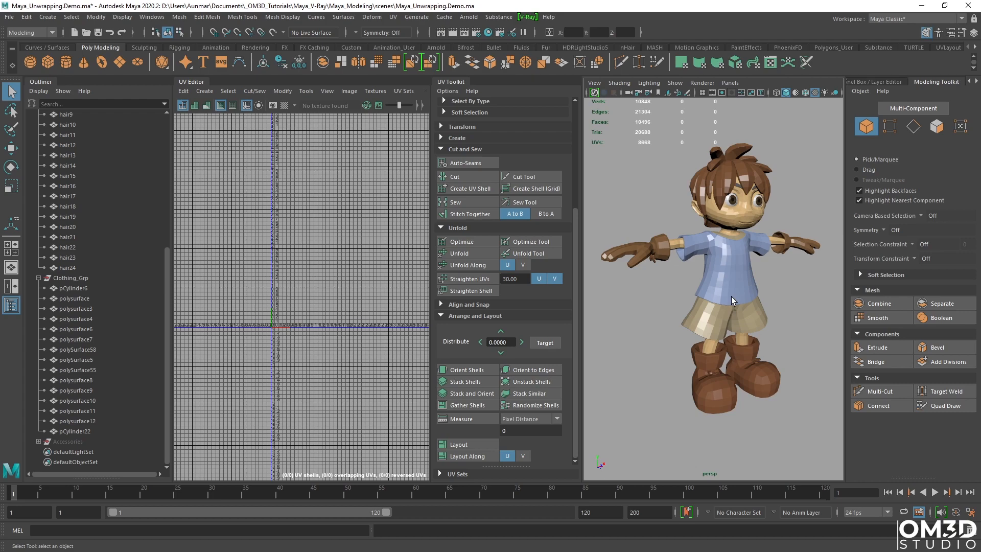
Select every mesh of the character and lay out all their UV shells together in the 0–1 tile.
scroll(731, 296, "down", 3)
left_click_drag(817, 400, 614, 175)
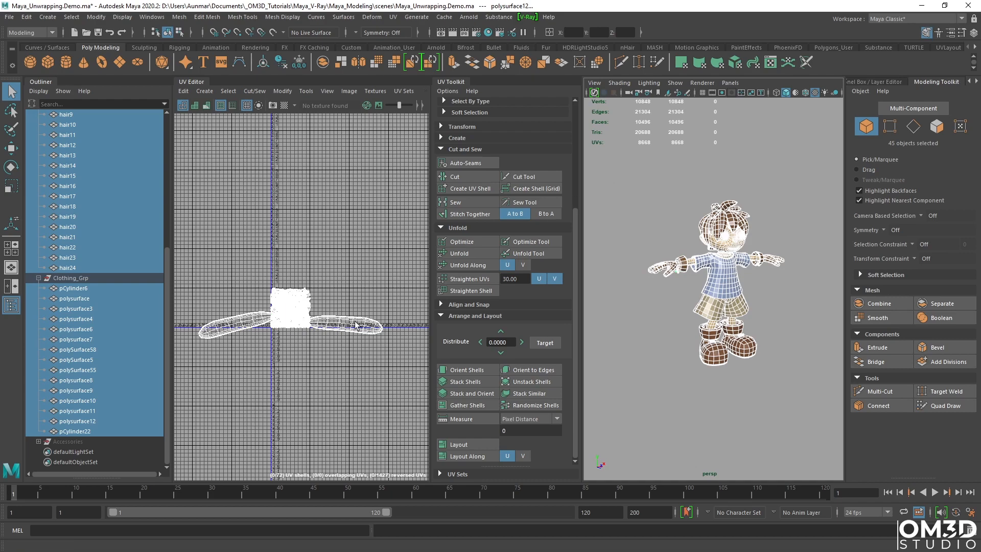
scroll(311, 332, "up", 3)
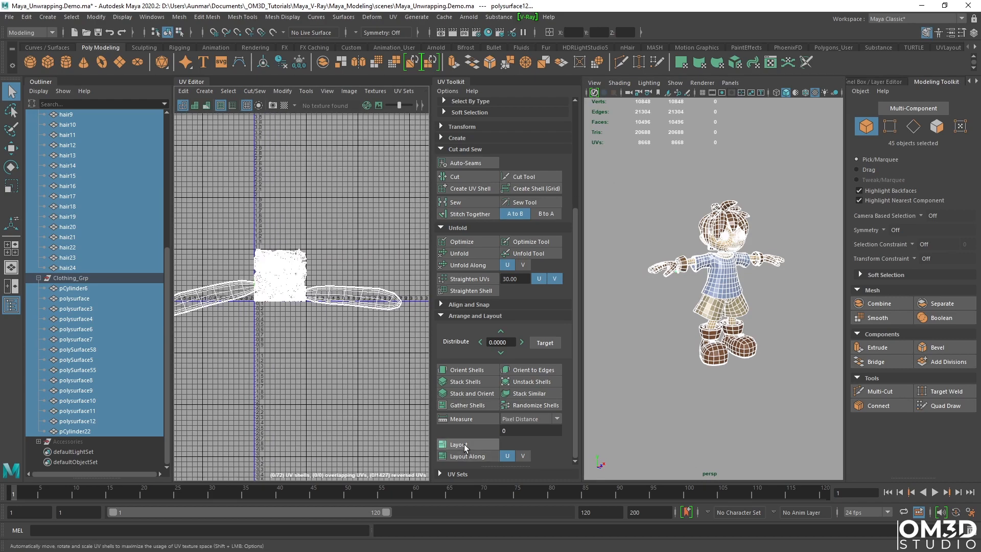
scroll(464, 444, "up", 1)
left_click_drag(685, 271, 705, 269, "alt")
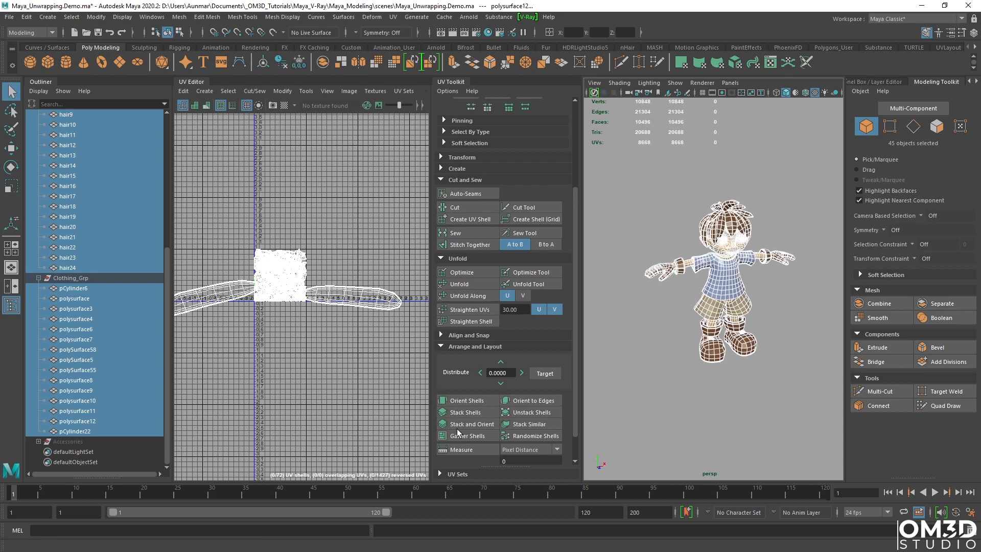
scroll(466, 431, "down", 1)
left_click(461, 446)
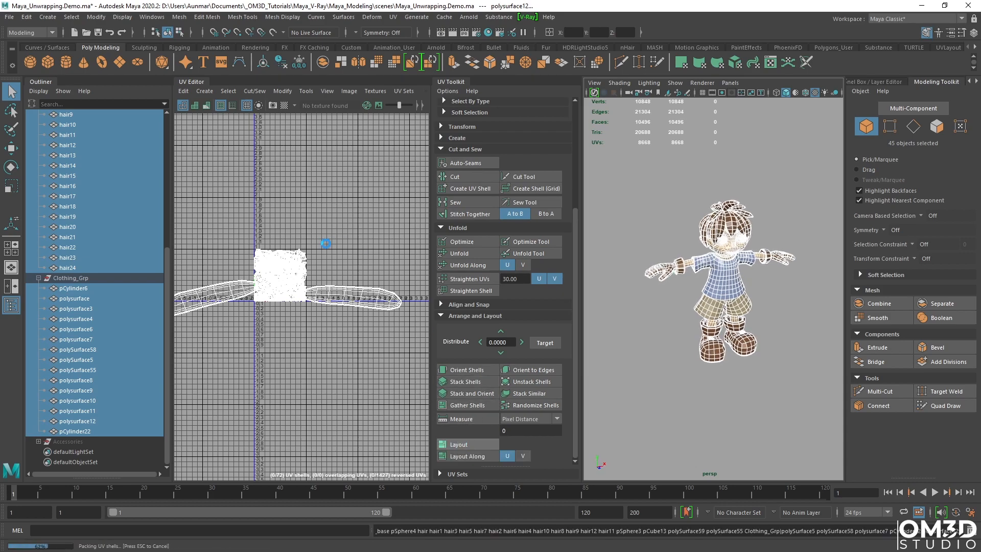
scroll(312, 258, "up", 5)
key("f")
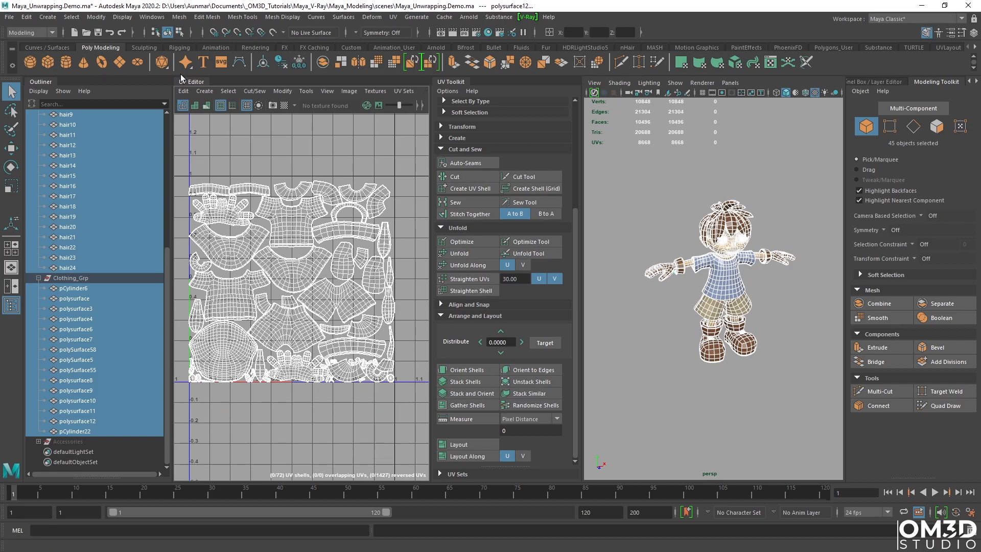
Inspect the texture distribution on the character with the UV checker map display, and switch the display off again.
scroll(720, 302, "up", 6)
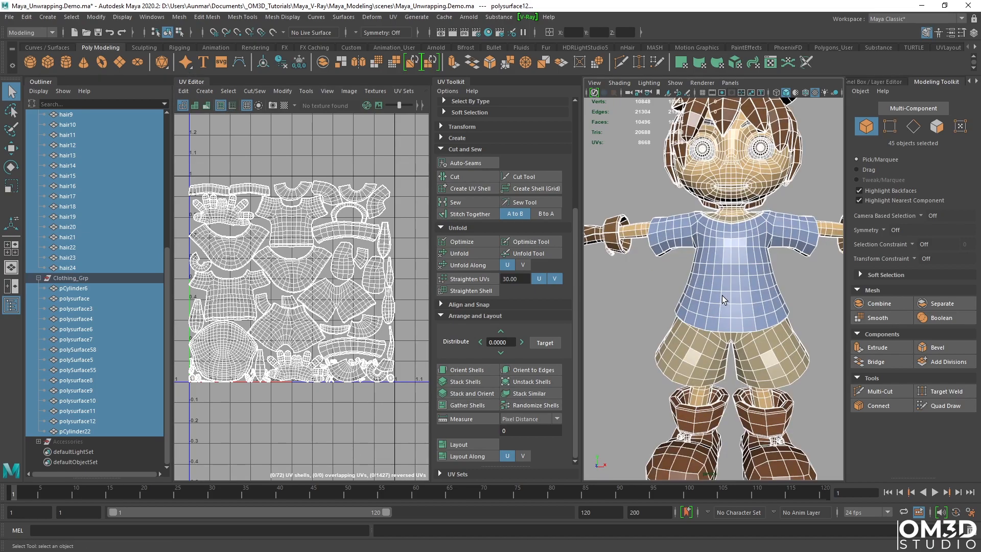
left_click_drag(742, 300, 753, 301, "alt")
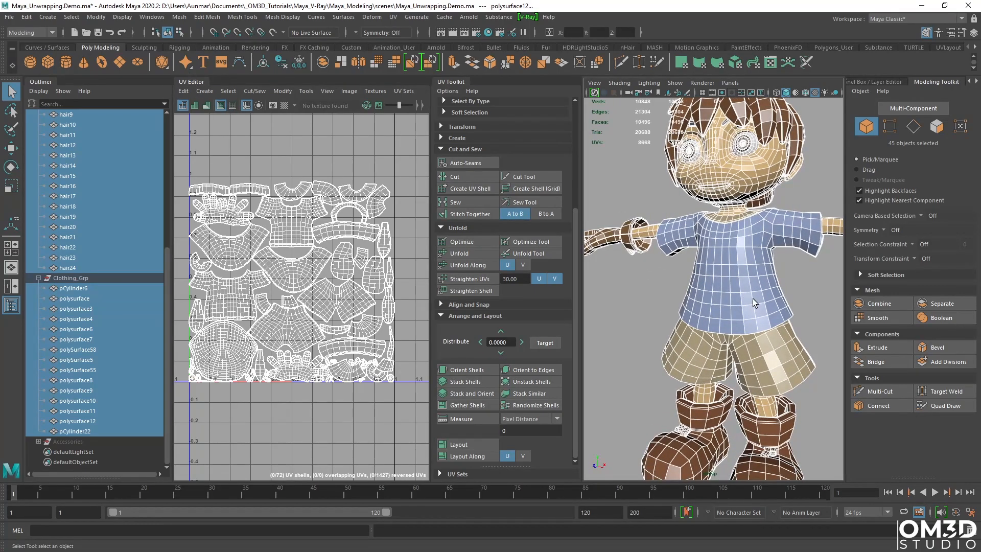
left_click(284, 105)
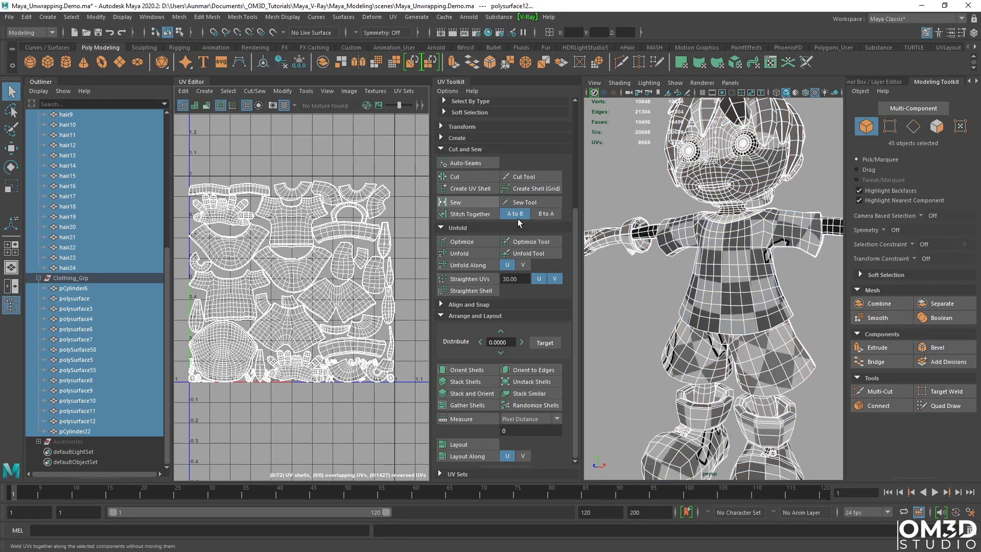
left_click_drag(679, 302, 689, 300, "alt")
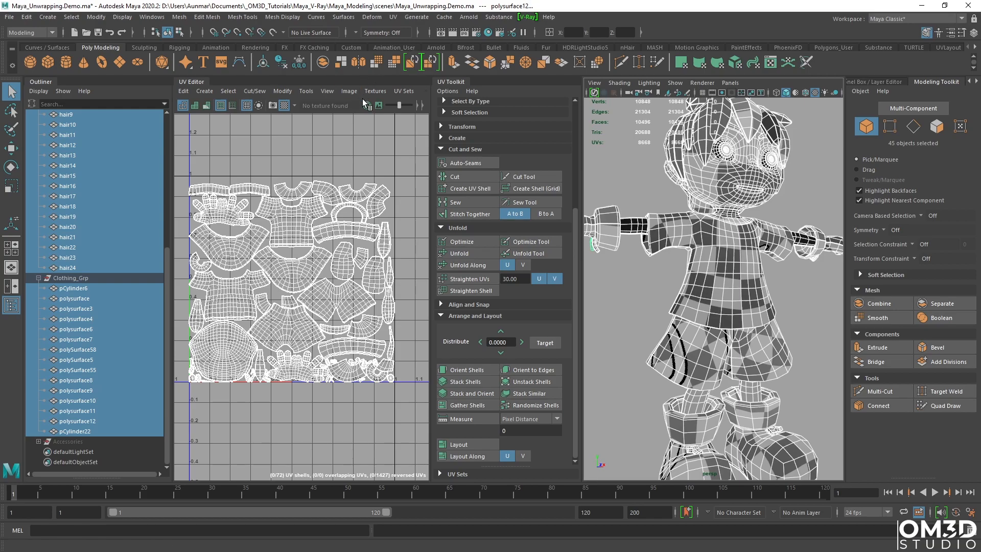
left_click(284, 106)
Assign a new Phong material to all the character meshes and connect a File texture to its color.
right_click_drag(666, 288, 759, 489)
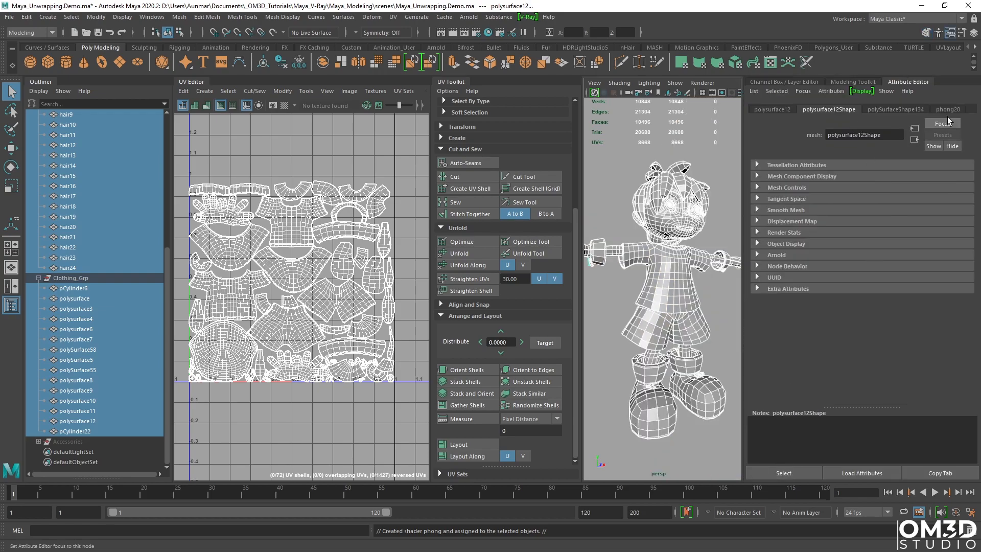
left_click(949, 109)
left_click(956, 224)
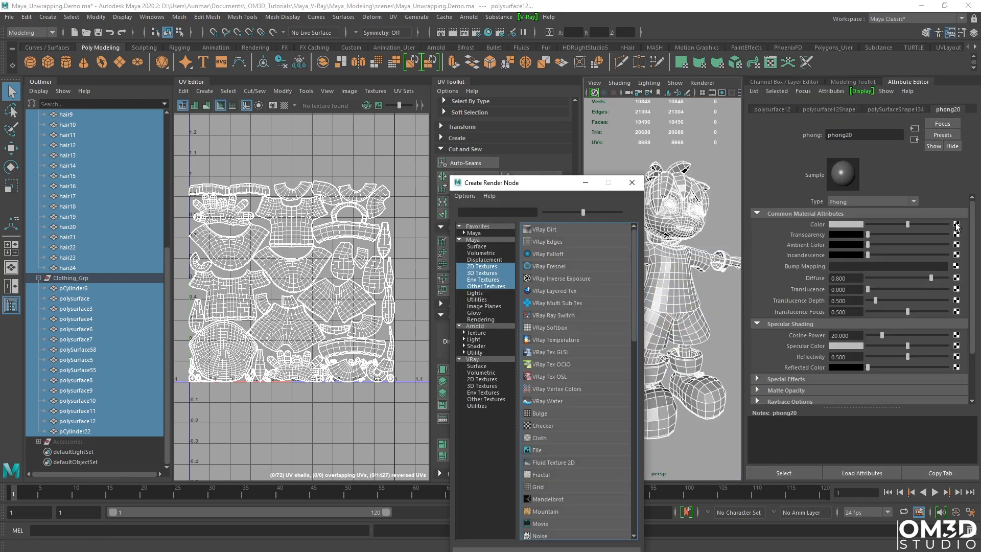
left_click(549, 449)
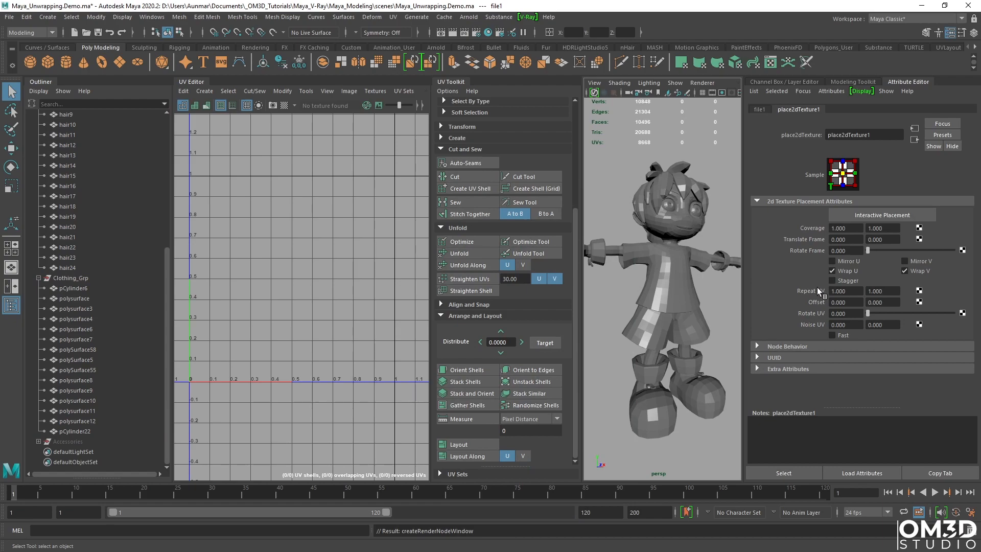
Load UVCheckerboard1024.jpg from the sourceimages folder as the image of the file texture.
left_click(763, 110)
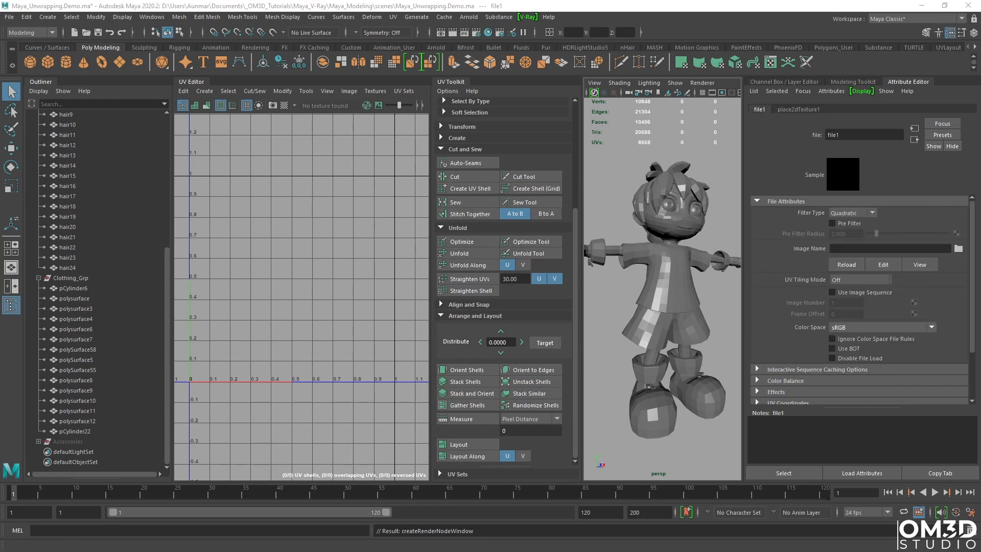
left_click(959, 249)
left_click(437, 337)
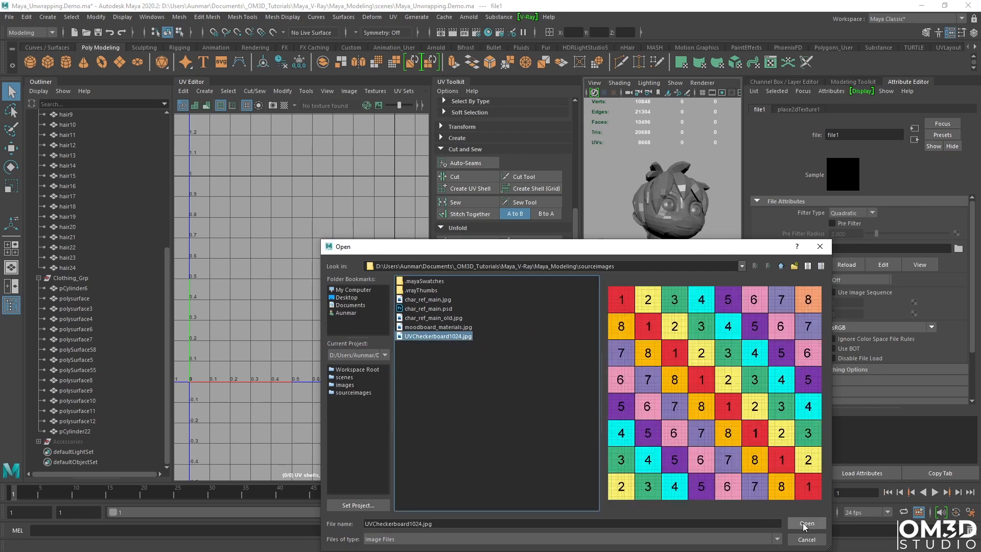
left_click(805, 524)
Try a Repeat UV of 2 by 2 on the checker texture, and settle on 8 by 8.
left_click(800, 109)
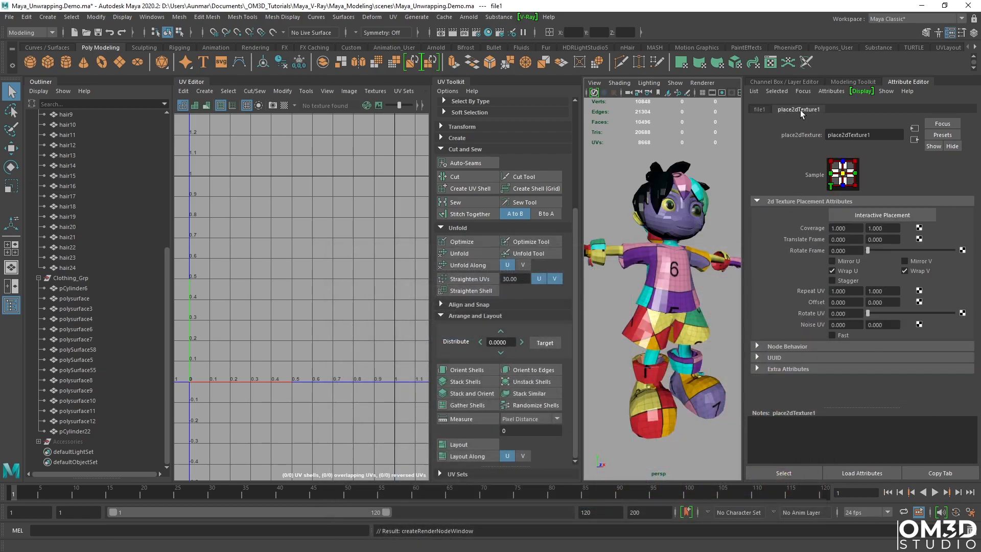
left_click_drag(851, 292, 715, 278)
type("2")
key("Tab")
type("2")
key("Return")
left_click_drag(850, 291, 760, 285)
type("8")
key("Tab")
type("8")
key("Return")
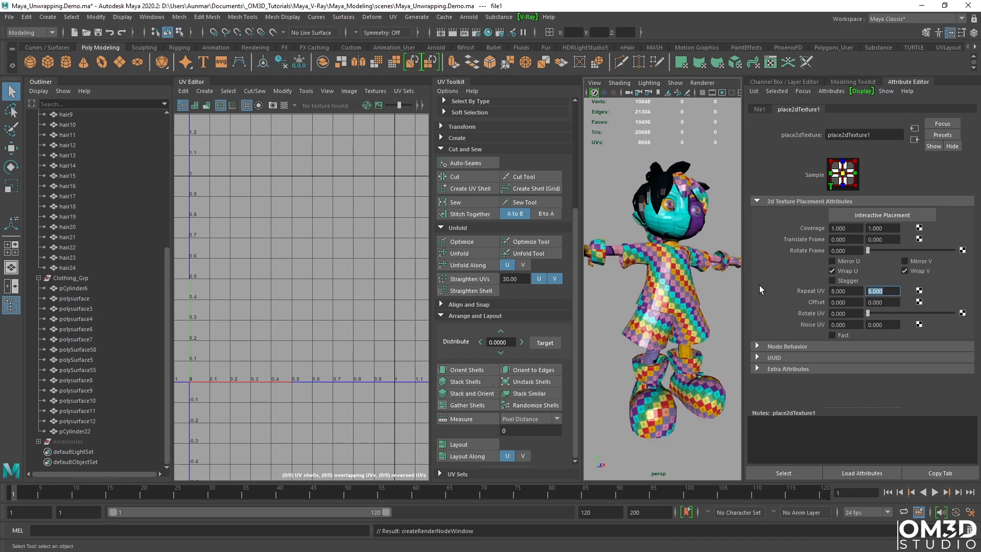
Select the head and body mesh and examine the size of its UV shells against the checker pattern.
left_click_drag(678, 284, 672, 228, "alt")
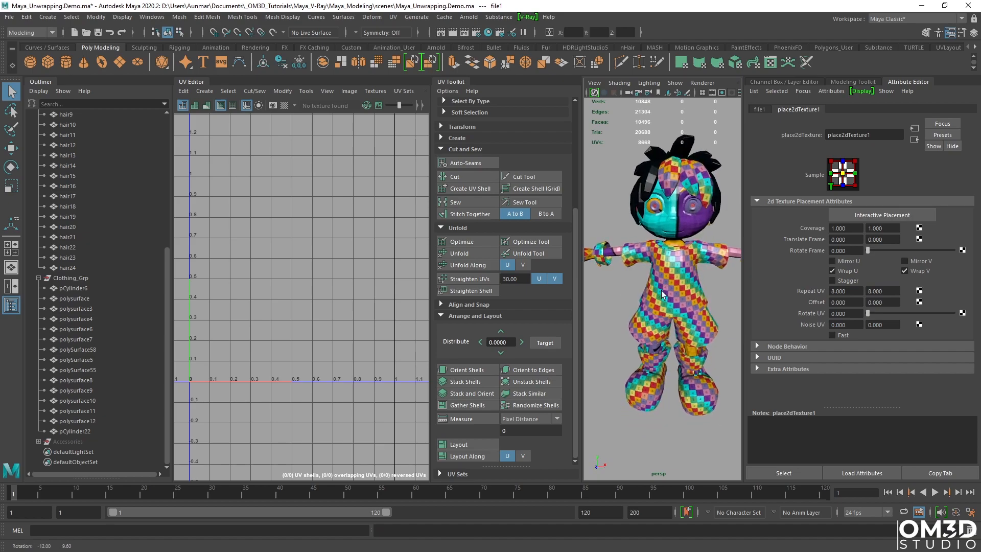
left_click(672, 228)
scroll(311, 357, "up", 6)
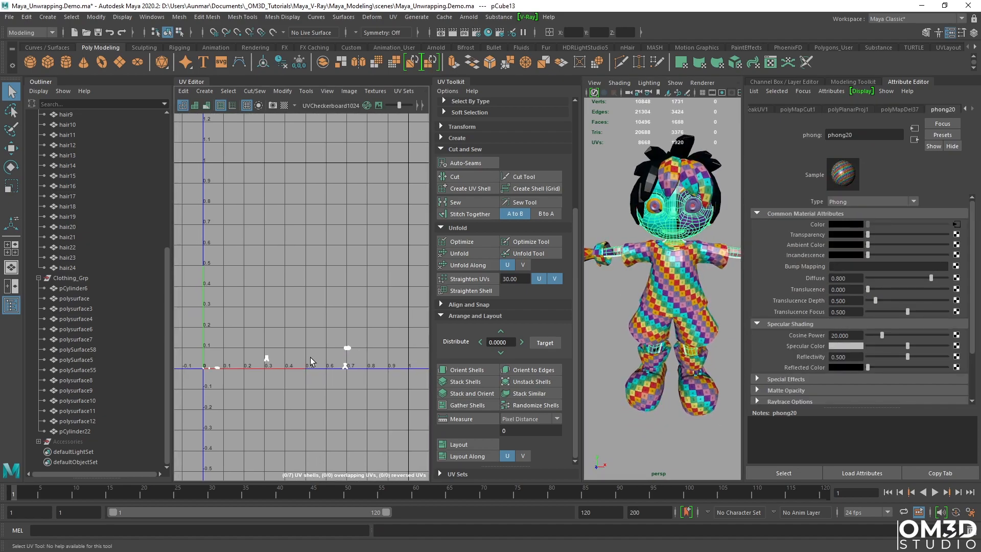
scroll(310, 348, "up", 4)
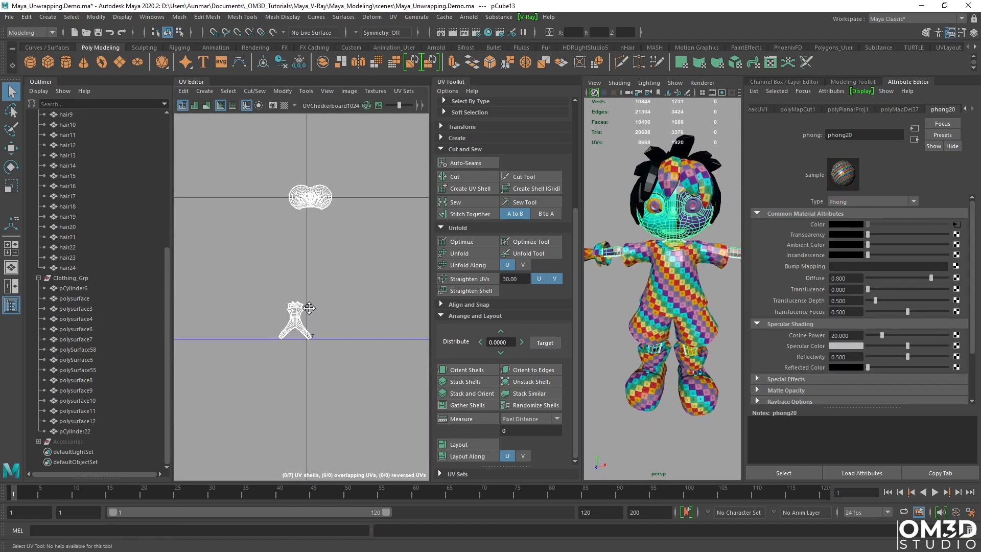
scroll(341, 348, "down", 8)
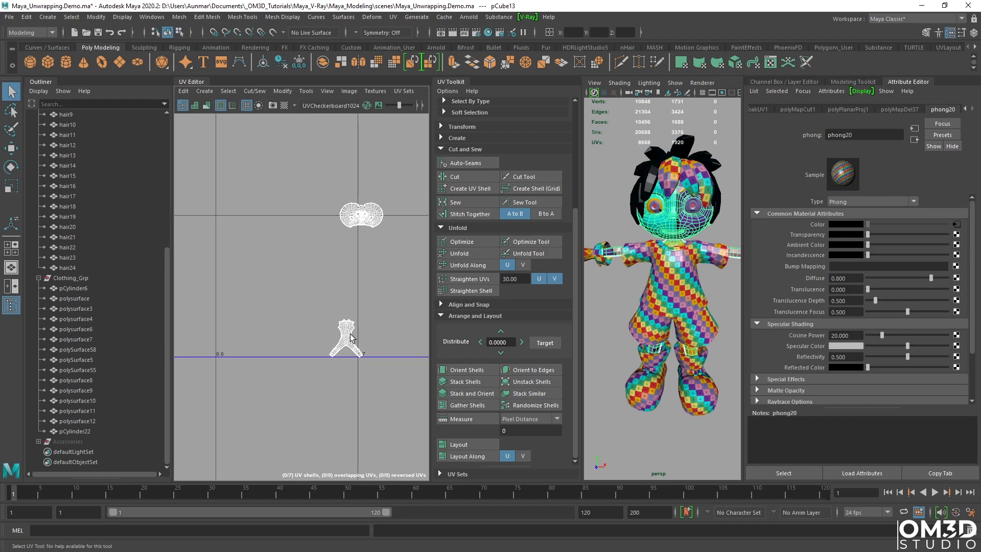
left_click_drag(634, 322, 613, 276, "alt")
Select the shirt, set the texel density map size to 2048 and get the shirt's texel density.
left_click(608, 259)
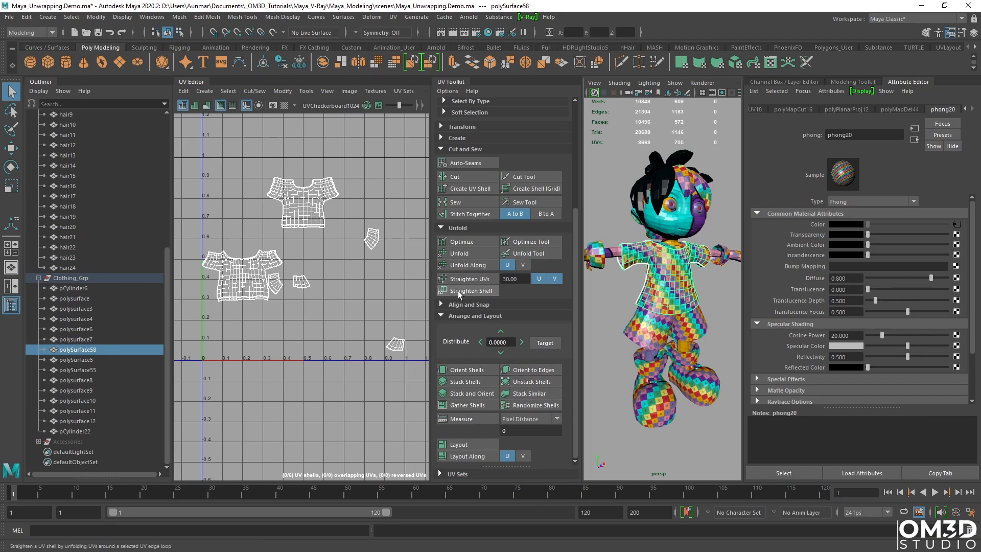
scroll(459, 297, "up", 2)
left_click(473, 157)
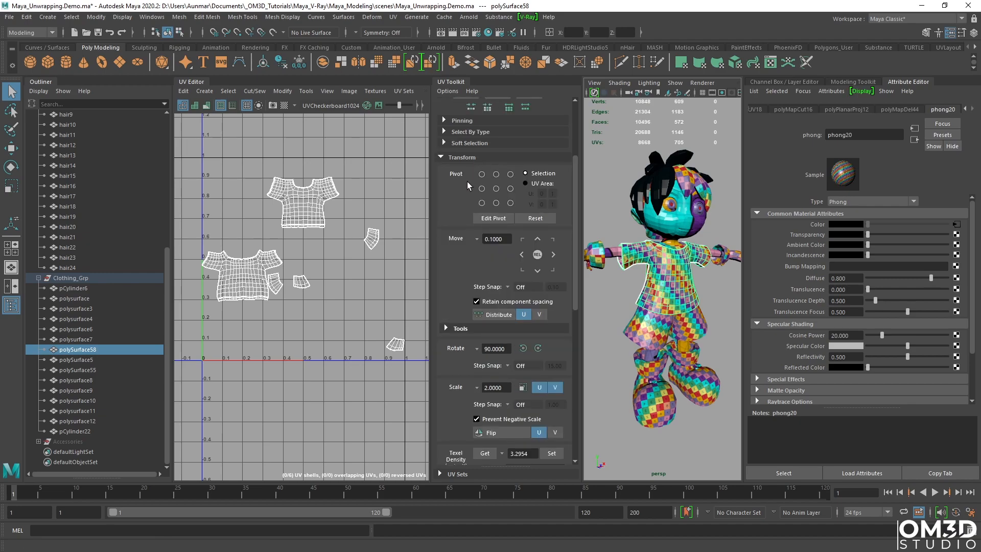
scroll(456, 328, "down", 2)
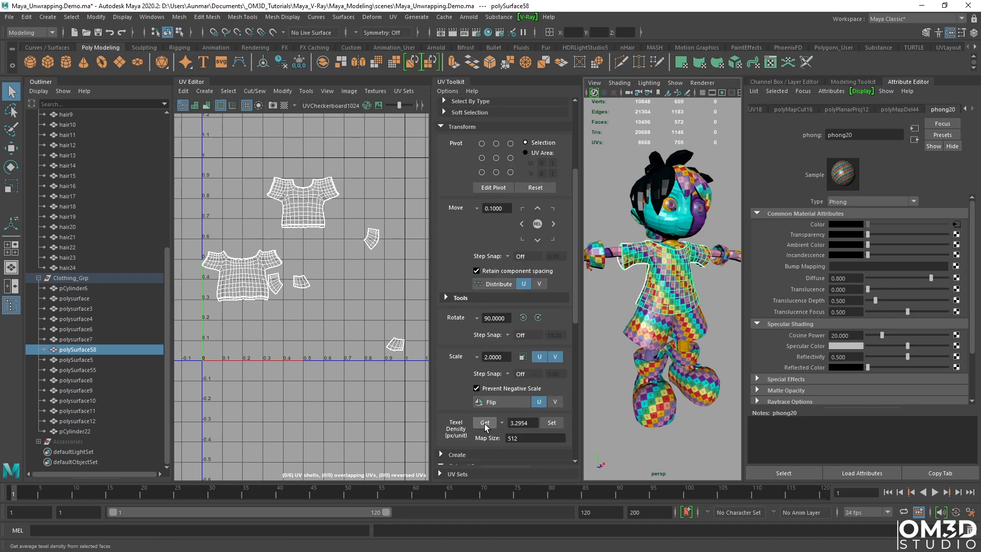
left_click_drag(529, 438, 475, 436)
type("2048")
key("Return")
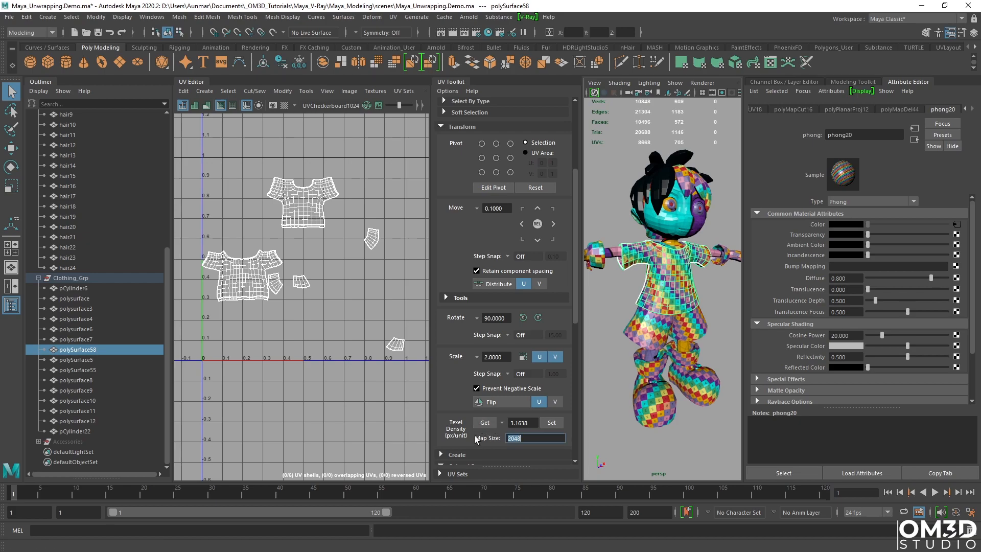
left_click(486, 422)
Select all the character meshes and set their texel density to 12.6553 at map size 2048.
scroll(627, 287, "down", 6)
left_click_drag(703, 340, 583, 229)
key("f")
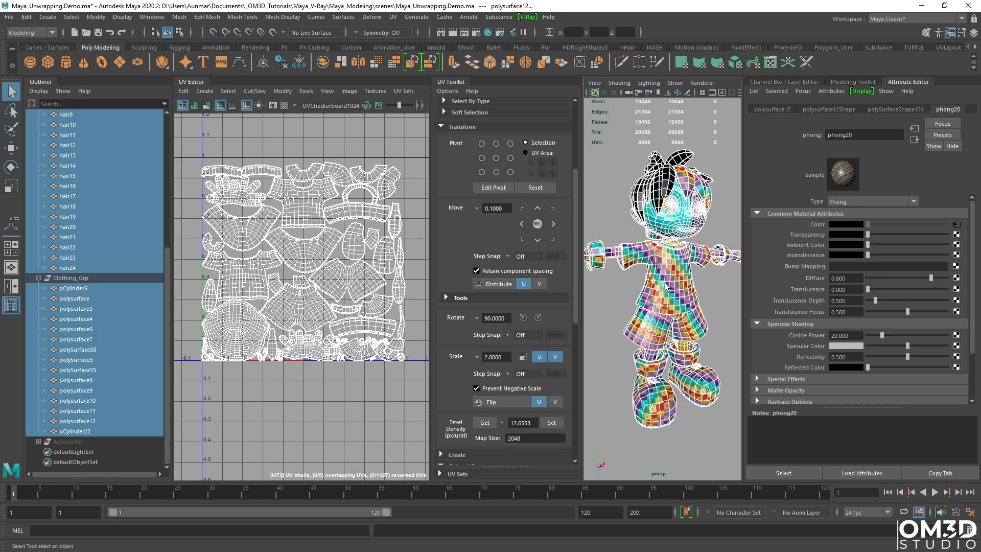
left_click(551, 423)
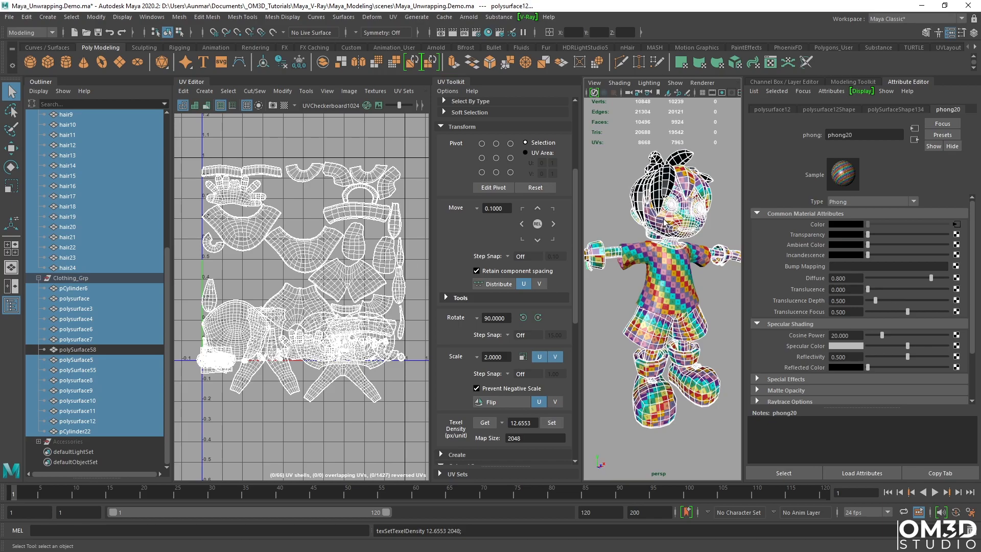
scroll(332, 348, "up", 3)
scroll(319, 317, "down", 5)
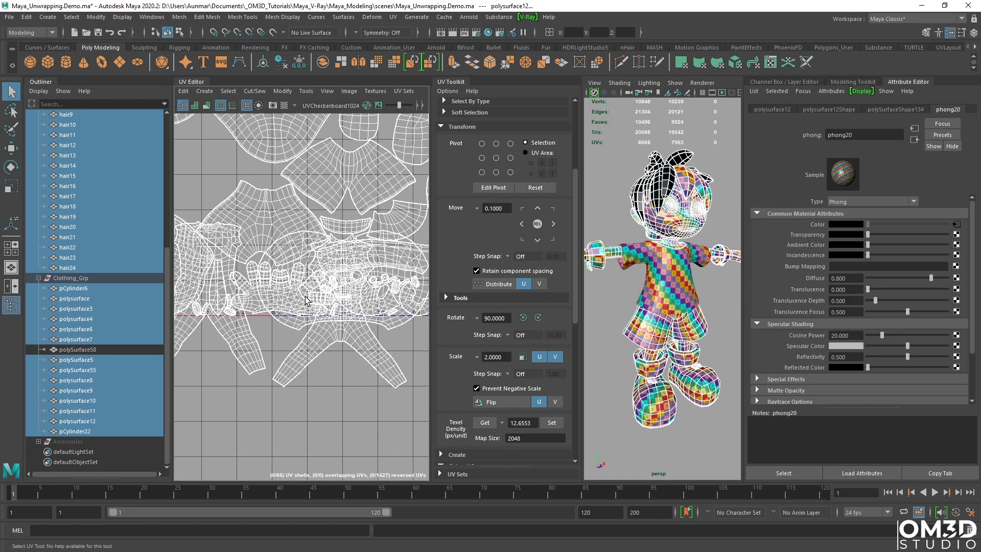
Add the shirt to the selected meshes and lay out all their UV shells together.
middle_click_drag(308, 293, 307, 305, "alt")
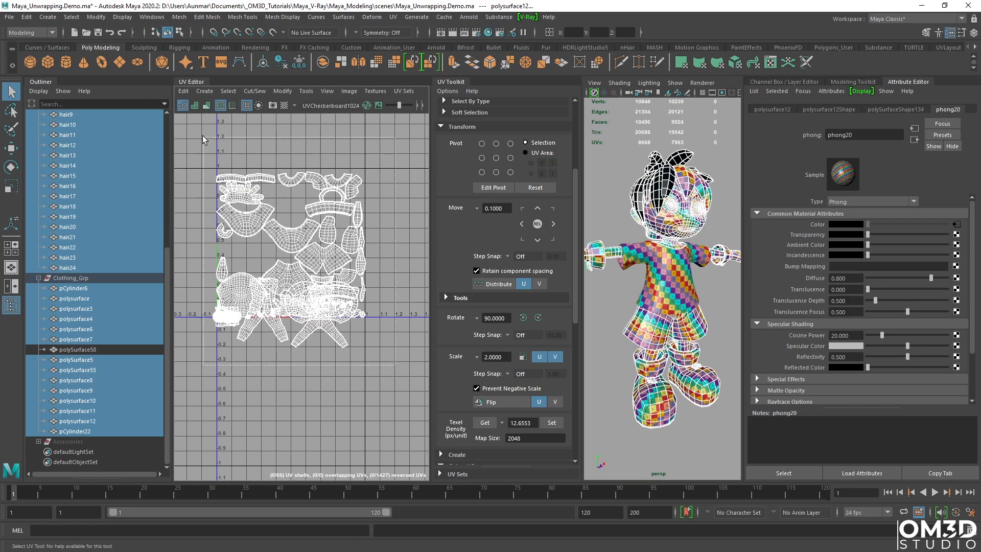
left_click(673, 262, "shift")
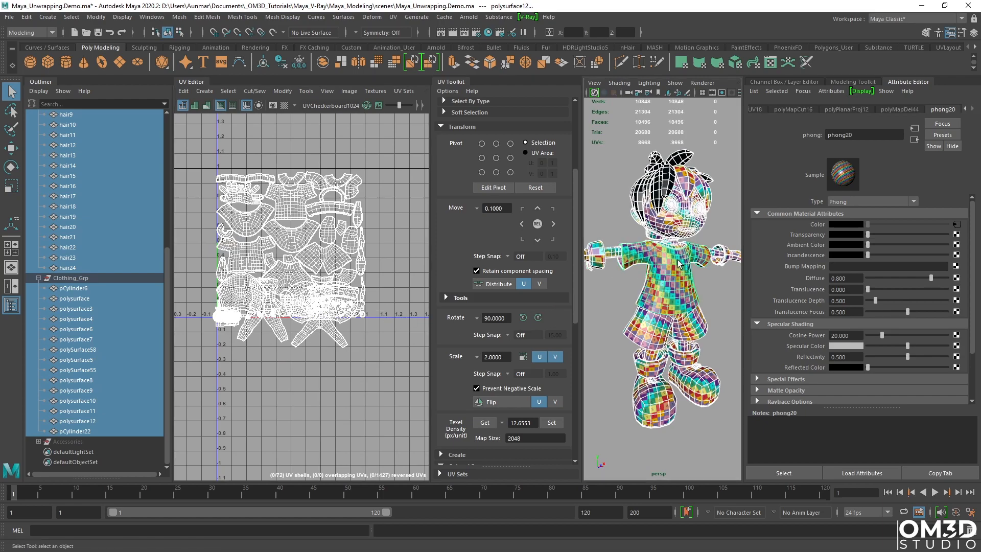
scroll(465, 402, "down", 10)
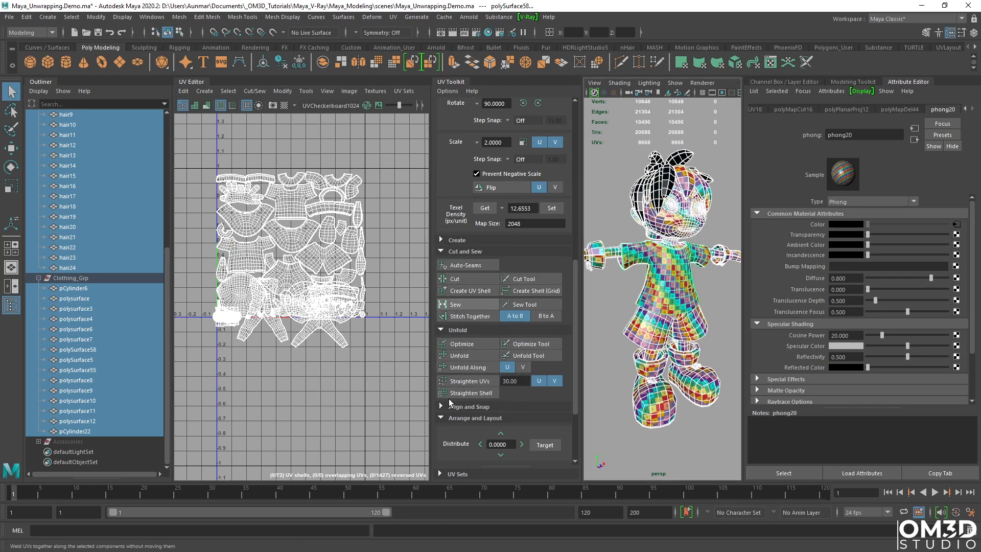
left_click(465, 445)
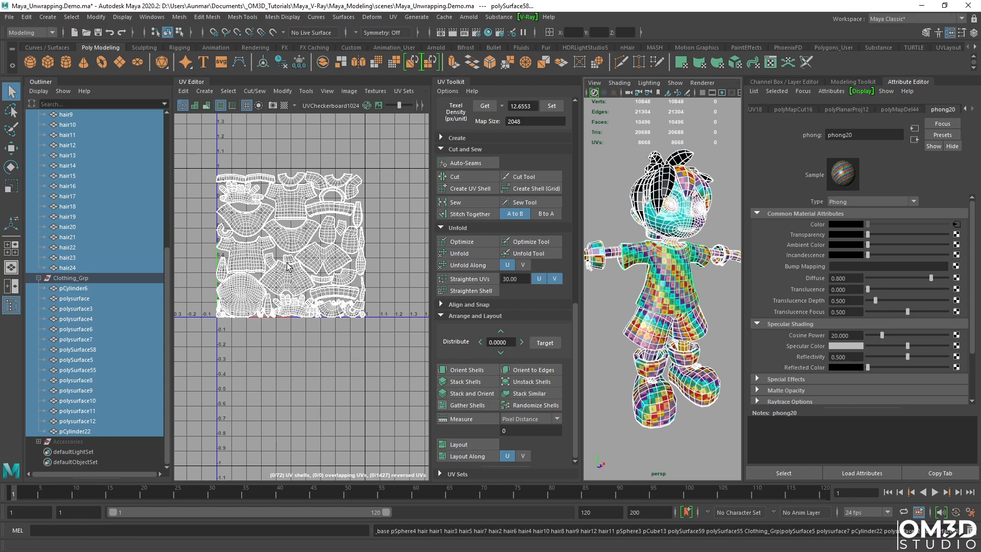
scroll(287, 266, "up", 5)
scroll(200, 328, "up", 2)
mouse_move(200, 329)
middle_mouse_down("alt")
mouse_move(247, 300)
mouse_move(309, 287)
mouse_move(250, 385)
middle_mouse_up("alt")
middle_click_drag(333, 298, 304, 244, "alt")
middle_click_drag(307, 383, 278, 371, "alt")
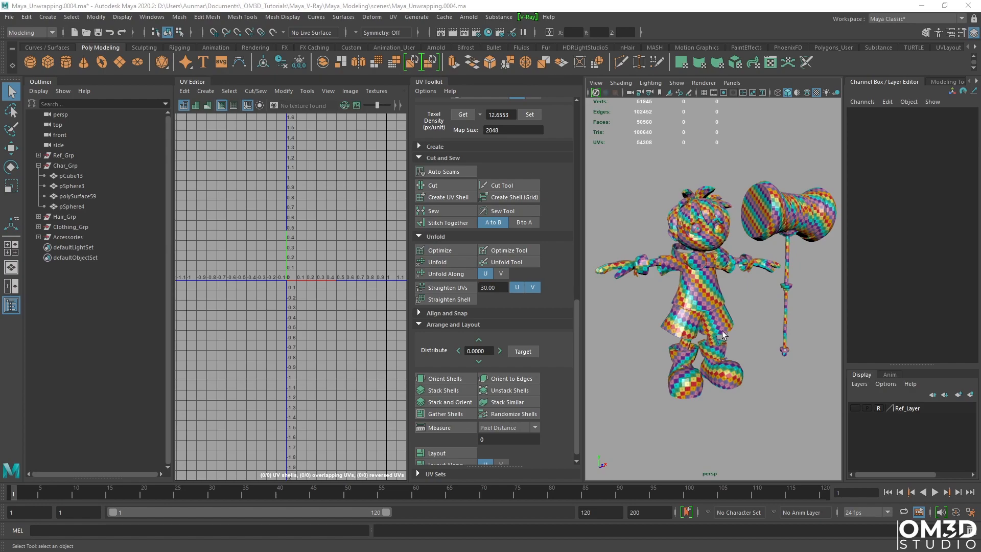
Select Char_Grp and freeze its transformations.
scroll(725, 347, "up", 6)
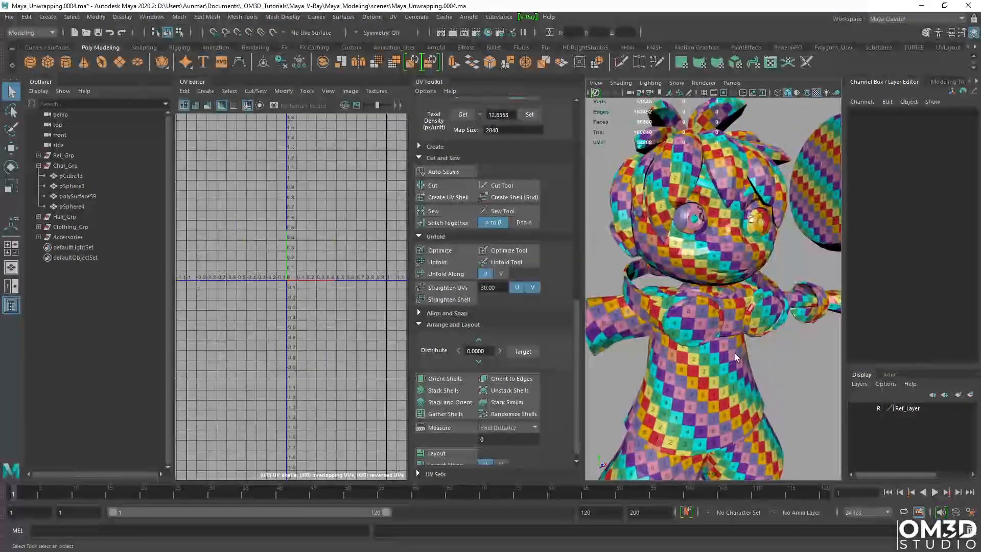
scroll(712, 252, "up", 2)
left_click(683, 210)
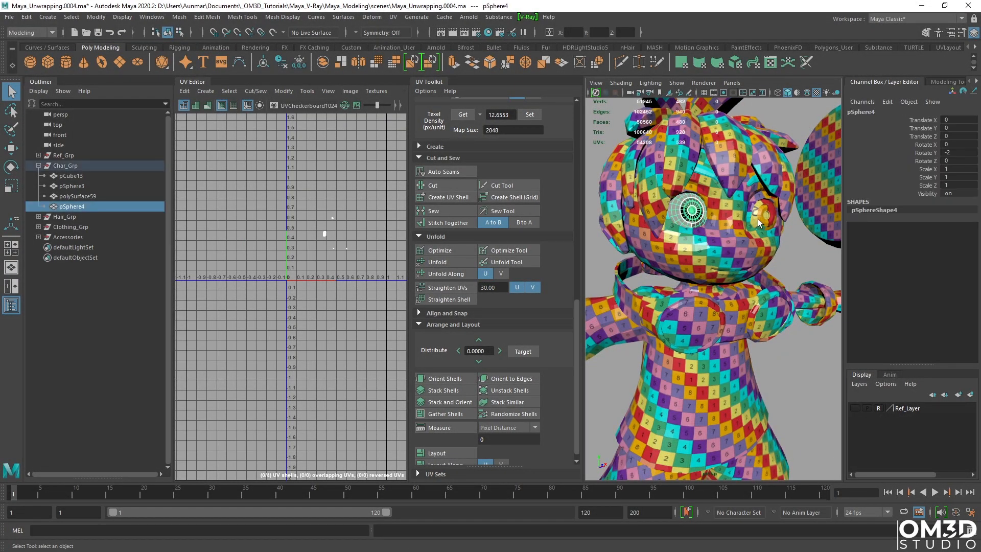
left_click(64, 166)
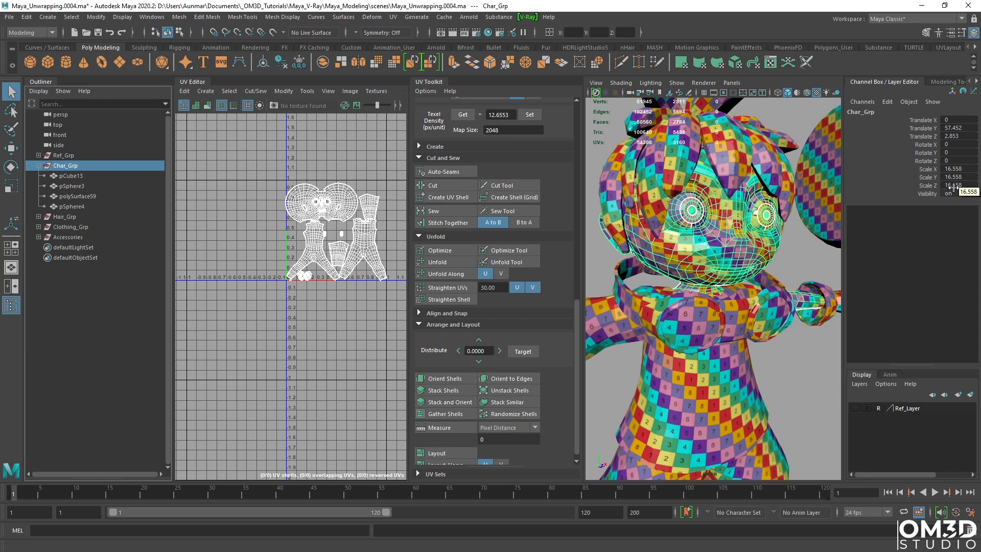
scroll(780, 285, "down", 6)
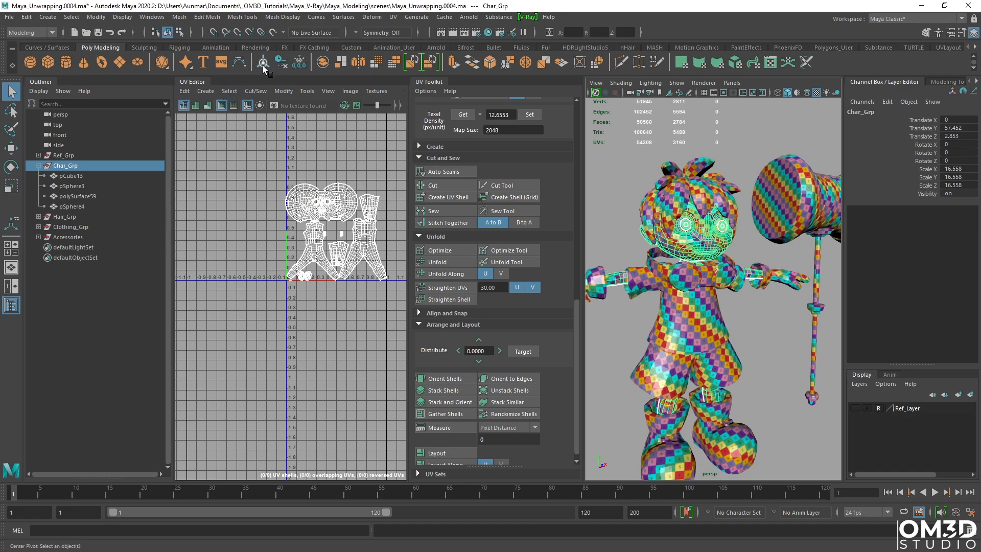
left_click(299, 62)
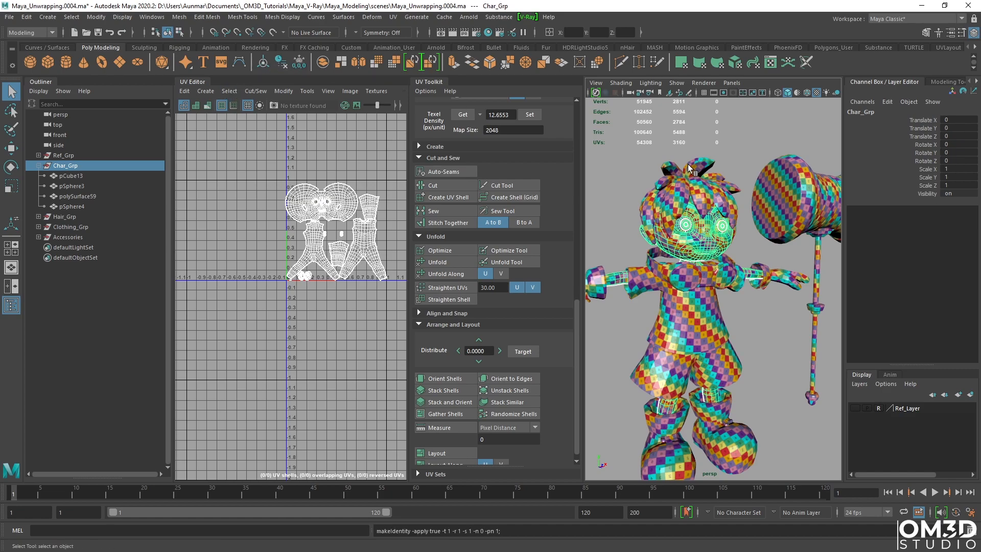
scroll(726, 266, "down", 4)
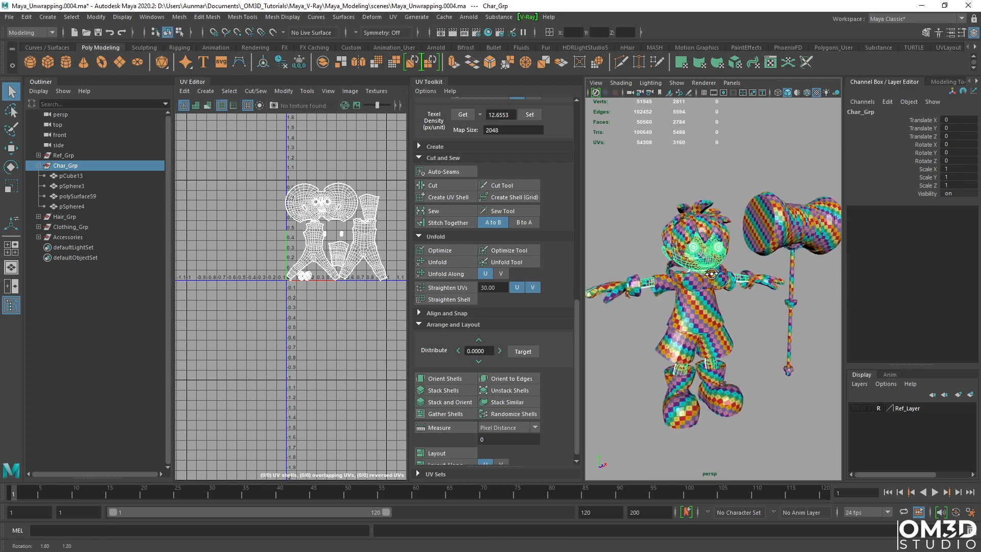
Isolate Char_Grp in the viewport, show the full scene again and select the group's four meshes.
key("ctrl+1")
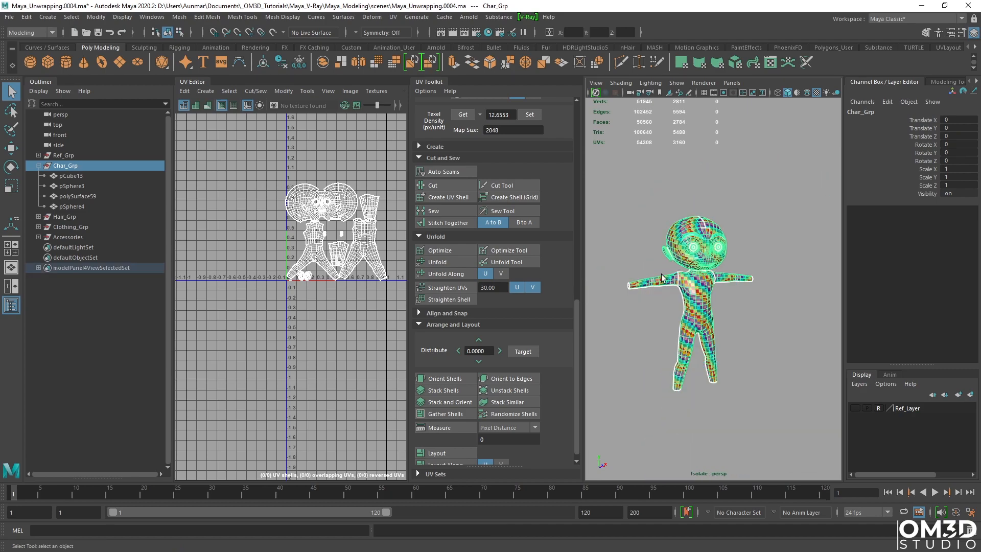
key("ctrl+1")
scroll(687, 273, "up", 5)
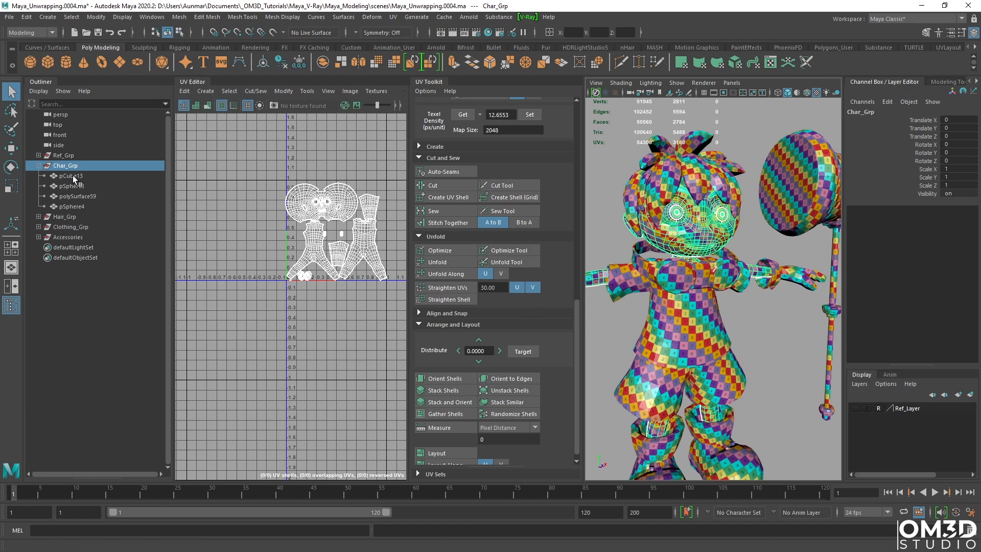
left_click(74, 177)
left_click(77, 206, "shift")
scroll(756, 316, "down", 5)
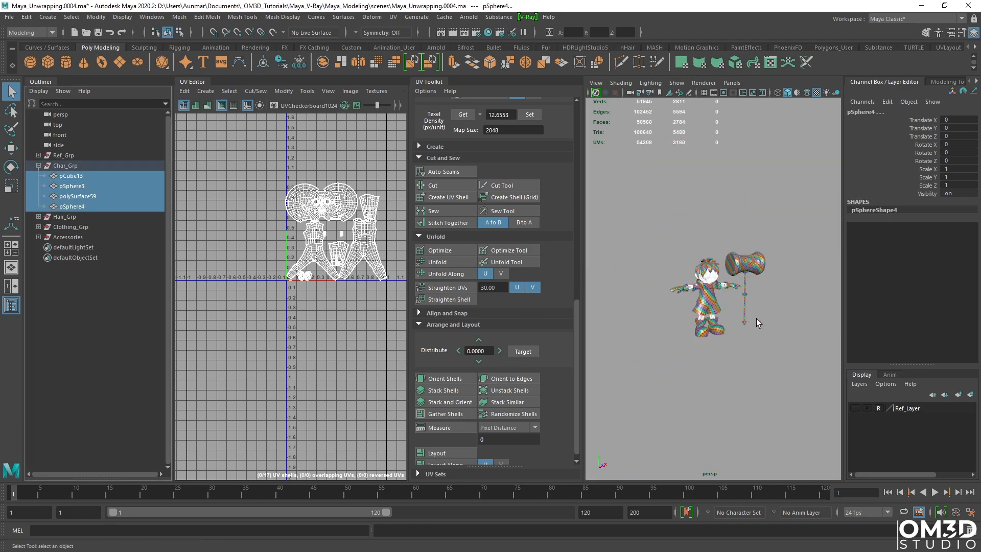
Select the shirt with textured shading on and get its texel density at map size 2048.
left_click_drag(793, 360, 611, 158)
scroll(541, 317, "down", 1)
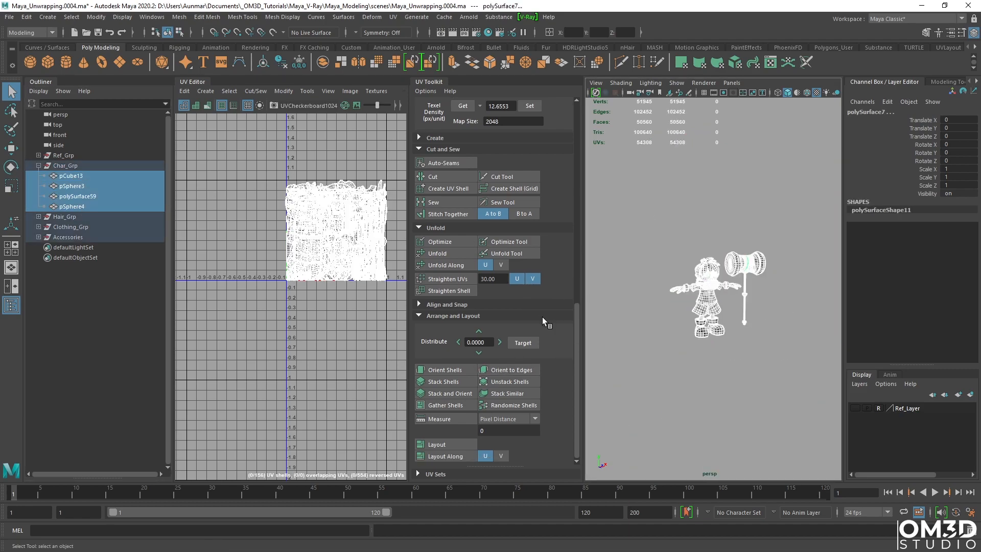
scroll(716, 307, "up", 5)
left_click(728, 341)
key("6")
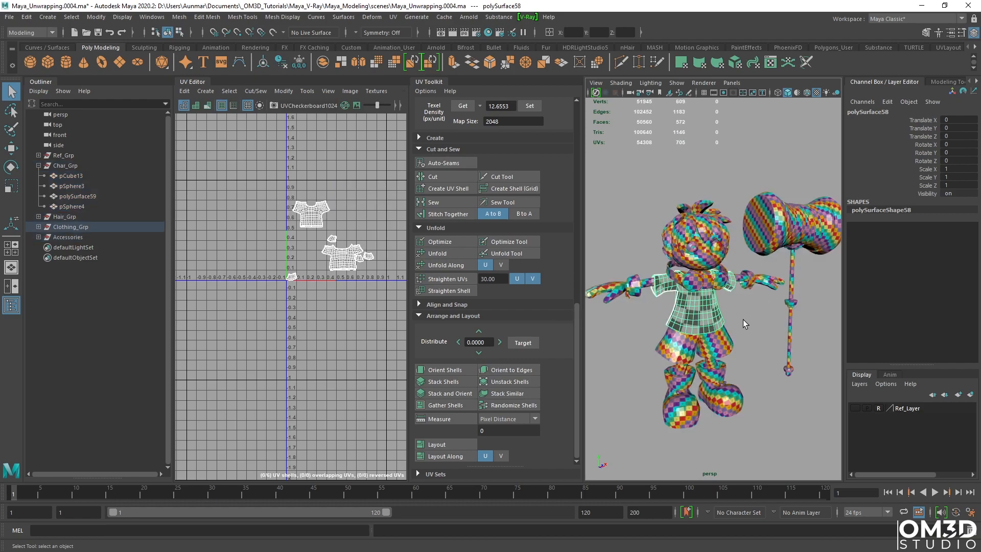
scroll(744, 324, "up", 3)
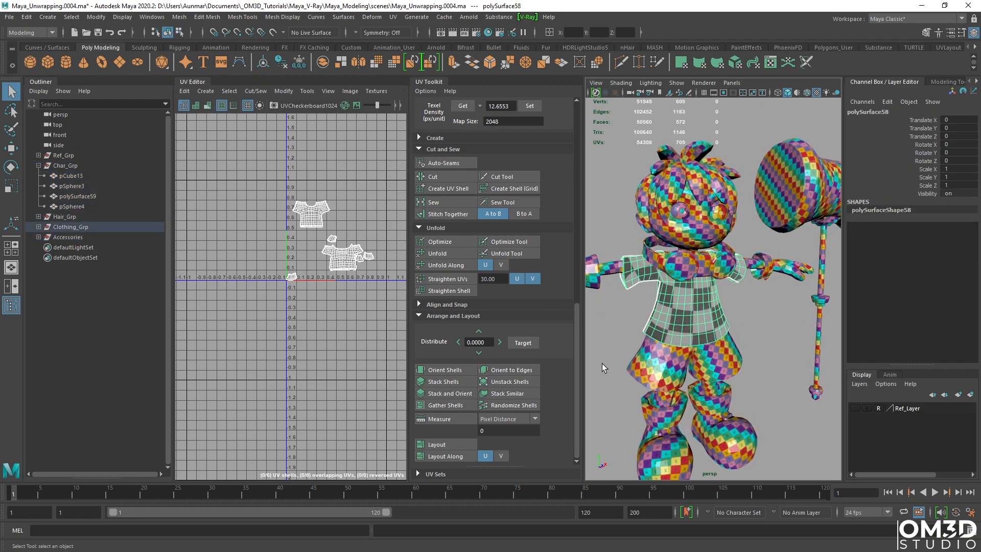
scroll(531, 306, "up", 2)
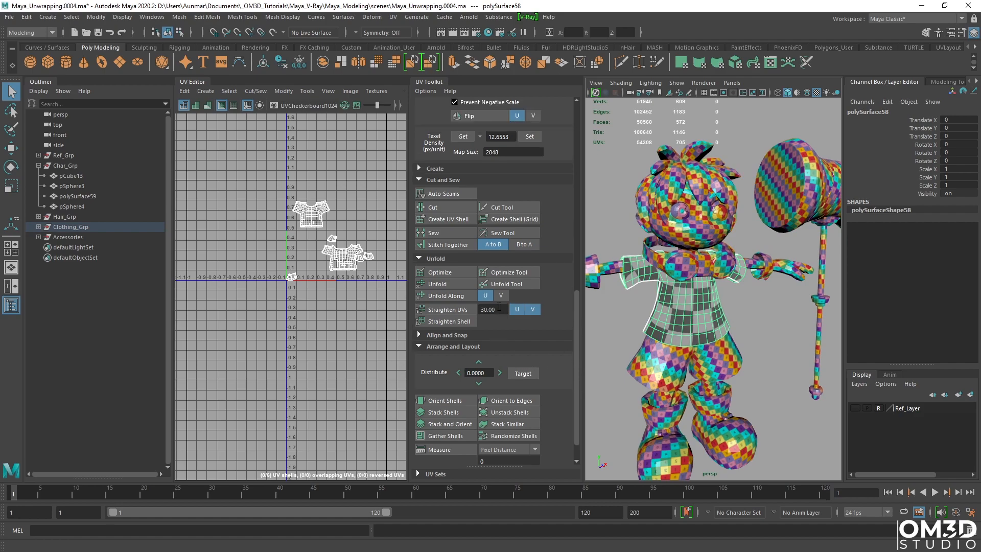
left_click(463, 169)
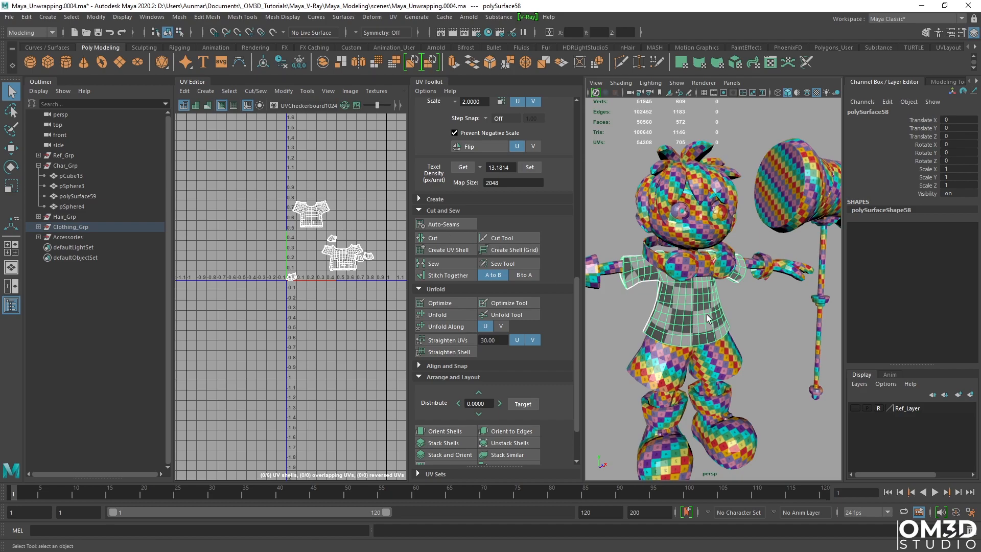
Select all the character and hammer meshes and set their texel density to 13.1814 at map size 2048.
scroll(706, 314, "down", 6)
left_click_drag(778, 353, 582, 177)
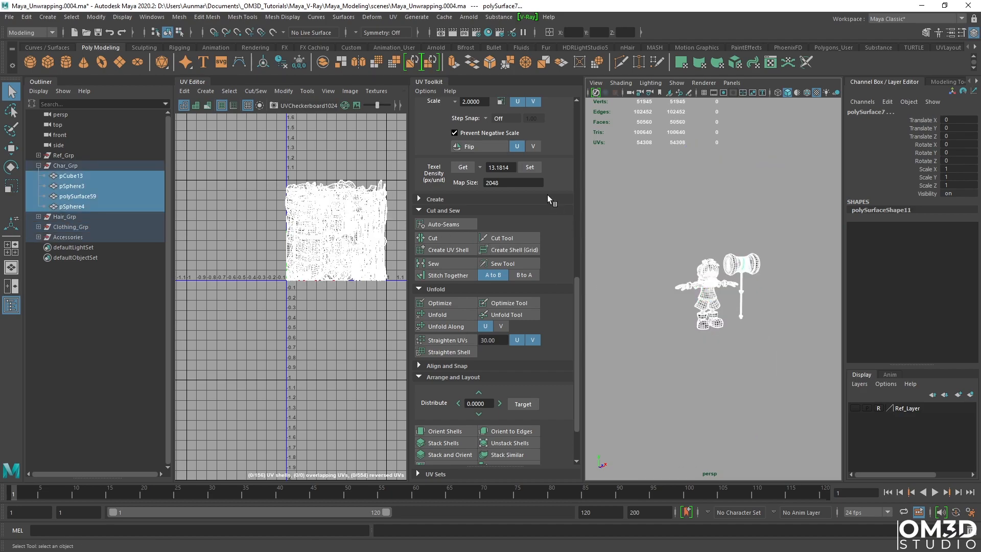
left_click(529, 168)
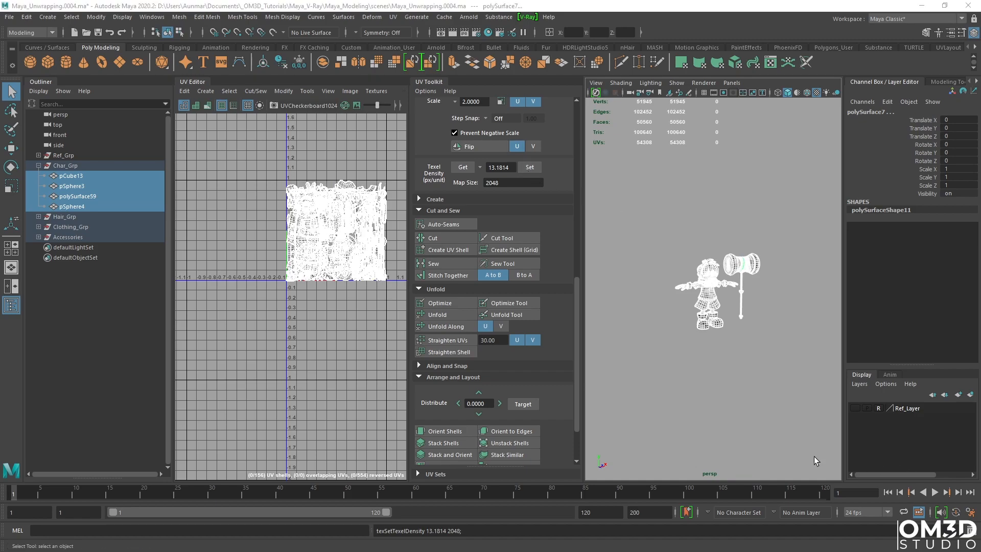
scroll(714, 271, "up", 9)
left_click(650, 159)
scroll(659, 194, "up", 3)
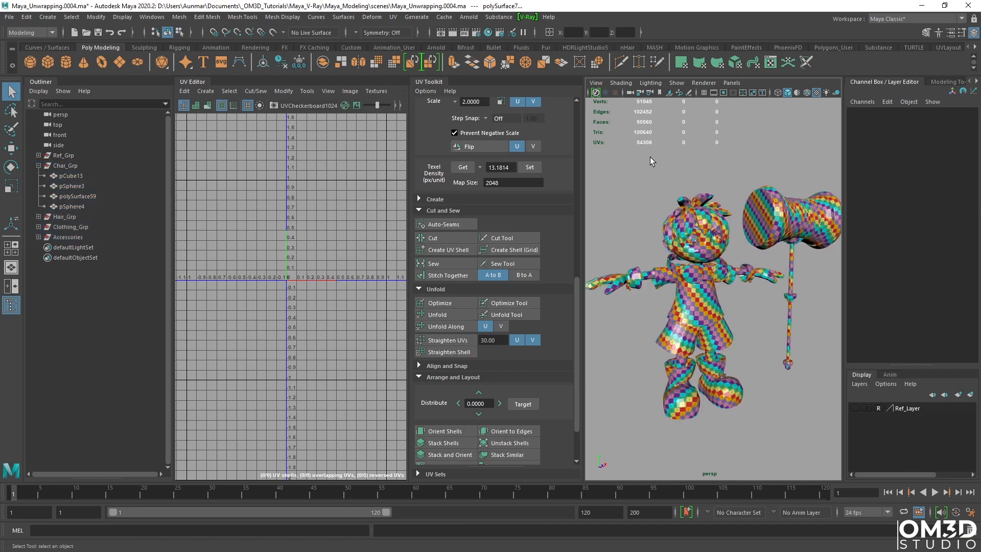
scroll(659, 194, "up", 3)
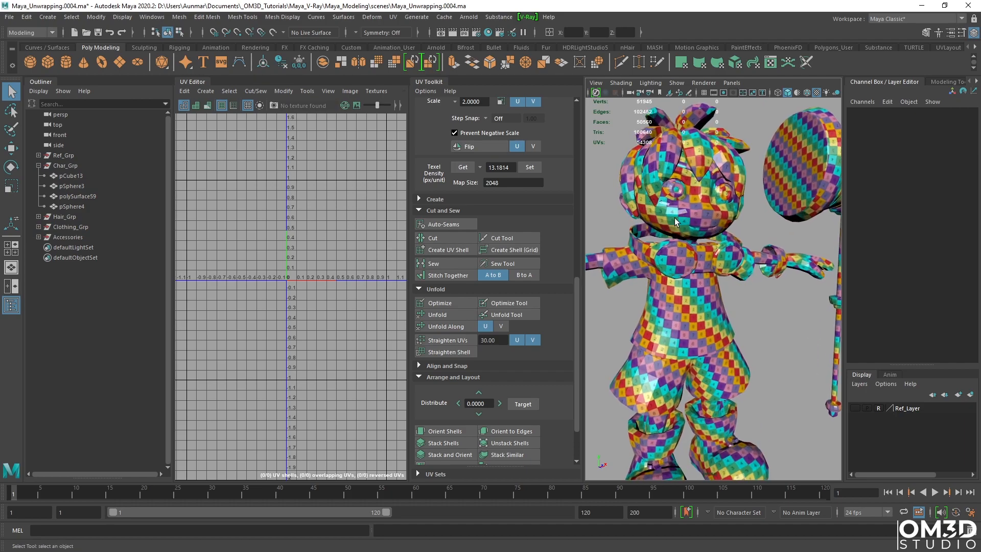
Select the four meshes in Char_Grp, from pCube13 to pSphere4, and lay out their UV shells.
key("a")
left_click_drag(780, 342, 612, 189)
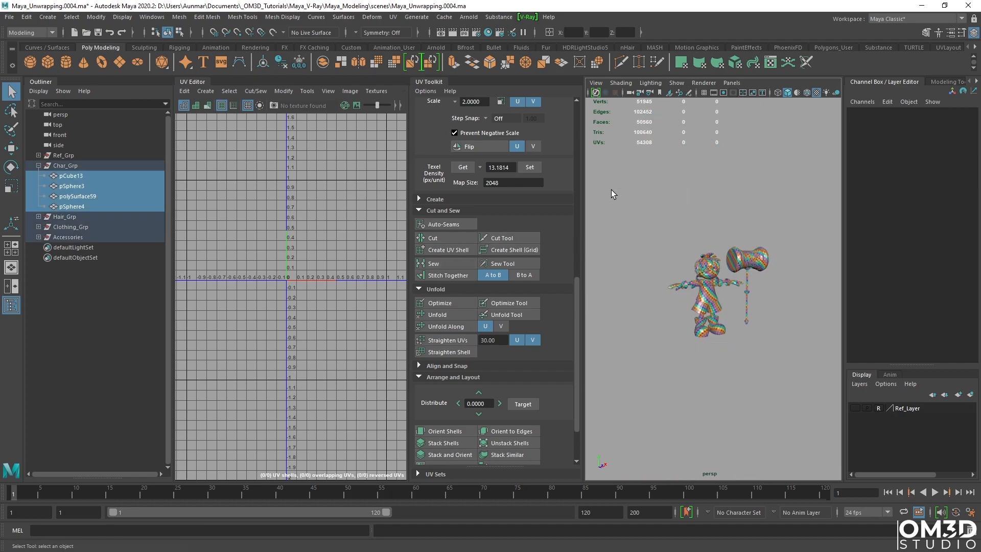
left_click(80, 178)
left_click(78, 203, "shift")
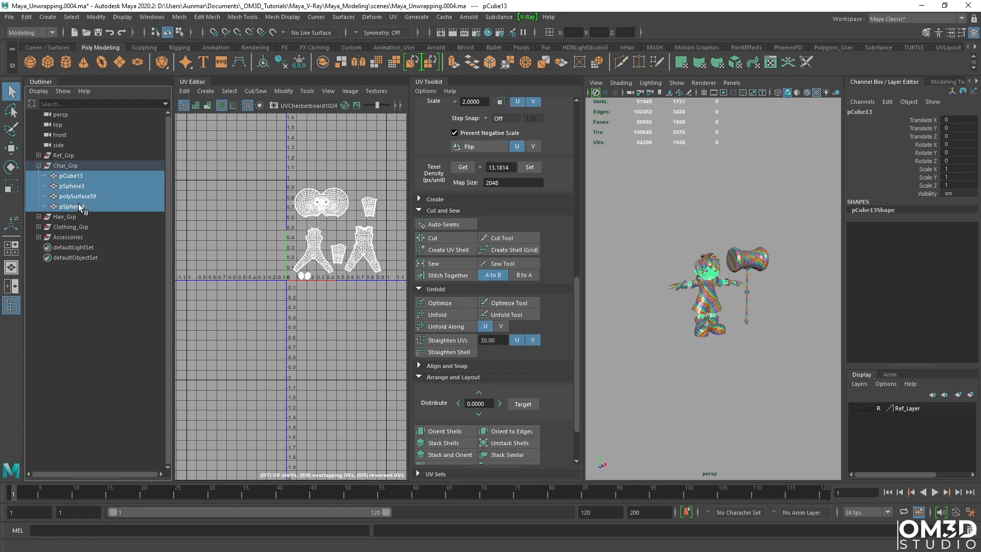
scroll(453, 409, "down", 3)
left_click(453, 444)
right_click_drag(293, 238, 301, 236, "alt")
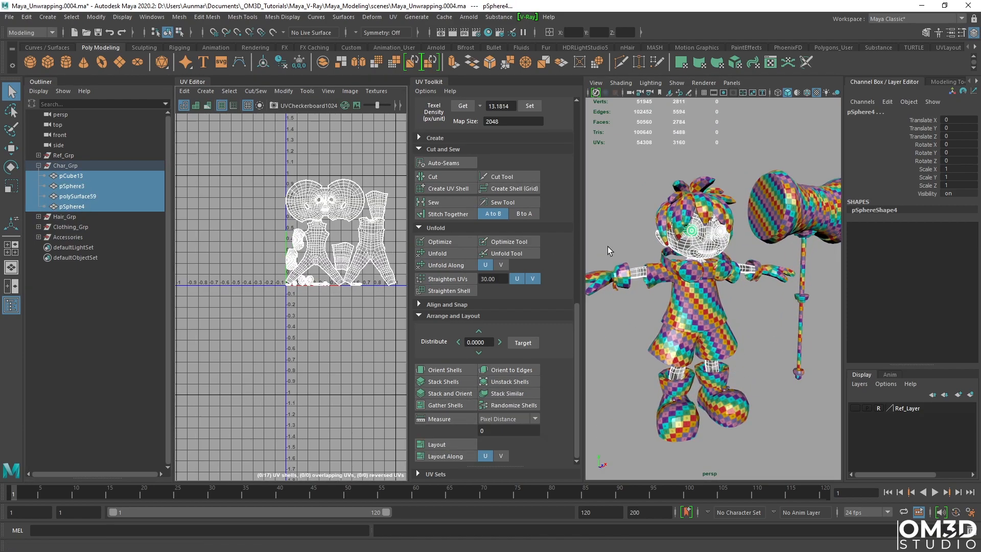
Turn off the viewport isolation and examine the checker pattern on the whole character and the hammer from several angles.
left_click_drag(607, 248, 616, 245, "alt")
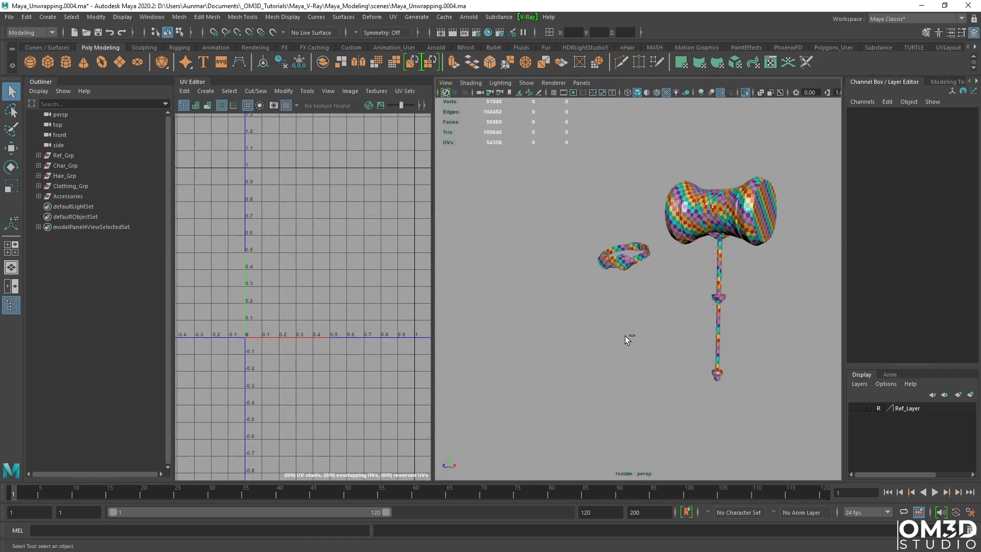
key("ctrl+1")
left_click_drag(624, 336, 709, 310, "alt")
scroll(688, 327, "up", 2)
middle_click_drag(708, 311, 697, 307, "alt")
left_click_drag(697, 307, 643, 265, "alt")
right_click_drag(654, 275, 645, 319, "alt")
left_click_drag(644, 320, 704, 274, "alt")
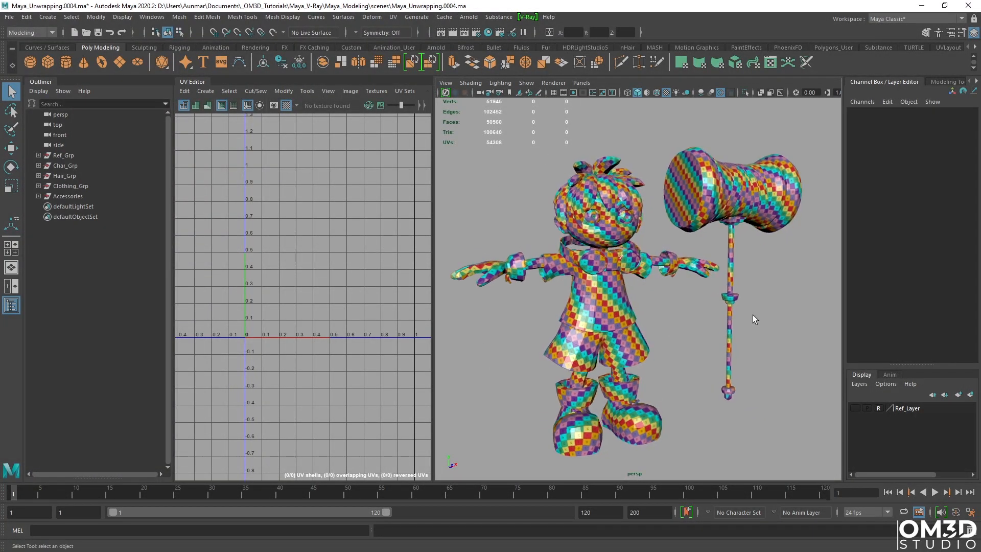
left_click_drag(774, 261, 740, 267, "alt")
mouse_move(580, 270)
left_mouse_down("alt")
mouse_move(698, 272)
mouse_move(608, 269)
mouse_move(592, 255)
left_mouse_up("alt")
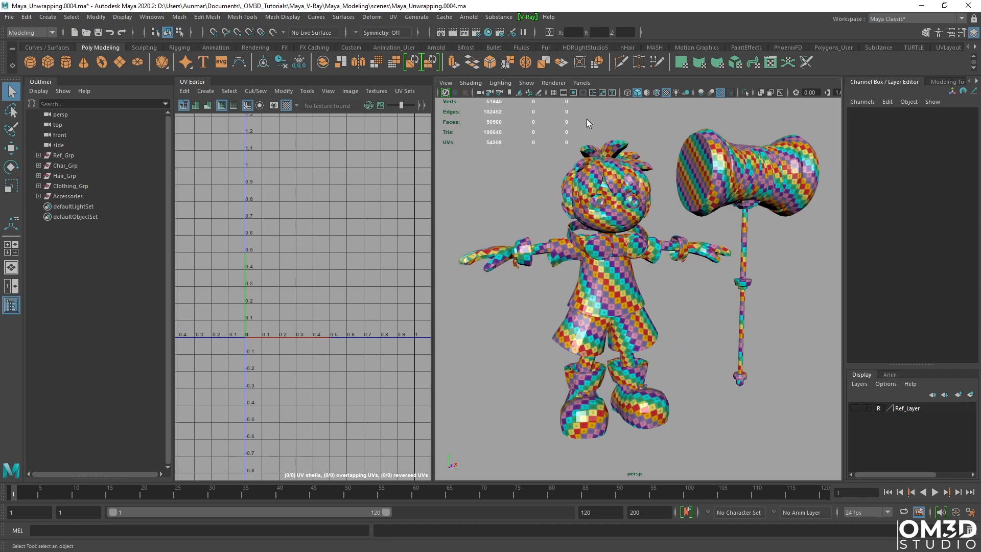